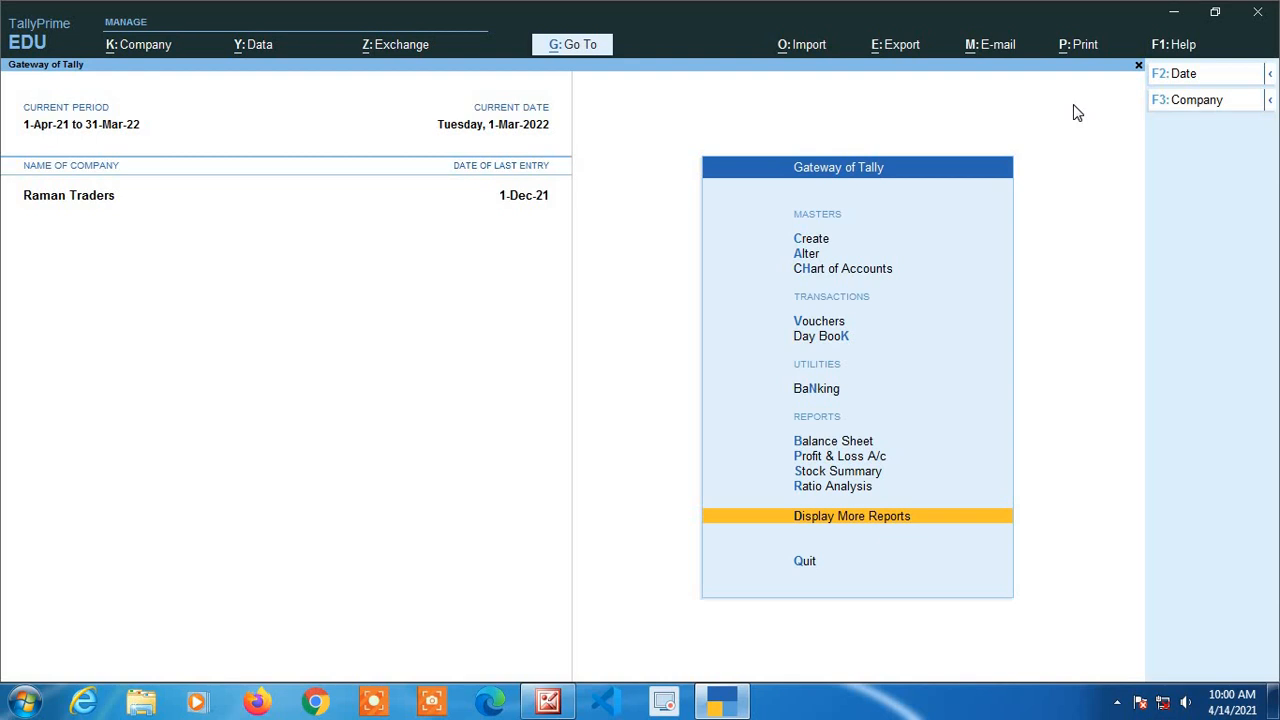
Open a new payment voucher and change its voucher mode to Double Entry.
key(Up)
key(Up)
key(Up)
key(Up)
key(Up)
key(Up)
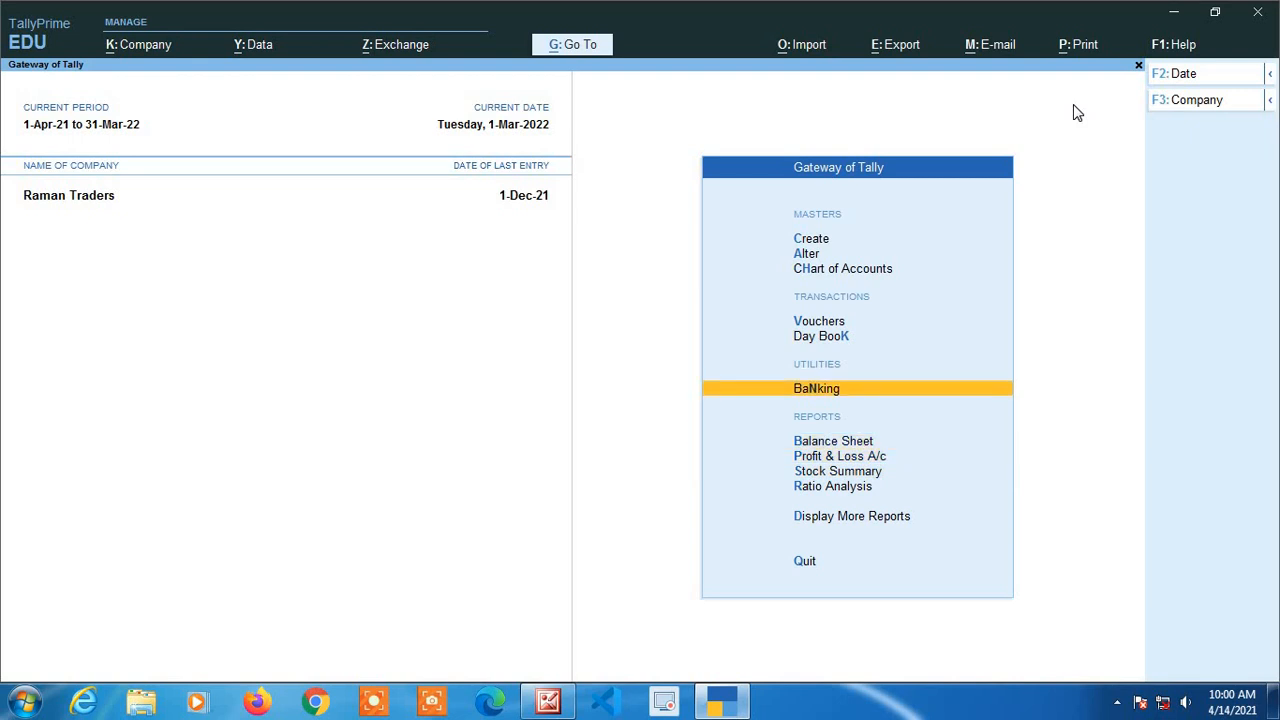
key(Up)
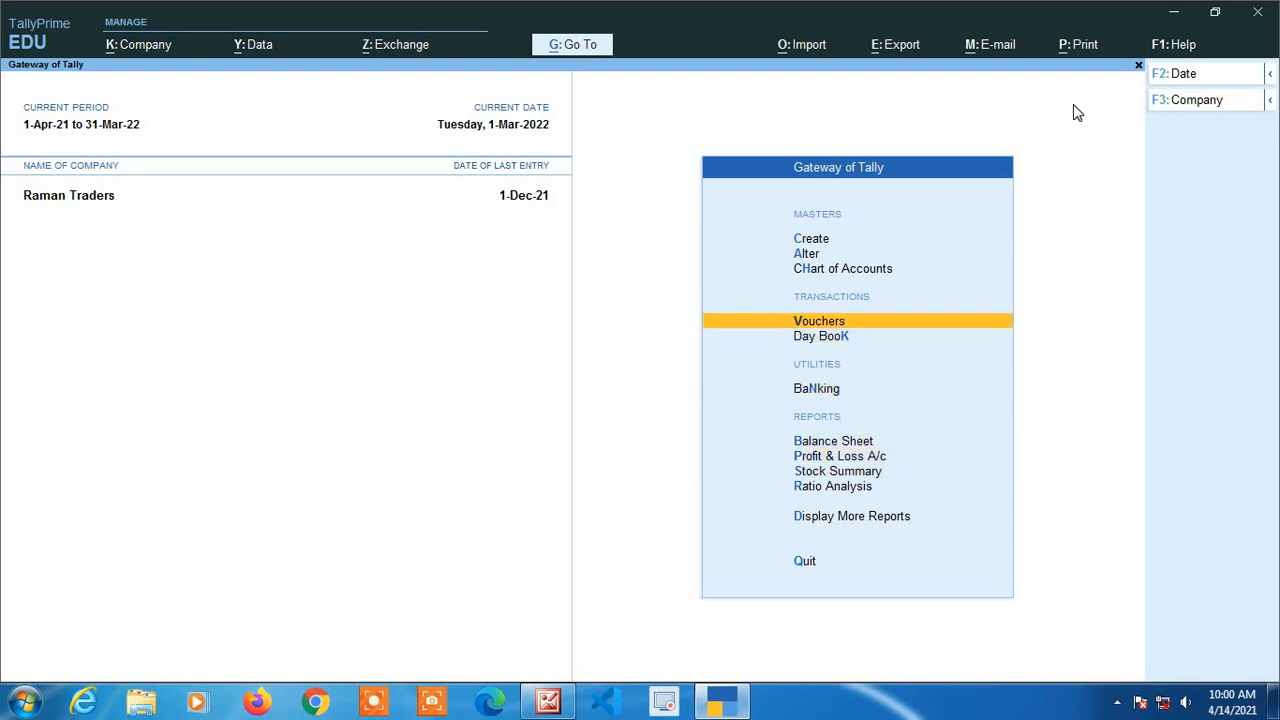
key(Return)
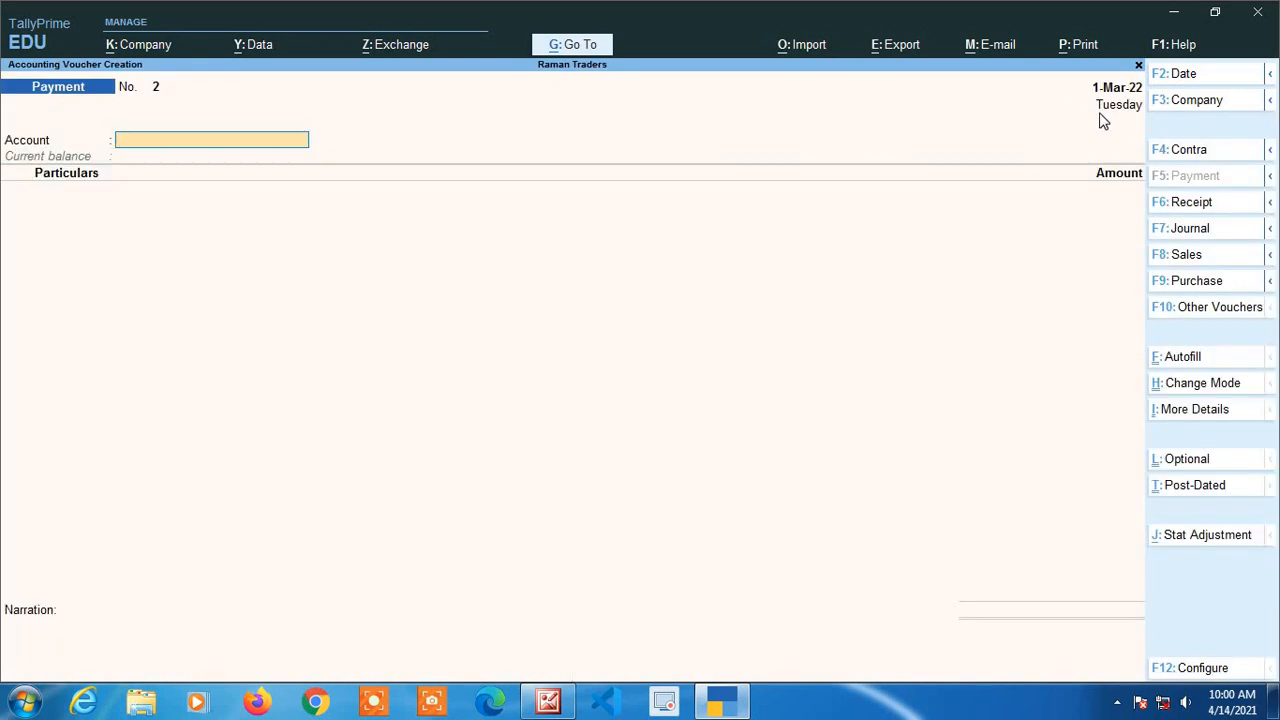
click(1237, 392)
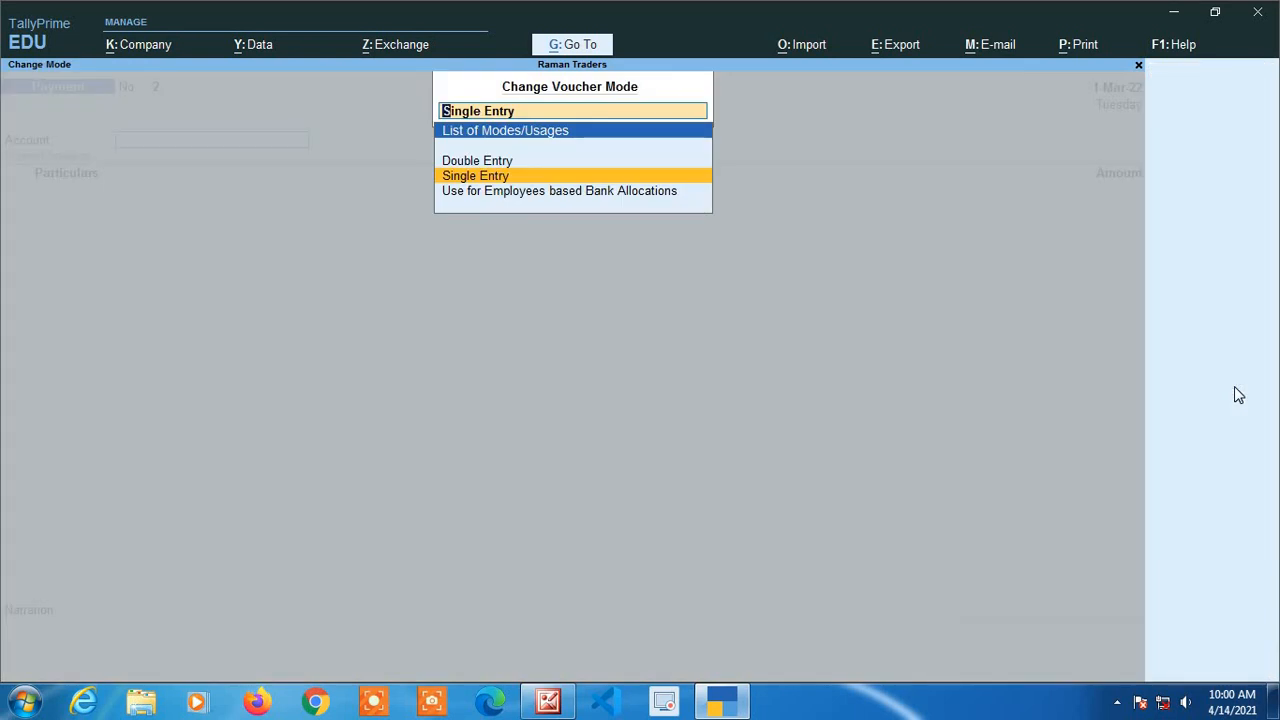
key(Up)
key(Return)
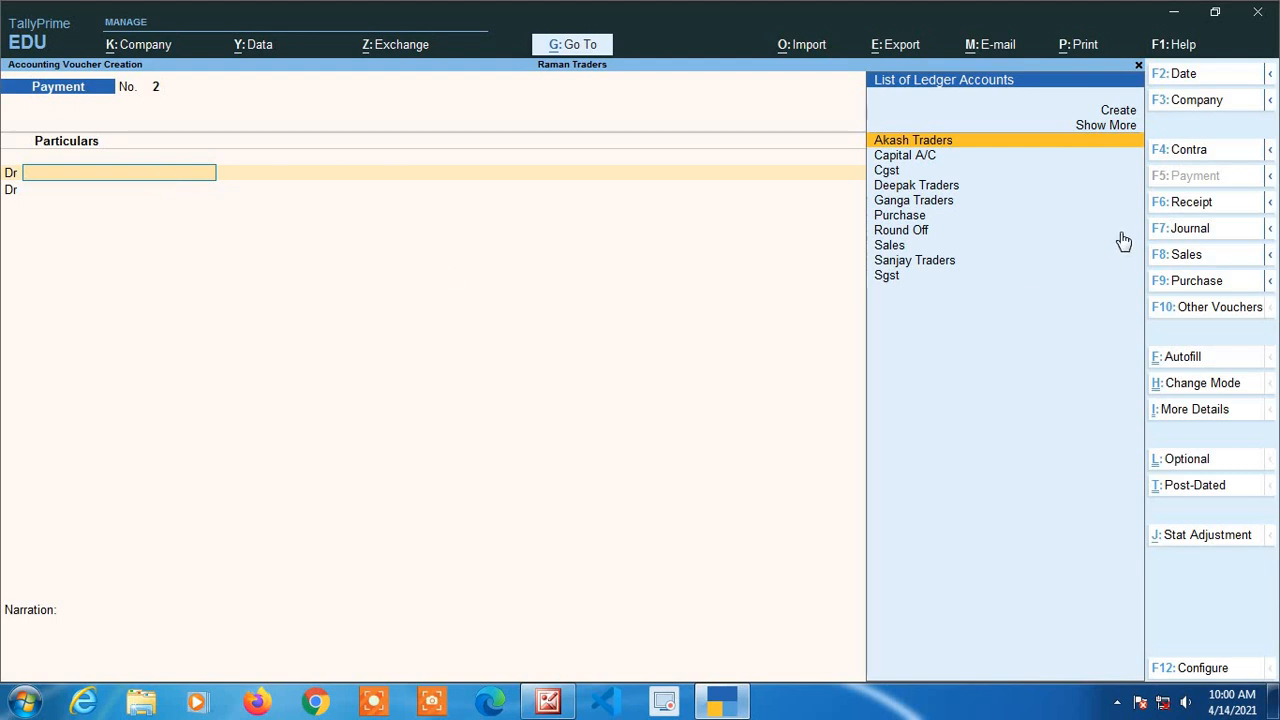
View the entry screens of the Receipt and Contra vouchers and leave voucher creation without saving.
click(1180, 210)
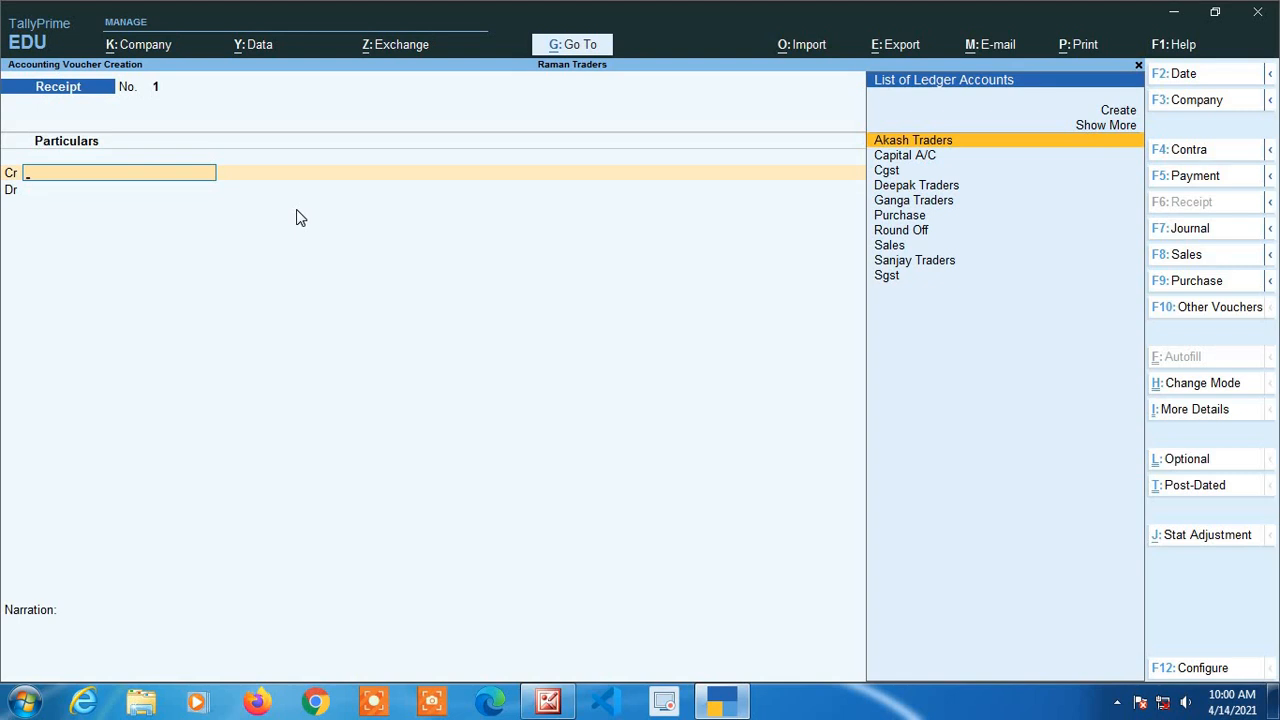
click(1176, 156)
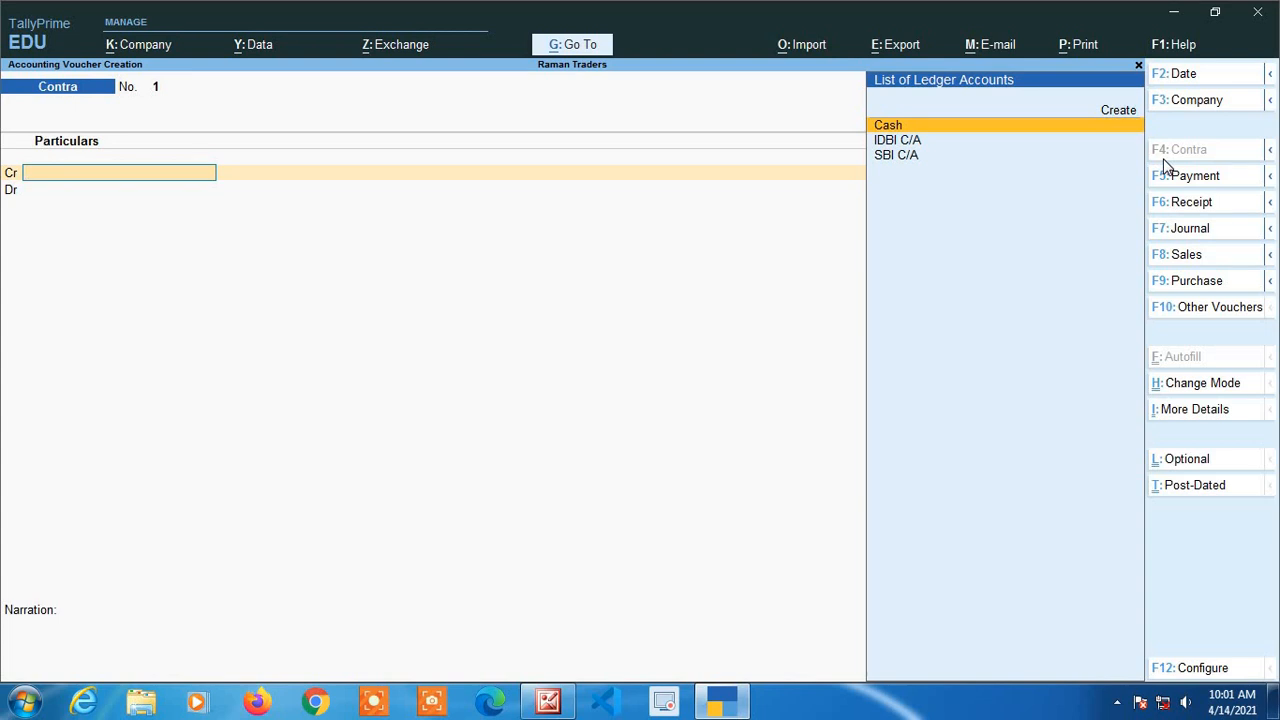
key(Escape)
key(y)
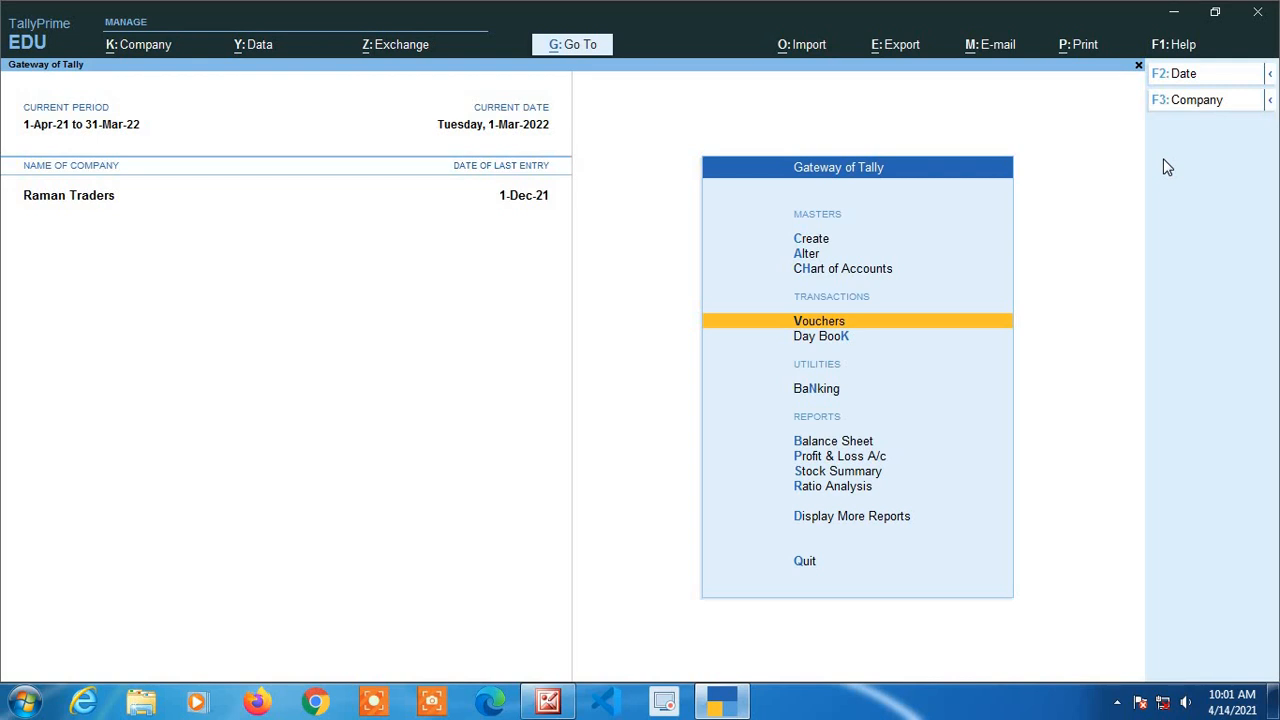
Open the Payment voucher type for alteration from the accounting masters.
key(Up)
key(Up)
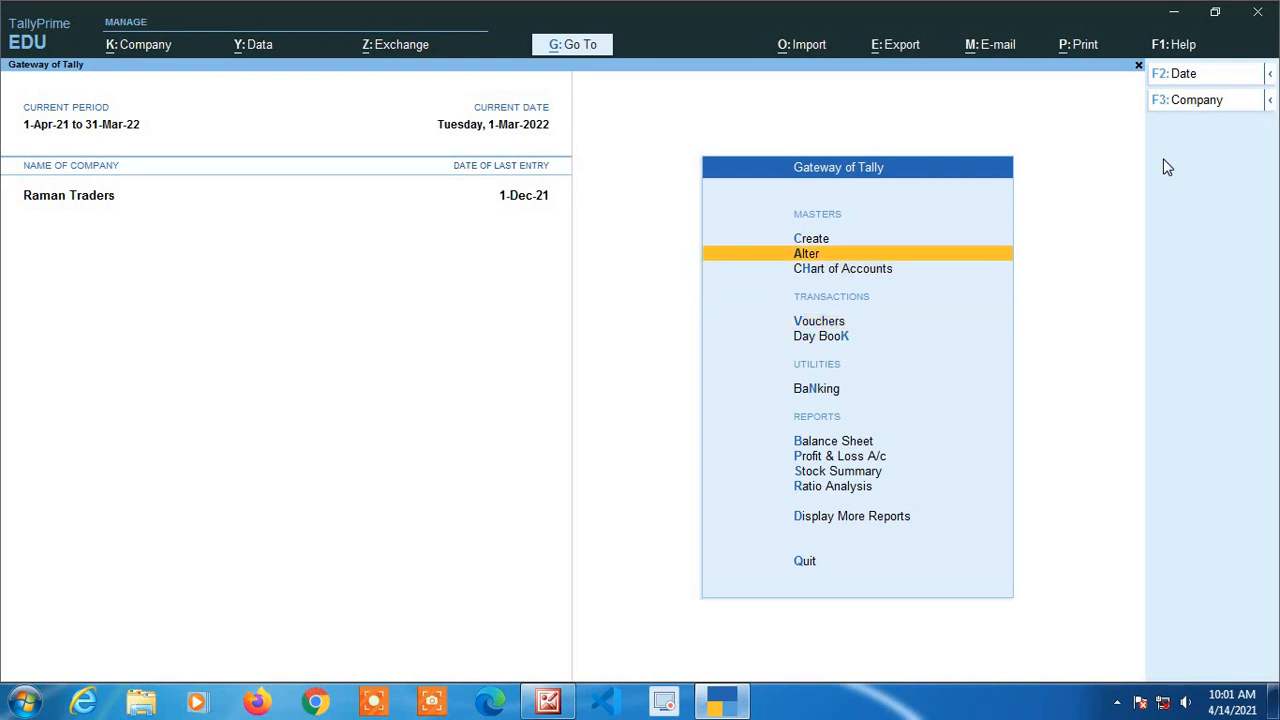
key(Return)
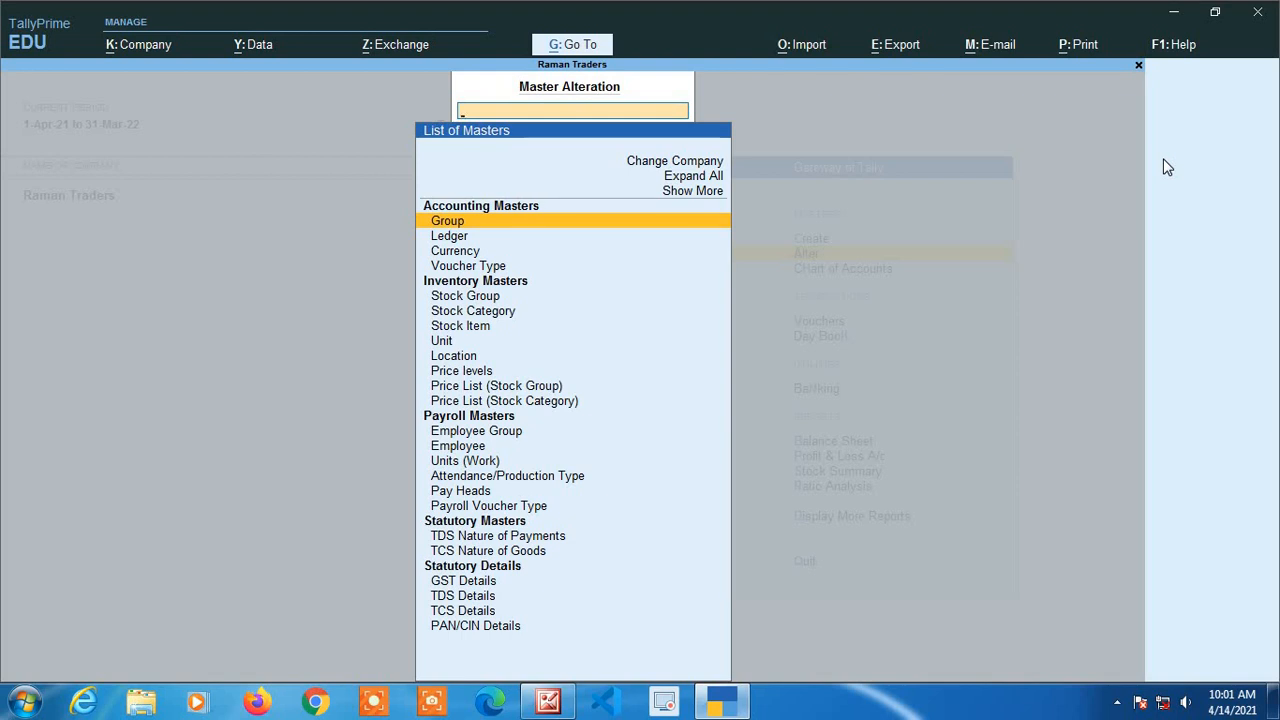
key(Down)
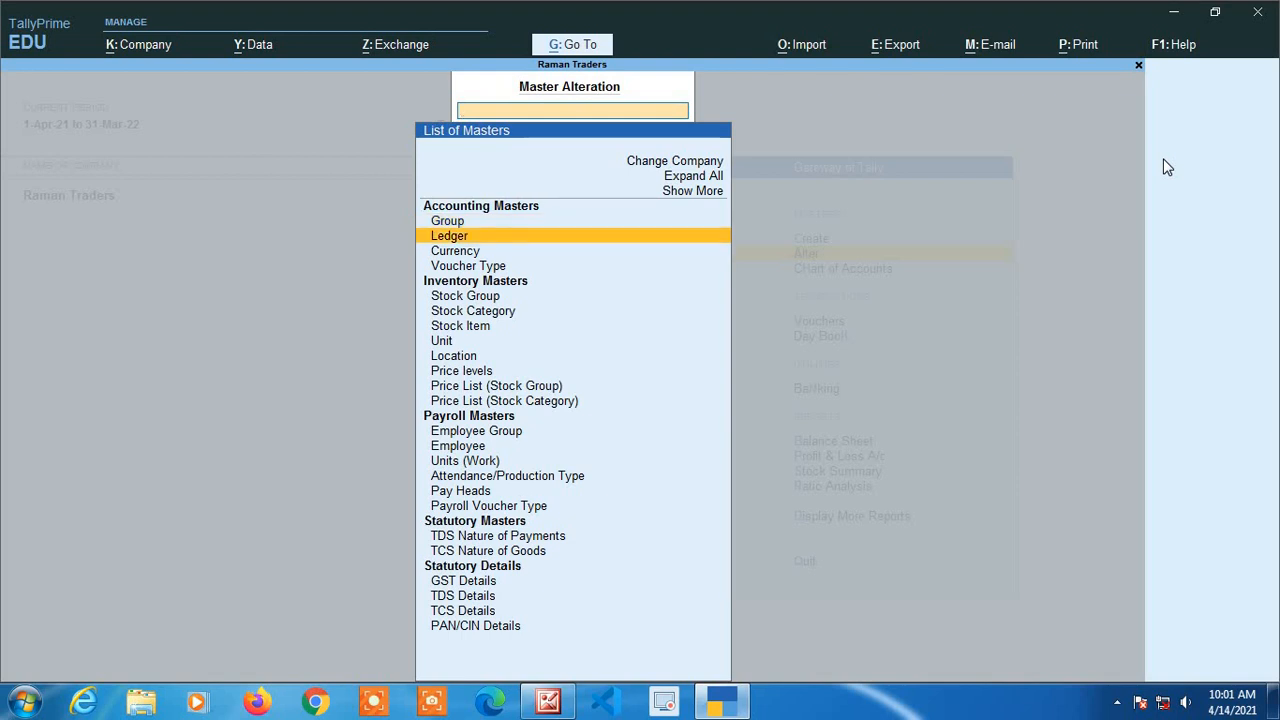
key(Down)
key(Down)
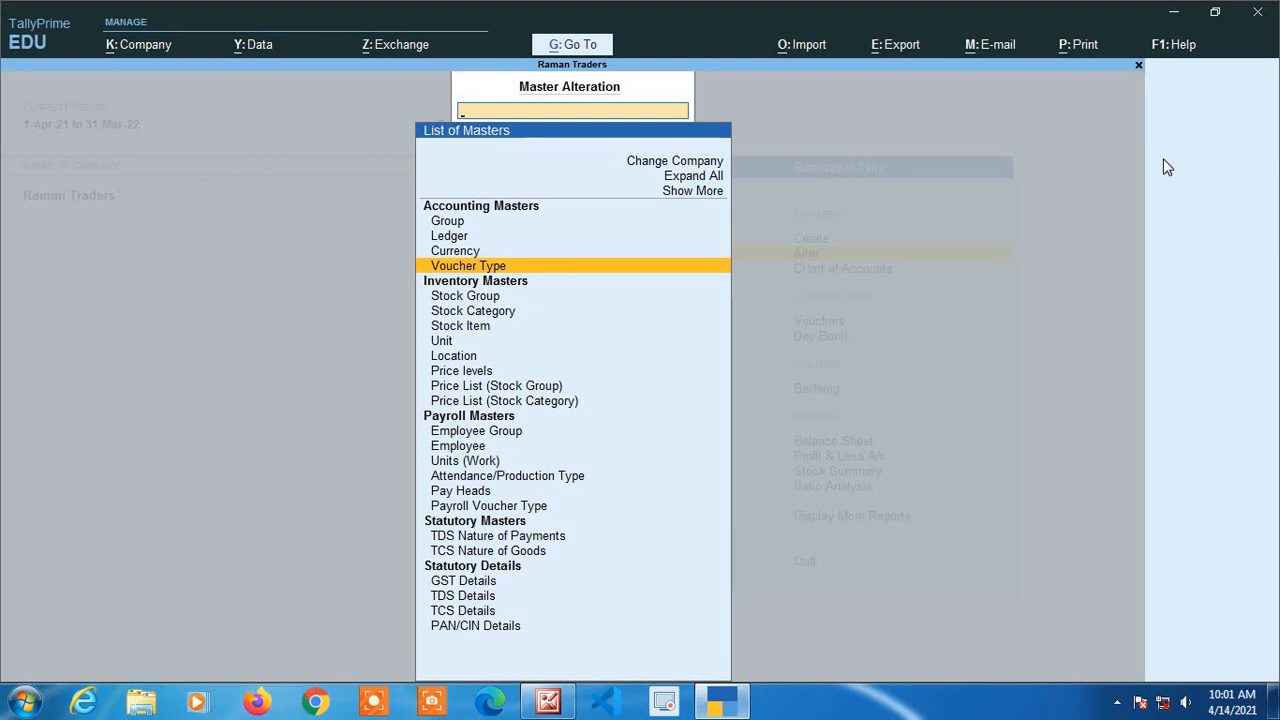
key(Return)
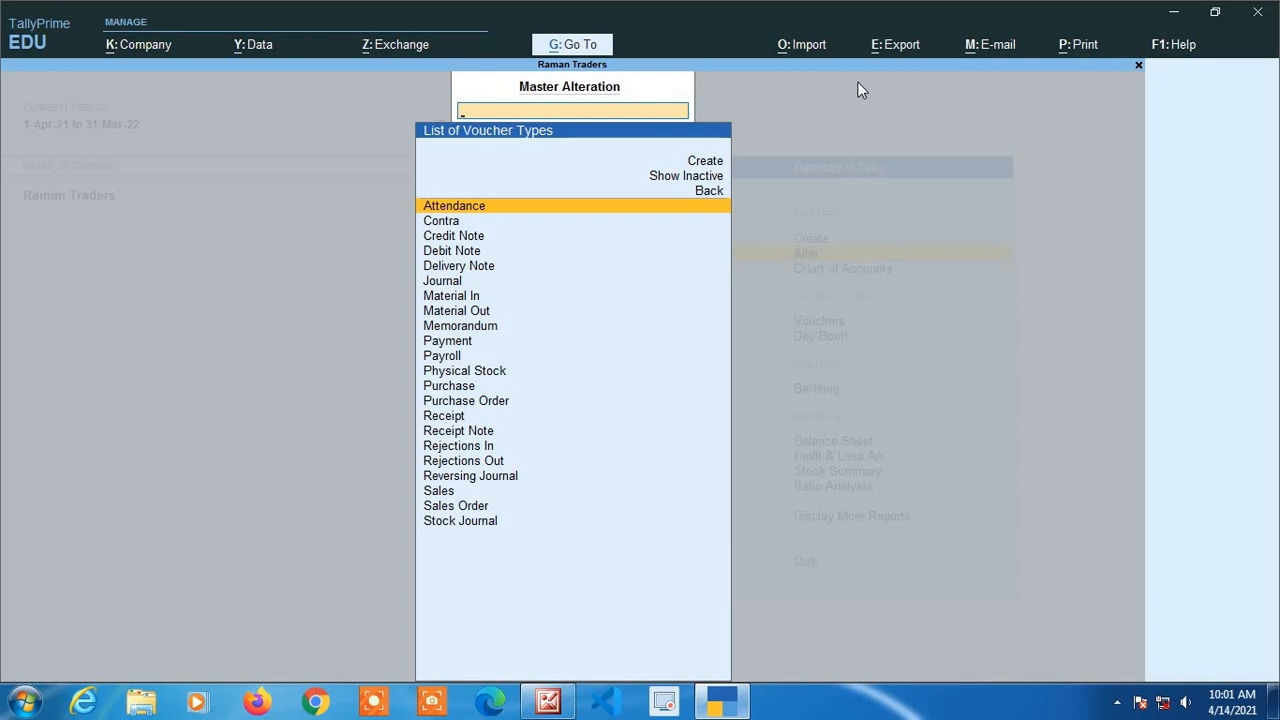
text(Pay)
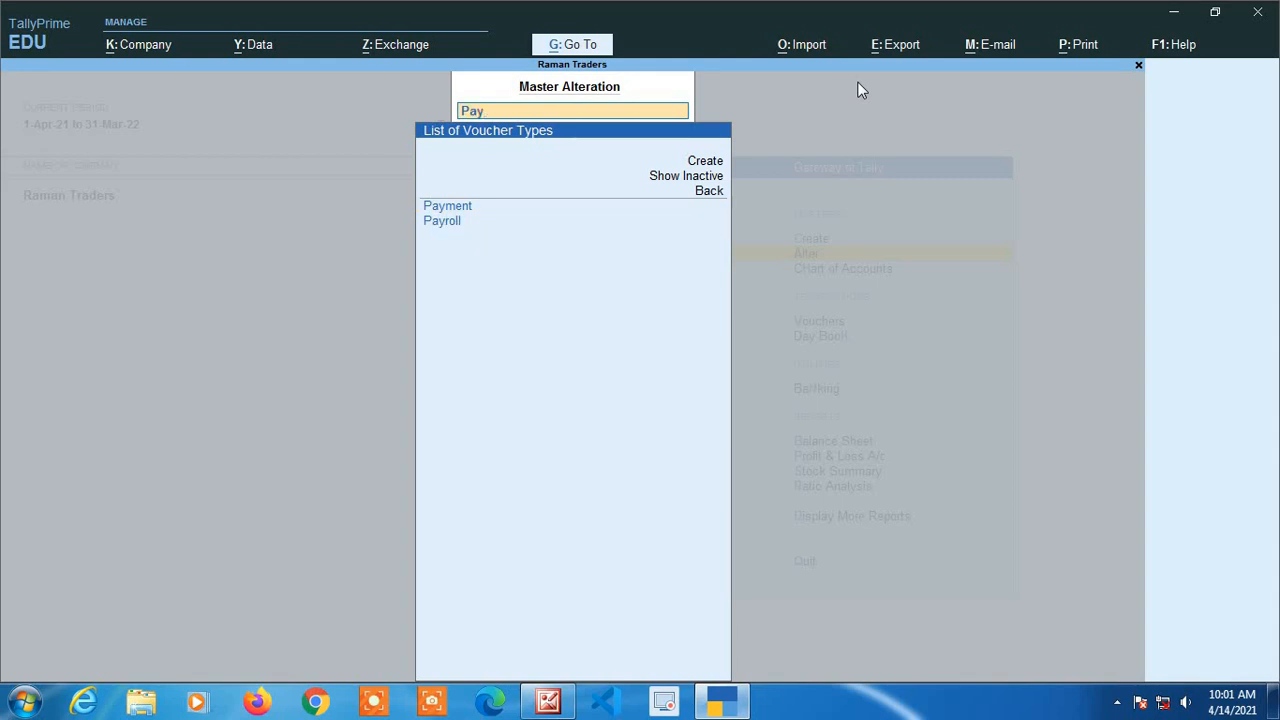
key(Down)
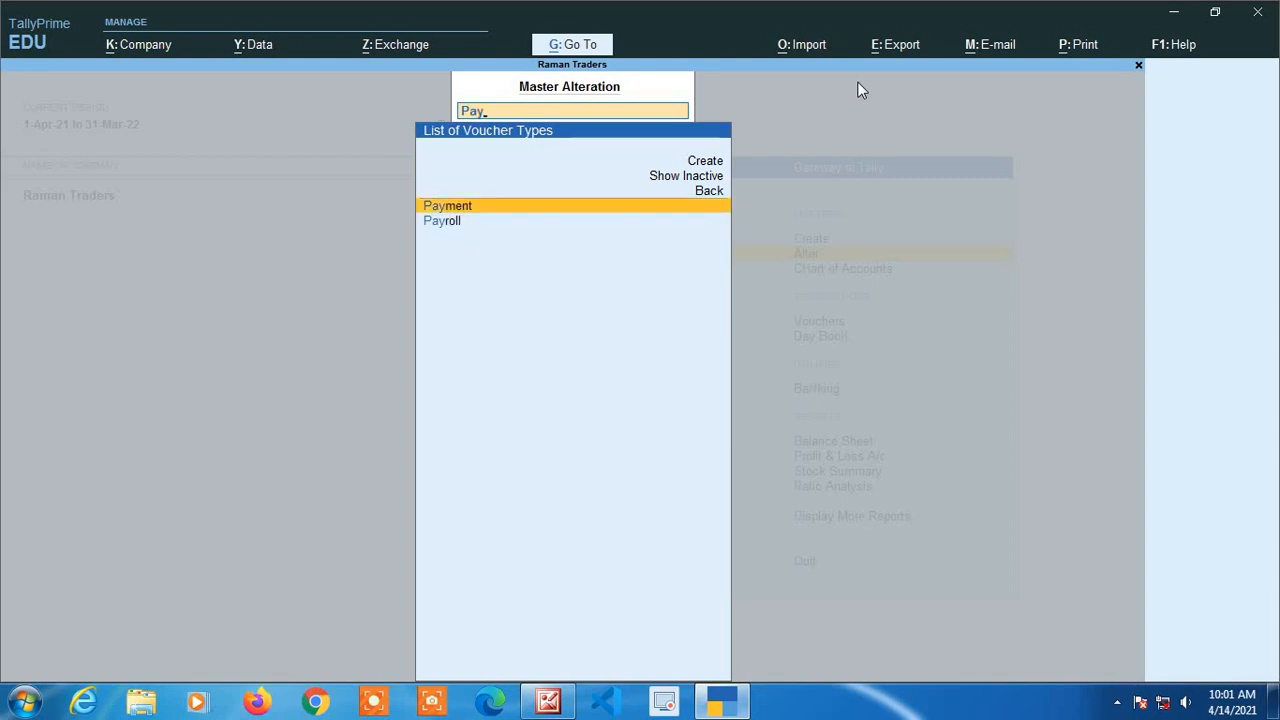
key(Return)
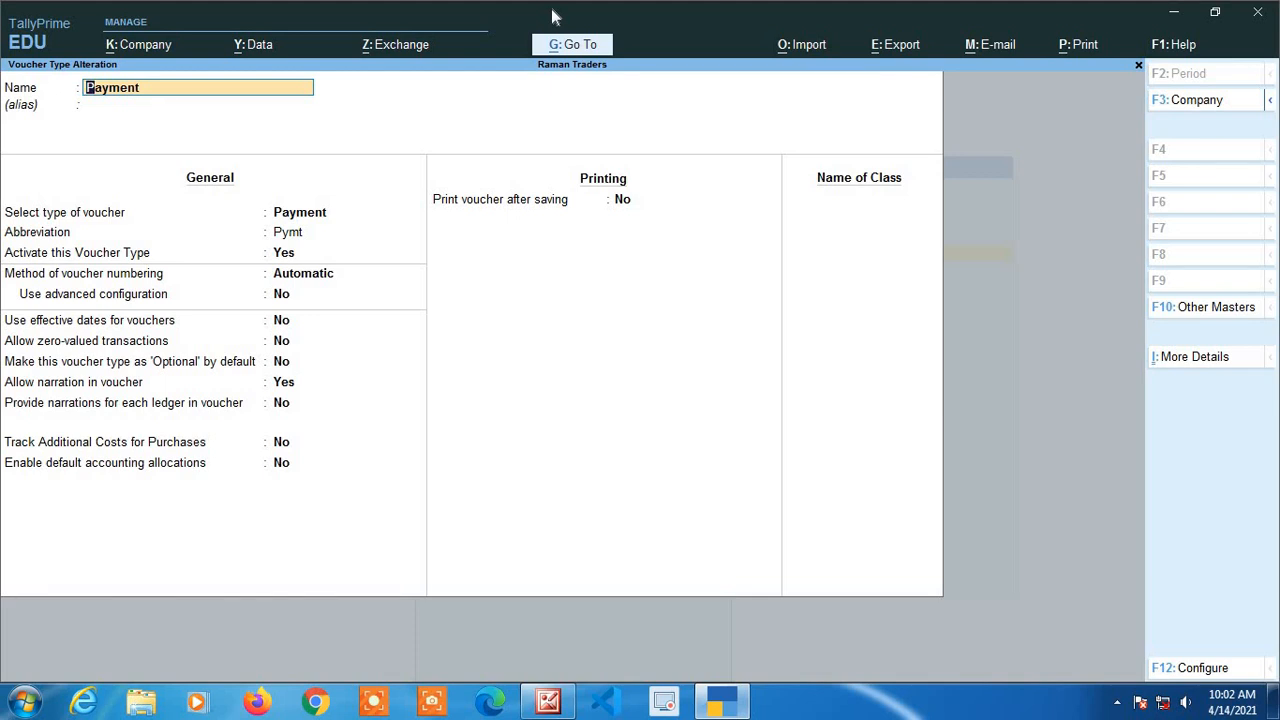
Keep the general and printing settings of the Payment voucher type and add a class named Cash Payment.
key(Return)
key(Return)
key(Return)
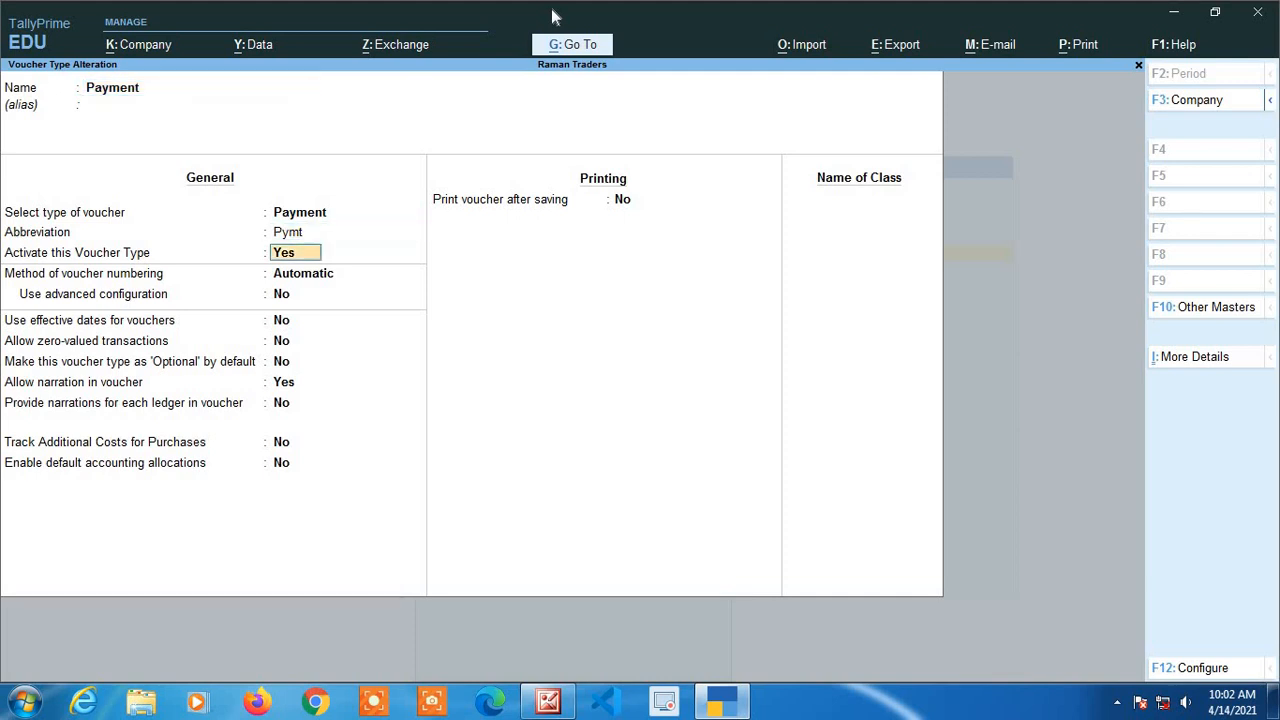
key(Return)
key(Return)
key(Return)
key(Return)
key(Return)
key(Return)
key(Return)
key(Return)
key(Return)
key(Return)
key(Return)
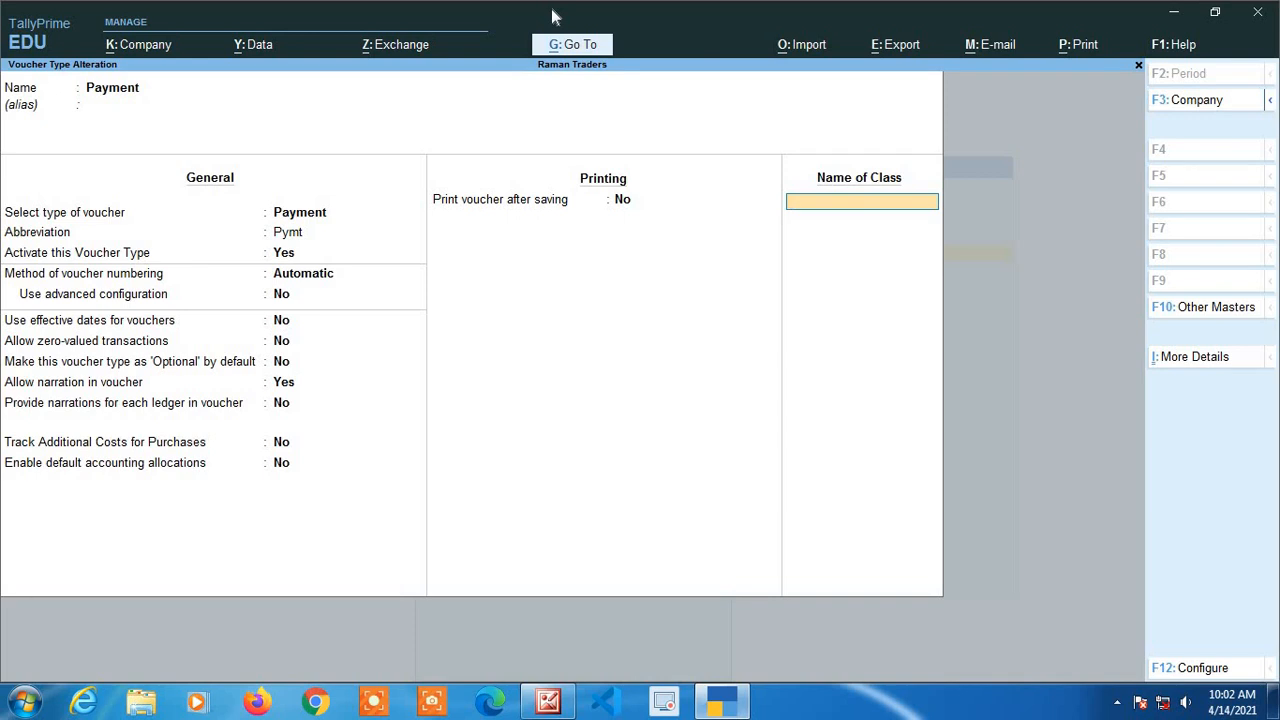
text(Cash Payment)
key(Return)
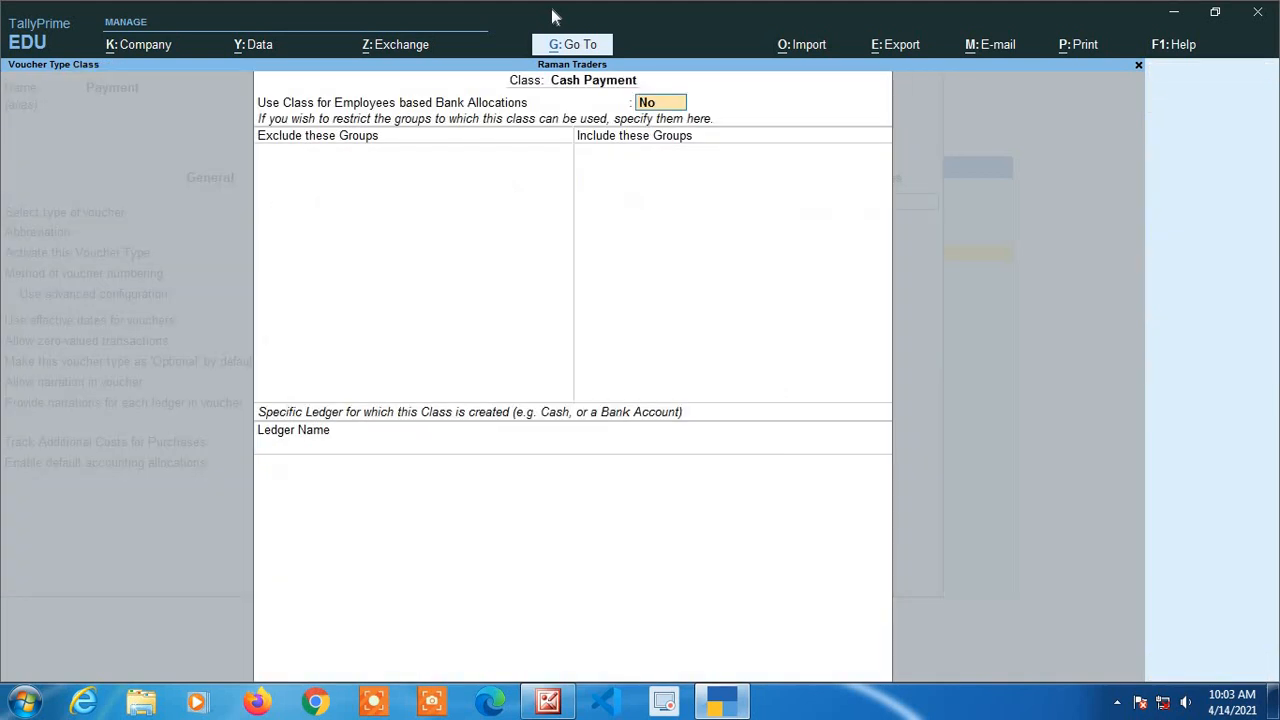
Leave the Cash Payment class without employee allocations or group restrictions, and accept it with Cash as its specific ledger.
key(Return)
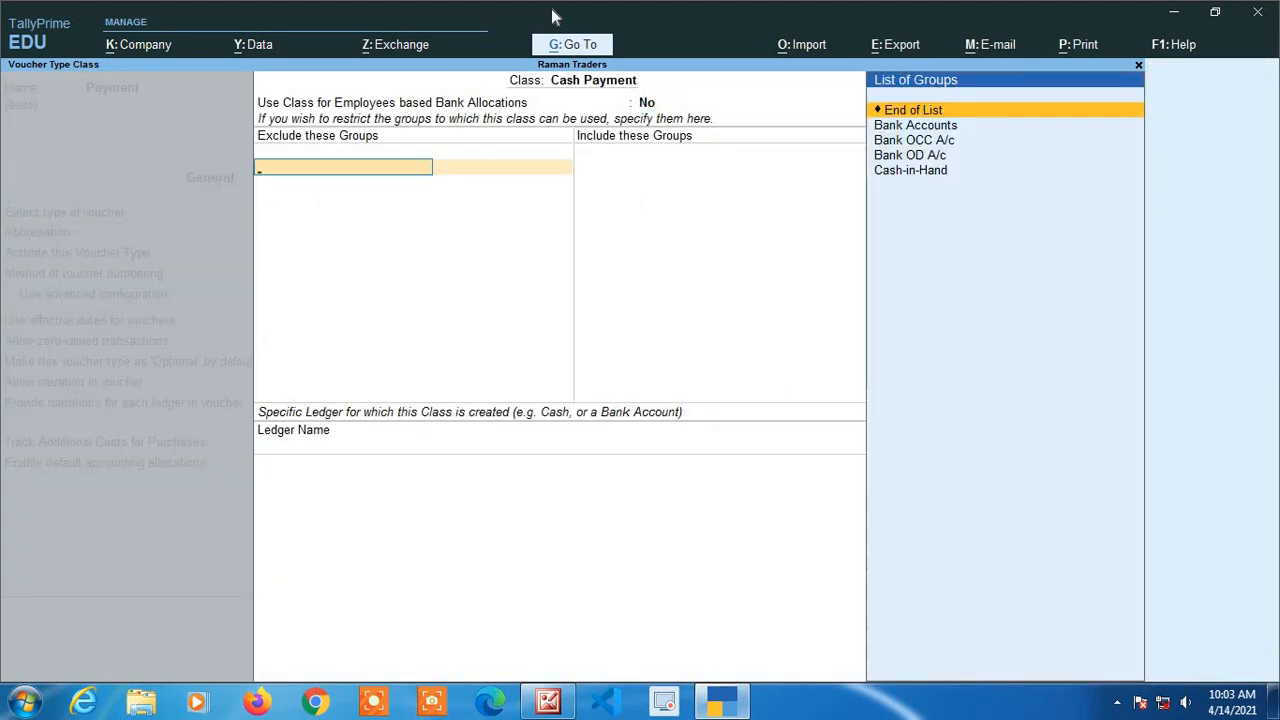
key(Return)
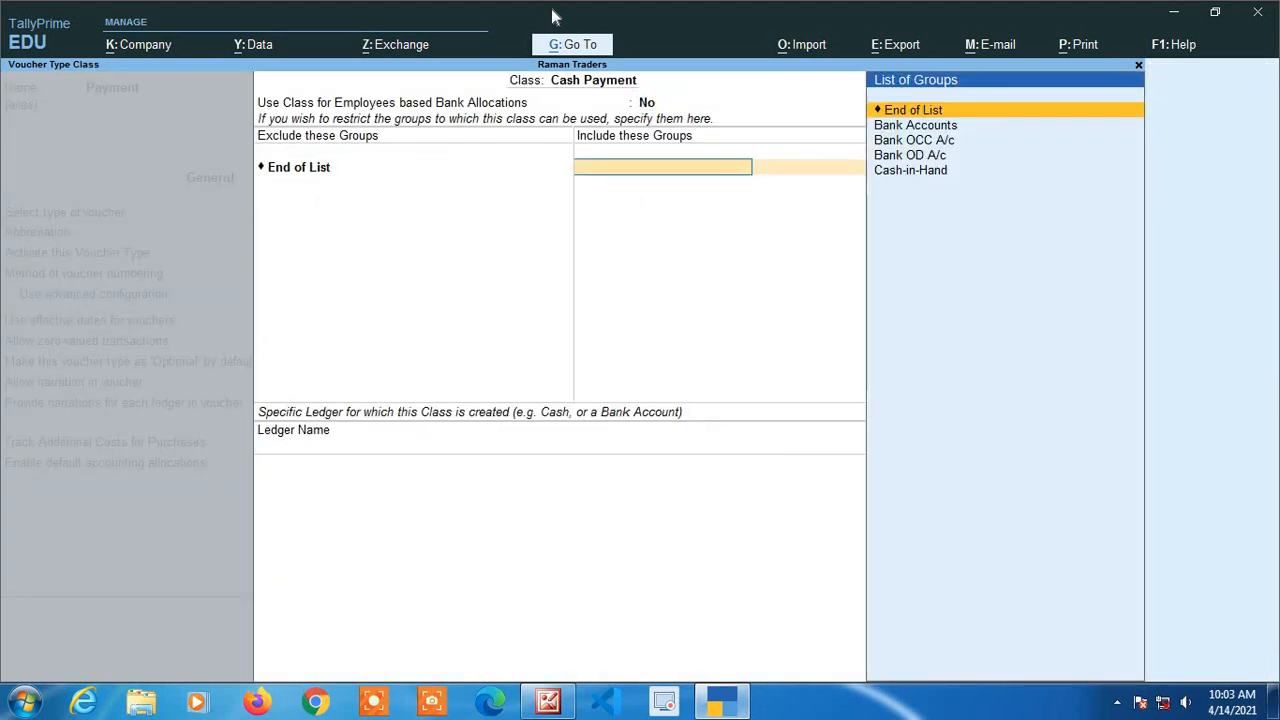
key(Return)
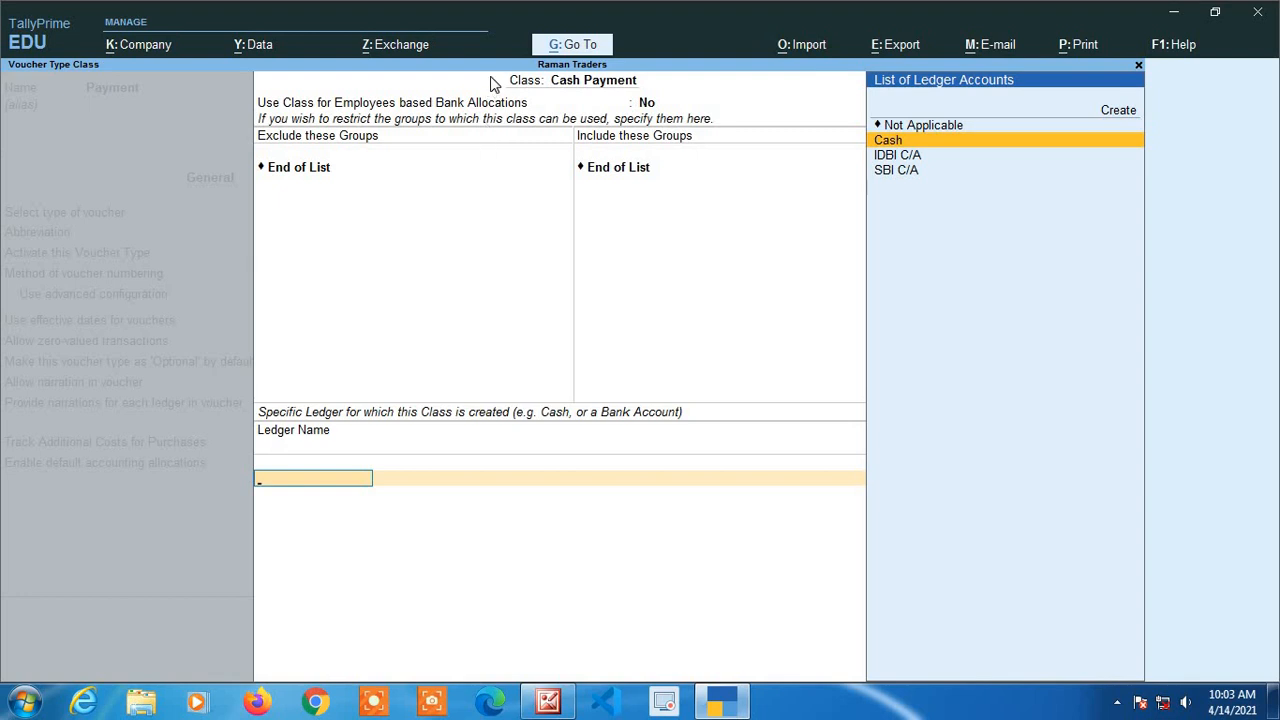
key(ctrl+a)
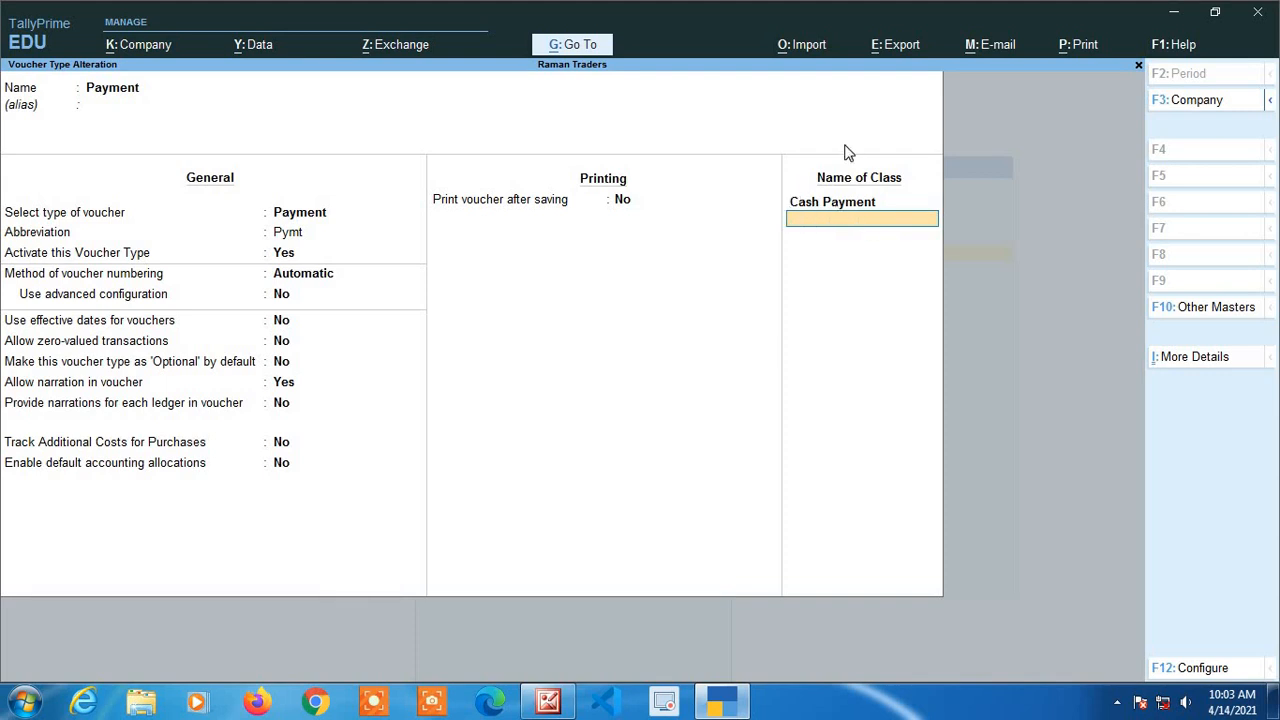
Reopen the Cash Payment class and check its group restrictions and specific ledger.
key(Up)
key(Return)
key(Return)
key(Return)
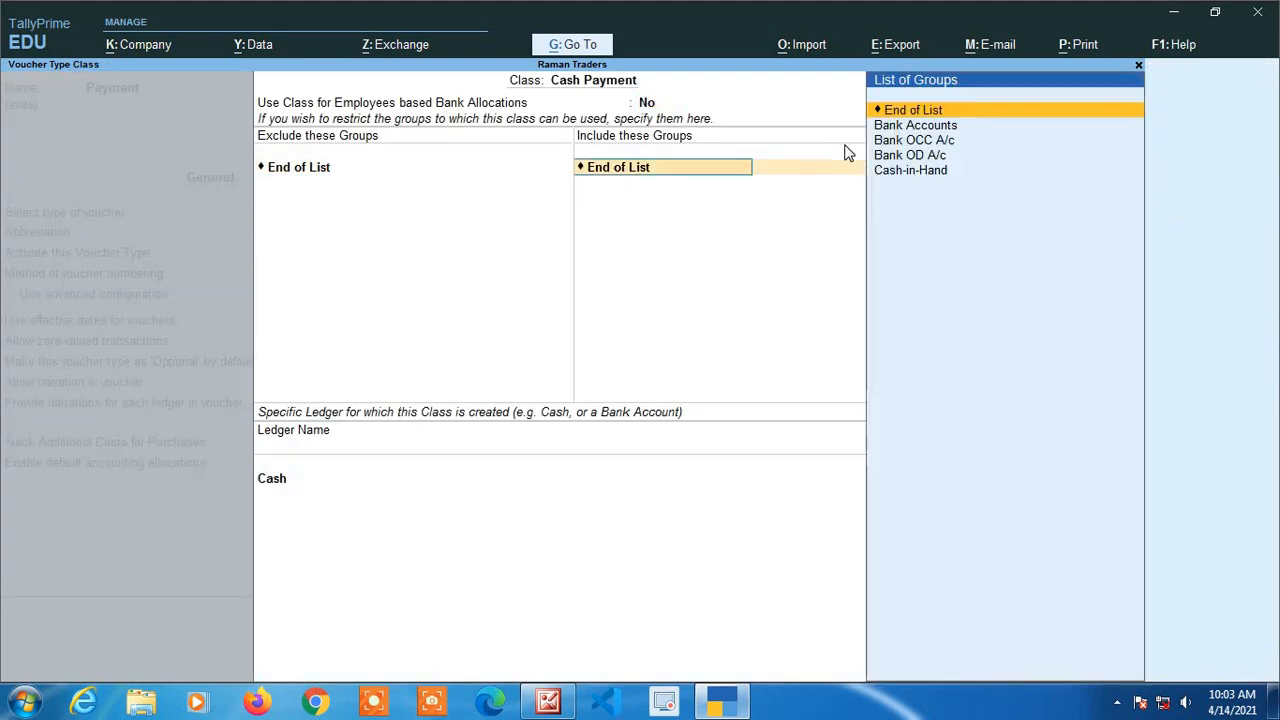
key(Return)
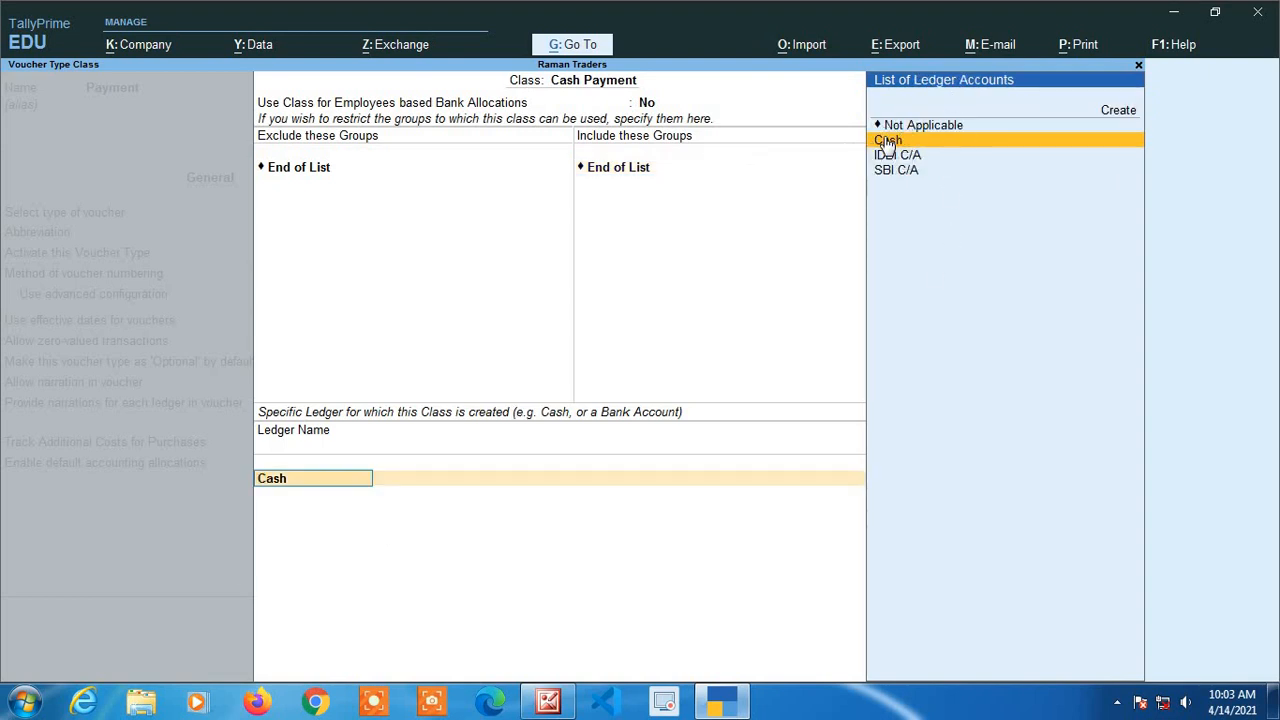
key(Return)
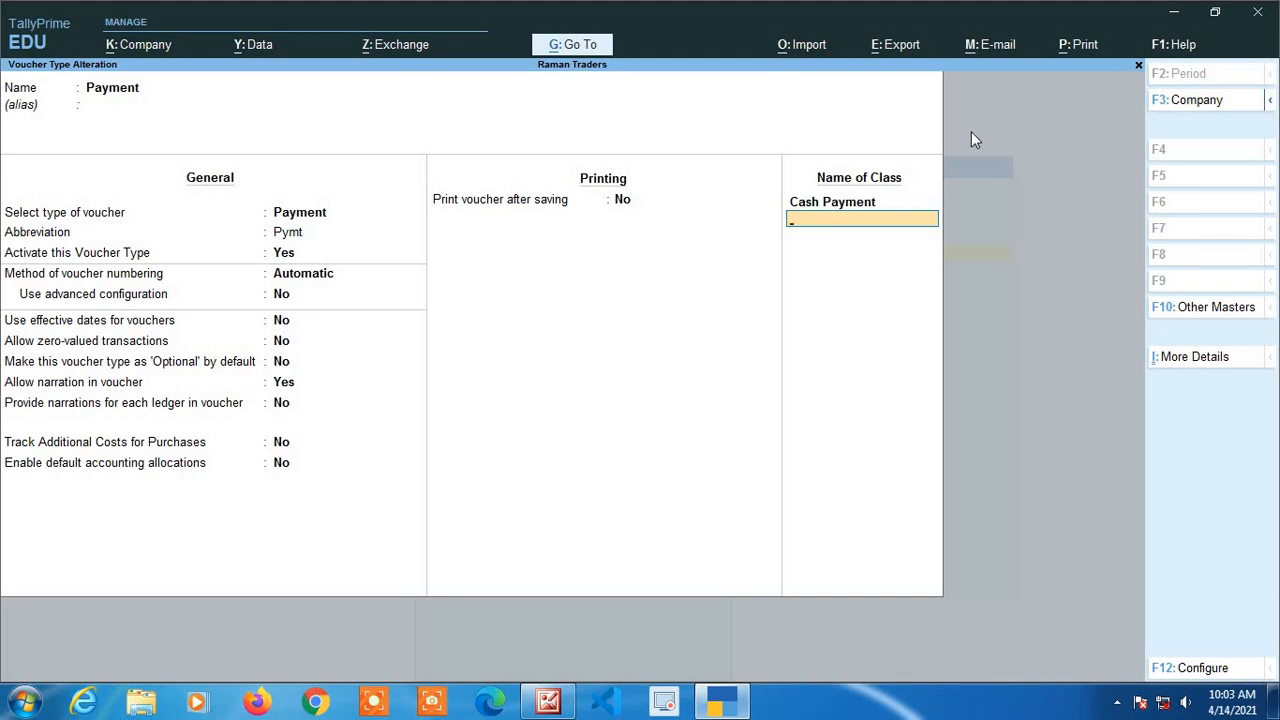
text(Idbi Bank Payment)
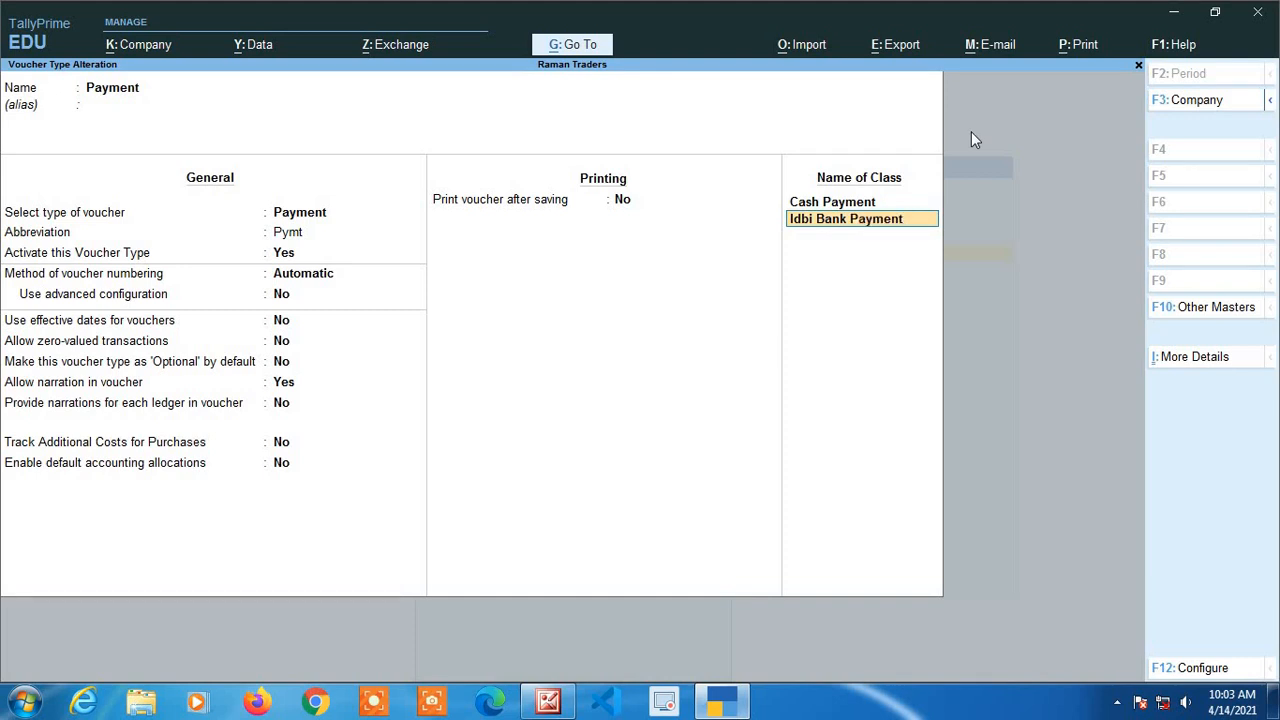
key(BackSpace)
key(BackSpace)
key(BackSpace)
key(BackSpace)
key(BackSpace)
key(BackSpace)
key(BackSpace)
key(BackSpace)
key(BackSpace)
key(BackSpace)
key(BackSpace)
key(BackSpace)
key(BackSpace)
key(BackSpace)
key(BackSpace)
key(BackSpace)
key(BackSpace)
Add a second class named IDBI Bank Payment to the Payment voucher type.
text(IDBI)
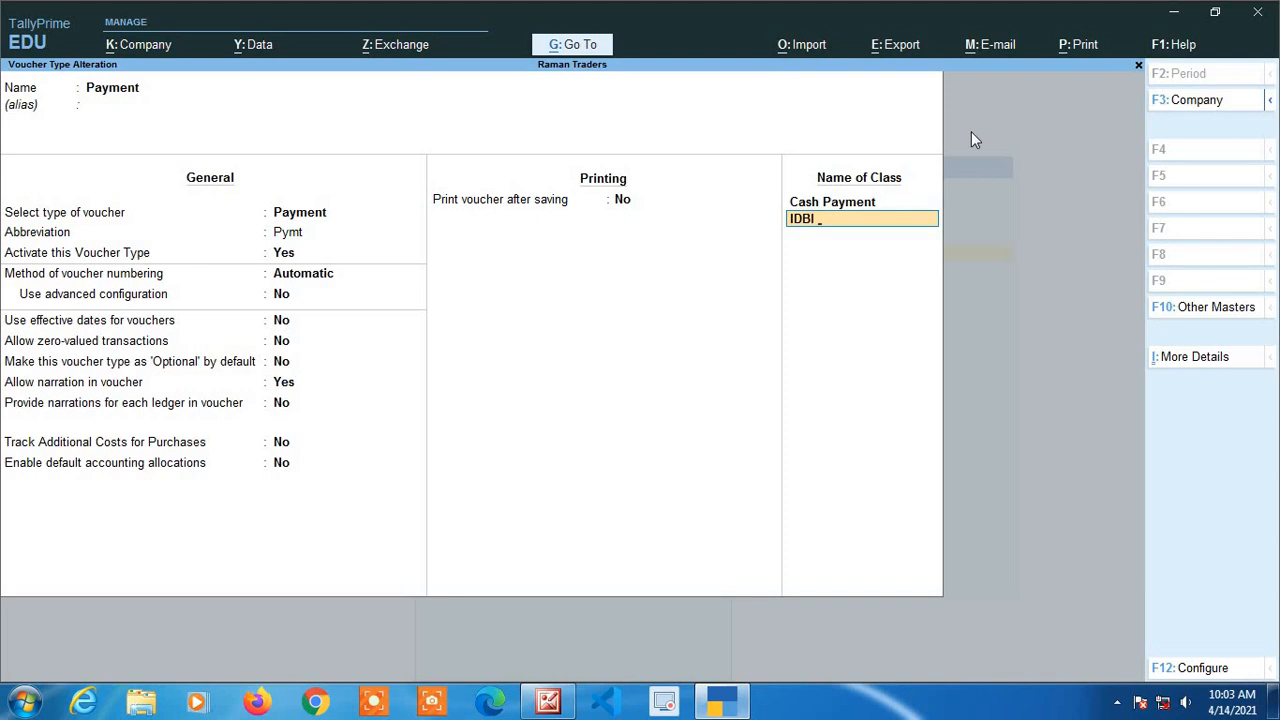
text( Bank Payment)
key(Return)
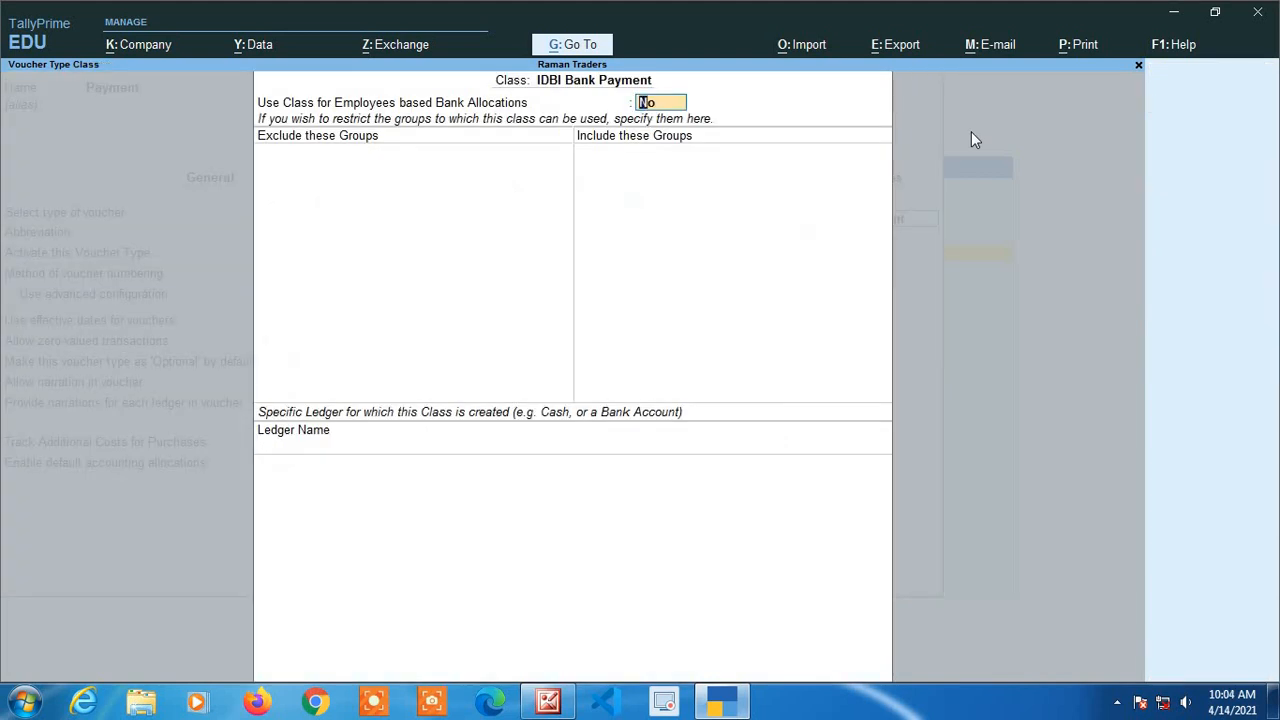
Set IDBI C/A as the specific ledger of the IDBI Bank Payment class without group restrictions, and save the Payment voucher type.
key(Return)
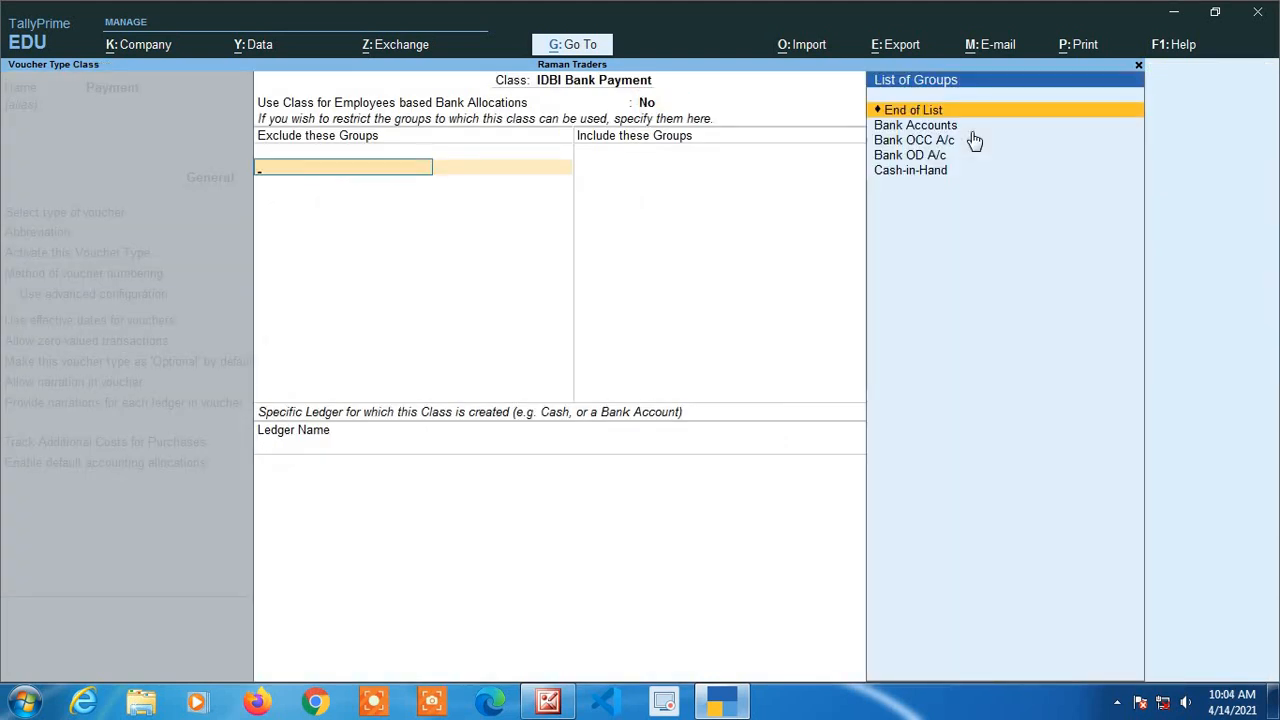
key(Return)
key(Return)
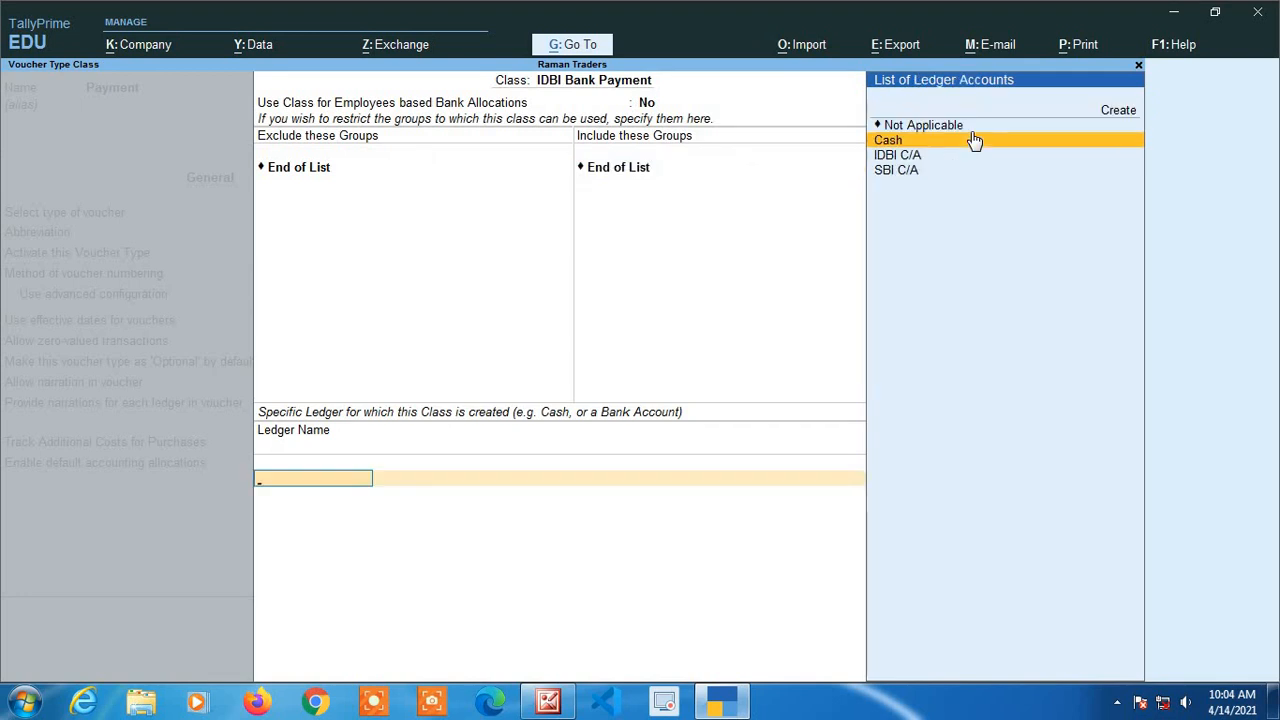
key(Down)
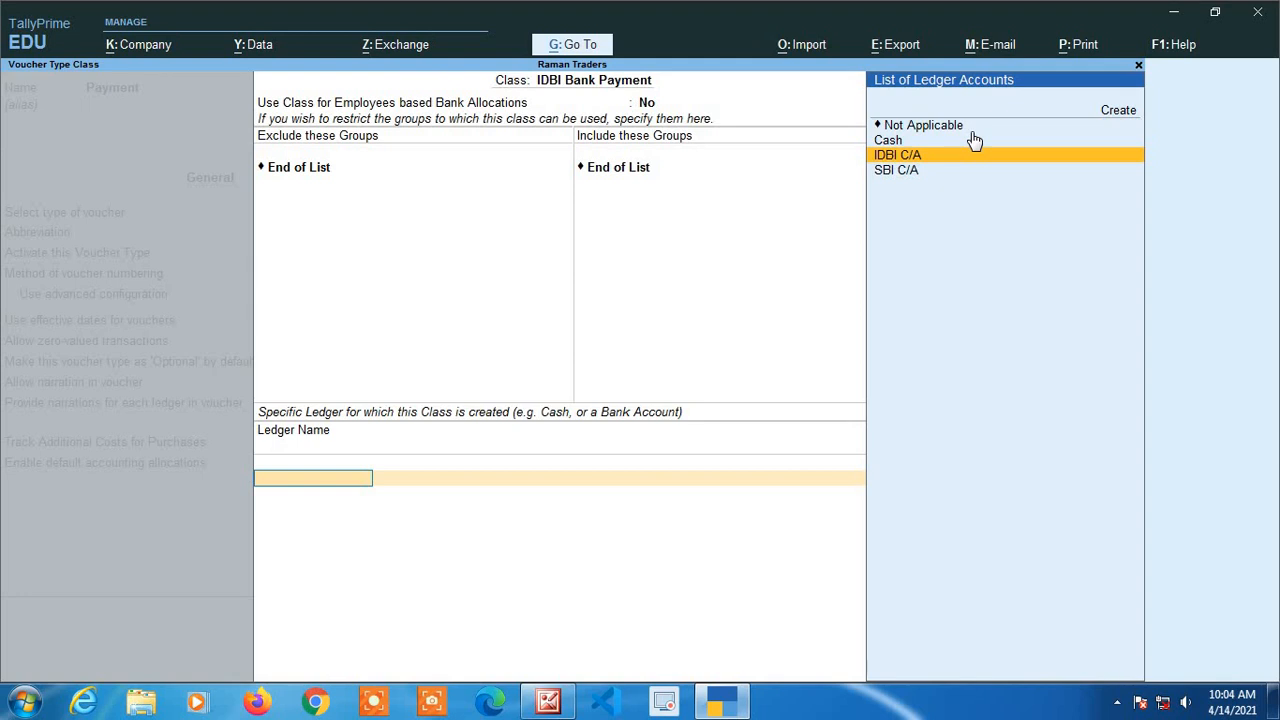
key(Return)
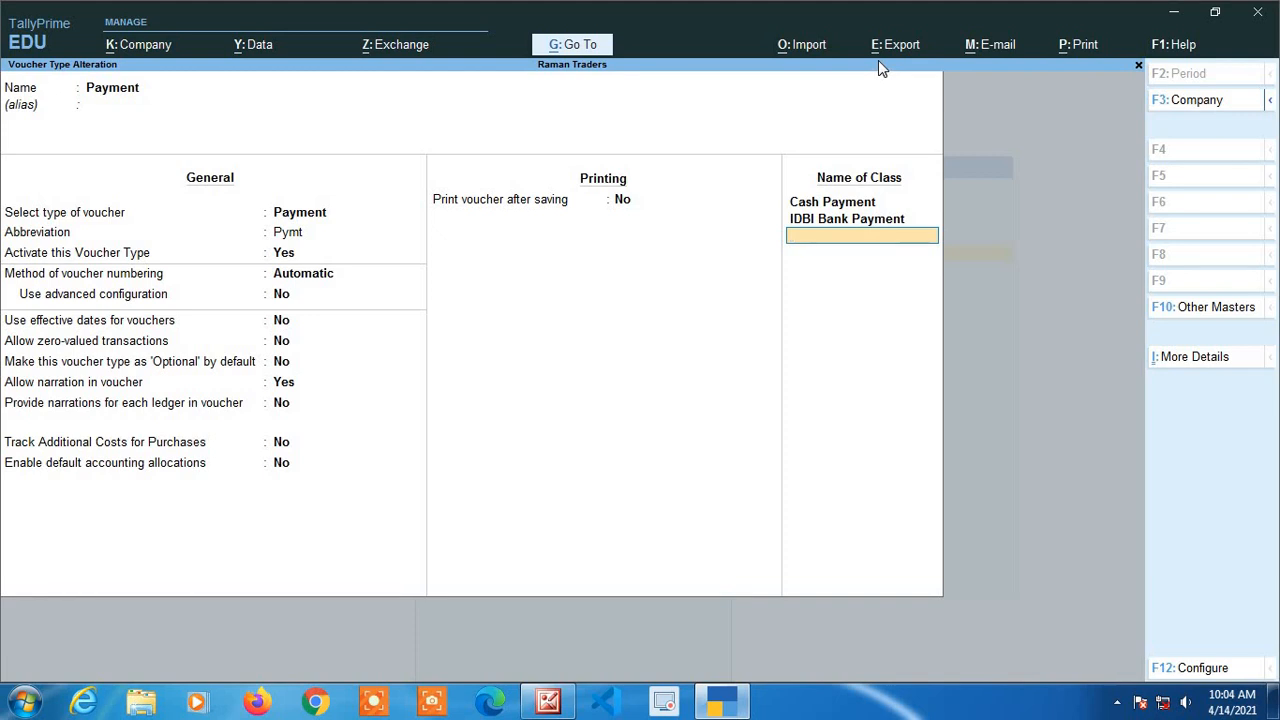
key(Return)
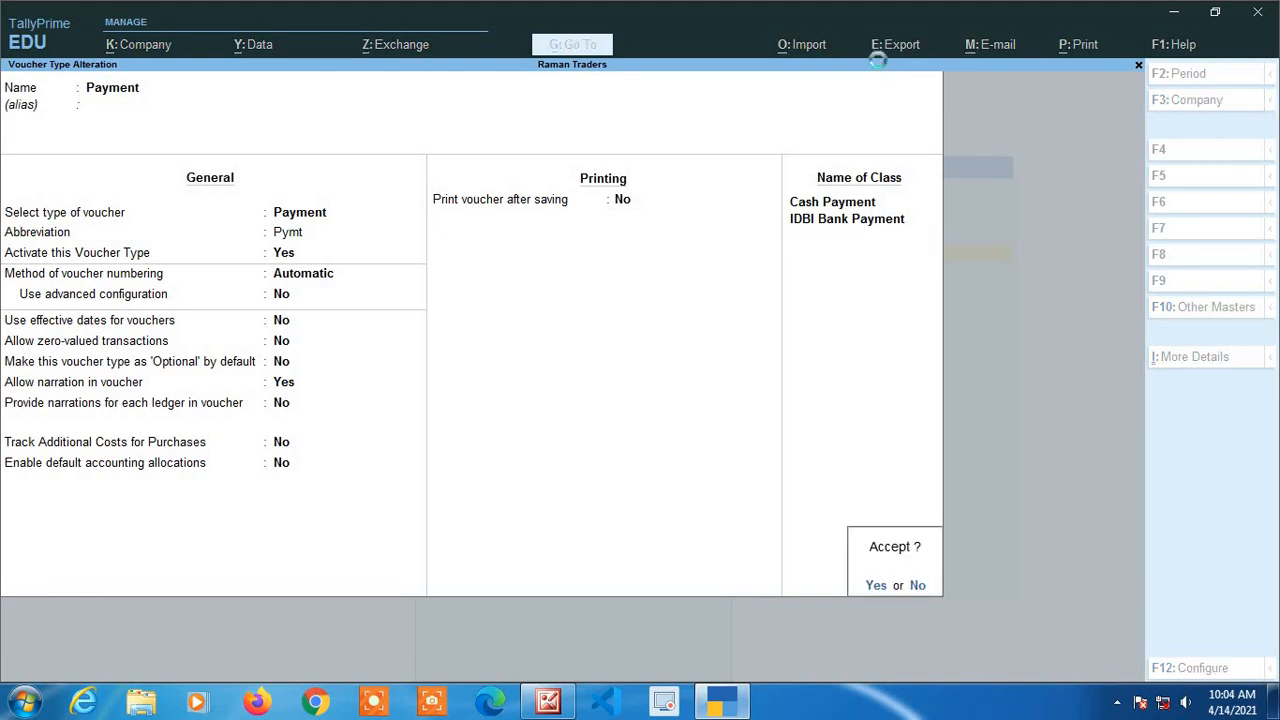
key(Return)
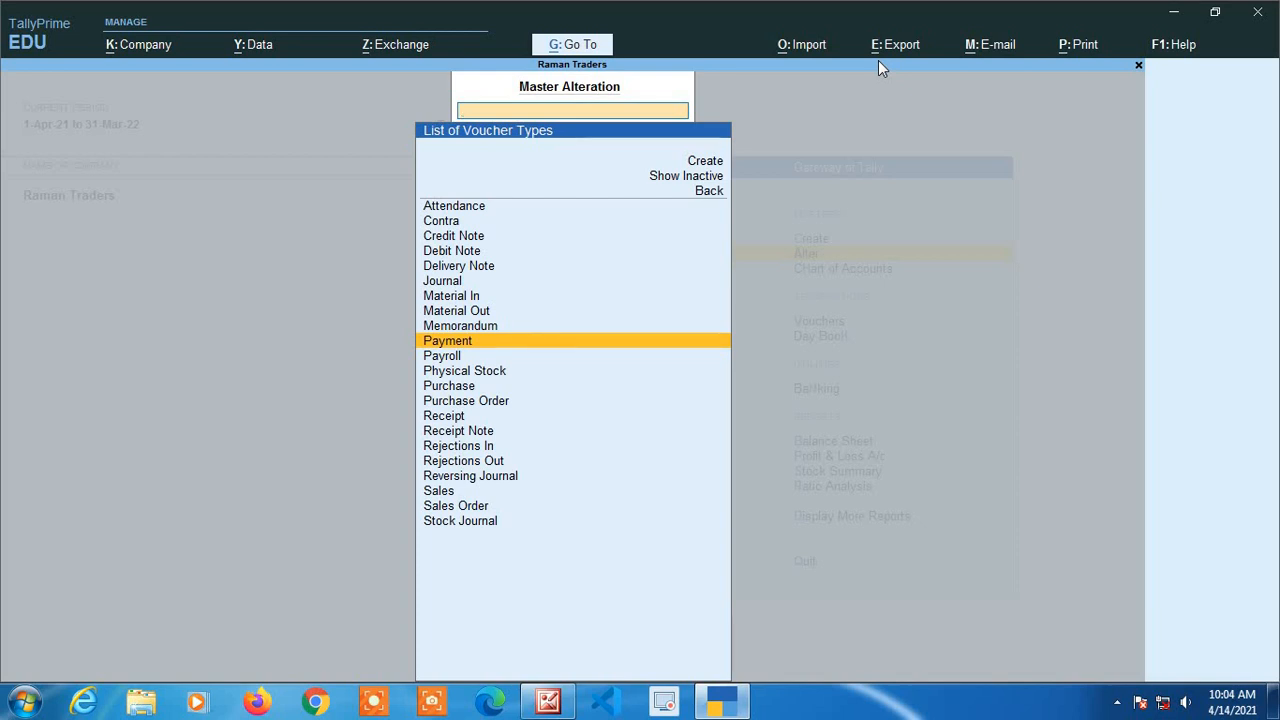
Open the Receipt voucher type for alteration, keep its general and printing settings, and add a class named Cash Receive.
text(Re)
key(Return)
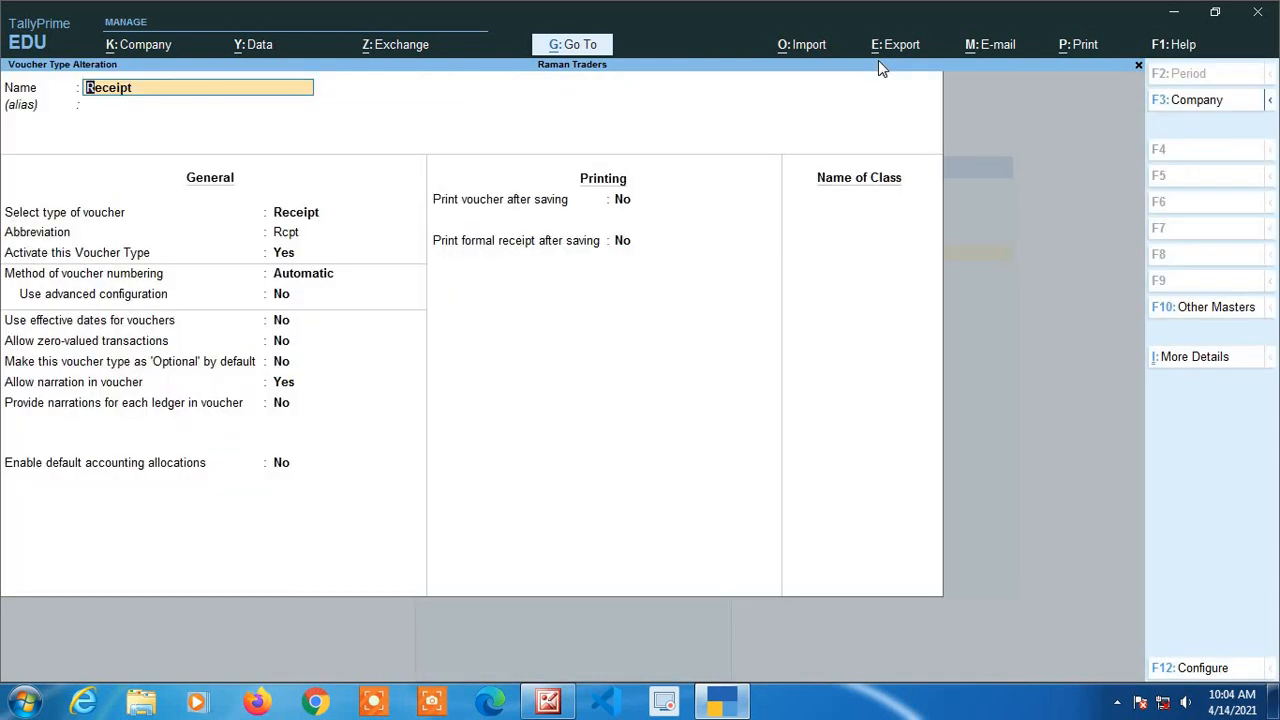
key(Return)
key(Return)
key(Return)
key(Return)
key(Return)
key(Return)
key(Return)
key(Return)
key(Return)
key(Return)
key(Return)
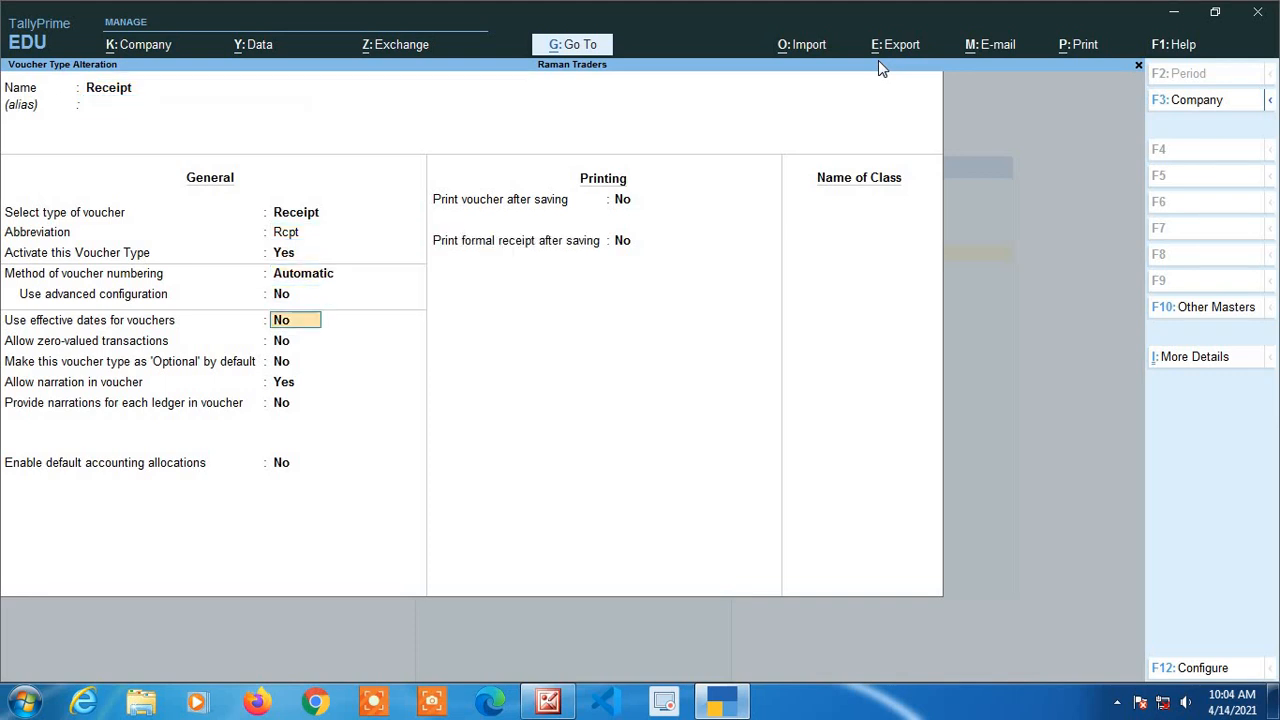
key(Return)
key(Return)
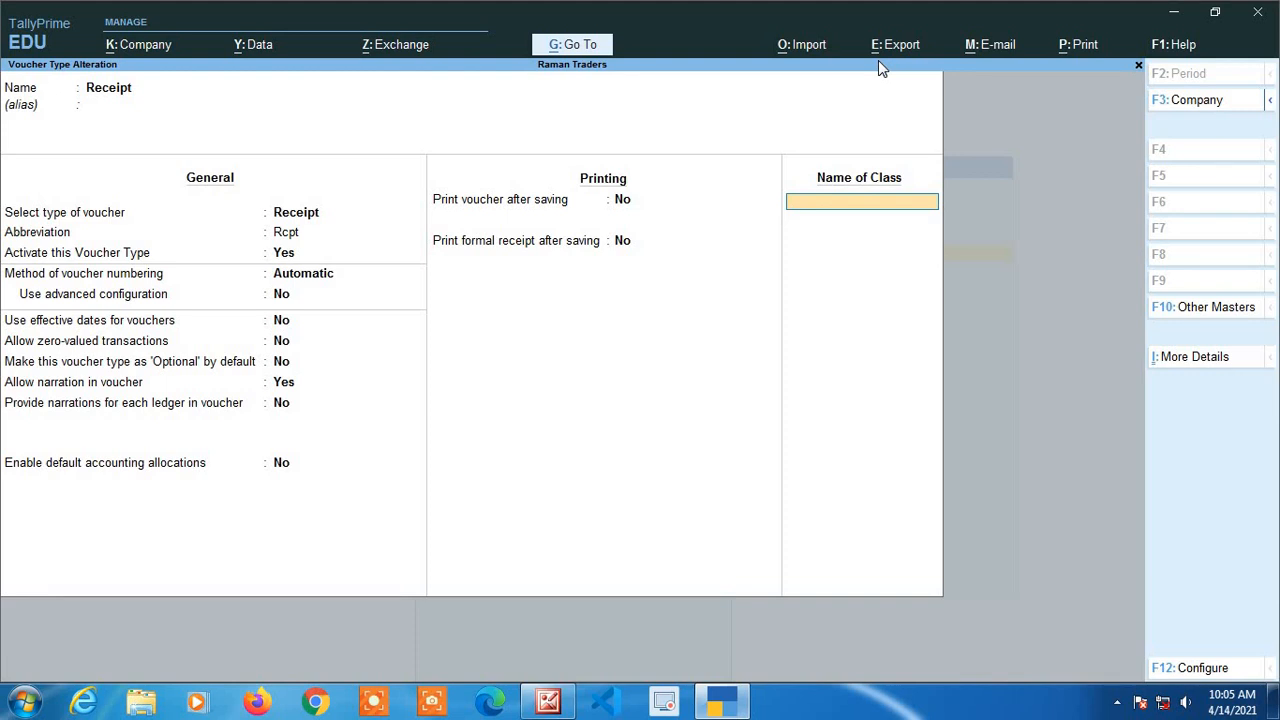
text(Cash Receive)
key(Return)
Leave the Cash Receive class without group restrictions and set Cash as its specific ledger.
key(Return)
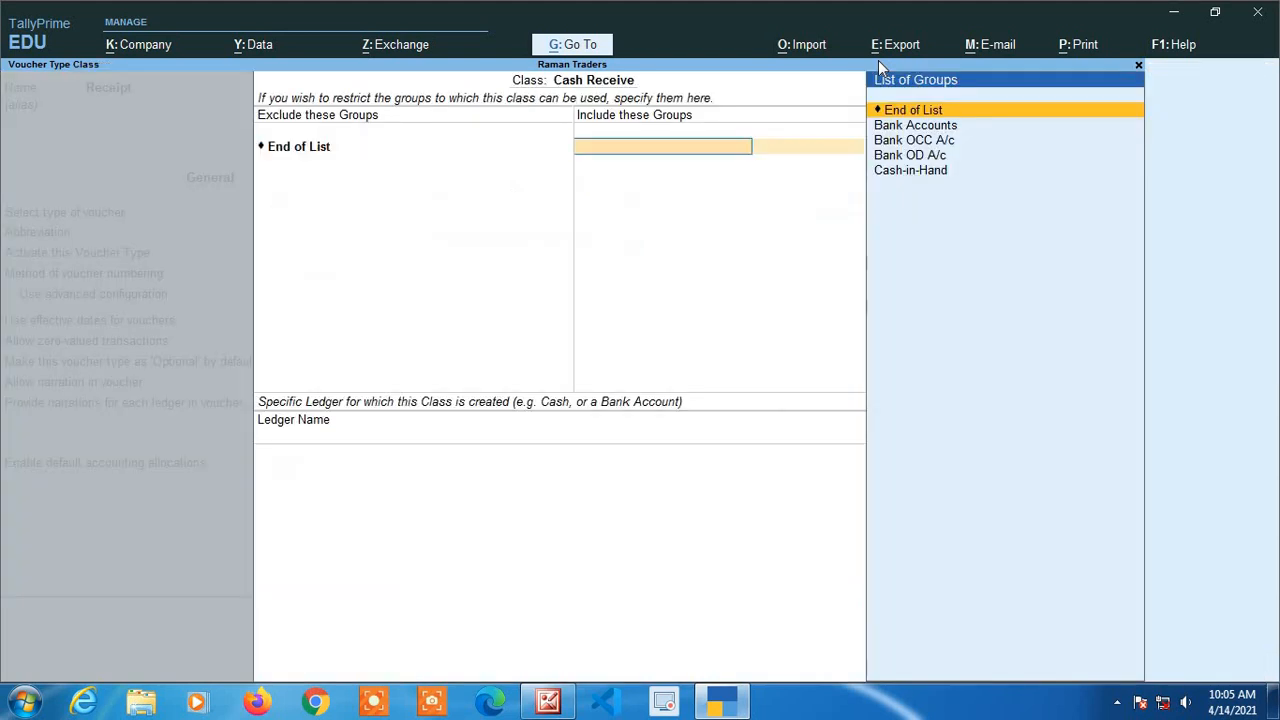
key(Return)
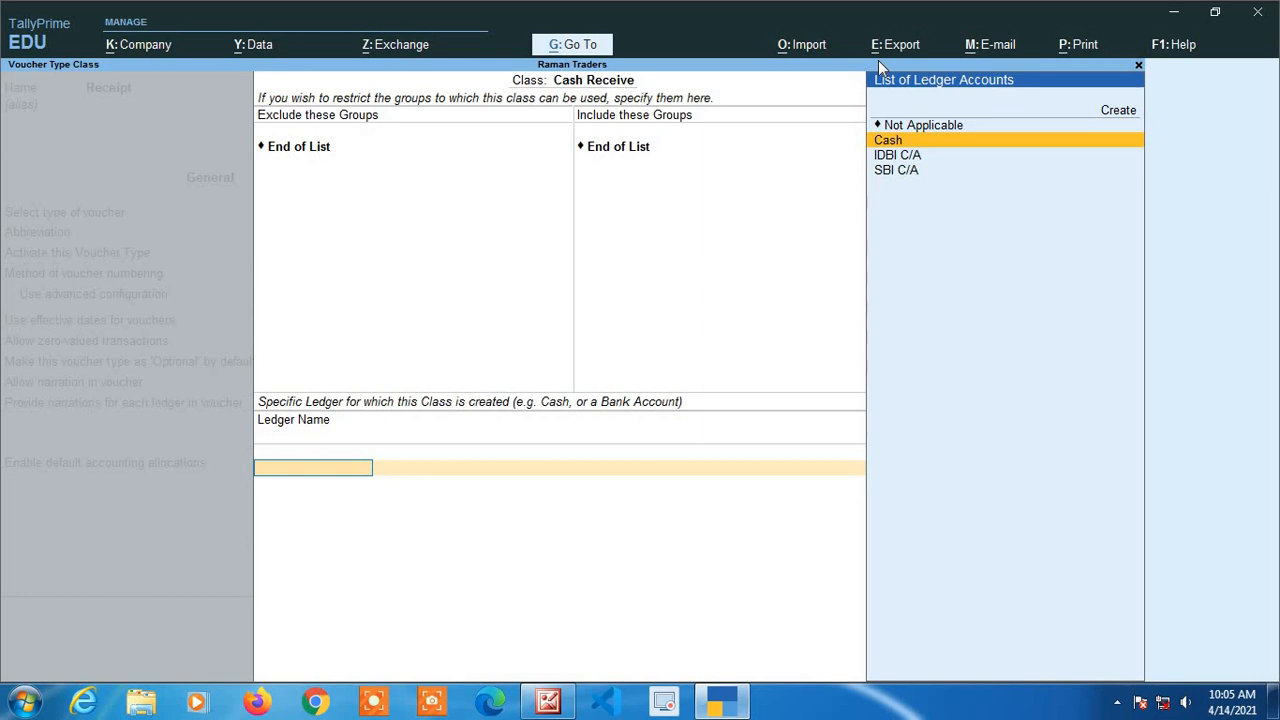
key(Return)
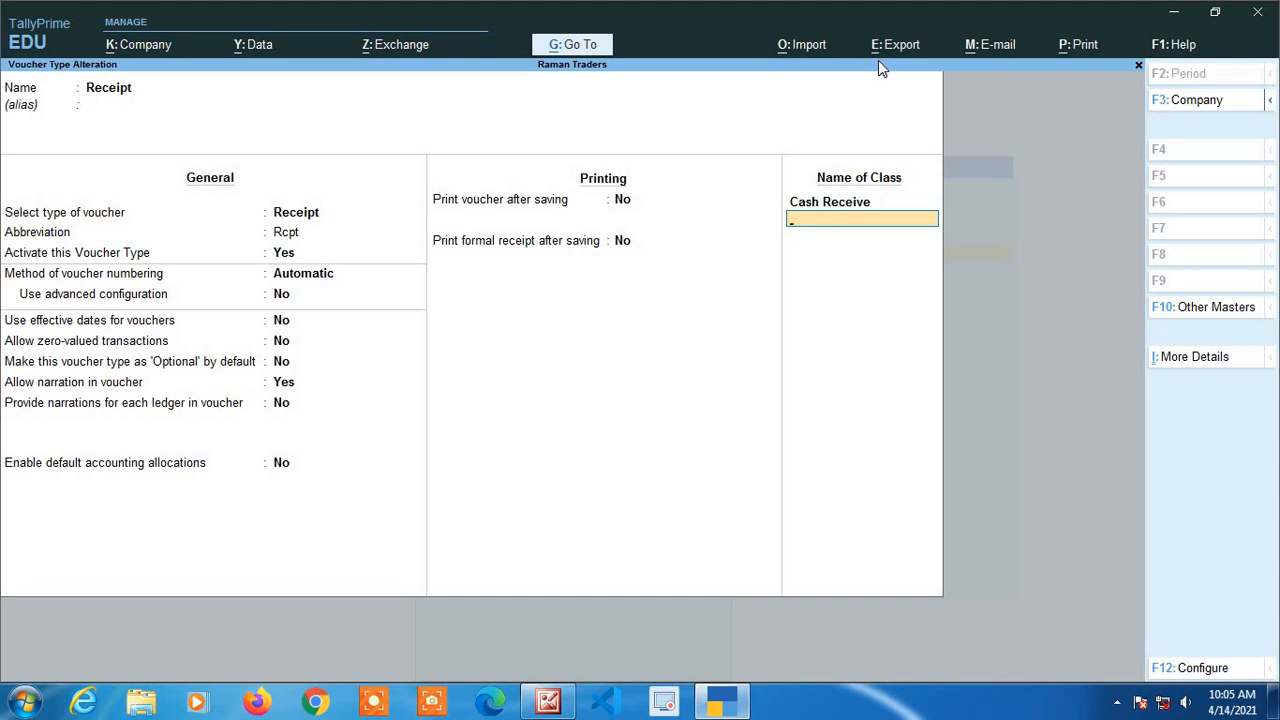
Add an IDBI BANK RECEIVE class with IDBI C/A as its specific ledger and no group restrictions, and save the Receipt voucher type.
text(IDBI BANK RECEIVE)
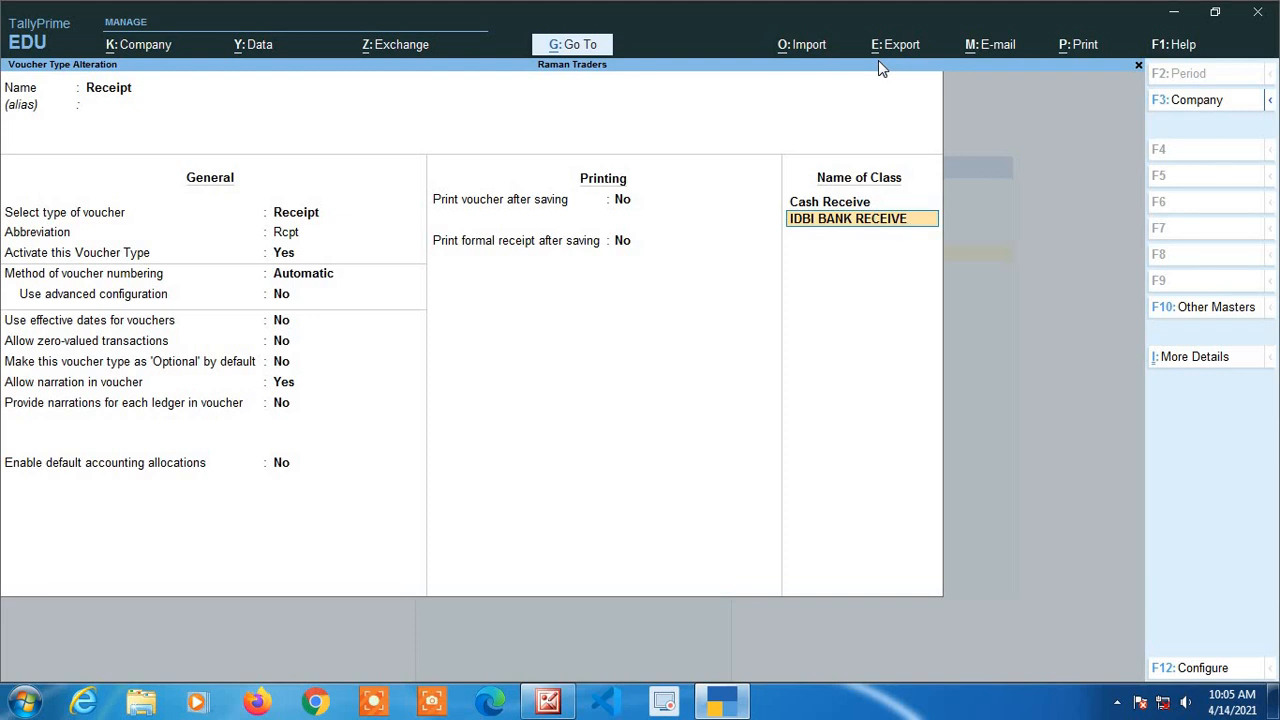
key(Return)
key(Return)
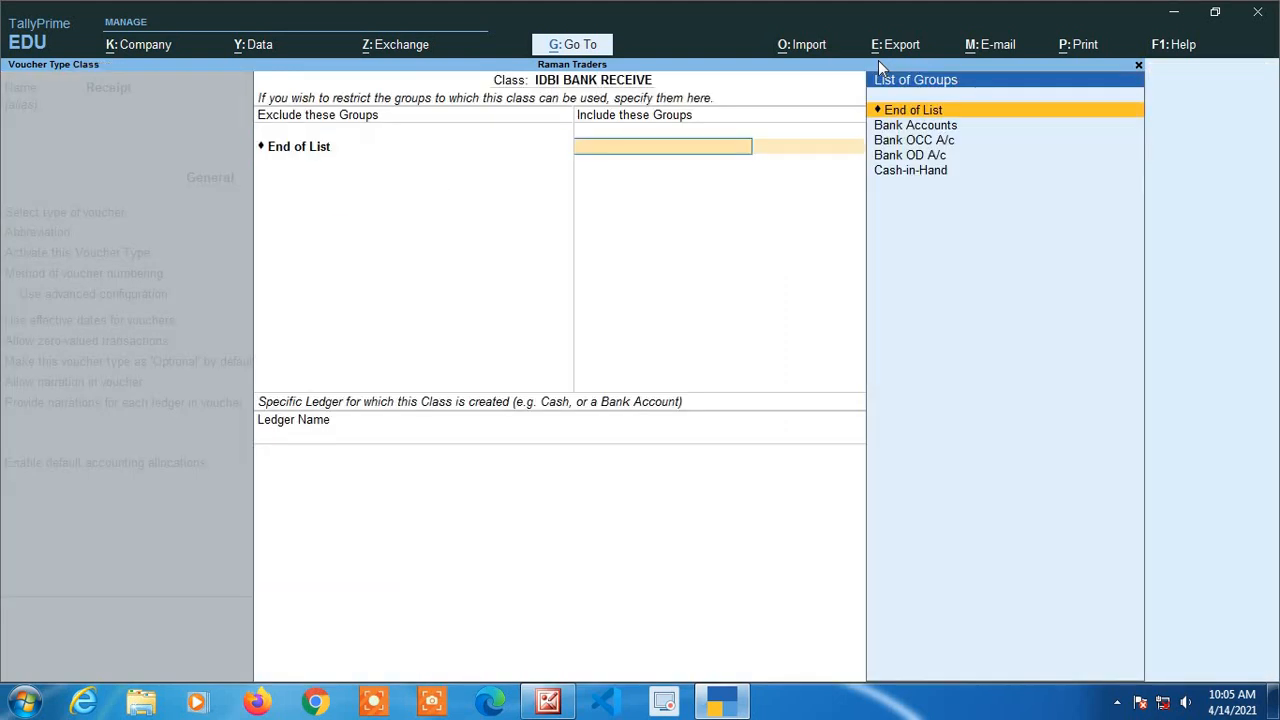
key(Return)
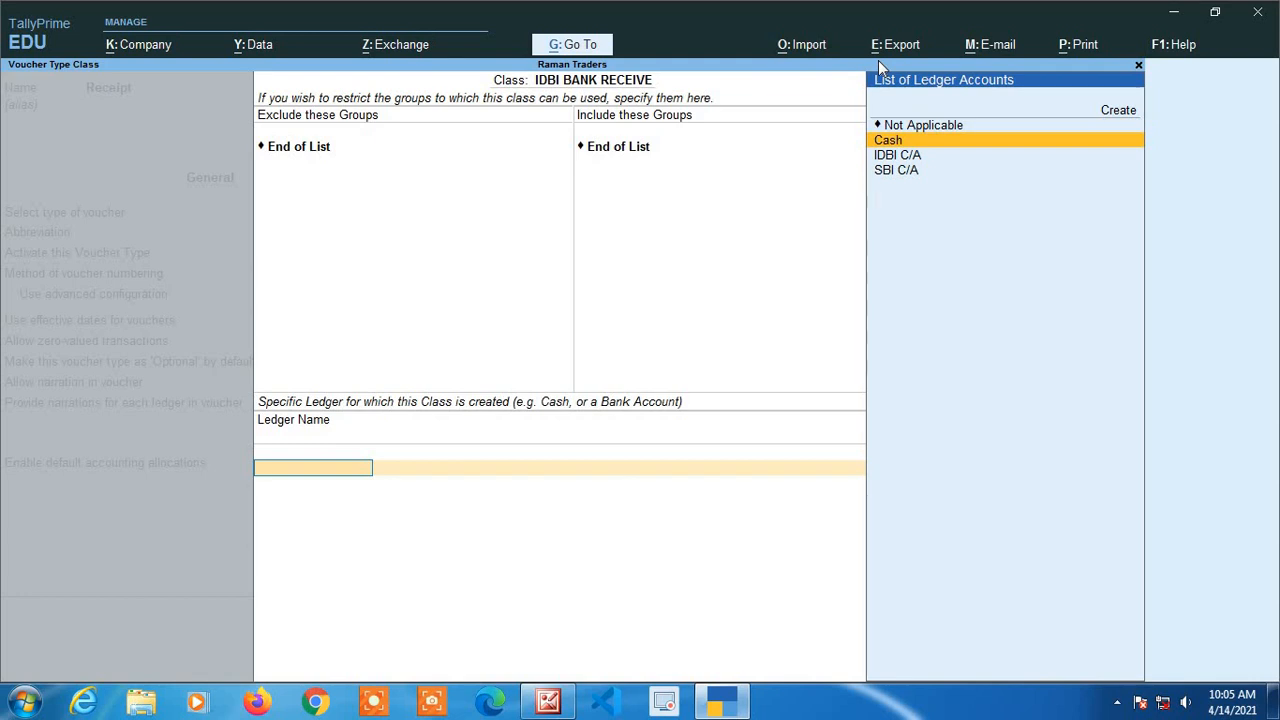
key(Down)
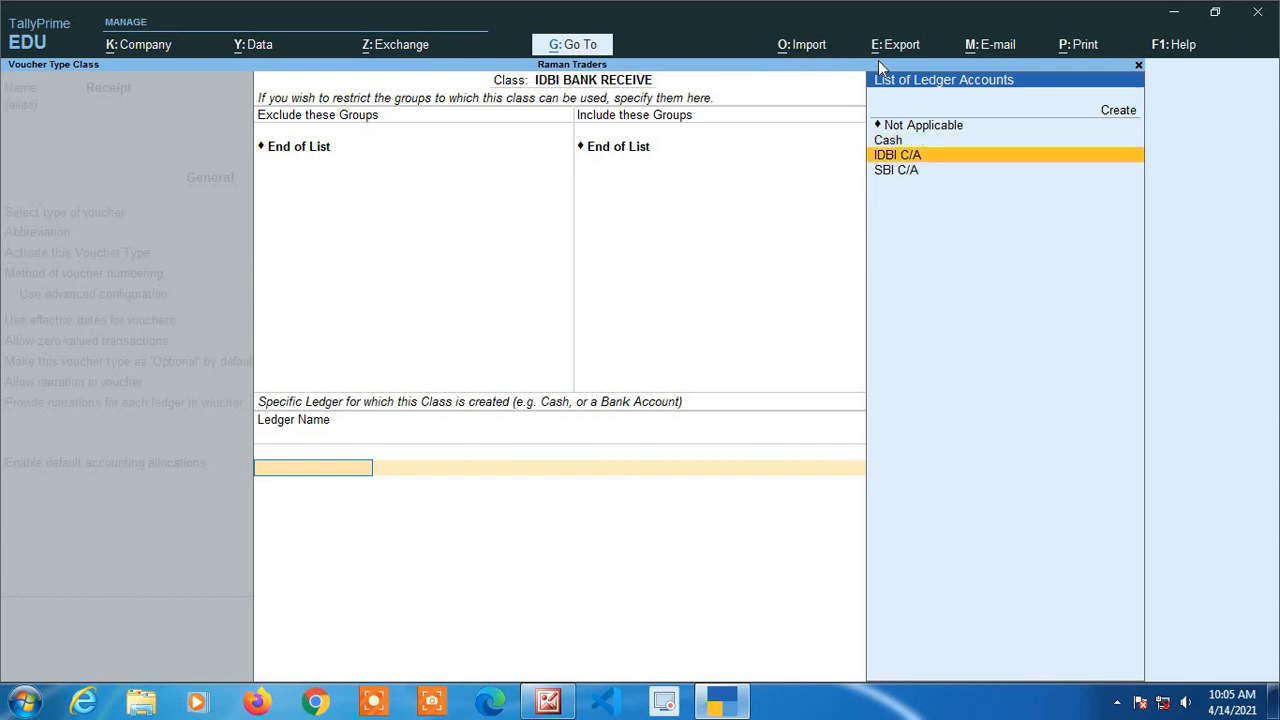
key(Return)
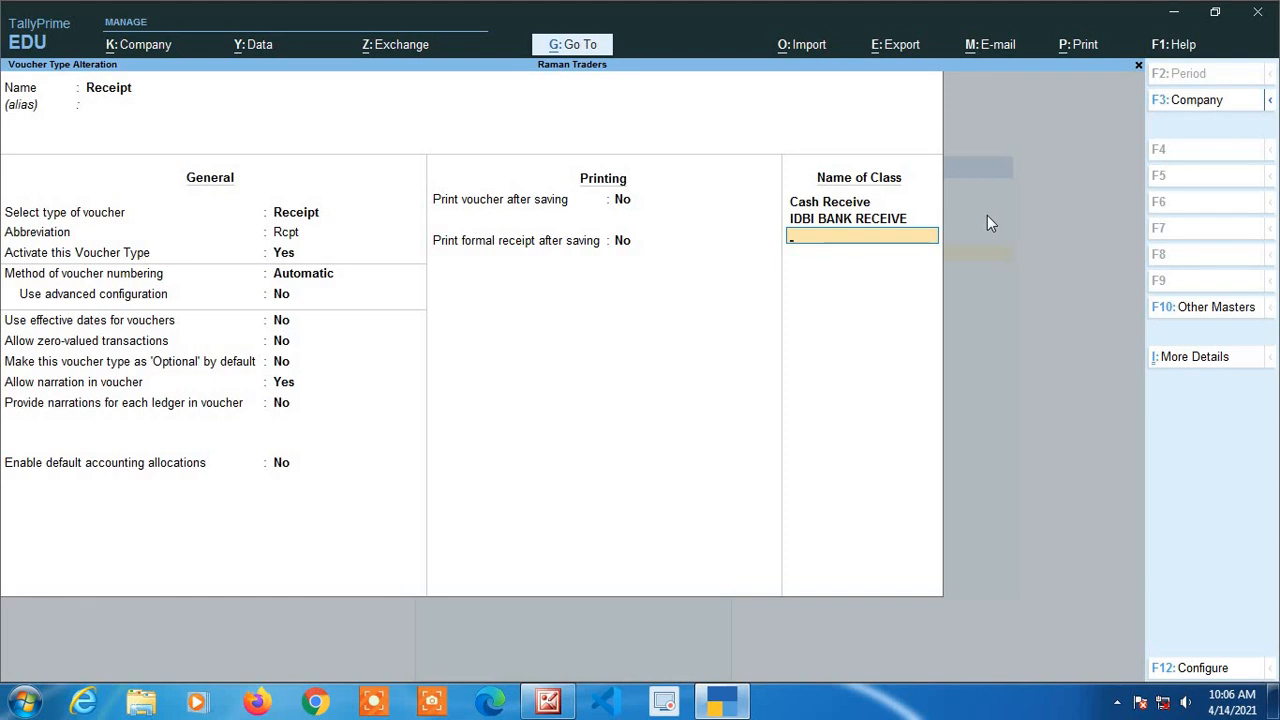
key(Return)
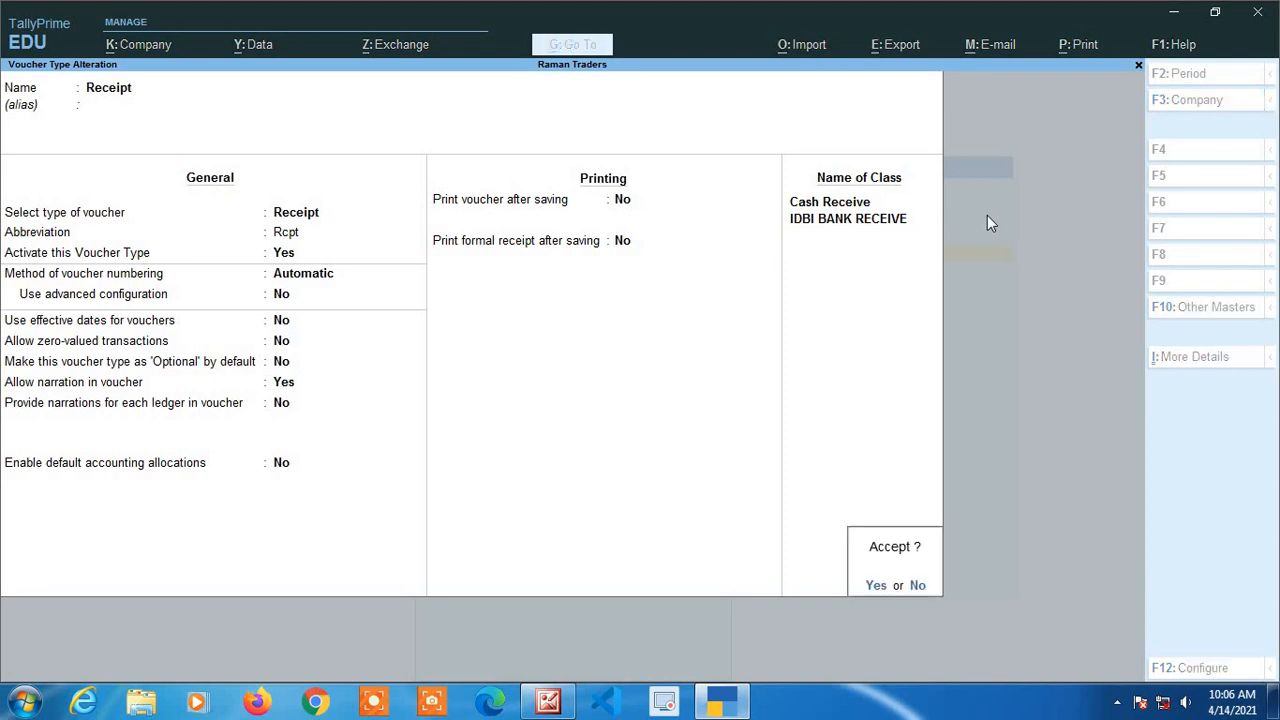
key(Return)
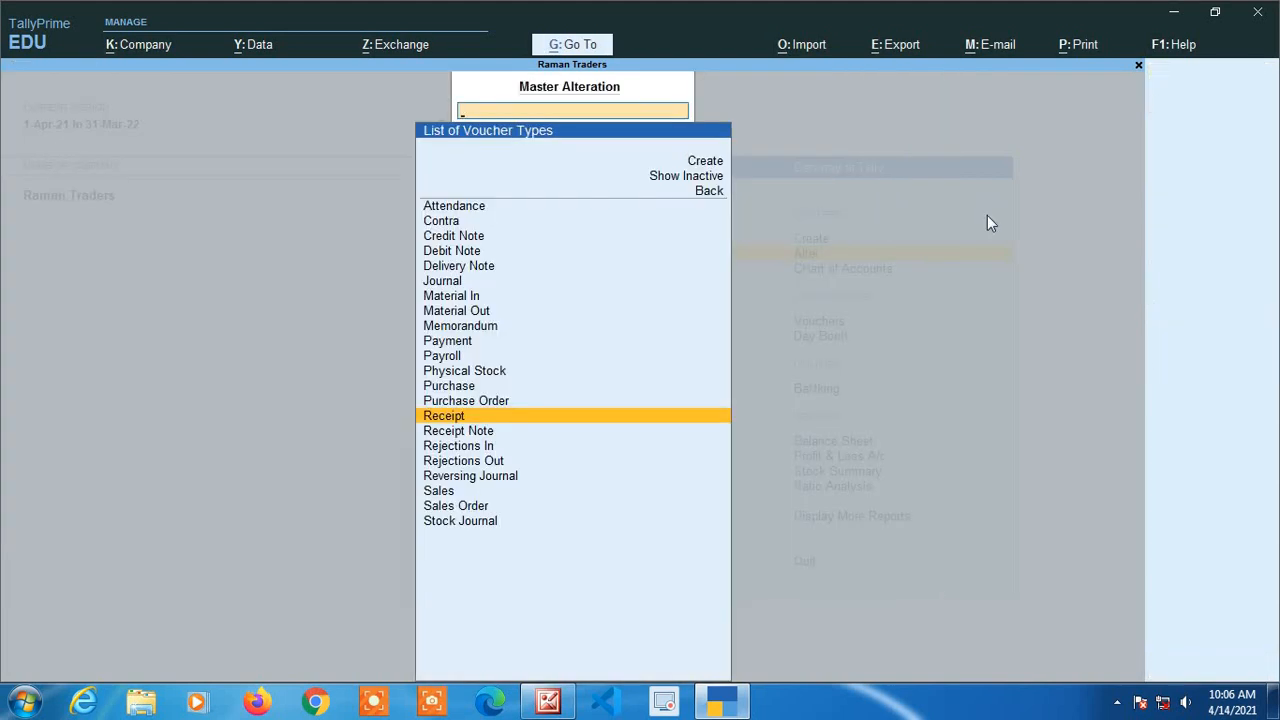
Open the Contra voucher type for alteration, keep its existing settings, and add a class named Cash Withdrawal.
text(Con)
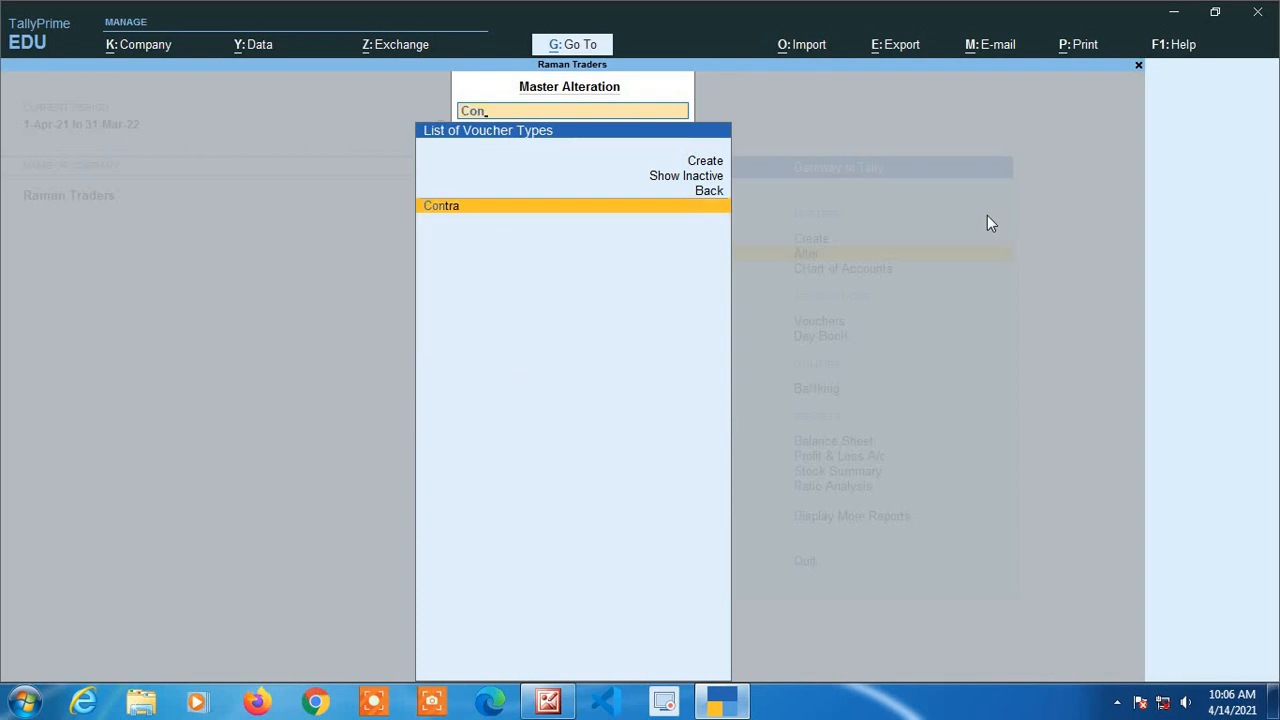
key(Return)
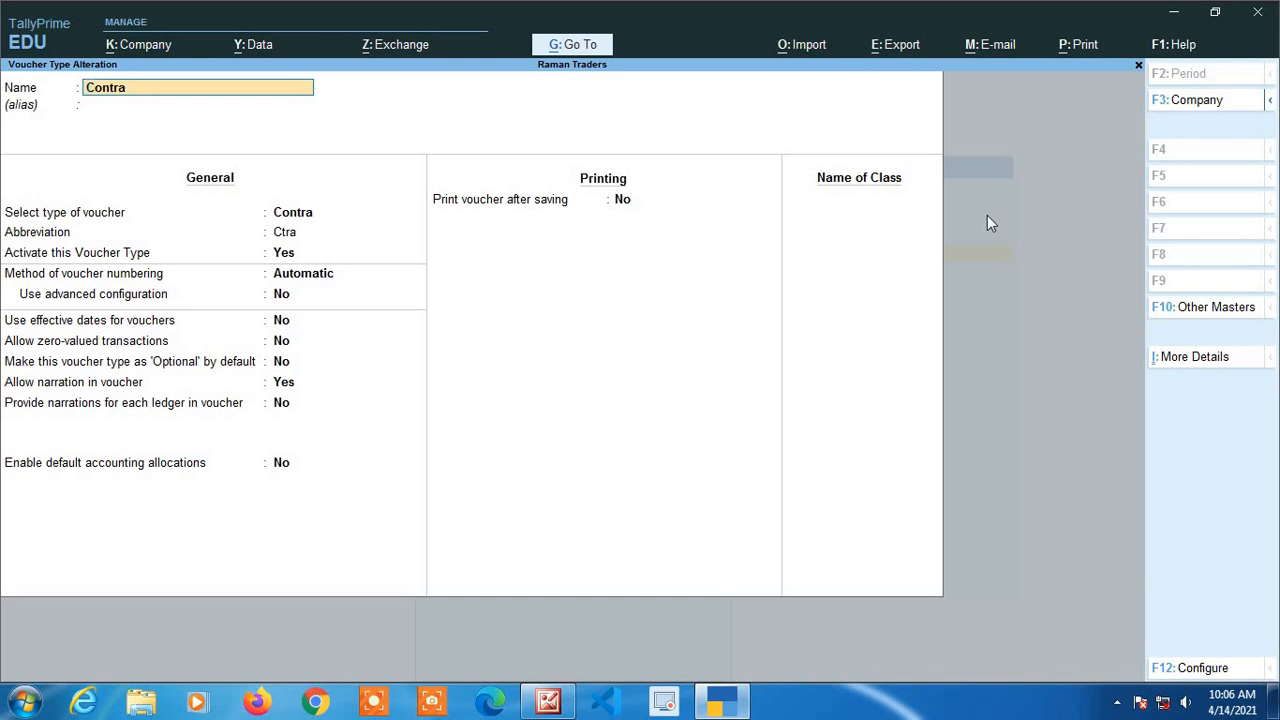
key(Return)
key(Return)
key(Return)
key(Return)
key(Return)
key(Return)
key(Return)
key(Return)
key(Return)
key(Return)
key(Return)
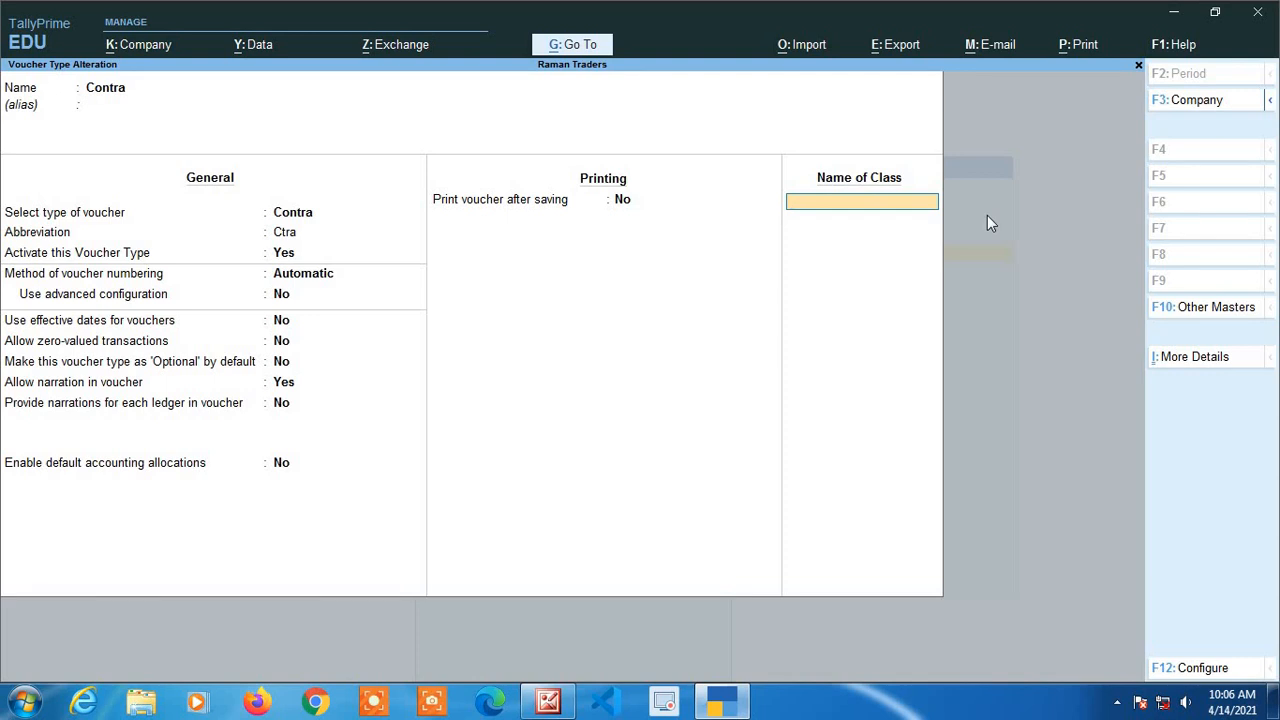
text(Cash withdrawal)
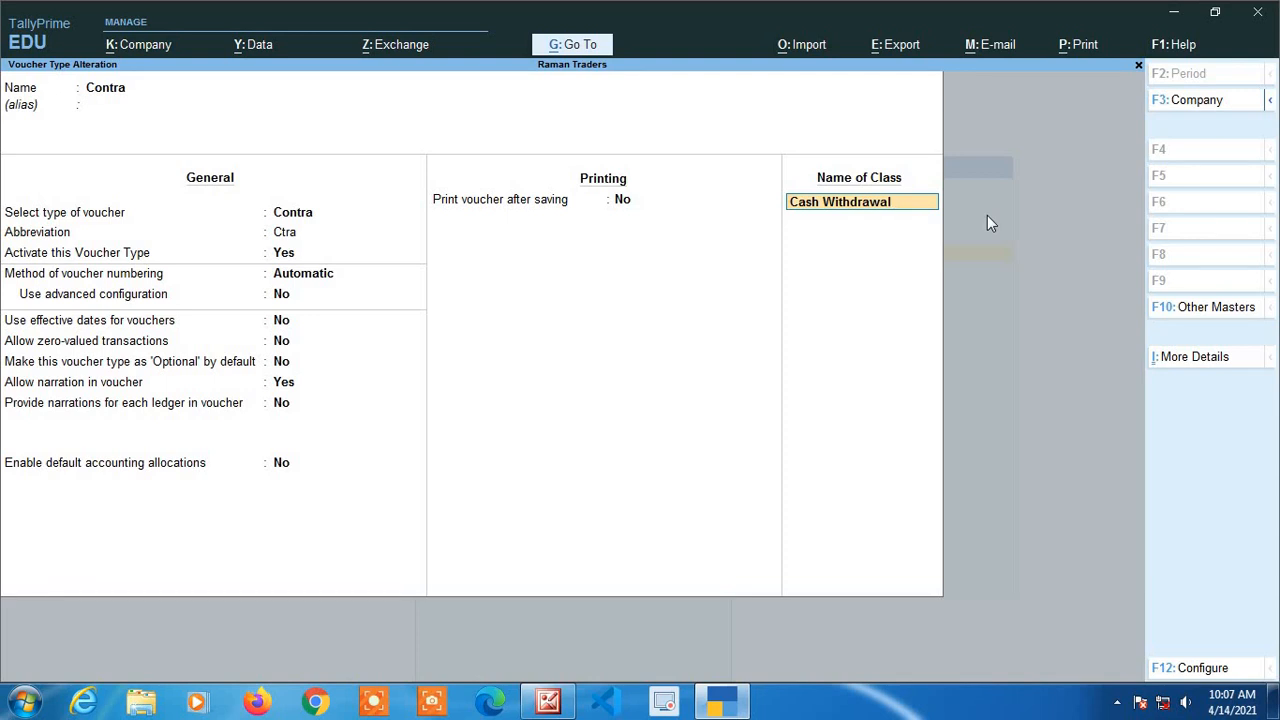
key(Return)
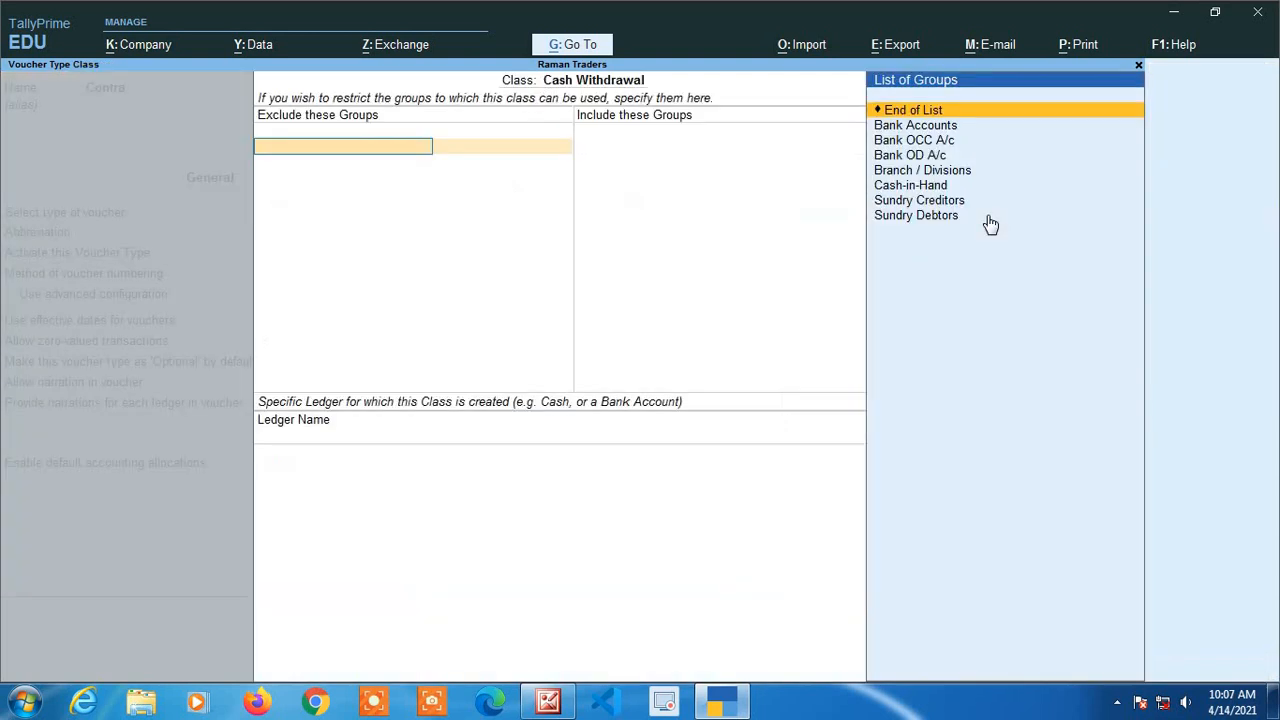
Leave the Cash Withdrawal class without group restrictions and accept it with Cash as its specific ledger.
key(Return)
key(Return)
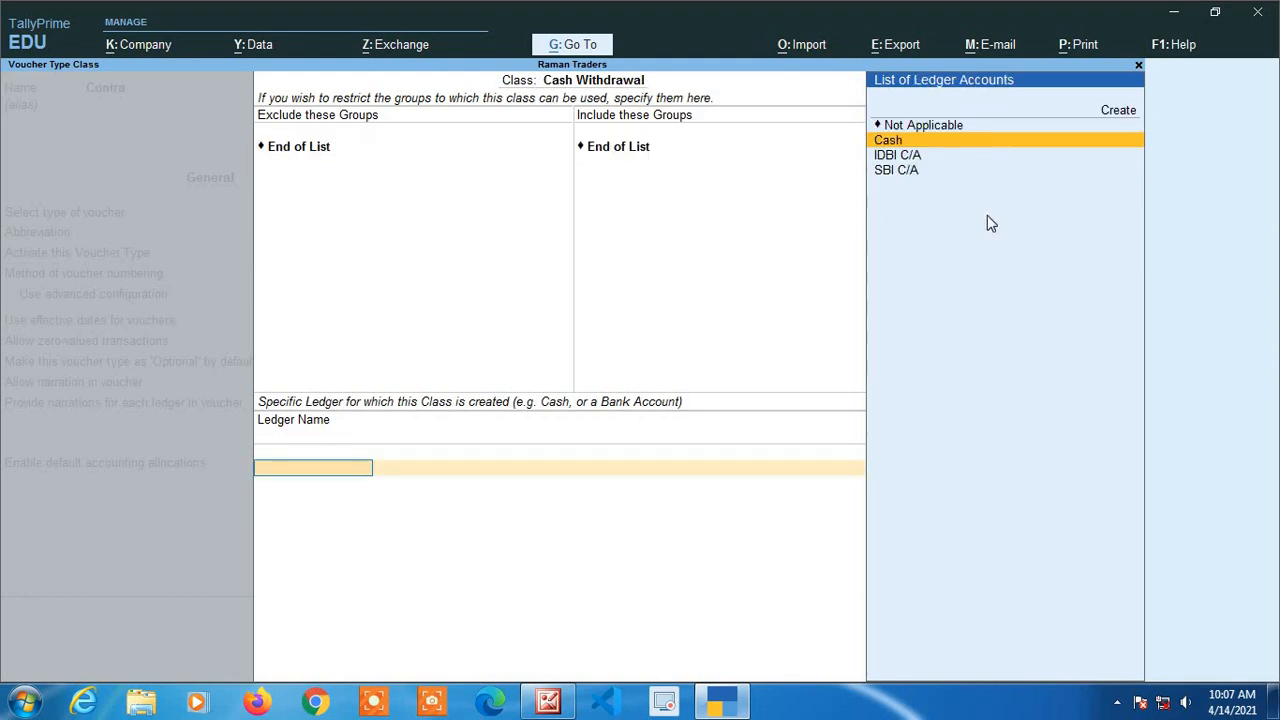
key(ctrl+a)
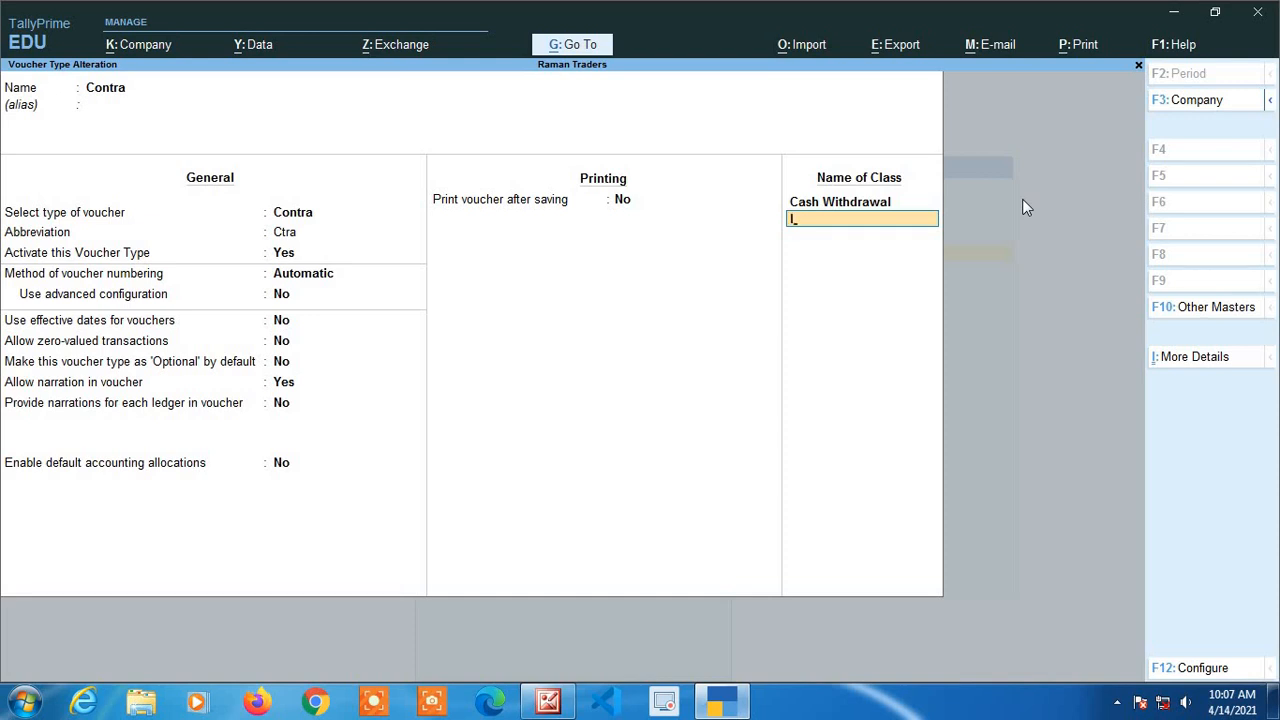
Add an IDBI Bank Deposit class with IDBI C/A as its specific ledger and no group restrictions, and save the Contra voucher type.
text(IDBI)
text(Bank deposit)
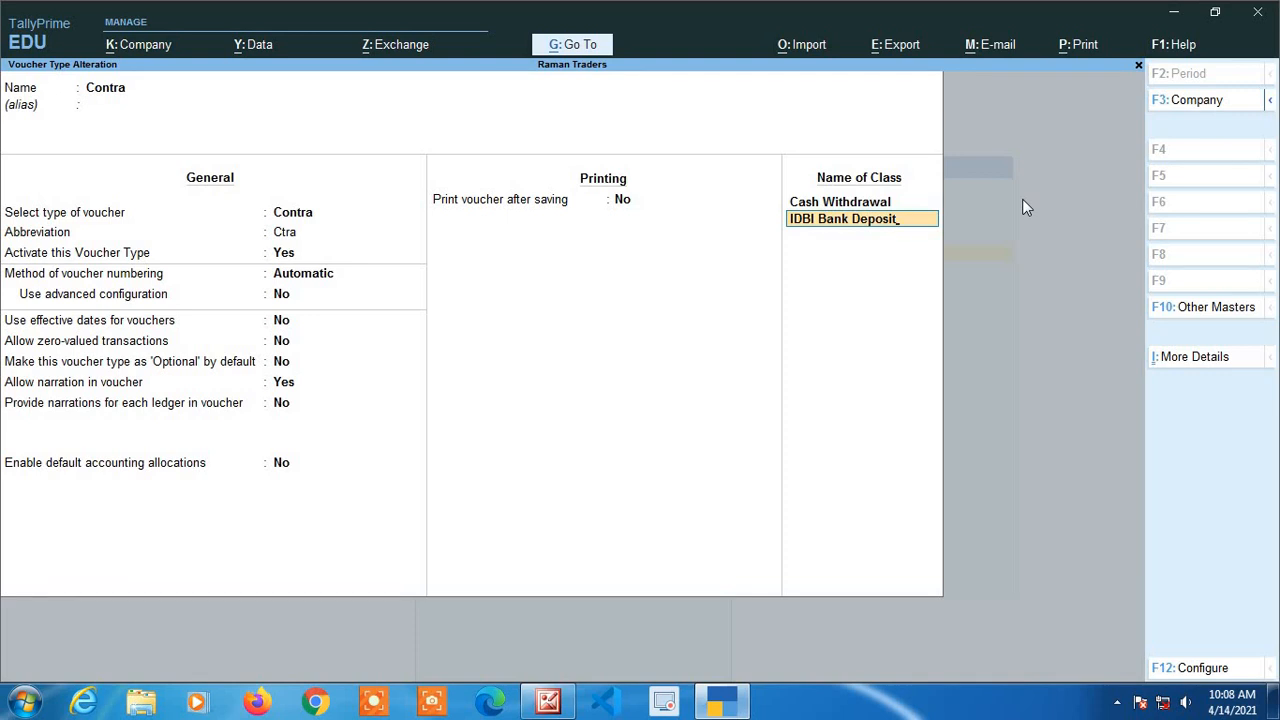
key(Return)
key(Return)
key(Return)
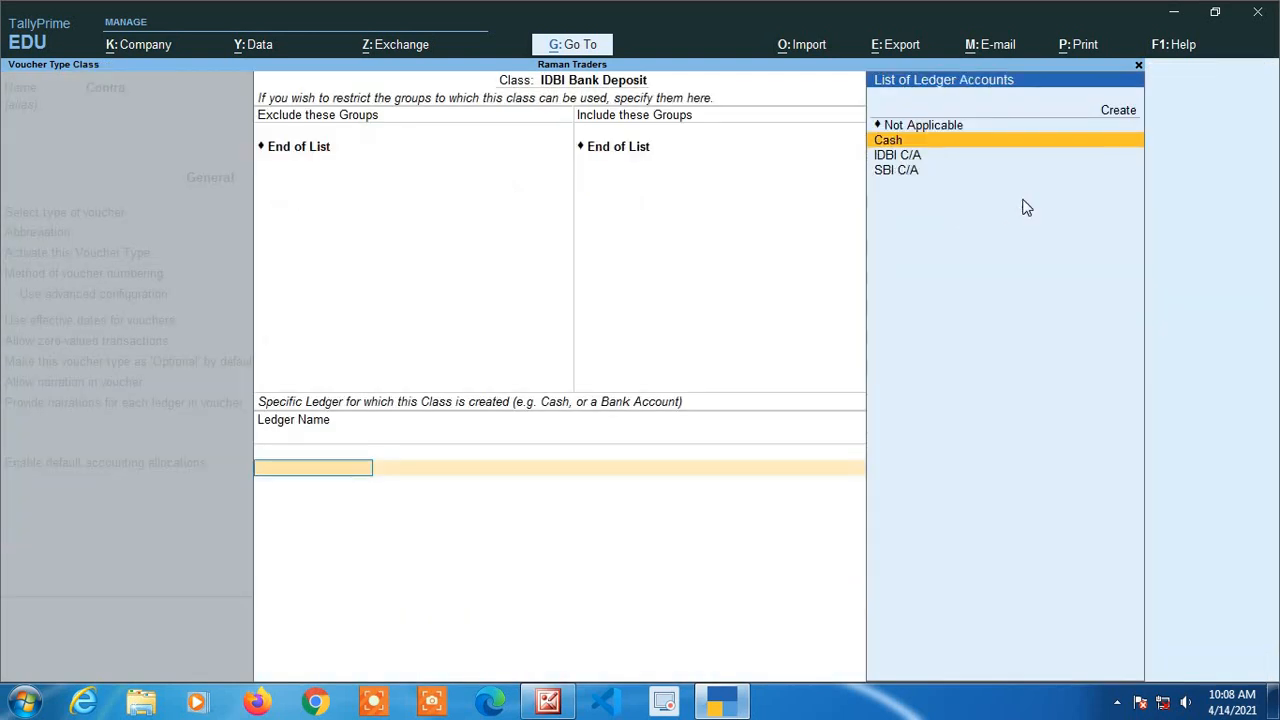
key(Down)
key(Return)
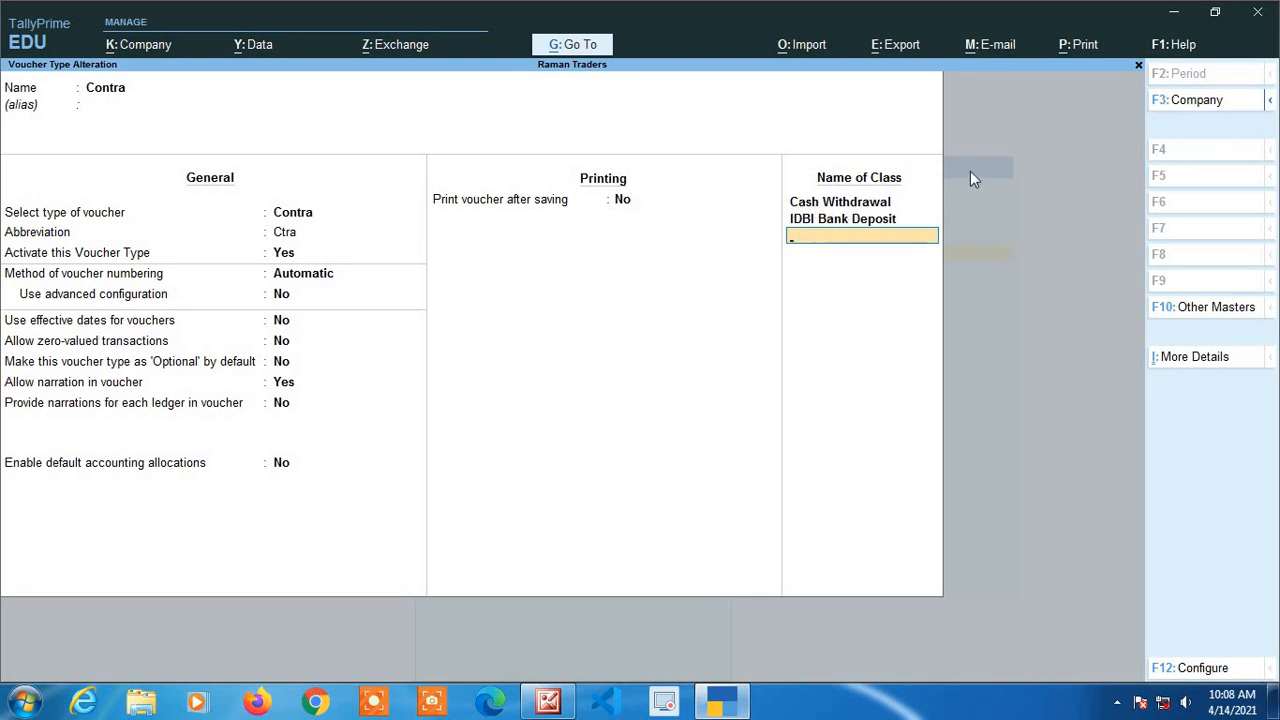
key(Return)
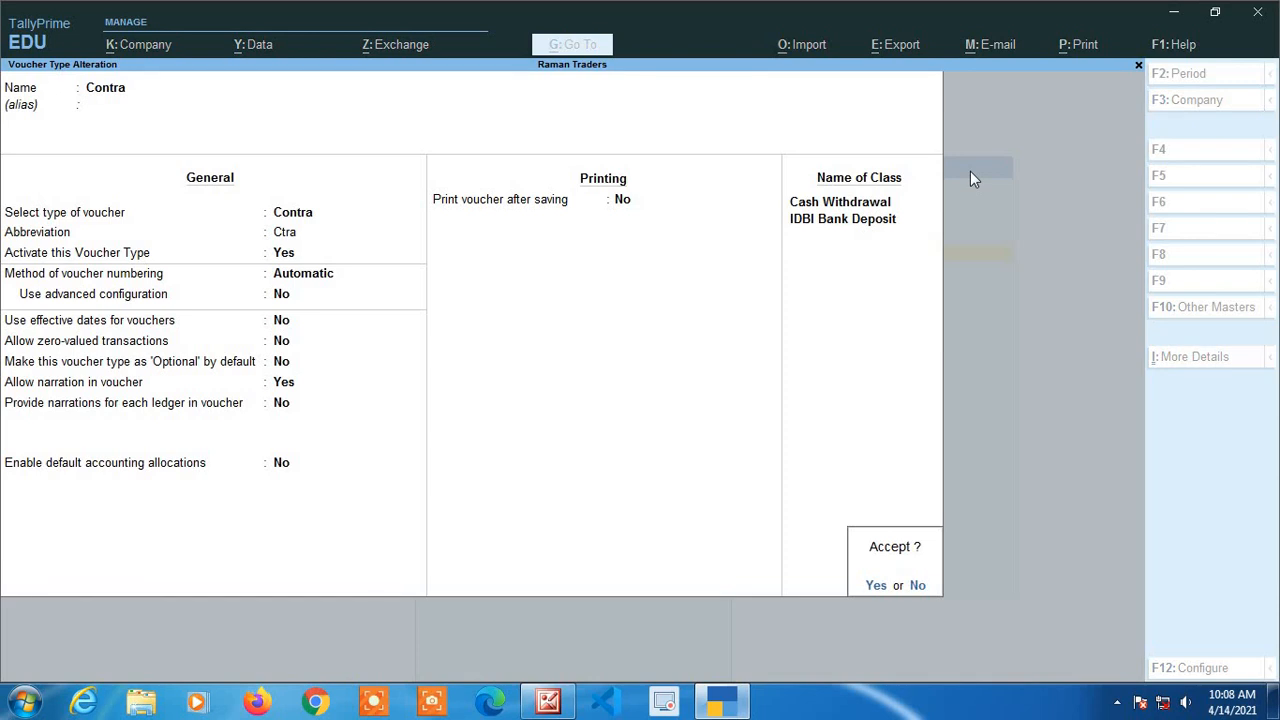
key(Return)
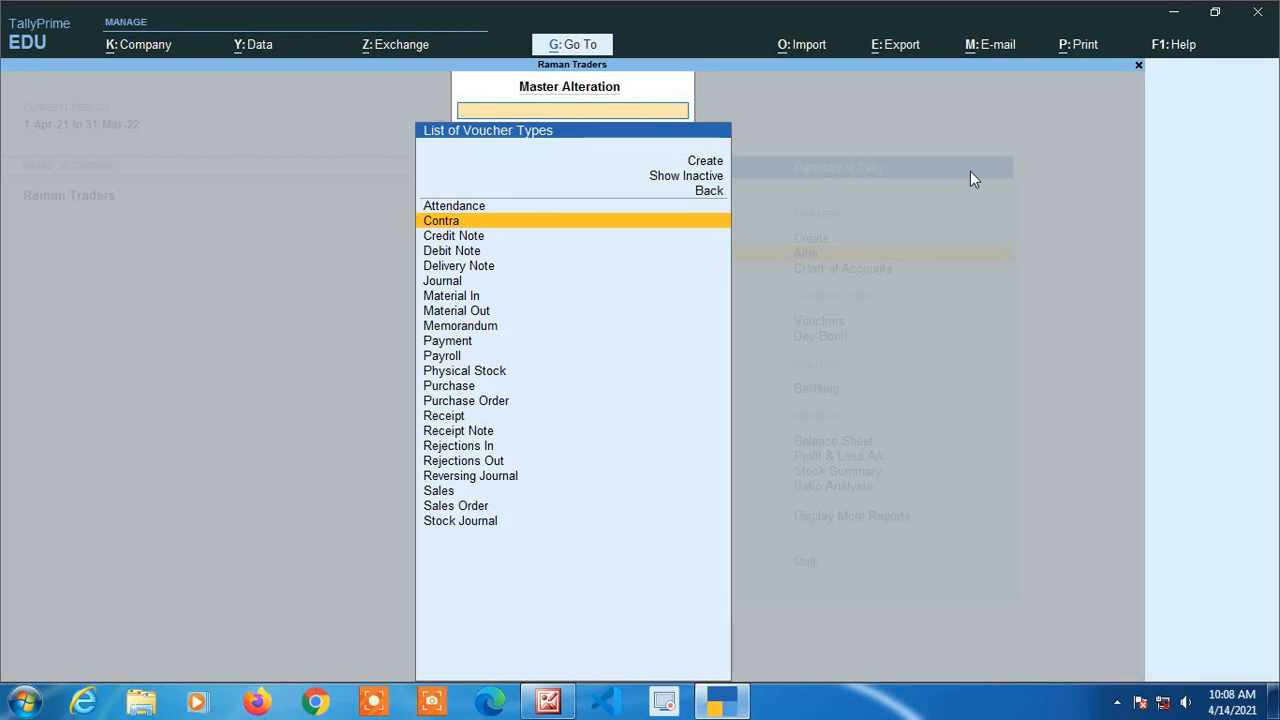
Leave master alteration, start a new Contra voucher from the Gateway of Tally, and change its mode to Single Entry.
key(Escape)
key(Escape)
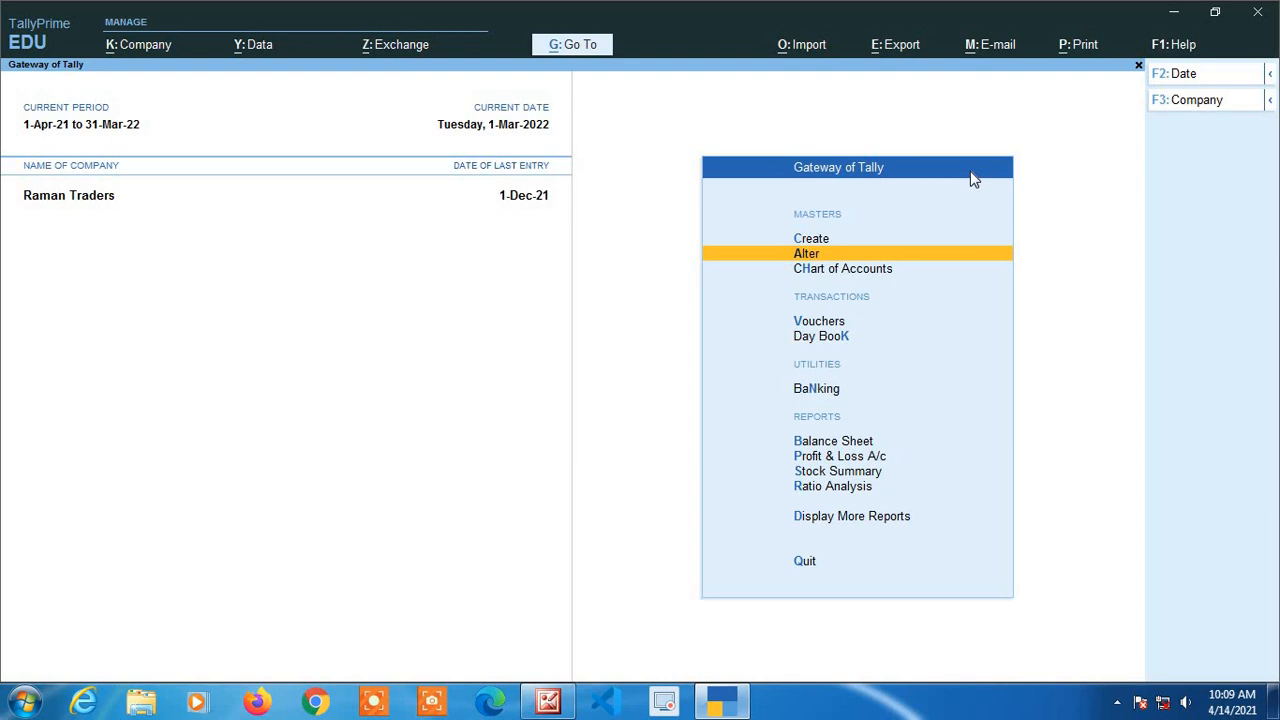
key(Down)
key(Down)
key(Return)
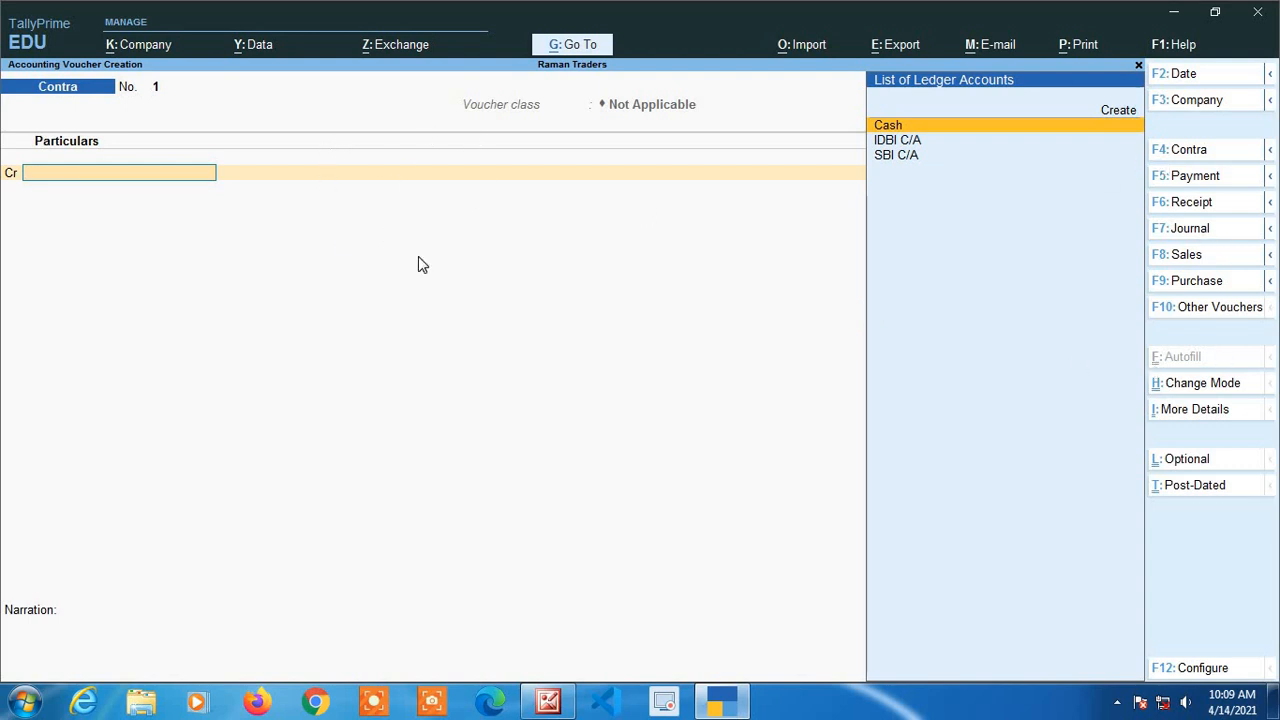
click(1185, 389)
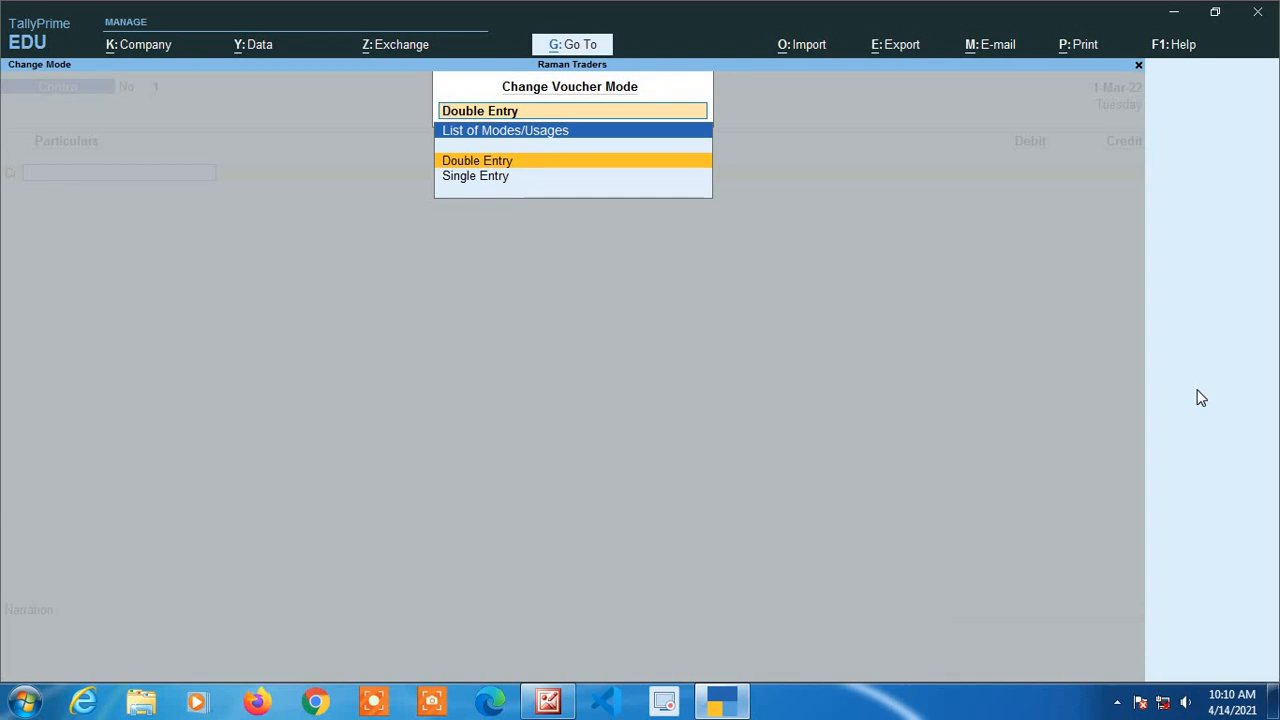
key(Down)
key(Return)
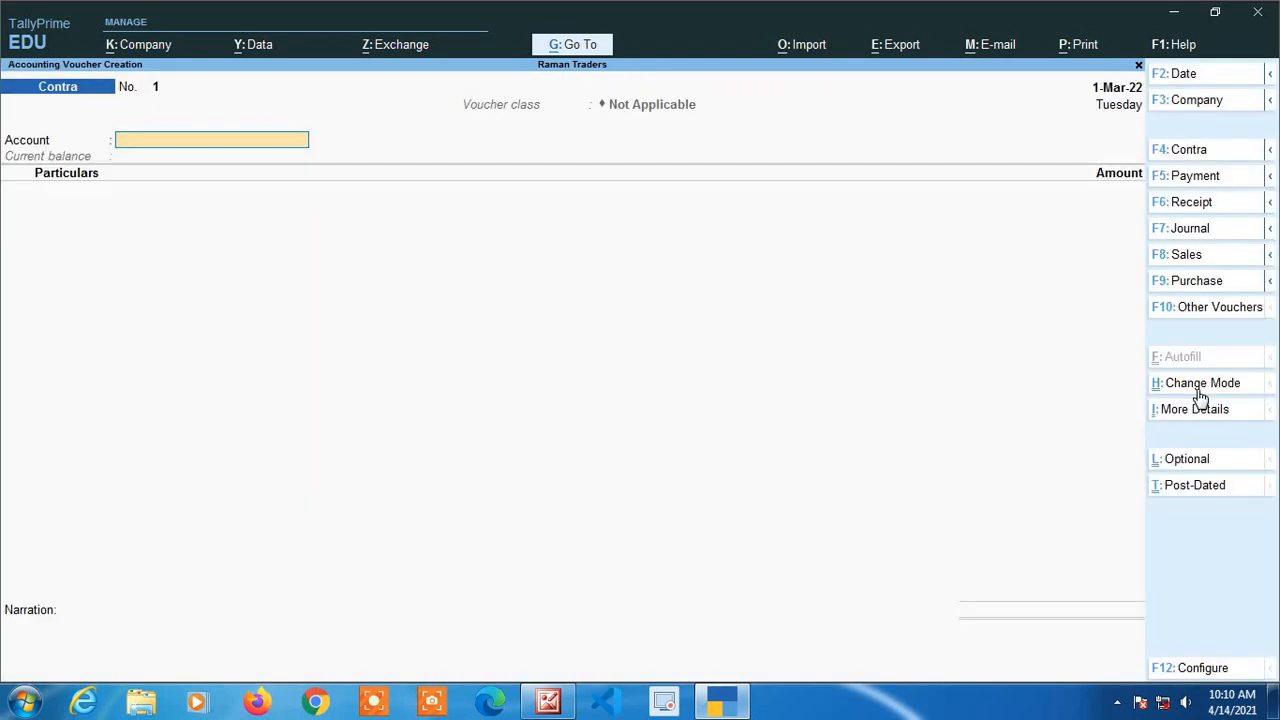
Check which voucher classes are offered for the Payment and Receipt voucher types, without choosing one.
click(1206, 185)
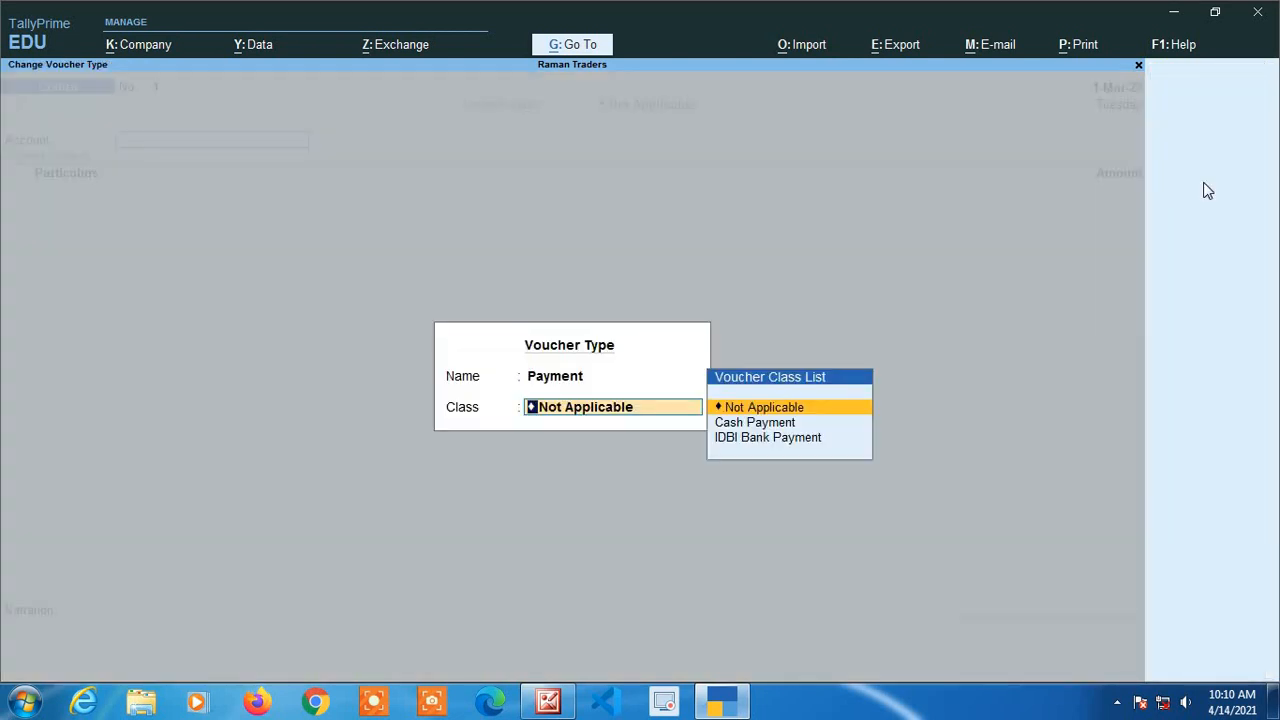
key(BackSpace)
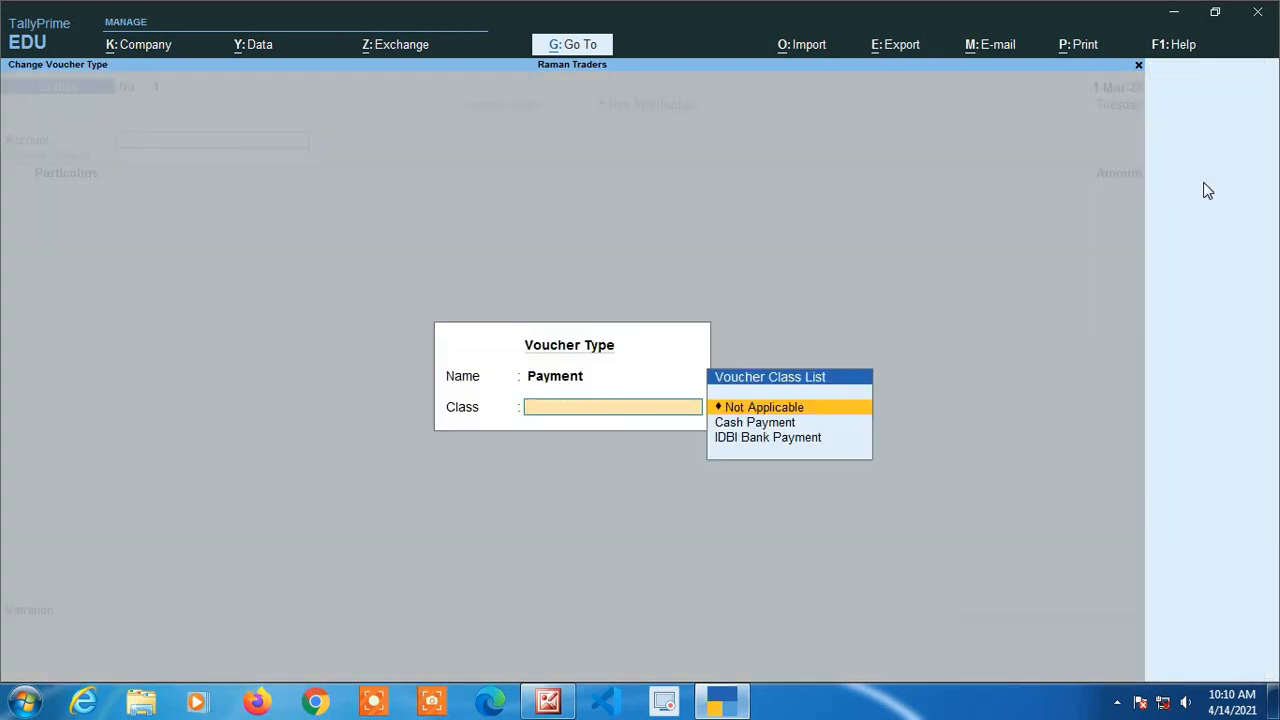
key(Escape)
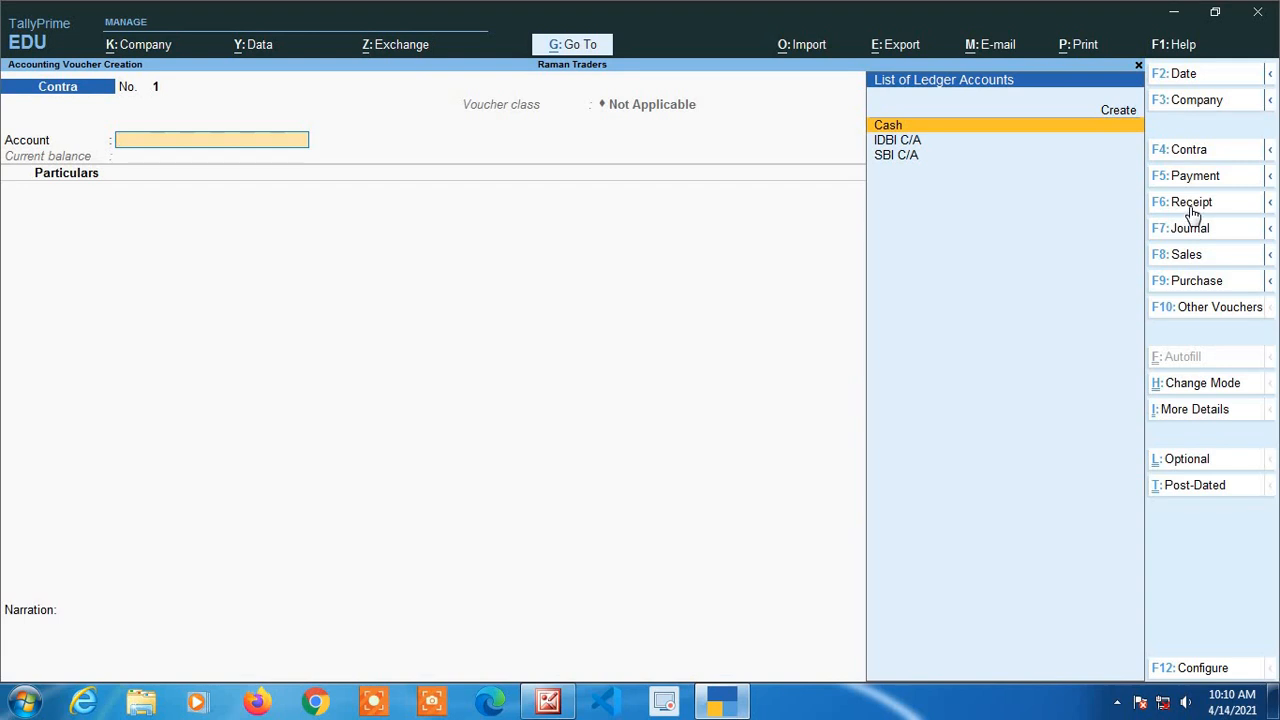
click(1190, 207)
key(BackSpace)
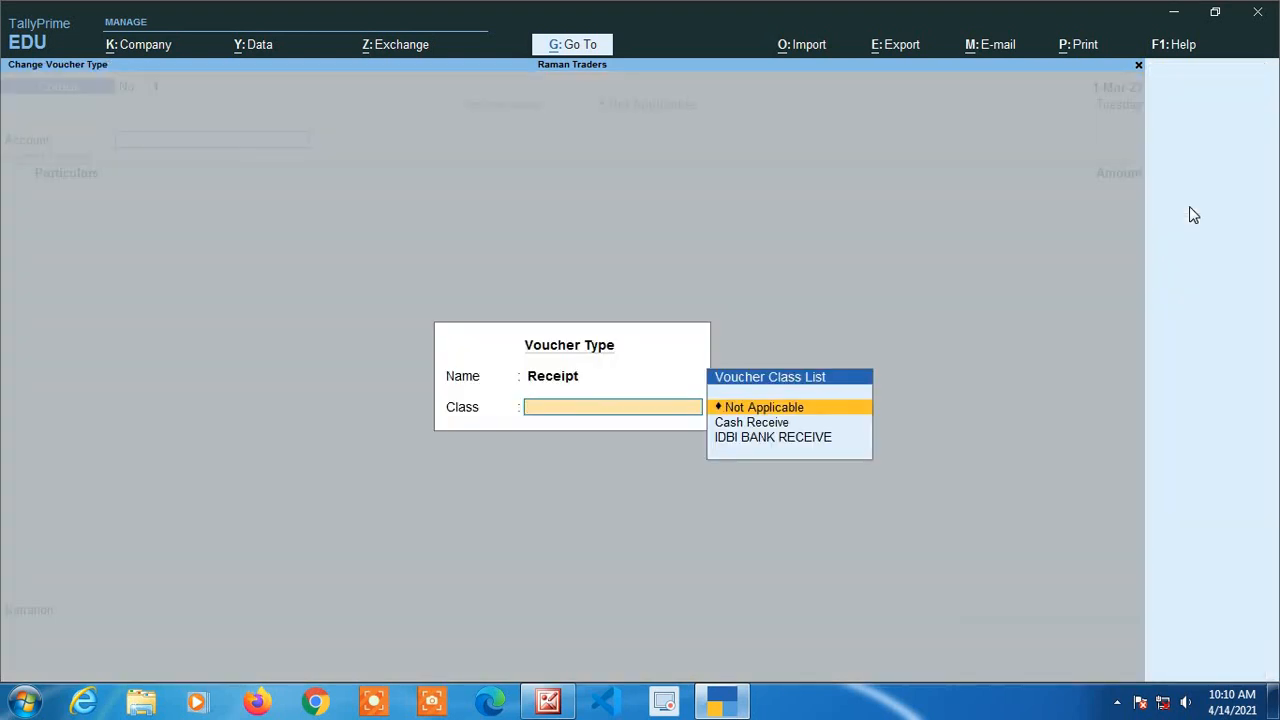
key(Escape)
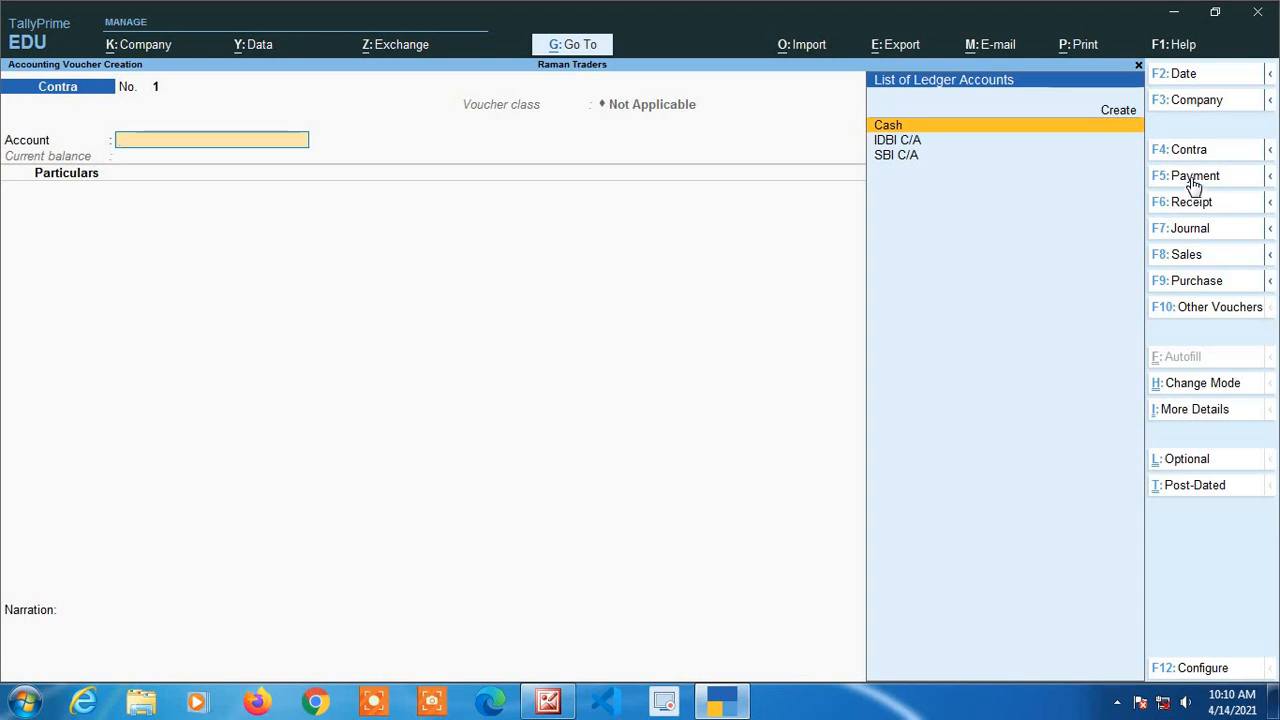
Switch the voucher entry to the Payment type with the Cash Payment voucher class.
click(1193, 181)
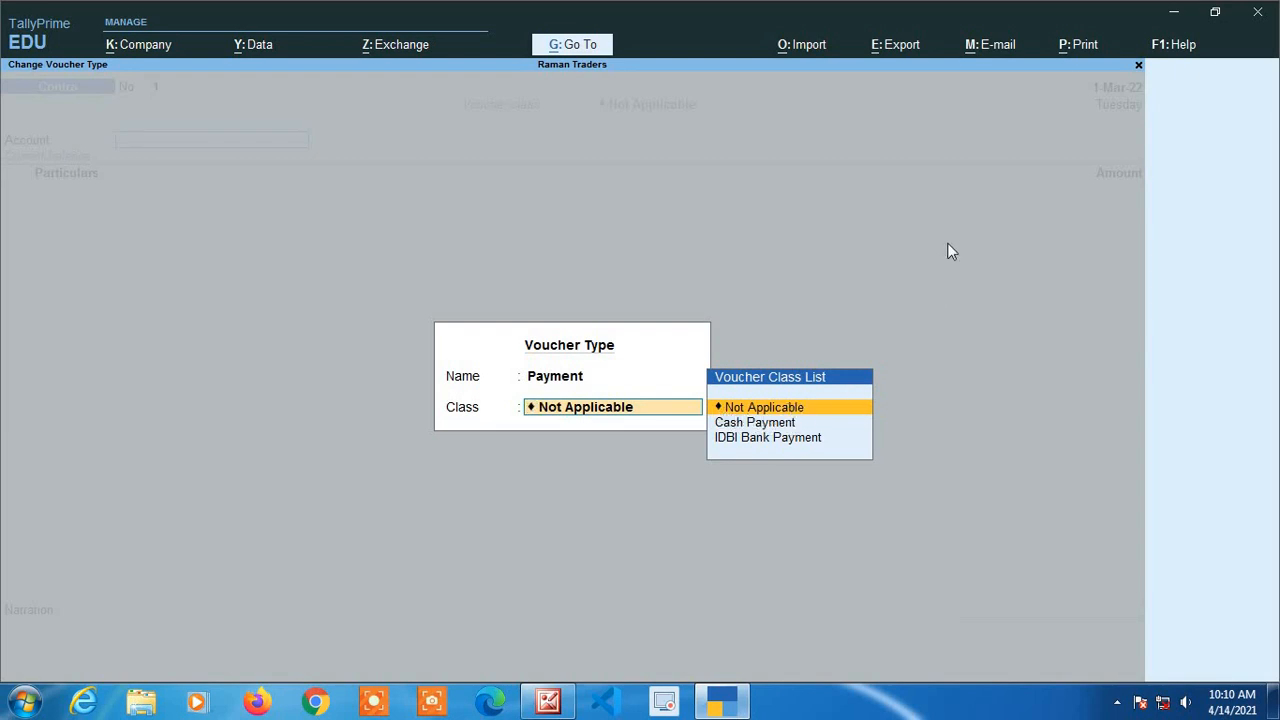
key(Return)
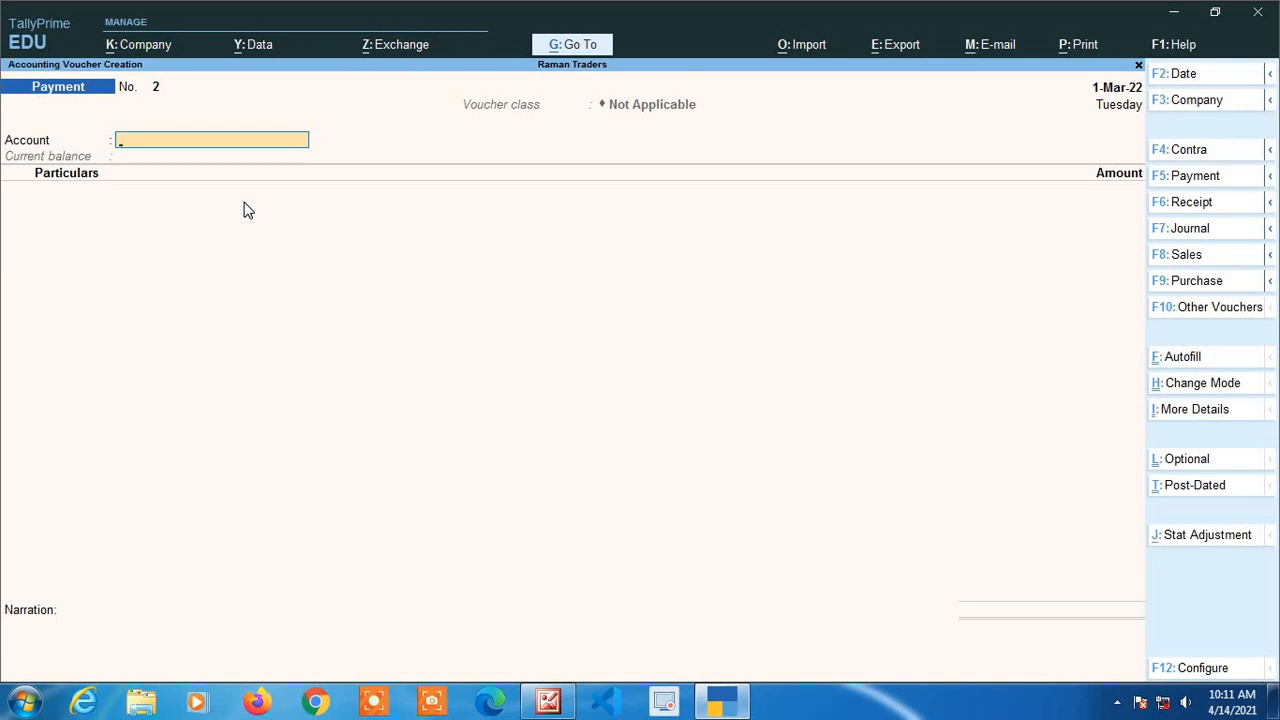
key(F5)
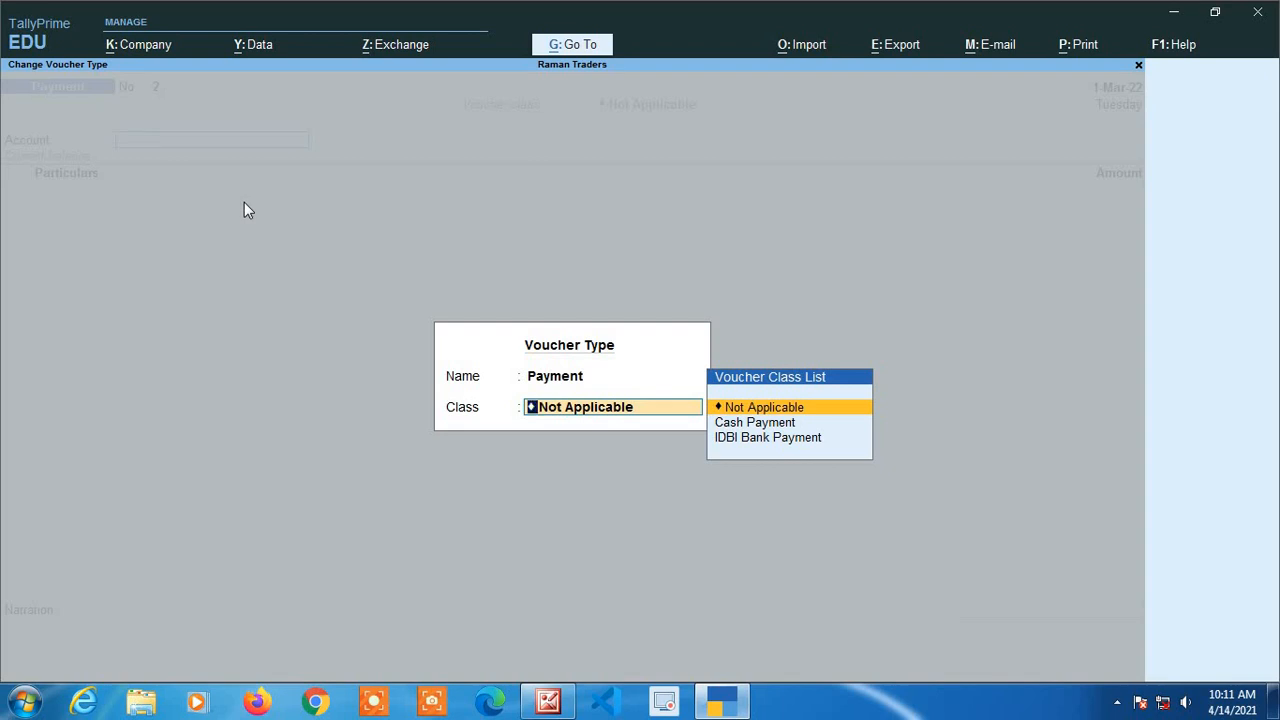
key(Down)
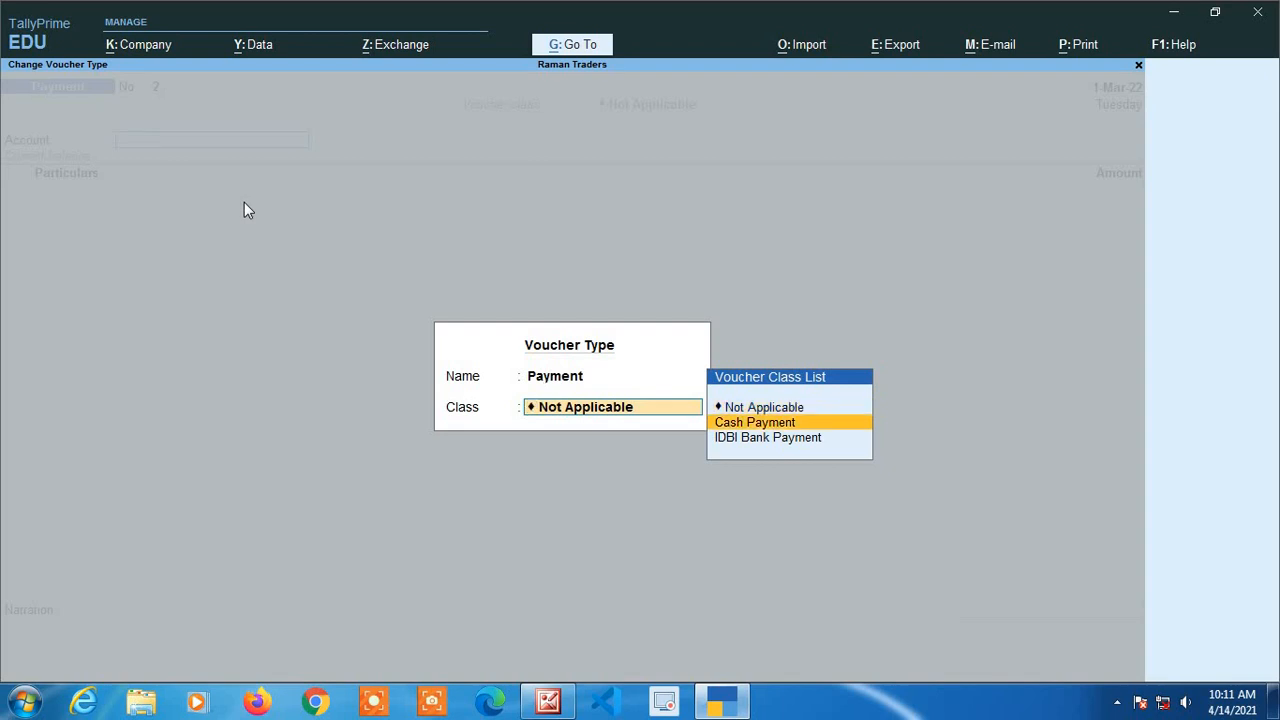
key(Down)
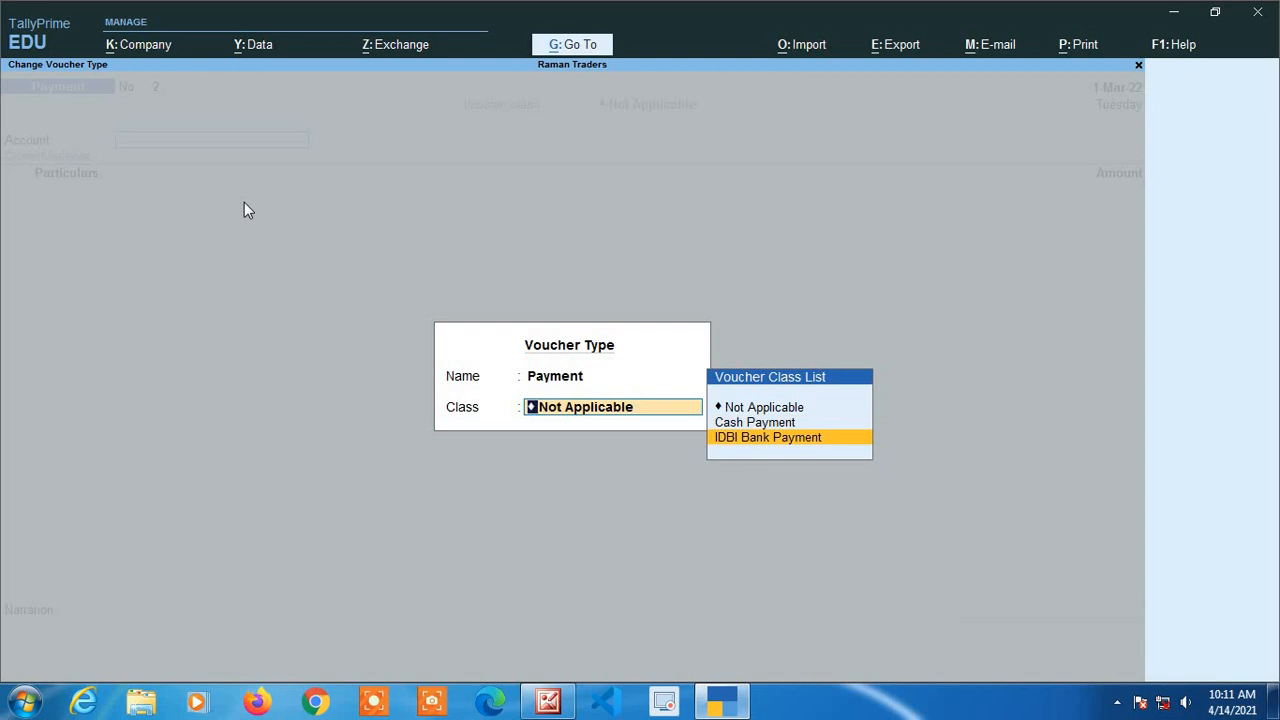
key(Up)
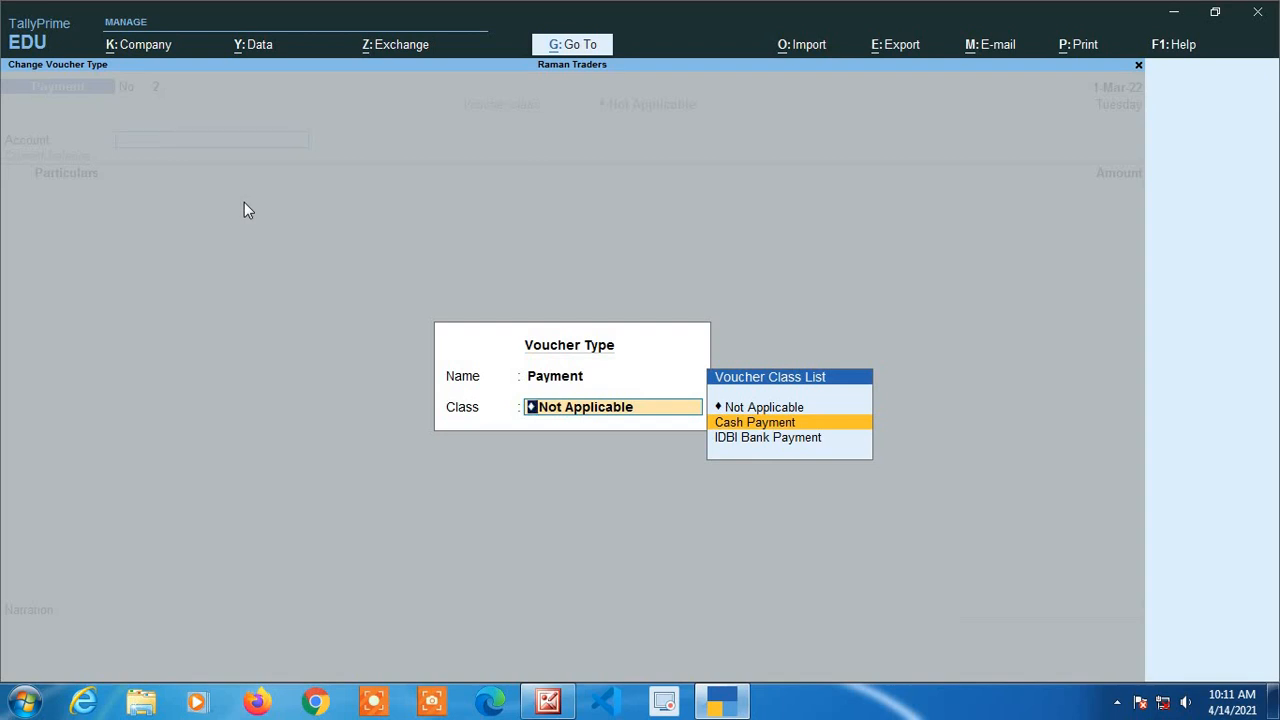
key(Down)
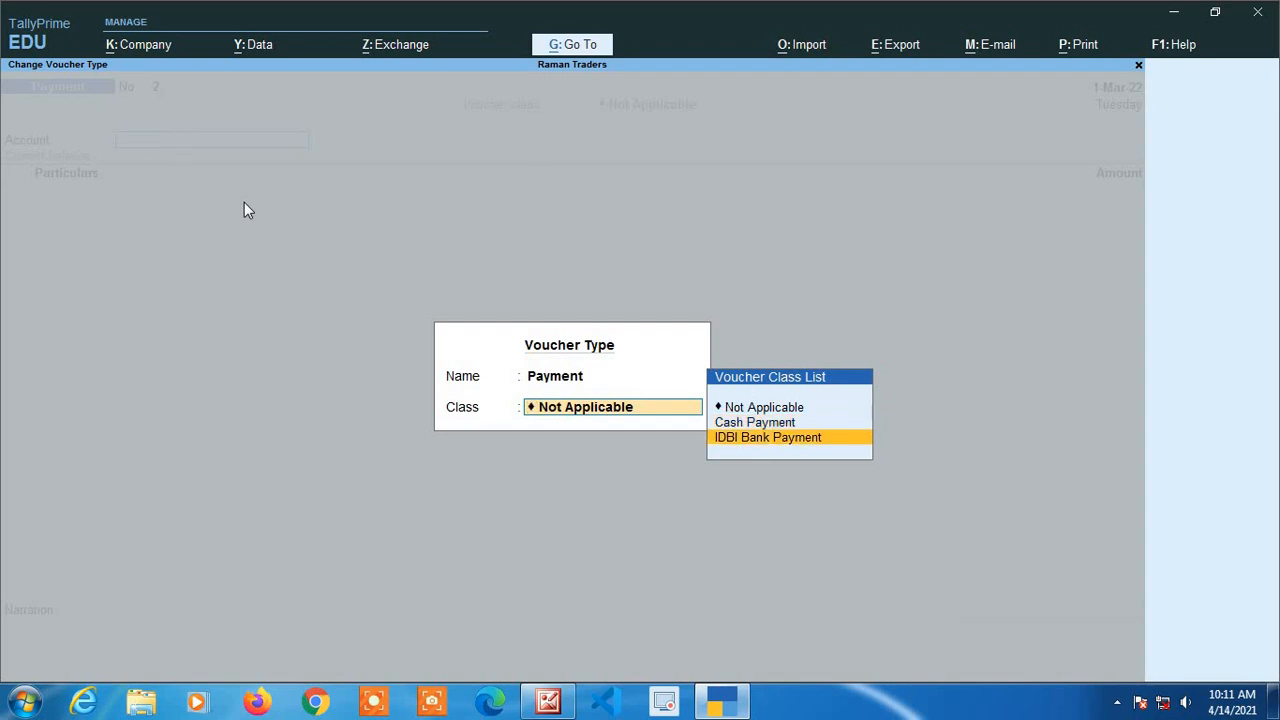
key(Up)
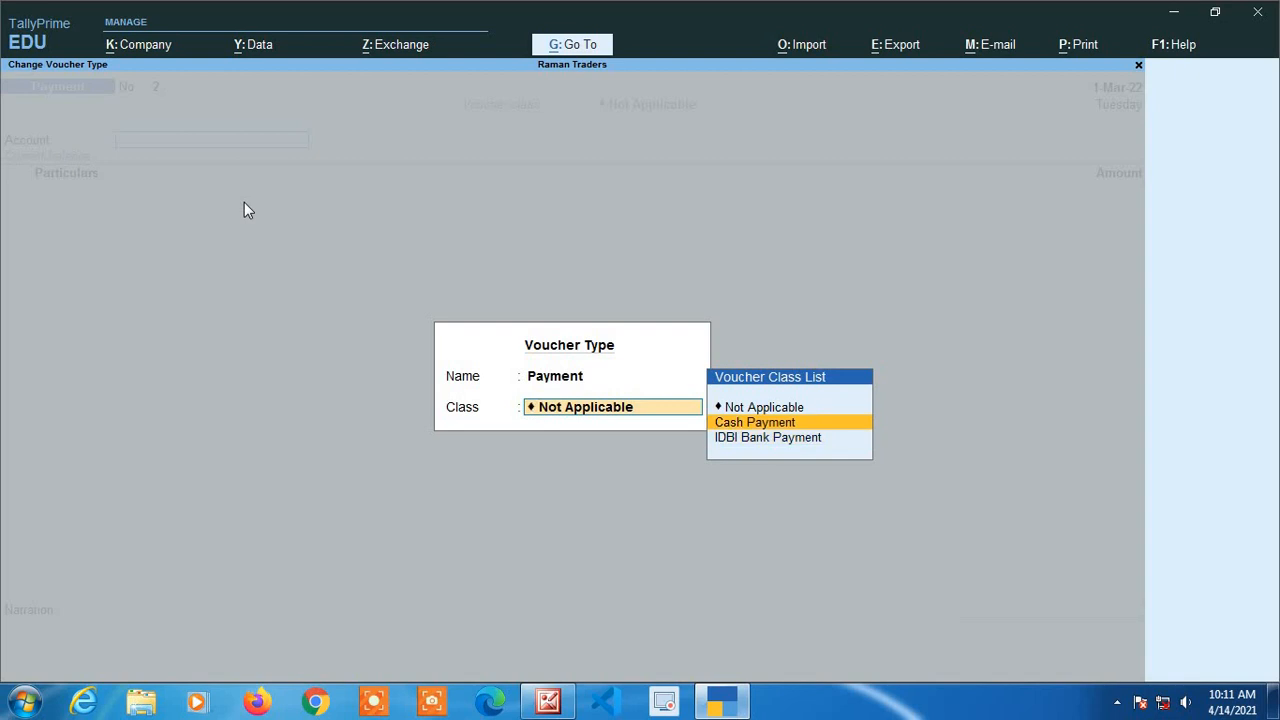
key(Return)
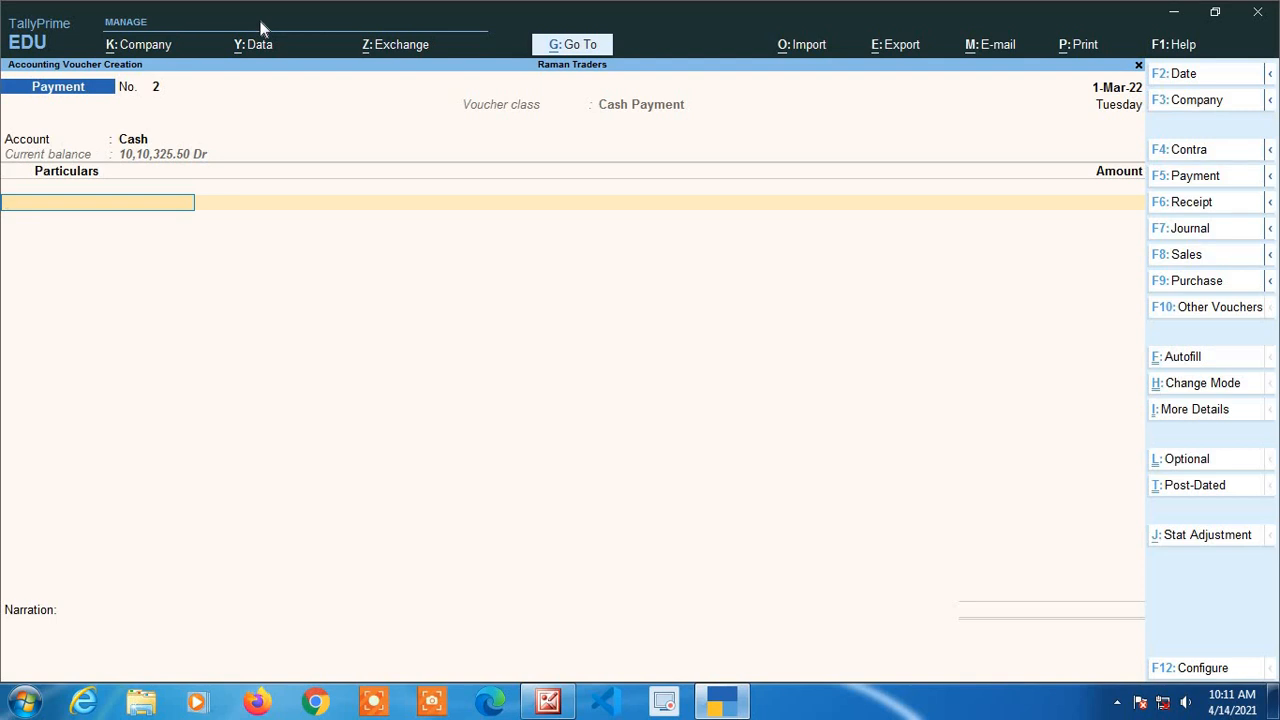
Record a cash payment of 10,000 to Deepak Traders and save the voucher without a narration.
text(Dee)
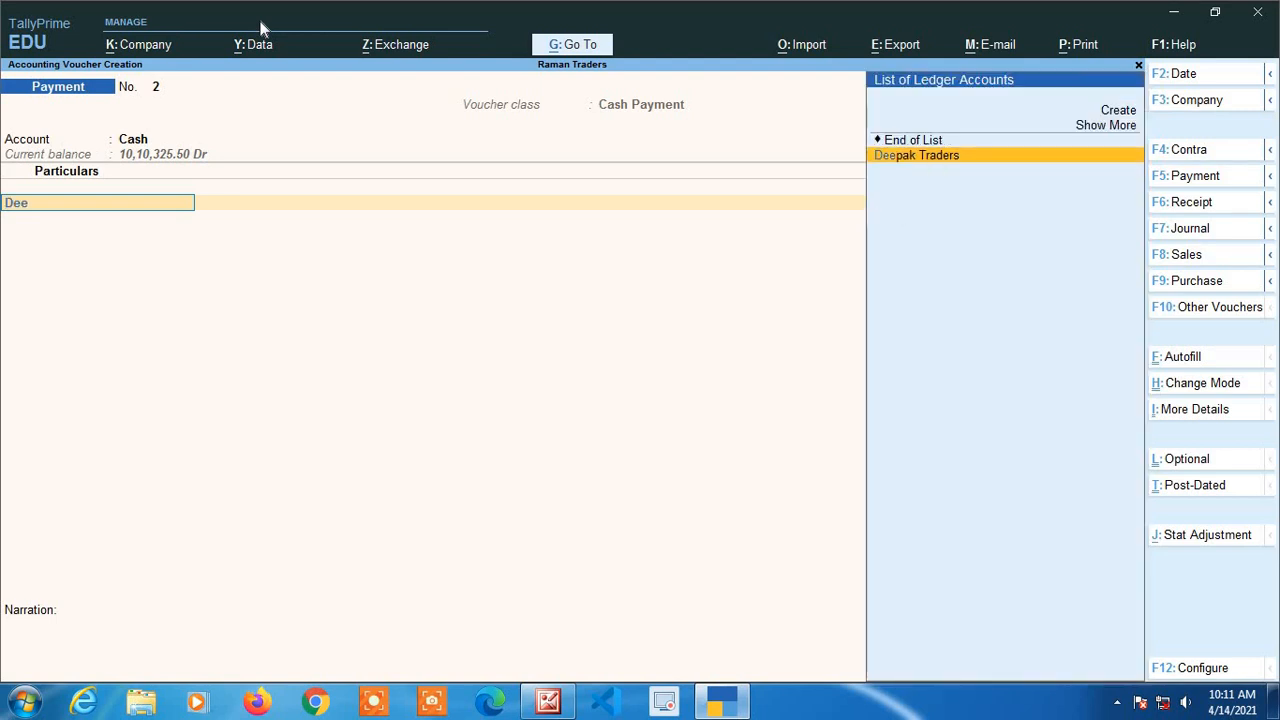
key(Return)
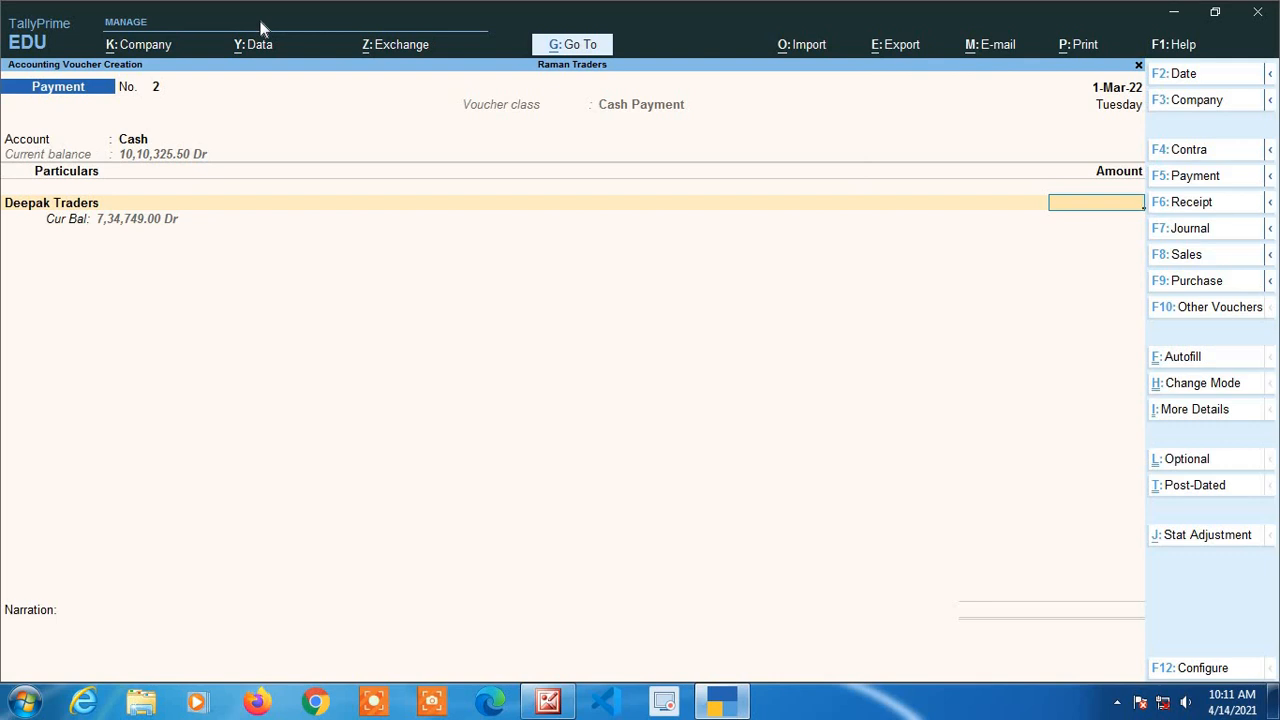
text(10000)
key(Return)
key(Return)
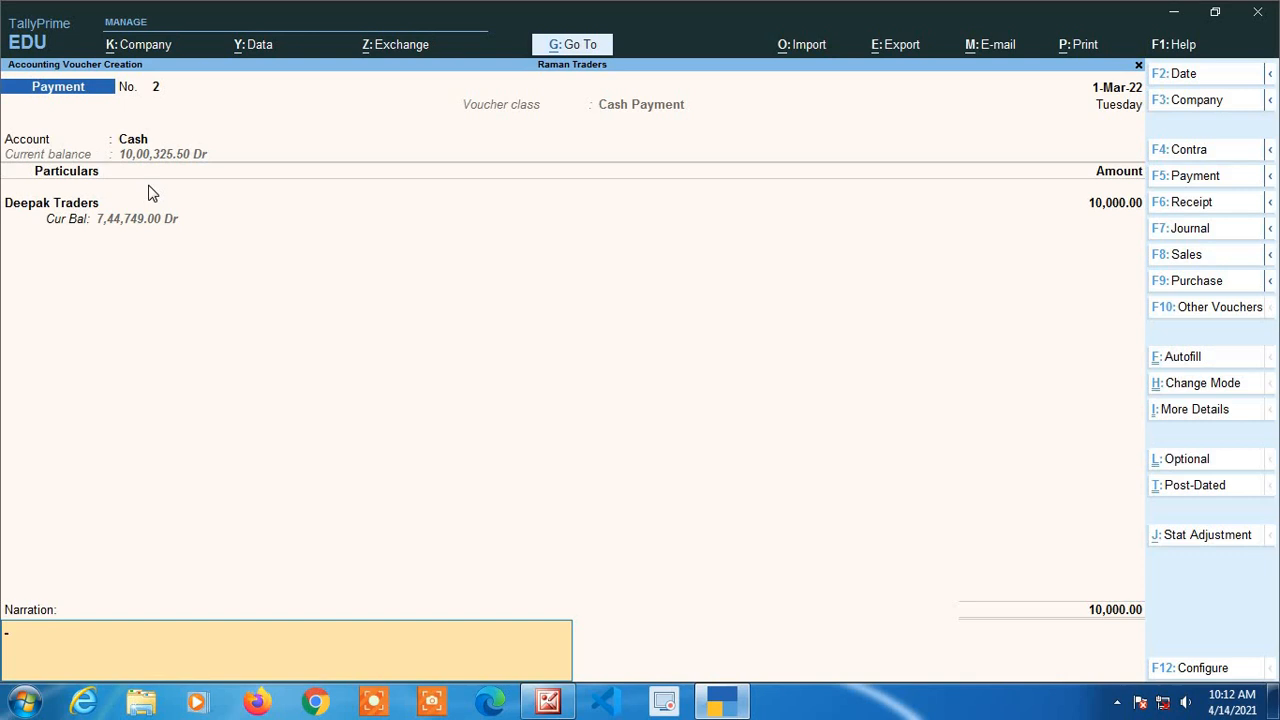
key(Return)
key(Return)
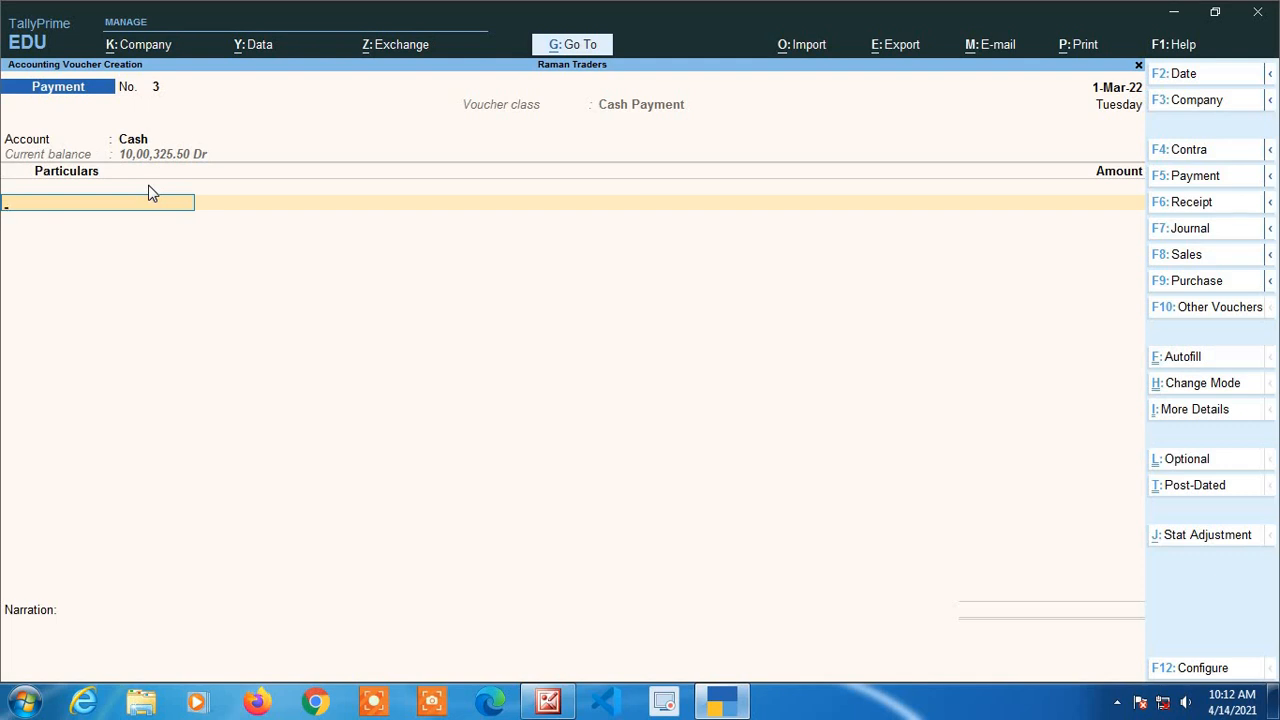
Change the new Payment voucher's class to IDBI Bank Payment.
key(F5)
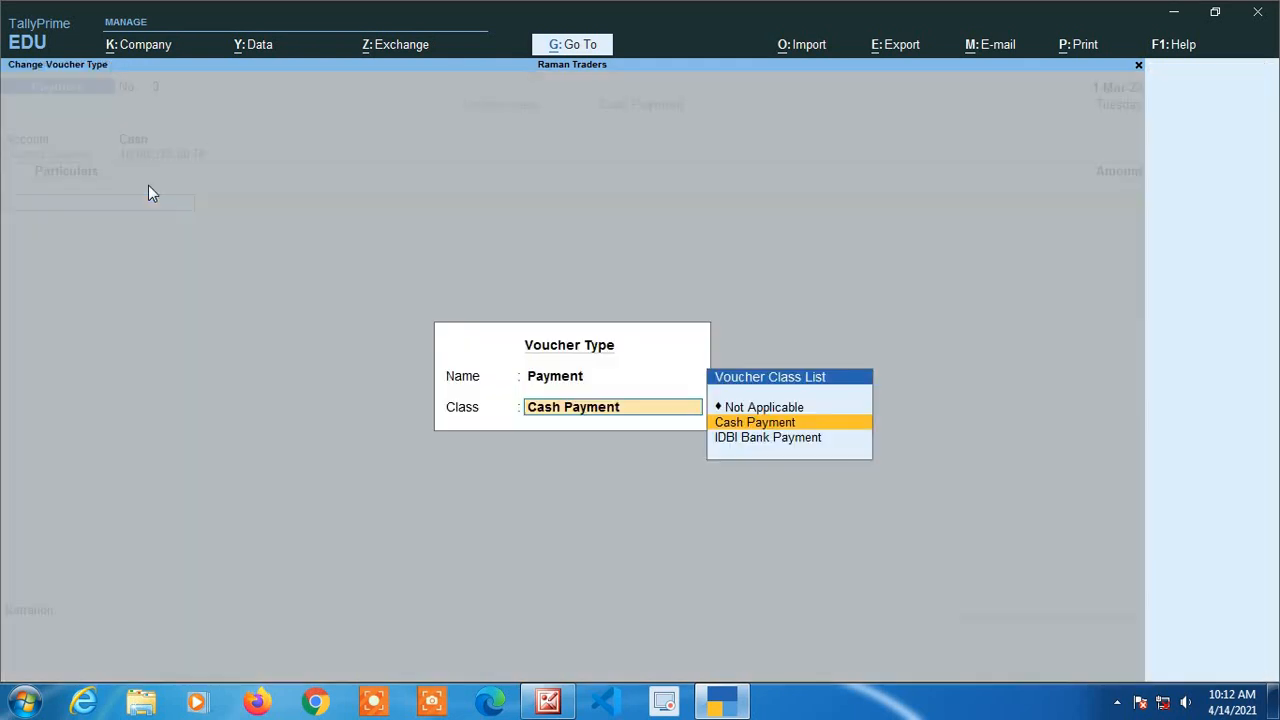
key(Down)
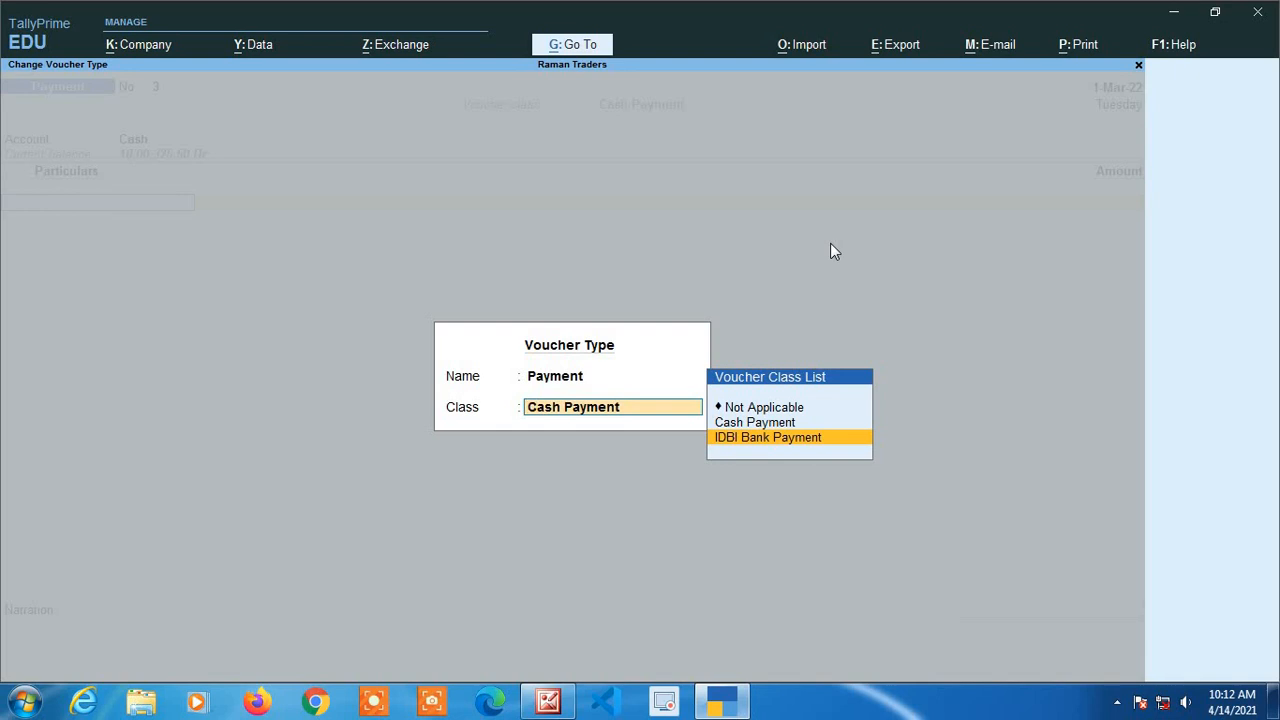
key(Return)
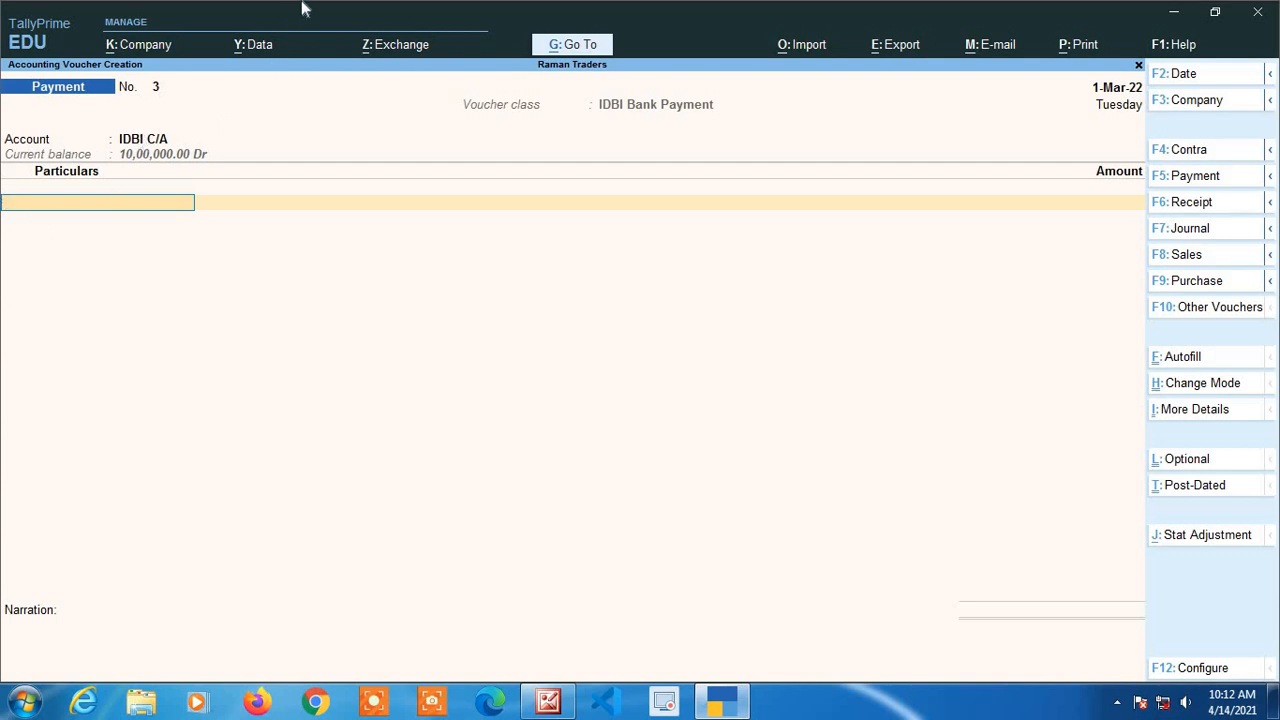
text(Gang)
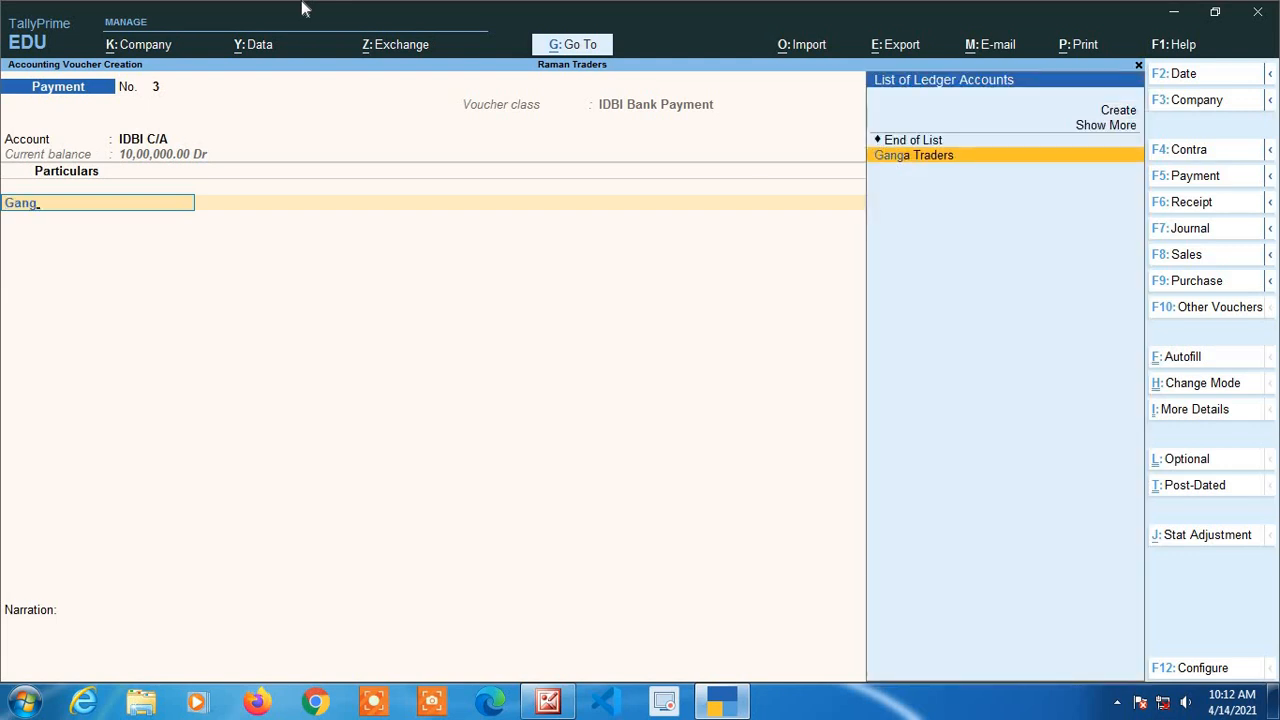
key(Return)
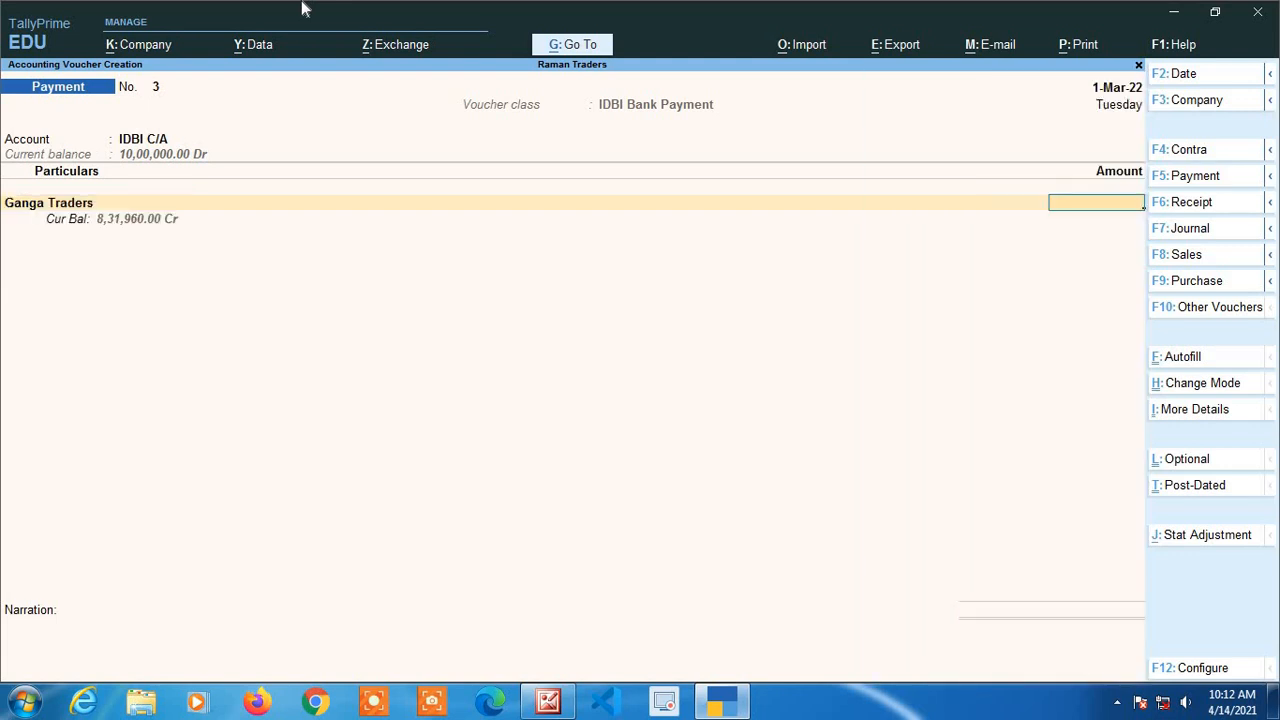
key(BackSpace)
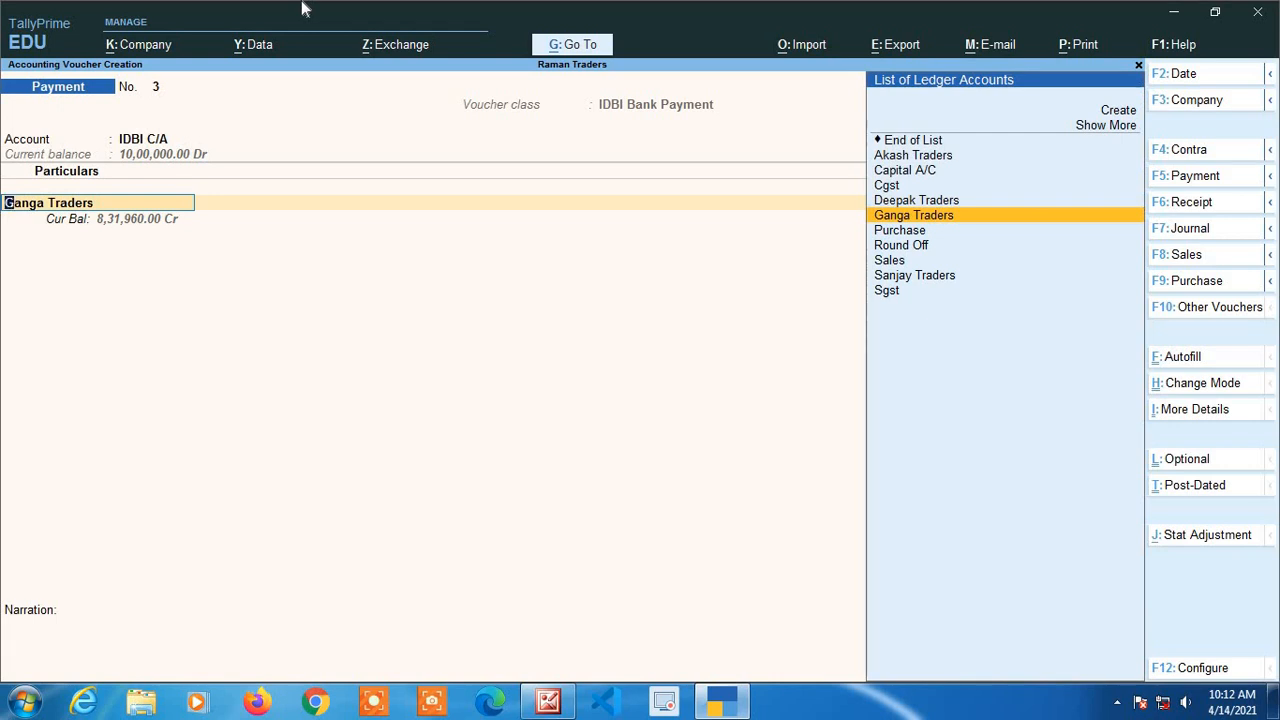
Choose Akash Traders as the payment's particulars ledger and set the amount to 20,000.
key(Up)
key(Up)
key(Up)
key(Up)
key(Return)
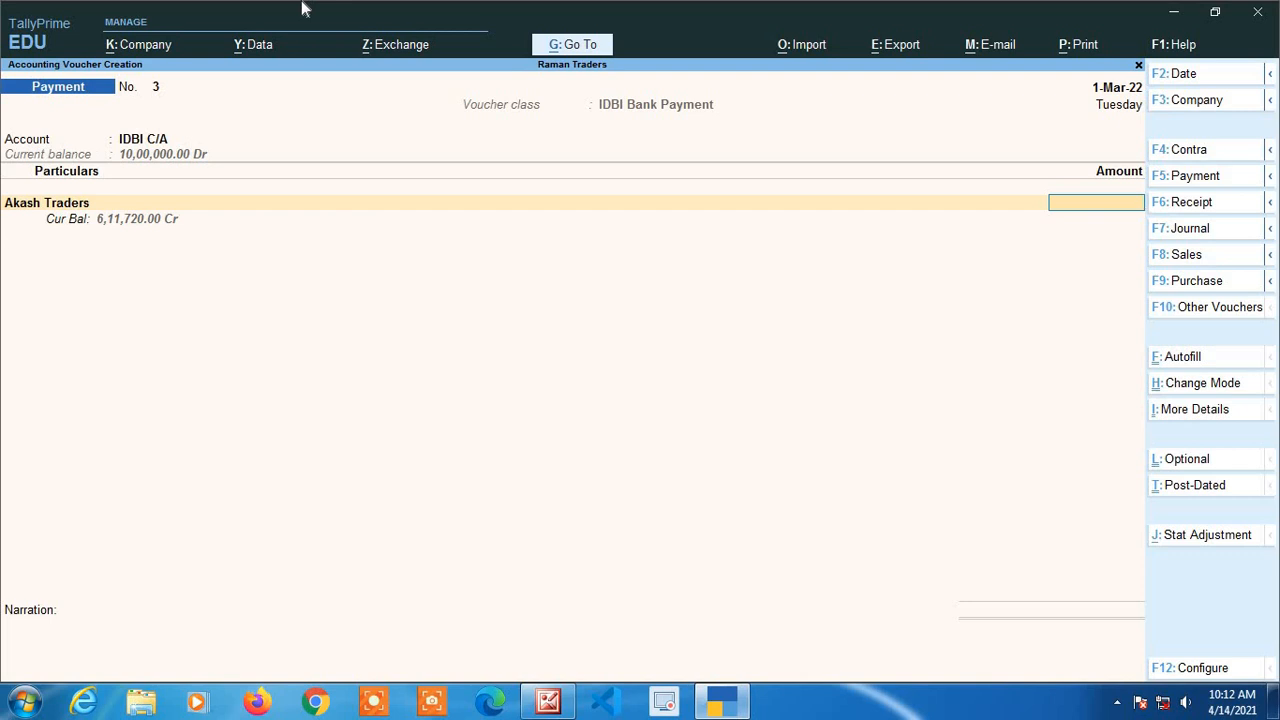
text(20000)
key(Return)
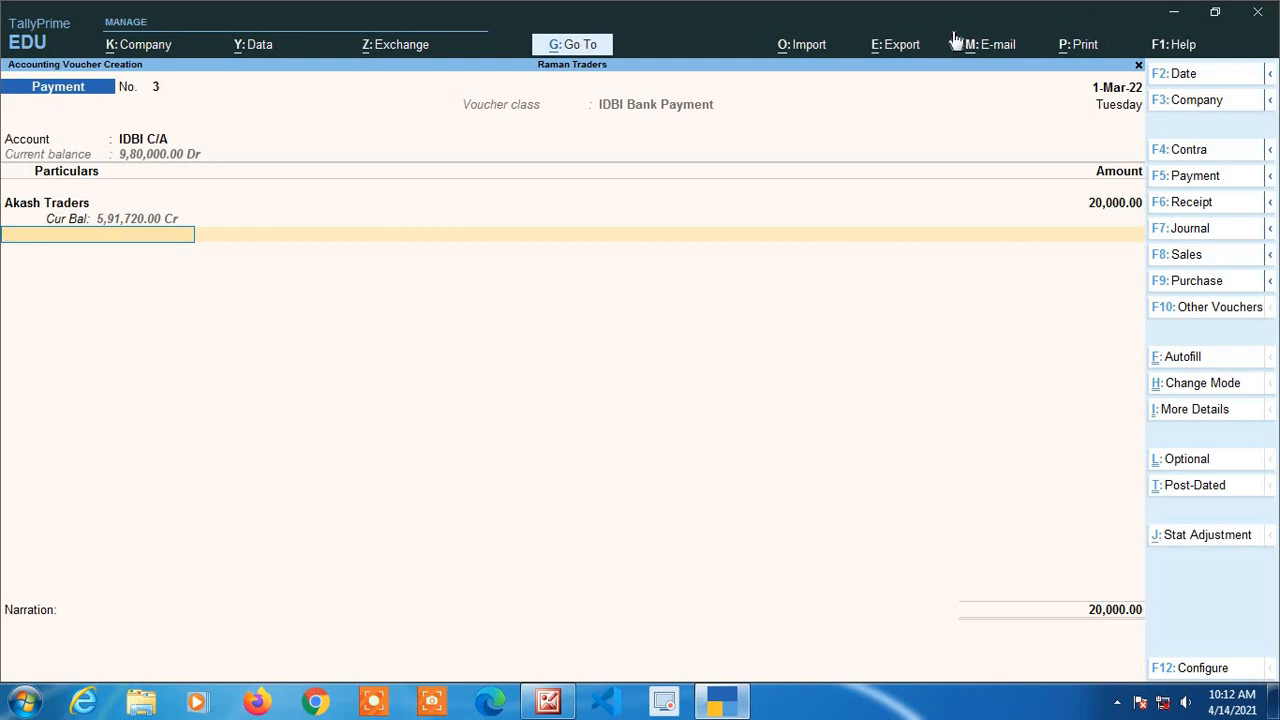
Accept the IDBI C/A bank allocation as Cheque without an instrument number, and save the voucher without a narration.
key(Return)
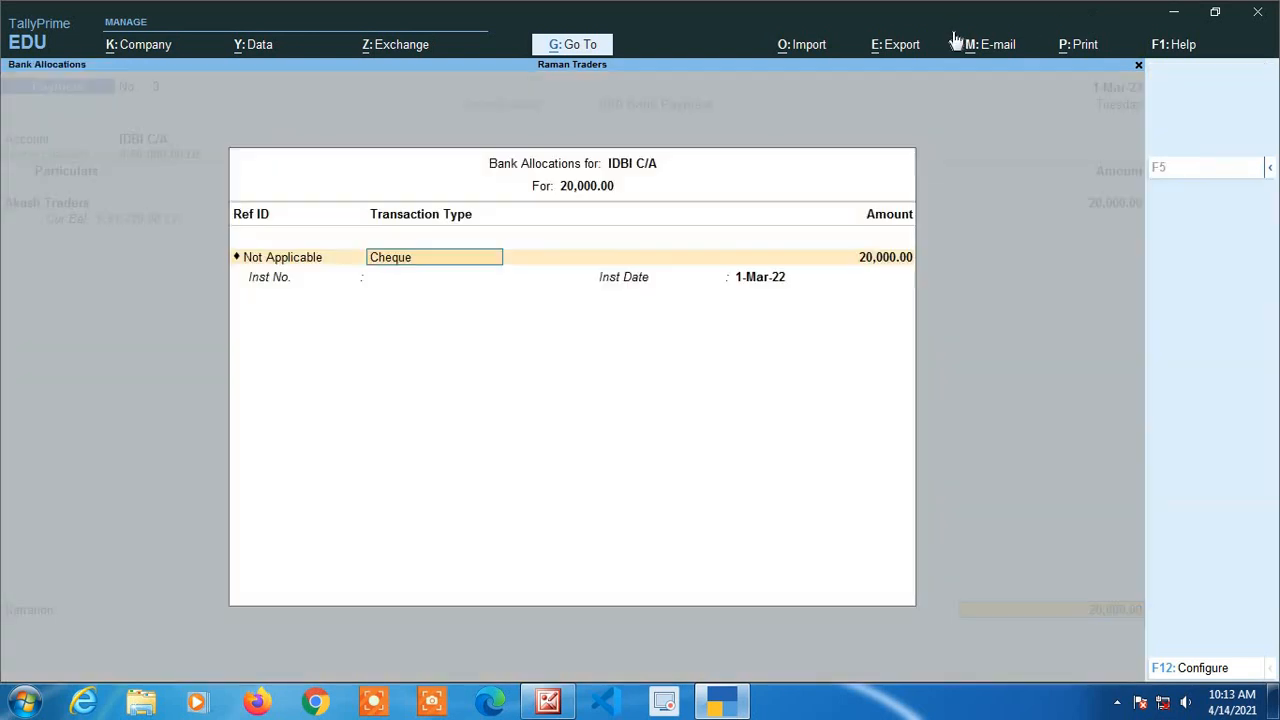
key(Return)
key(Return)
key(Return)
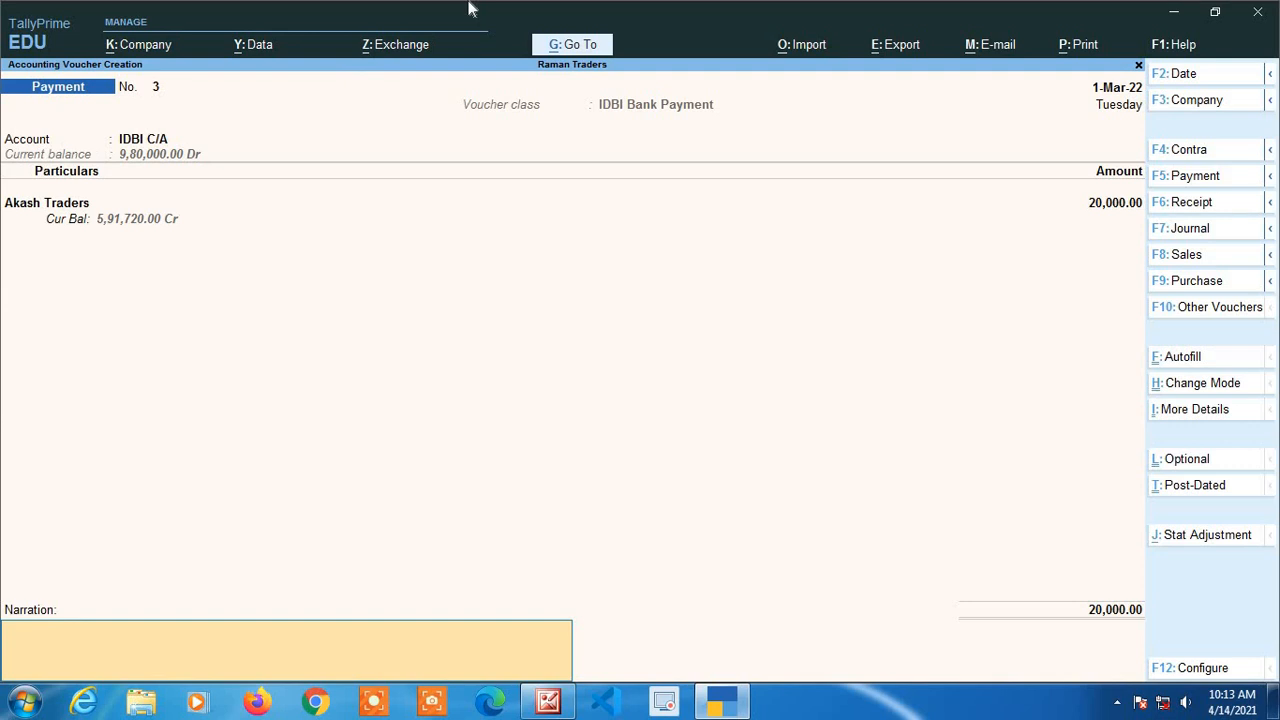
key(Return)
key(Return)
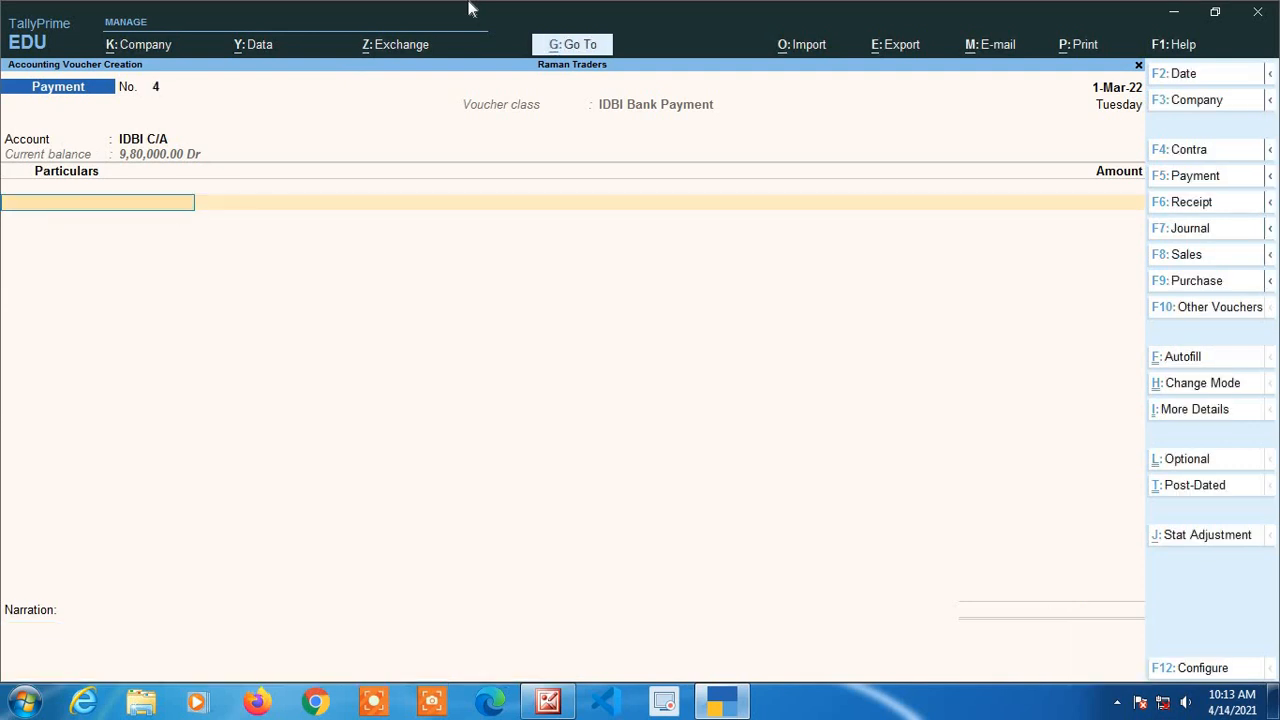
Review the voucher classes offered for the Payment type and keep IDBI Bank Payment selected.
key(F5)
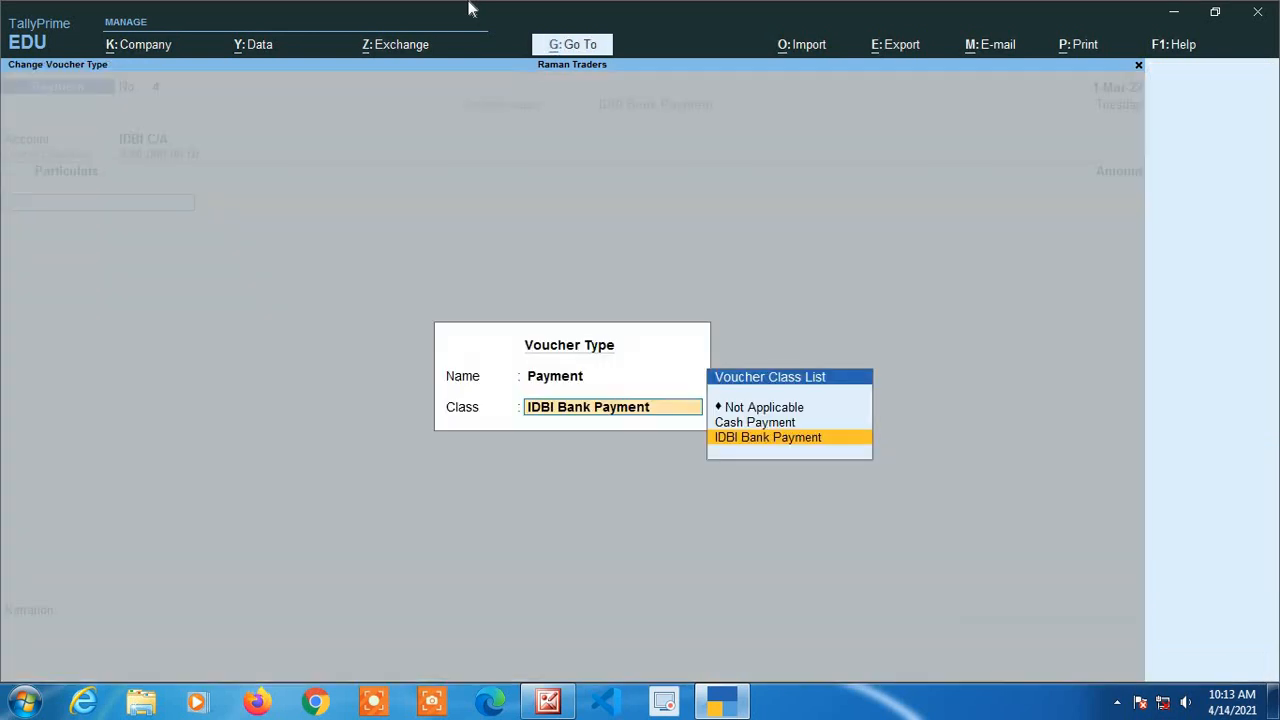
key(Up)
key(Up)
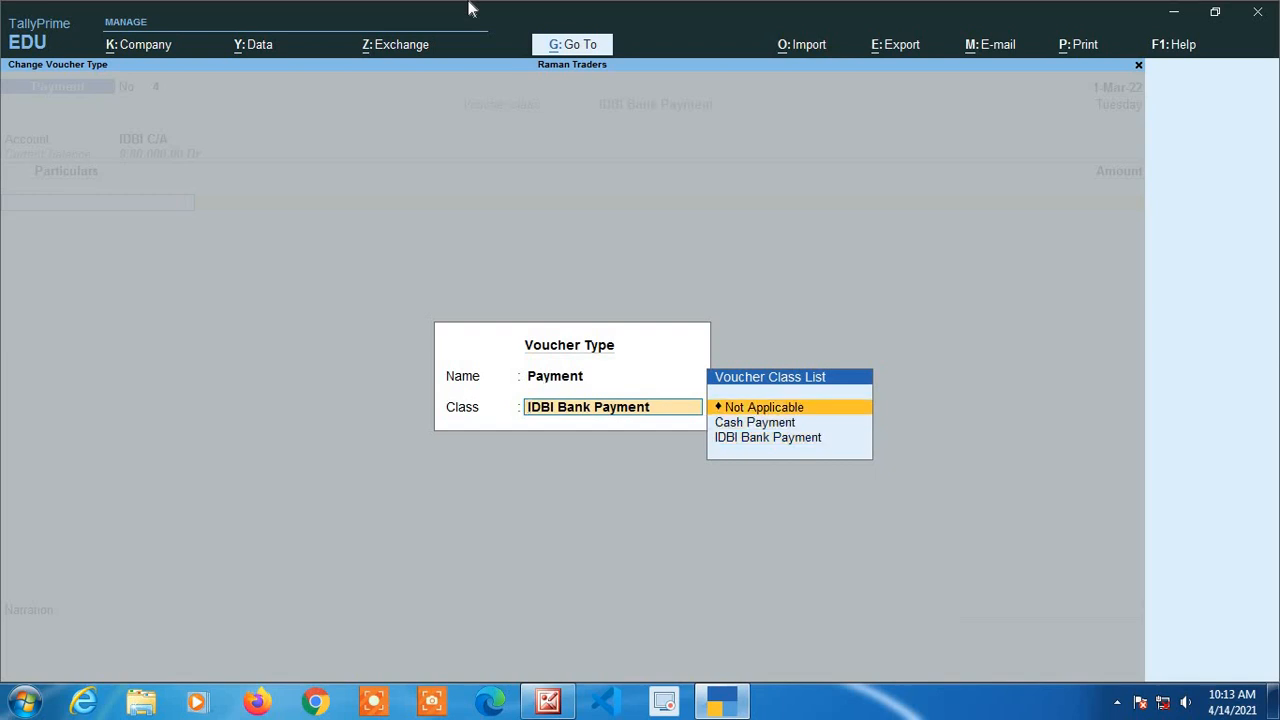
key(Down)
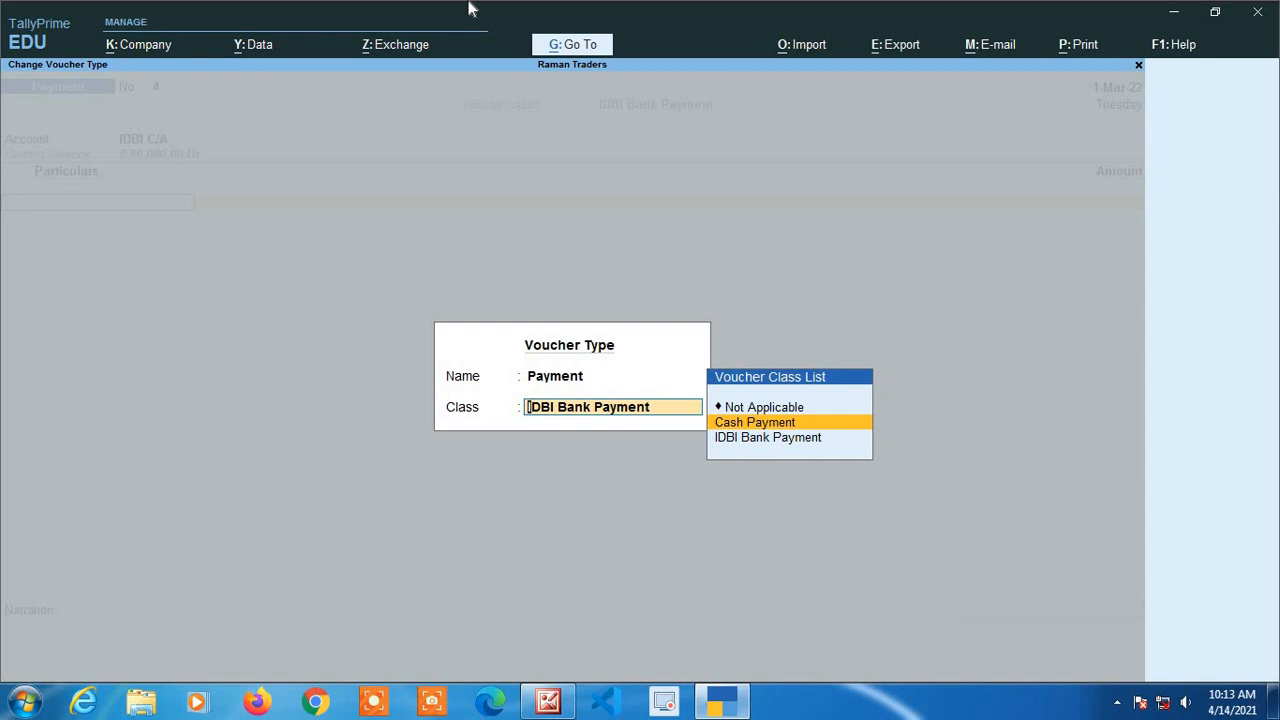
key(Down)
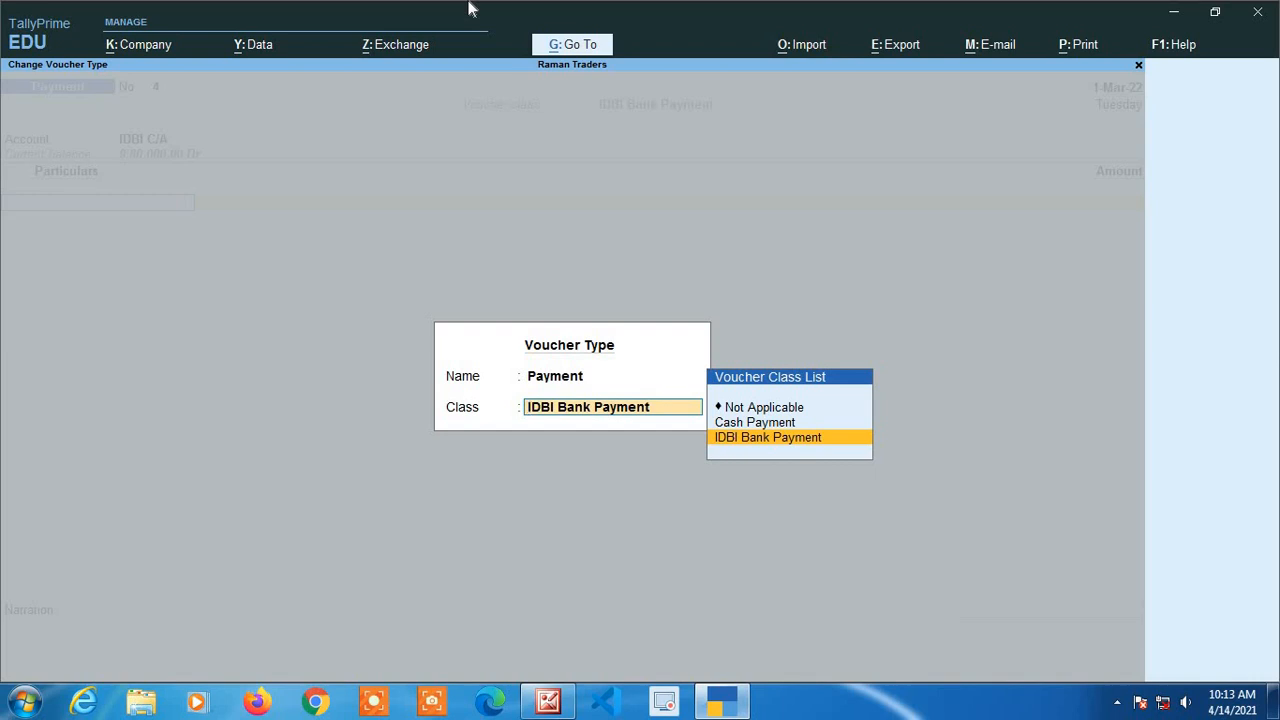
key(Return)
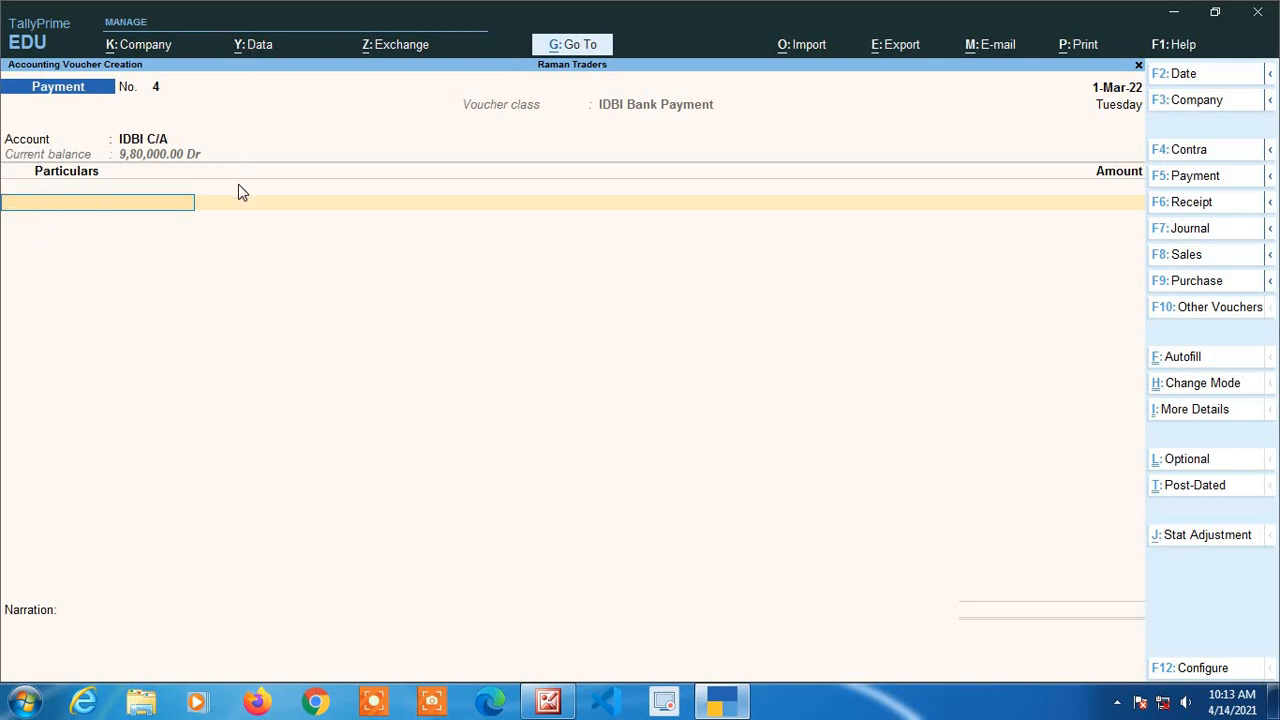
Switch the voucher entry to the Receipt type with the Cash Receive voucher class.
click(1180, 207)
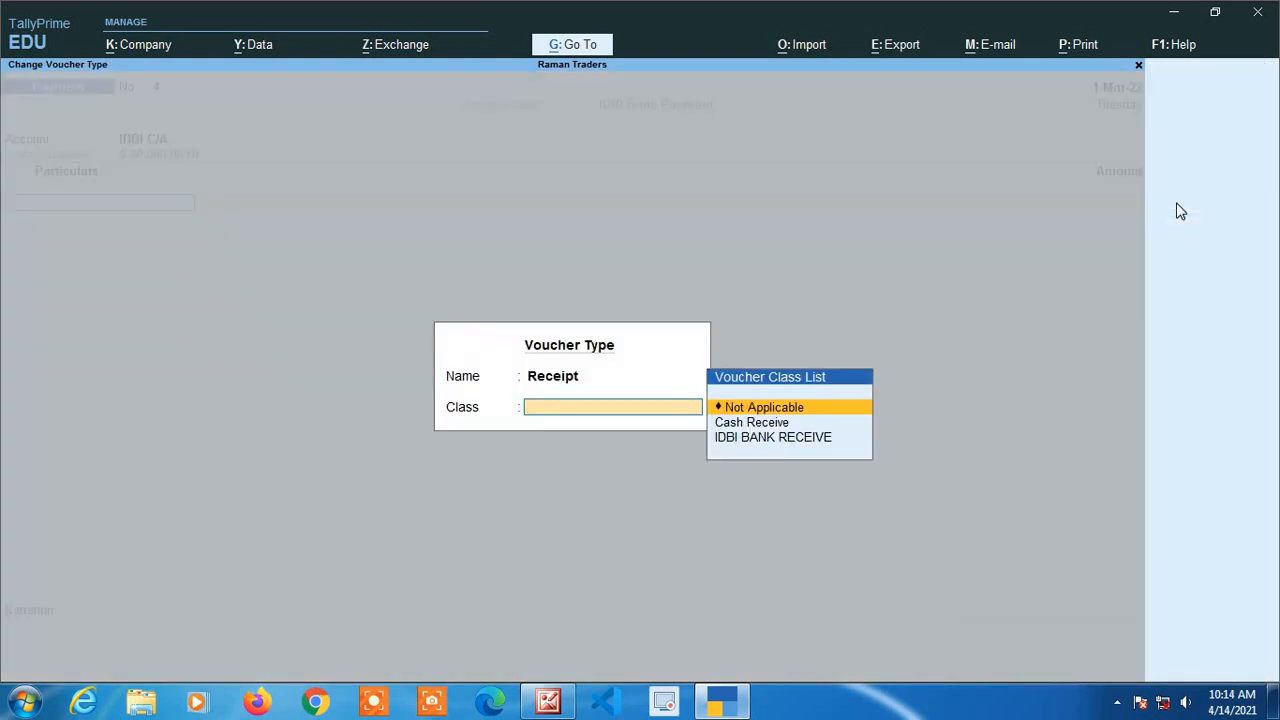
key(Return)
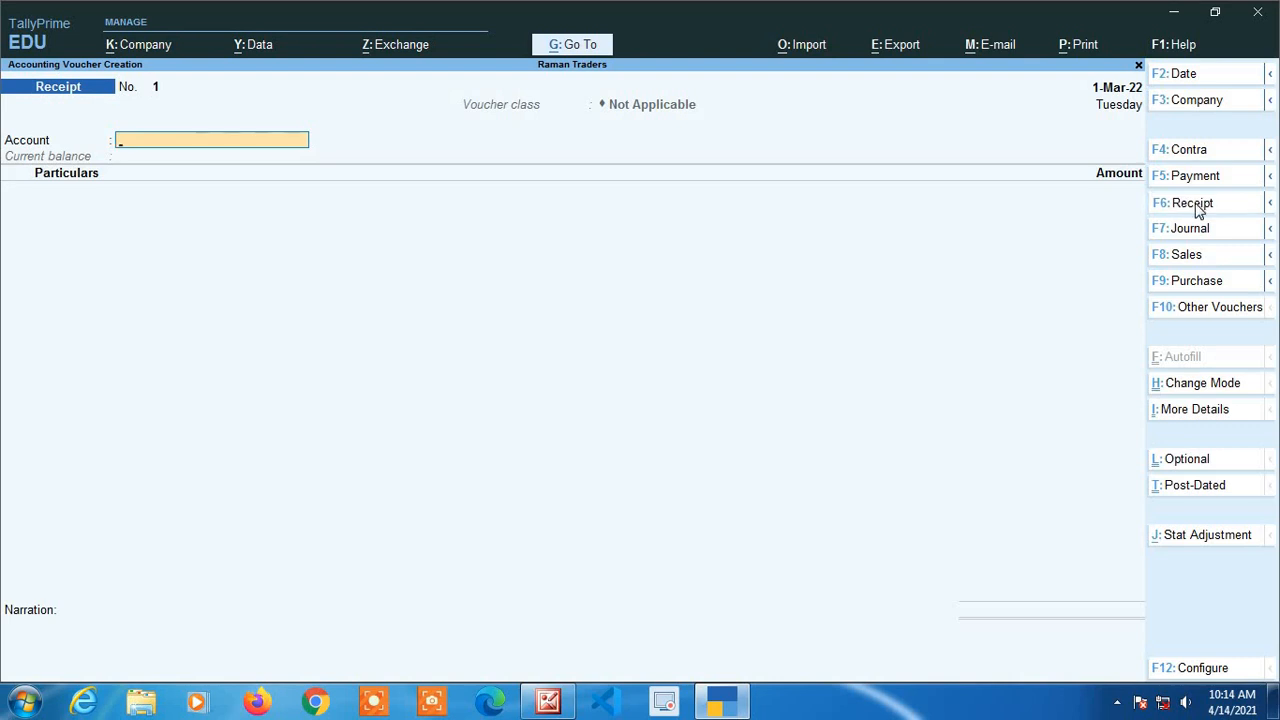
click(1182, 205)
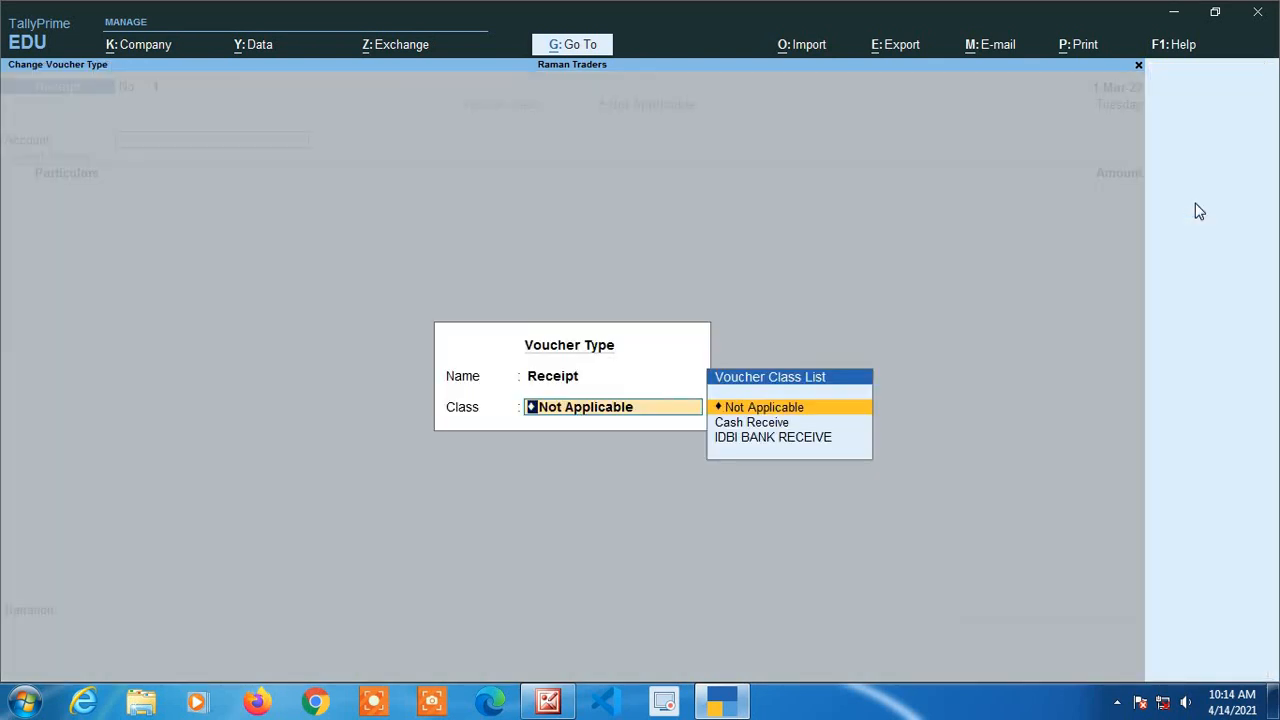
key(Down)
key(Return)
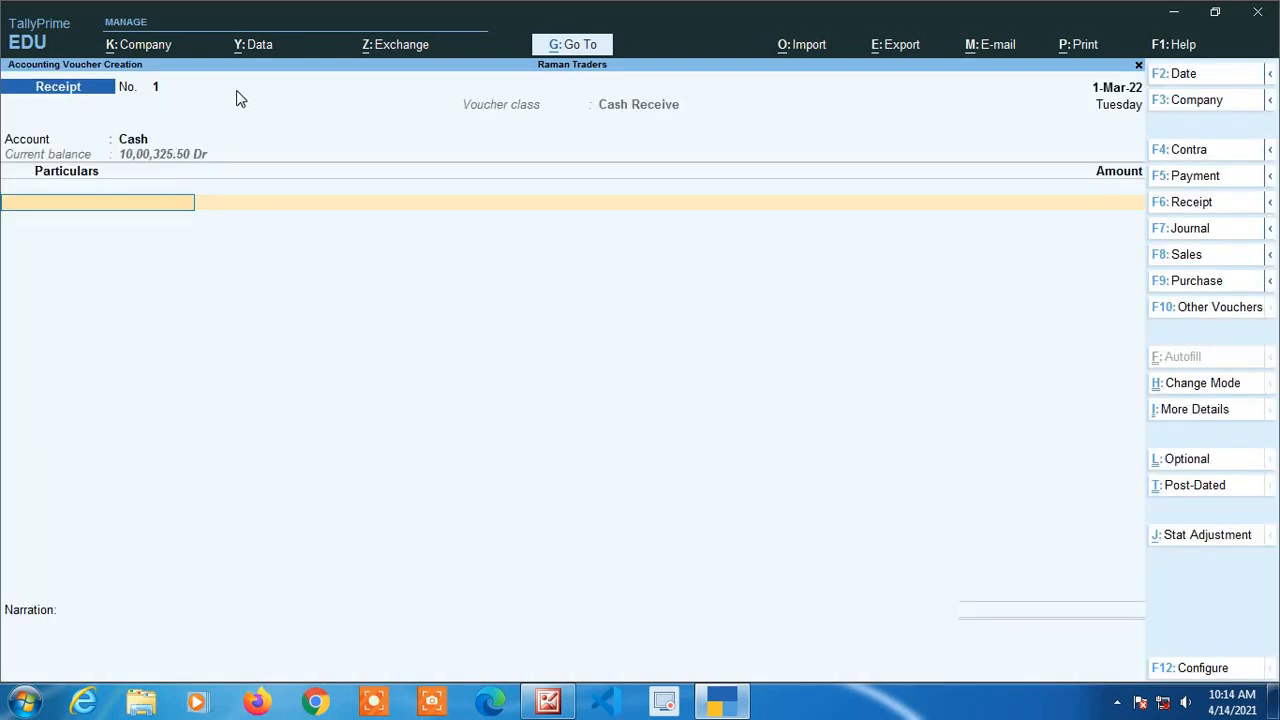
Record the cash receipt from Deepak Traders with an amount of 15,000, and save the voucher without a narration.
text(De)
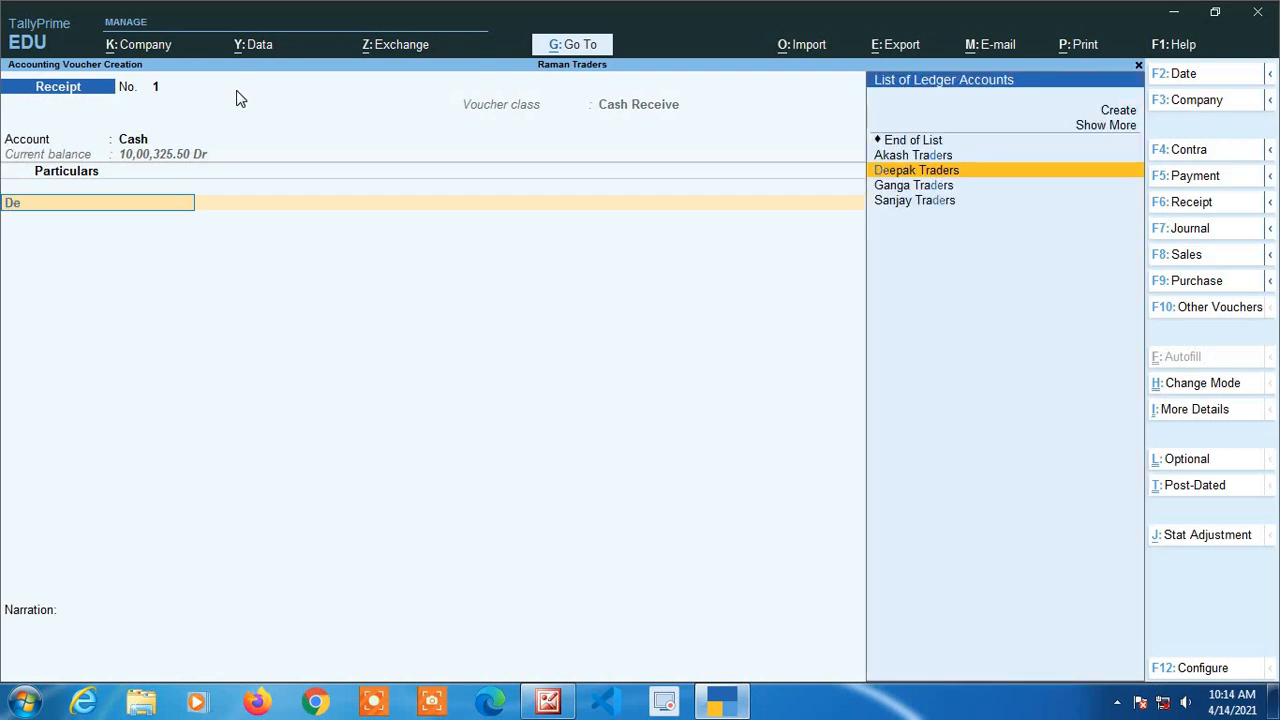
key(Return)
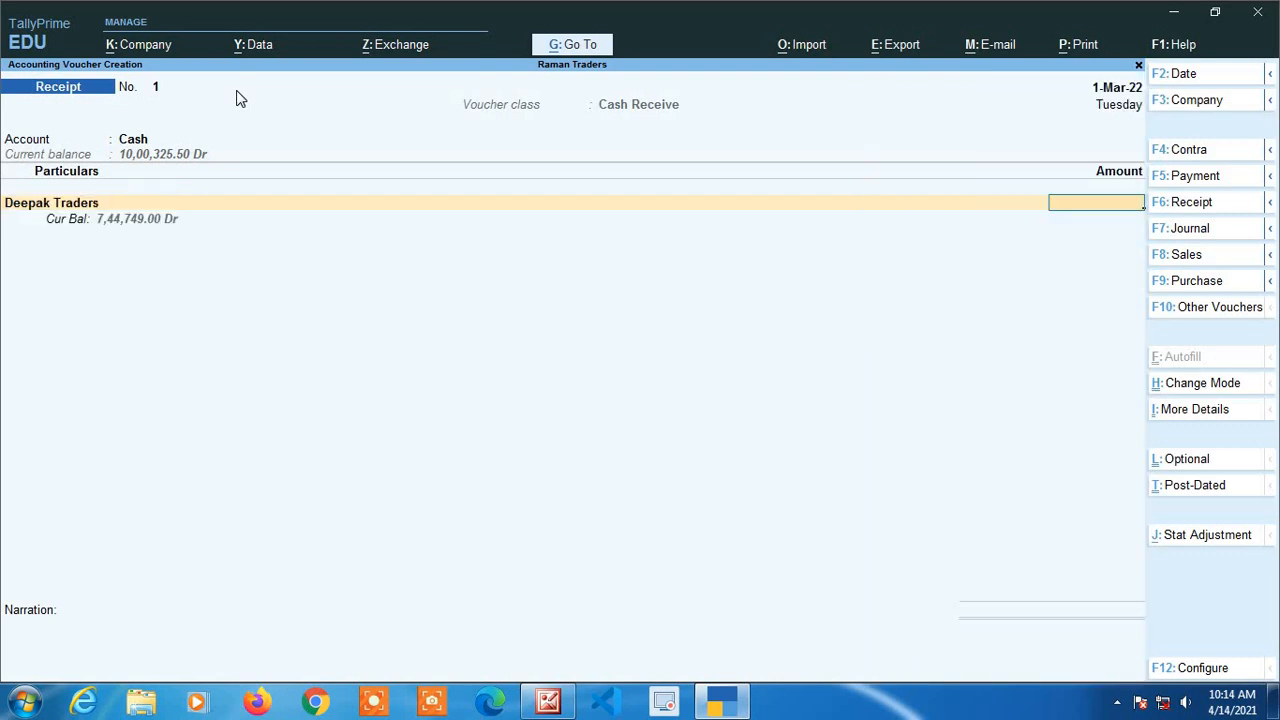
text(15000)
key(Return)
key(Return)
key(Return)
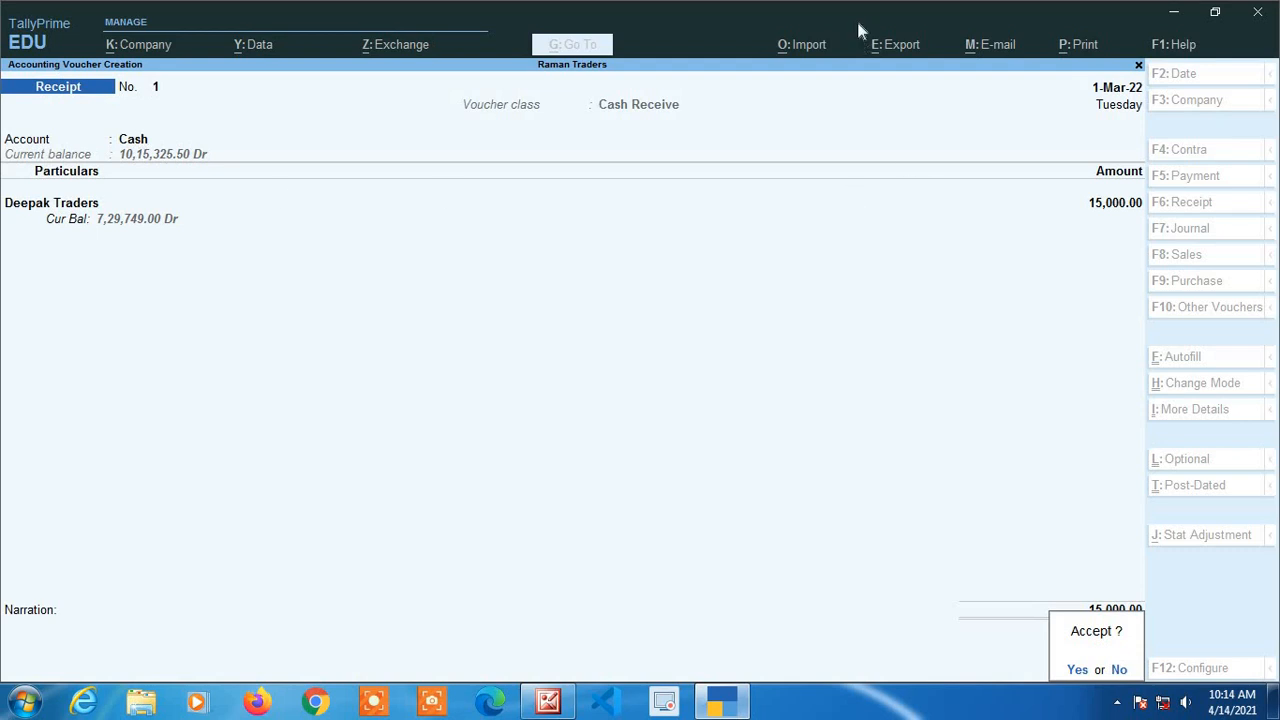
key(Return)
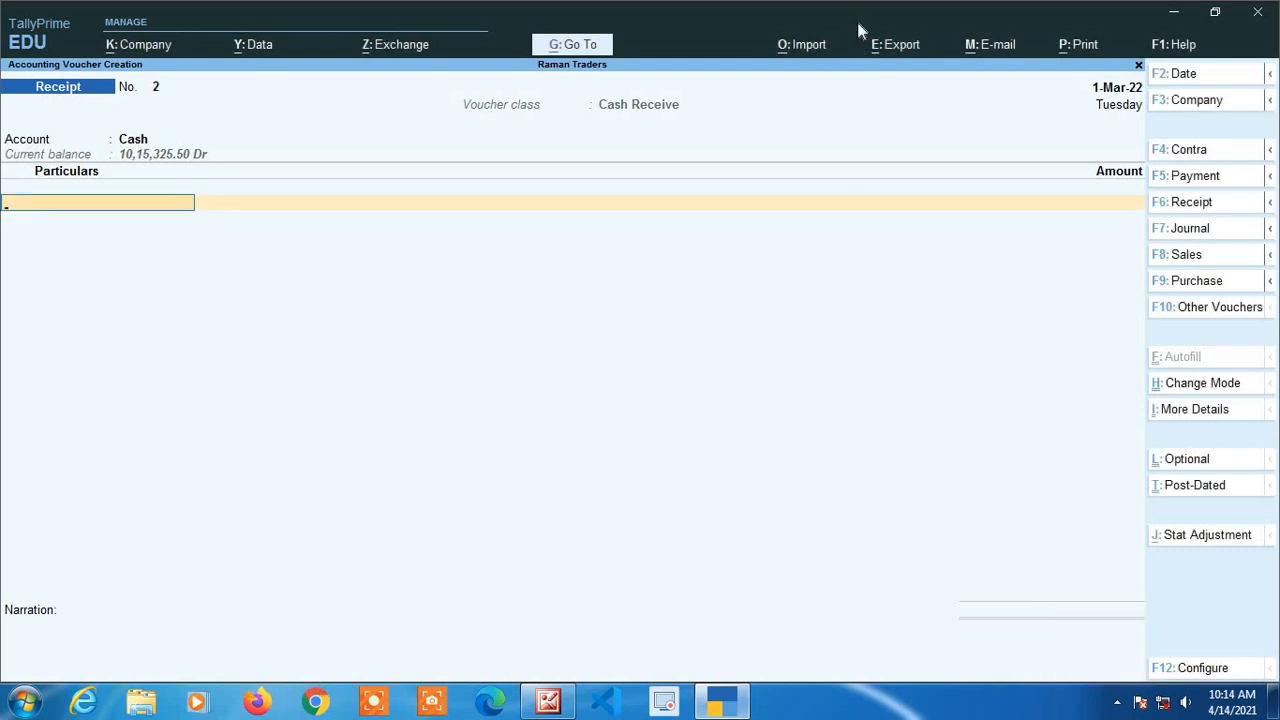
Change the Receipt voucher's class to IDBI BANK RECEIVE for the next entry.
click(1187, 205)
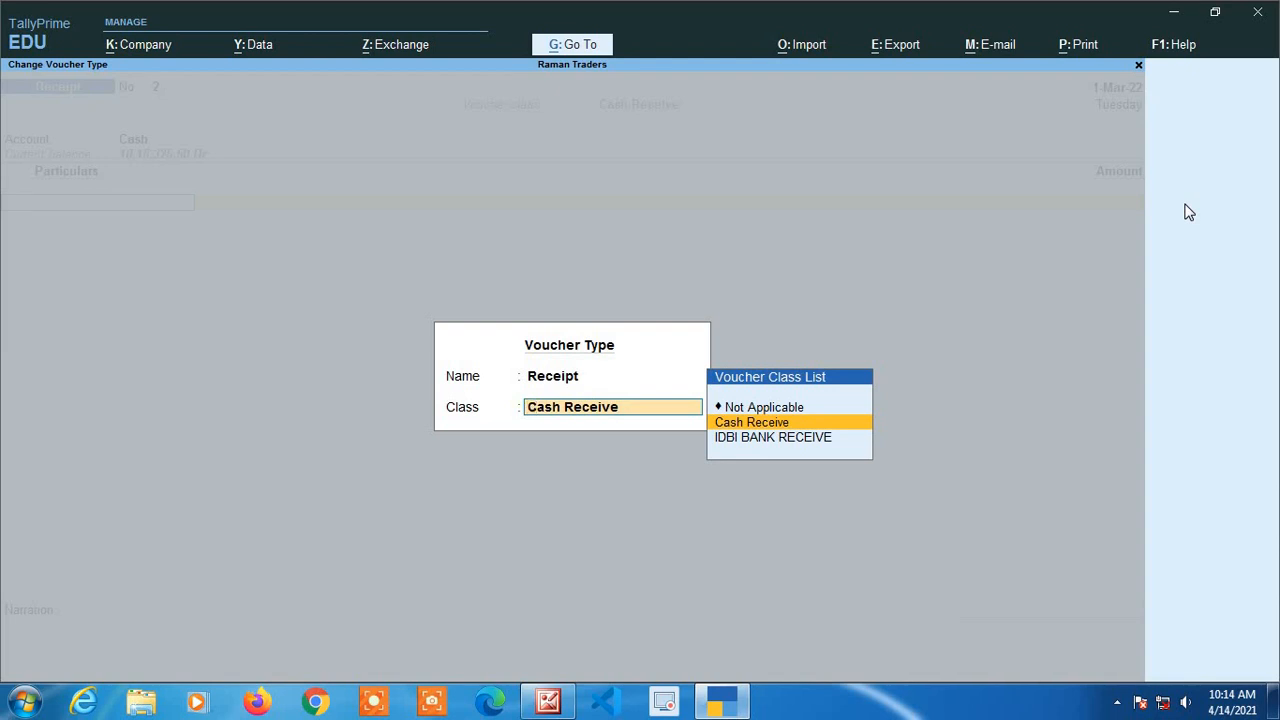
key(Down)
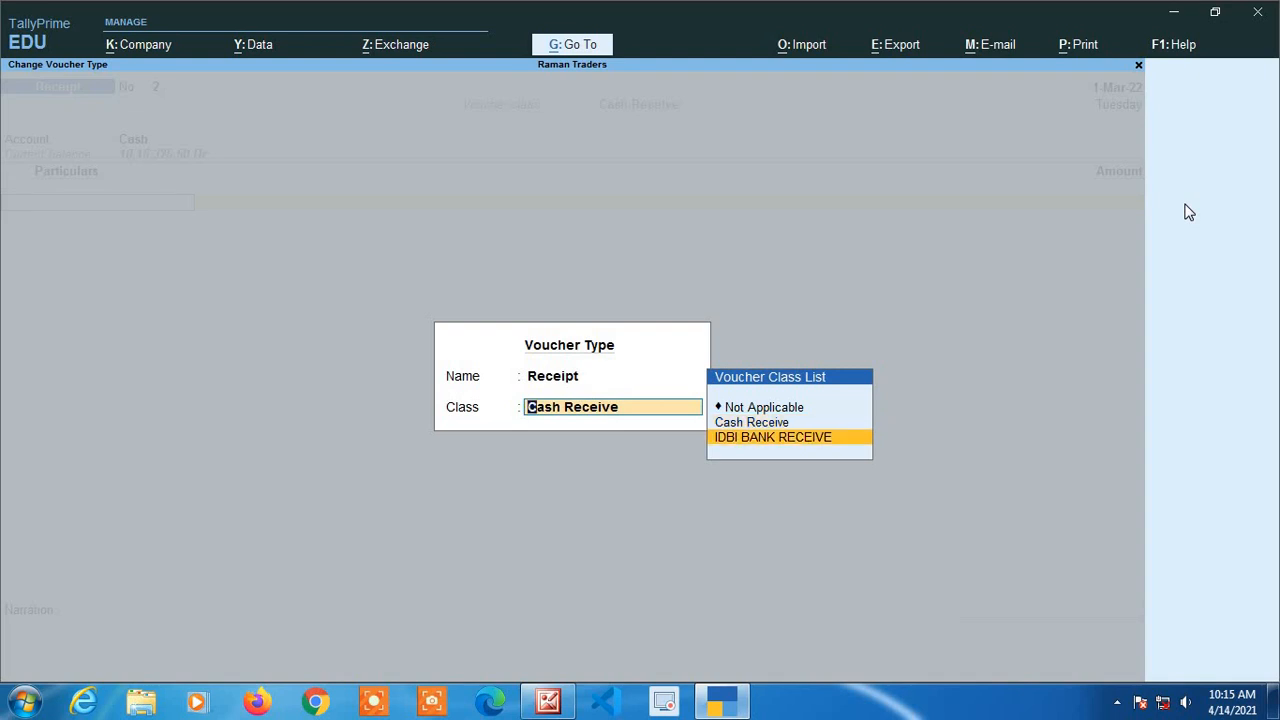
key(Return)
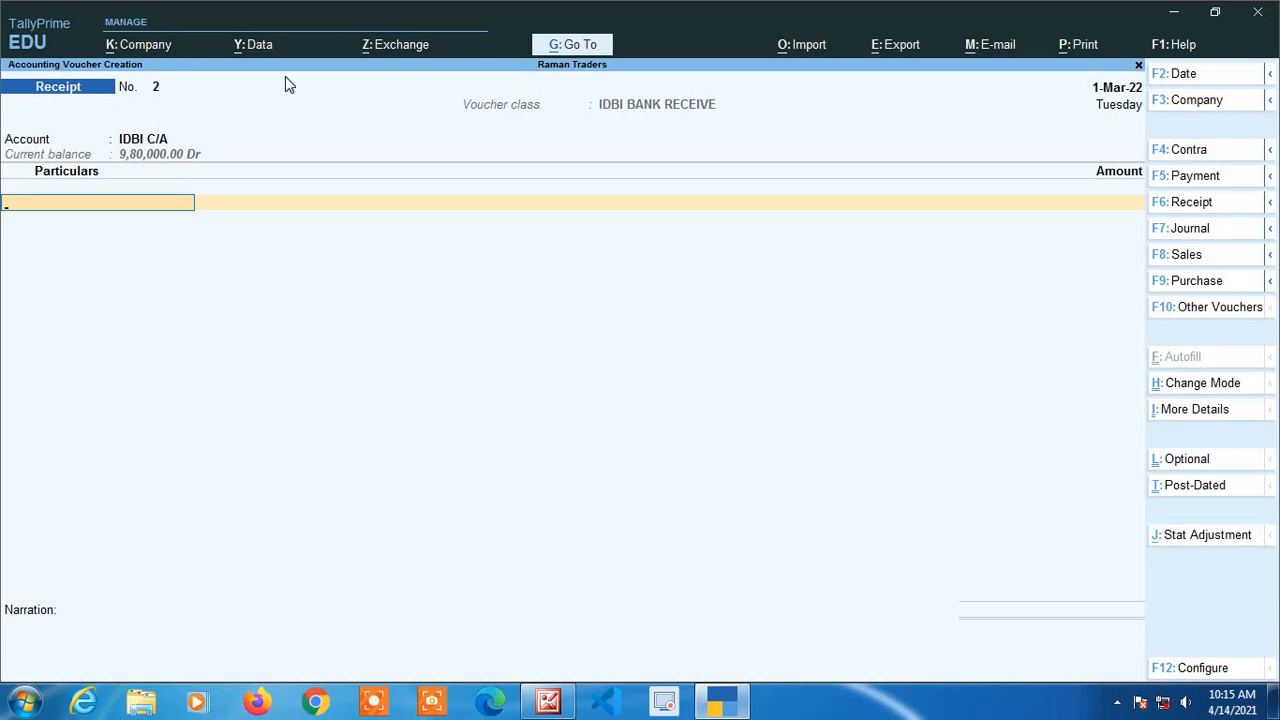
Choose Deepak Traders as the bank receipt's particulars ledger and set the amount to 25,000.
text(Dee)
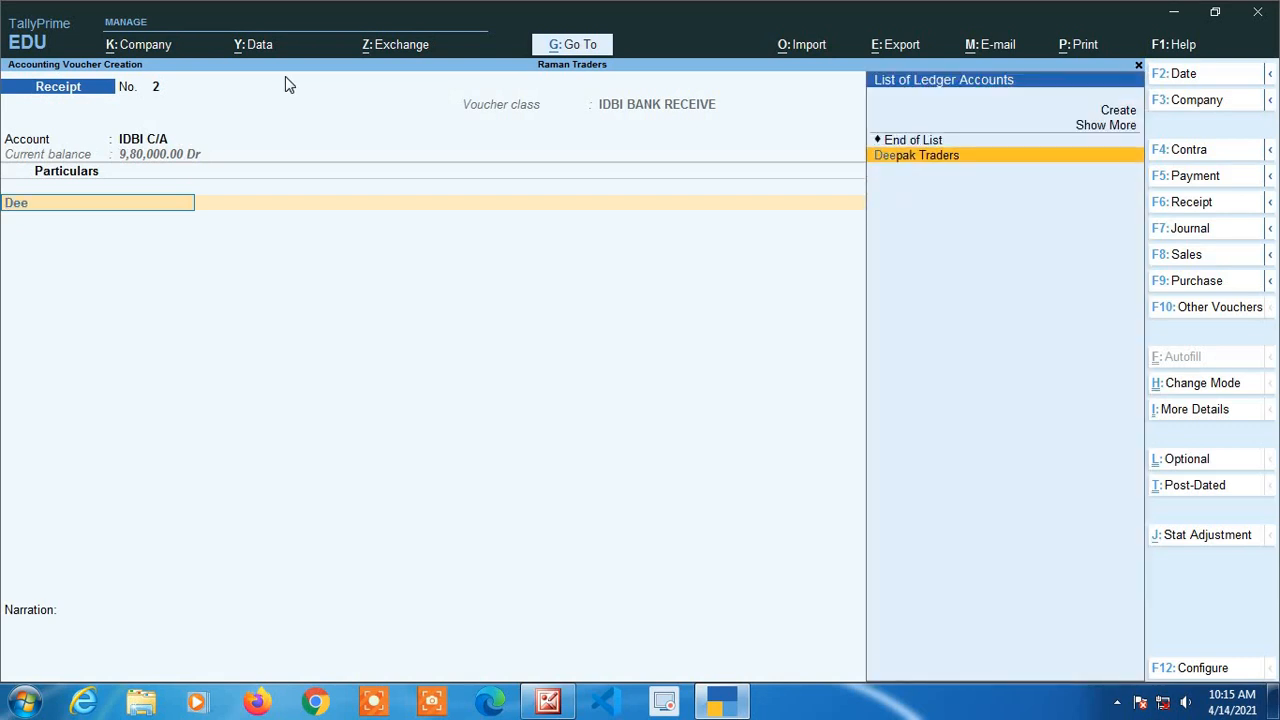
key(Return)
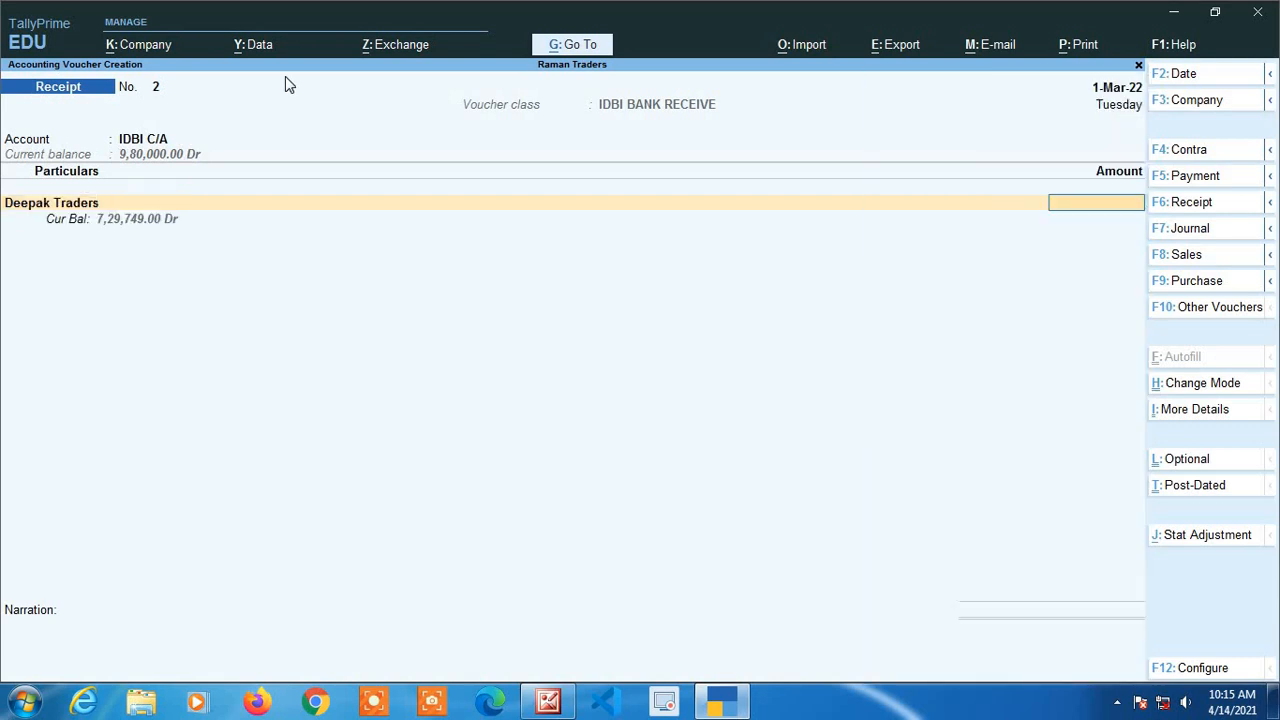
text(25000)
key(Return)
key(Return)
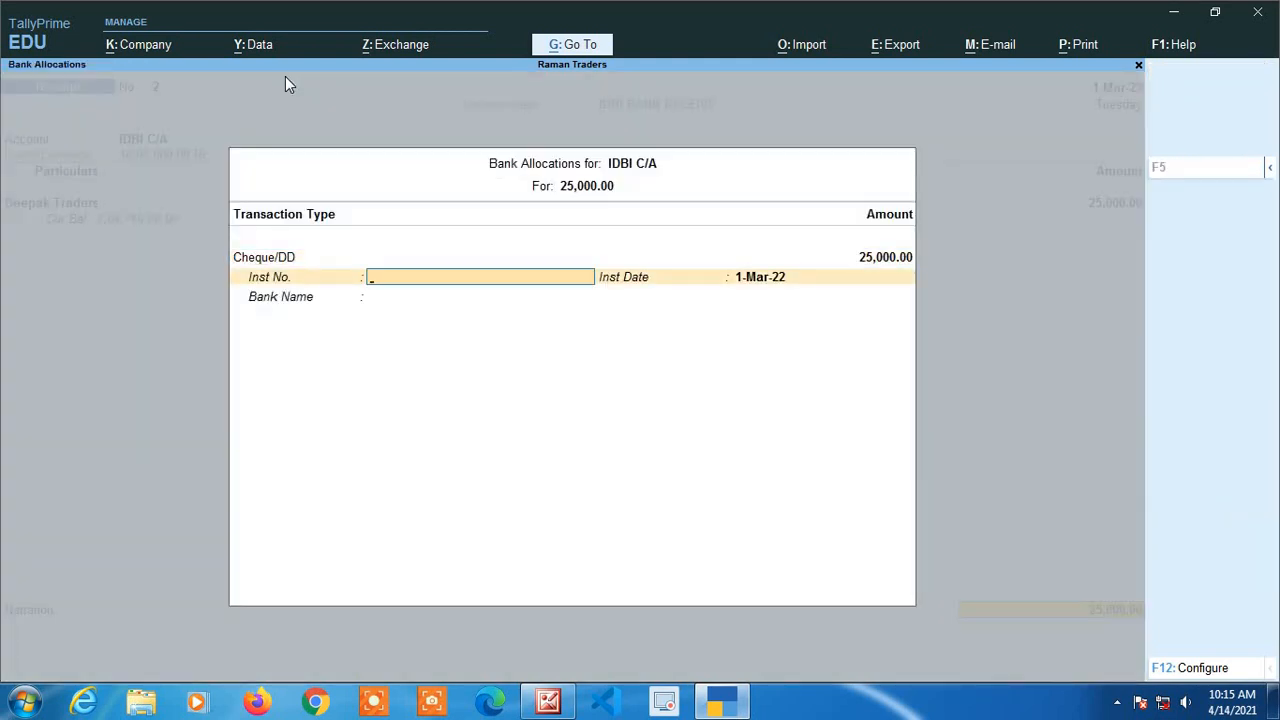
Enter instrument number 125362 in the IDBI C/A bank allocation, leave the bank name empty, and save the receipt without a narration.
text(125362)
key(Return)
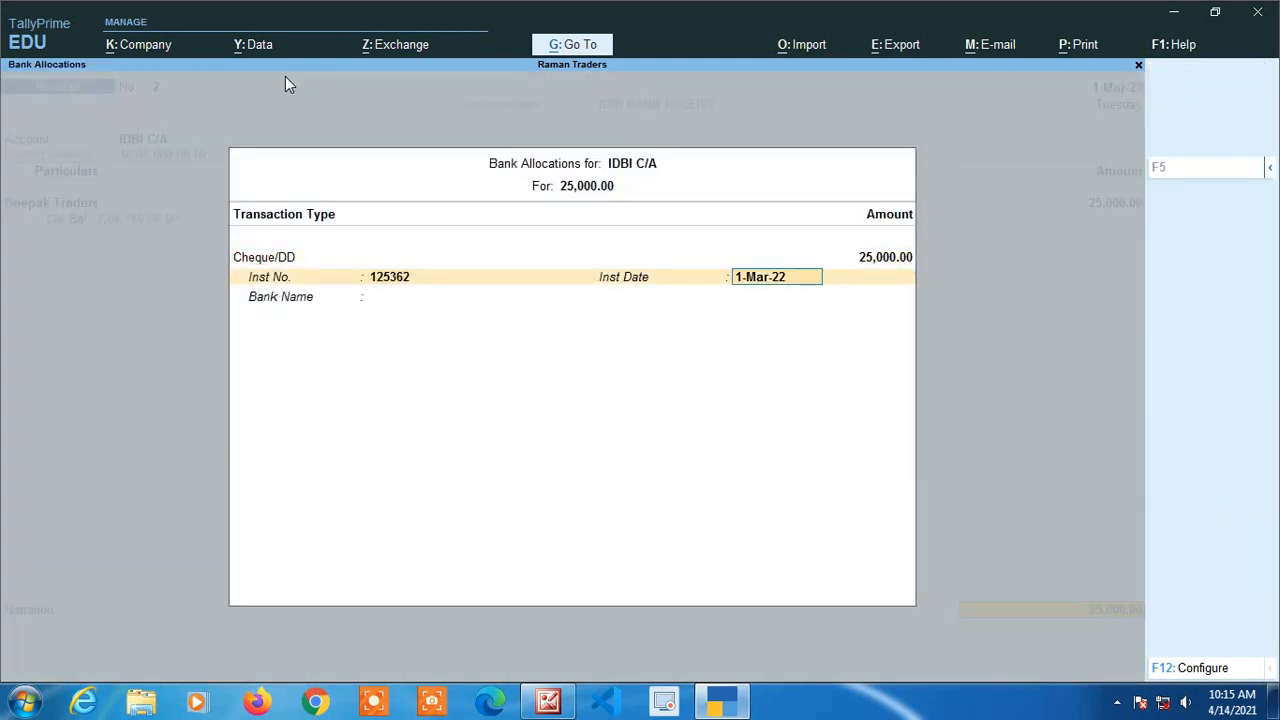
key(Return)
key(Return)
key(Return)
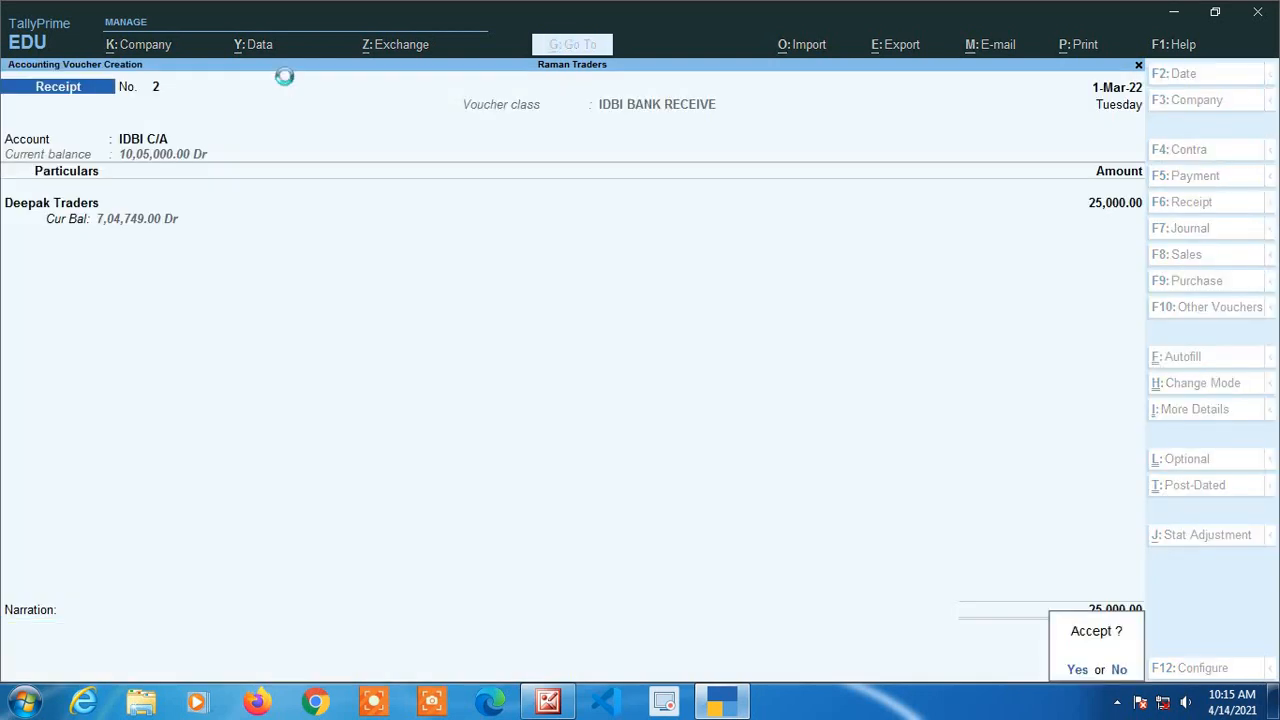
key(Return)
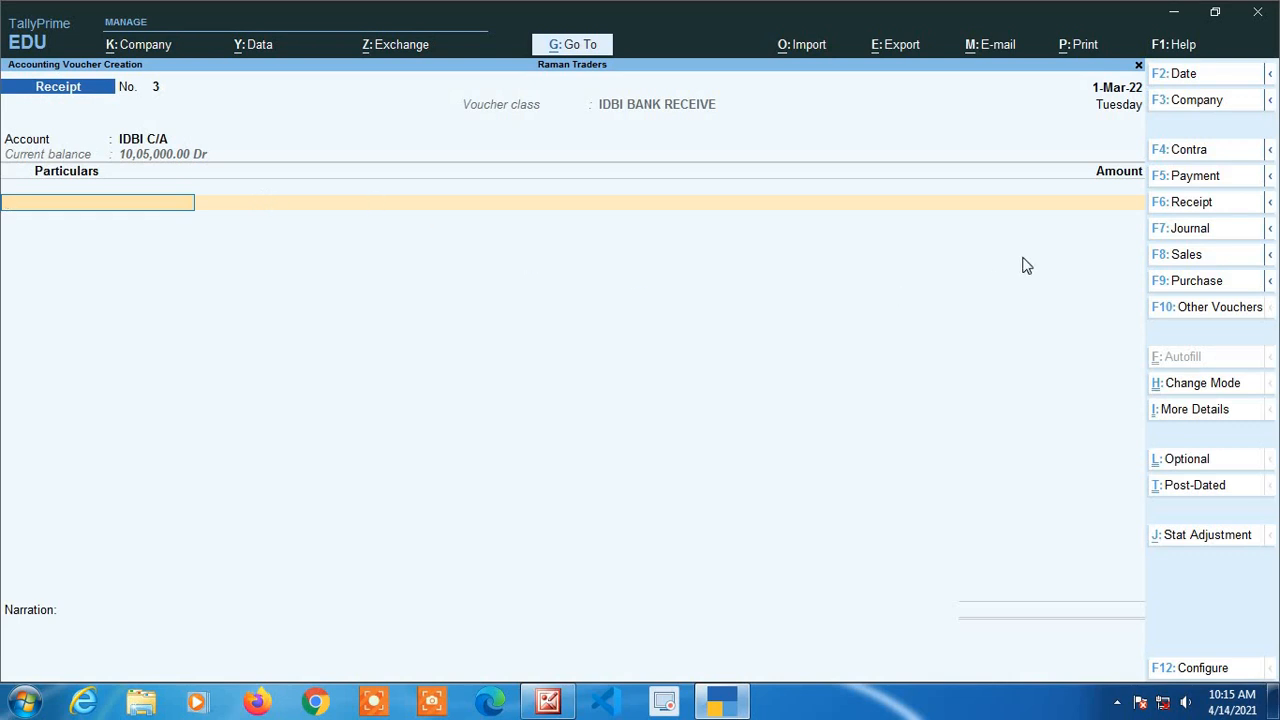
Switch the voucher entry to the Contra type with the Cash Withdrawal voucher class.
click(1186, 152)
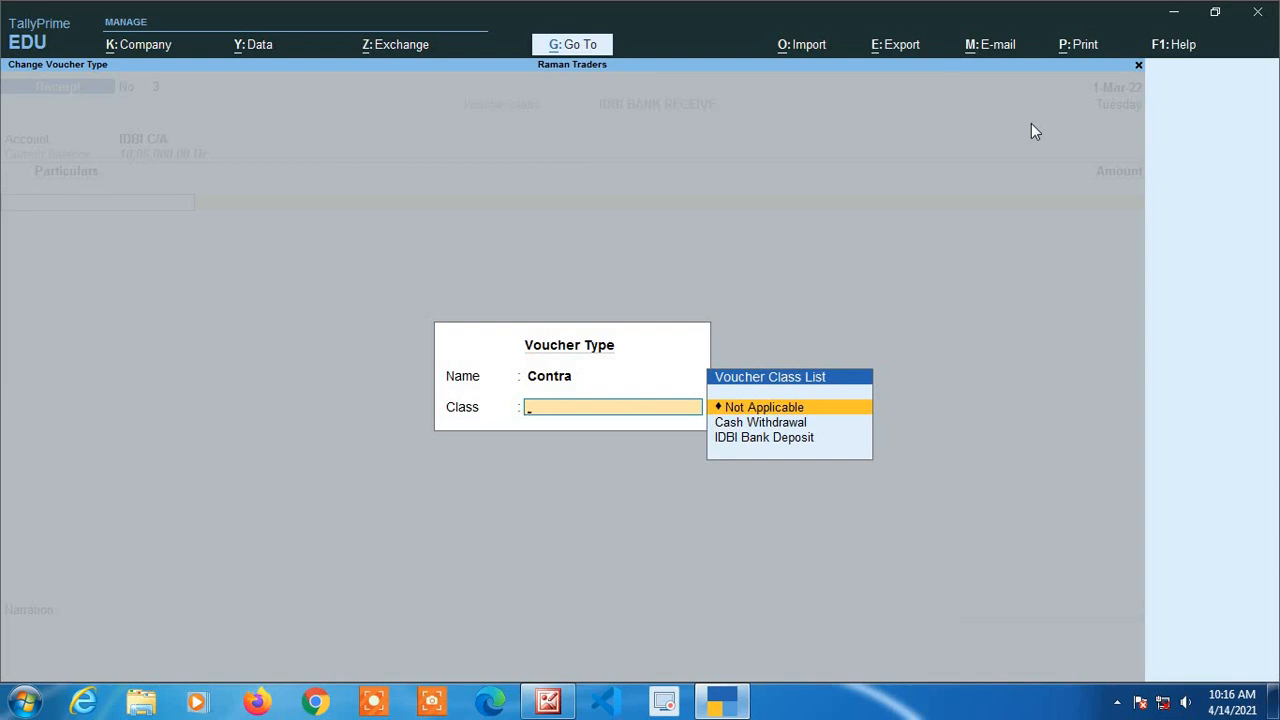
key(Down)
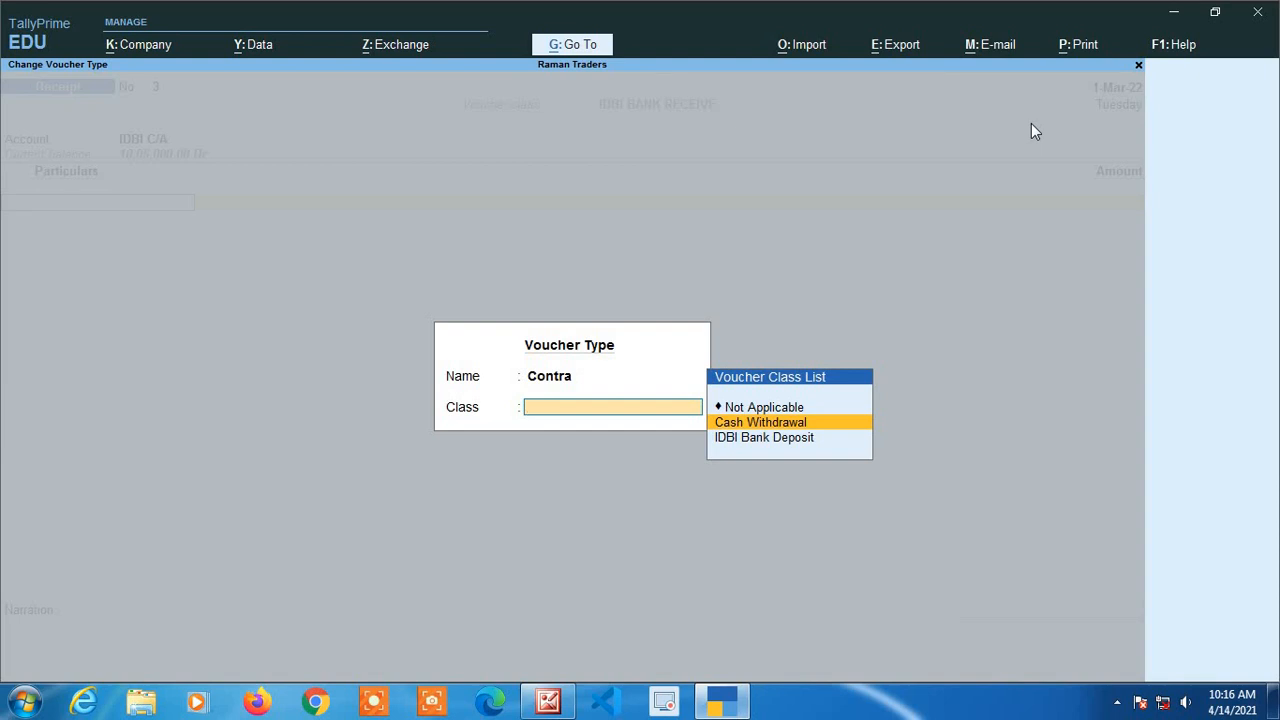
key(Return)
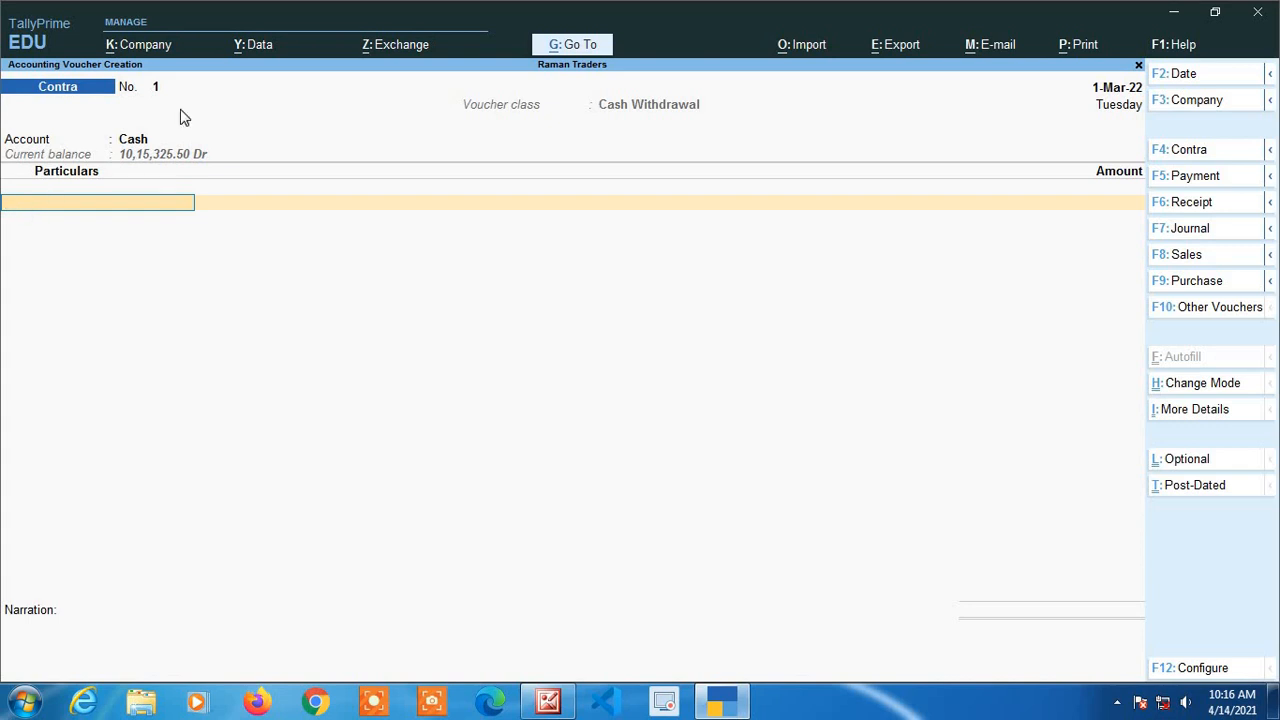
Choose IDBI C/A as the contra voucher's particulars ledger and set the withdrawal amount to 50,000.
text(Id)
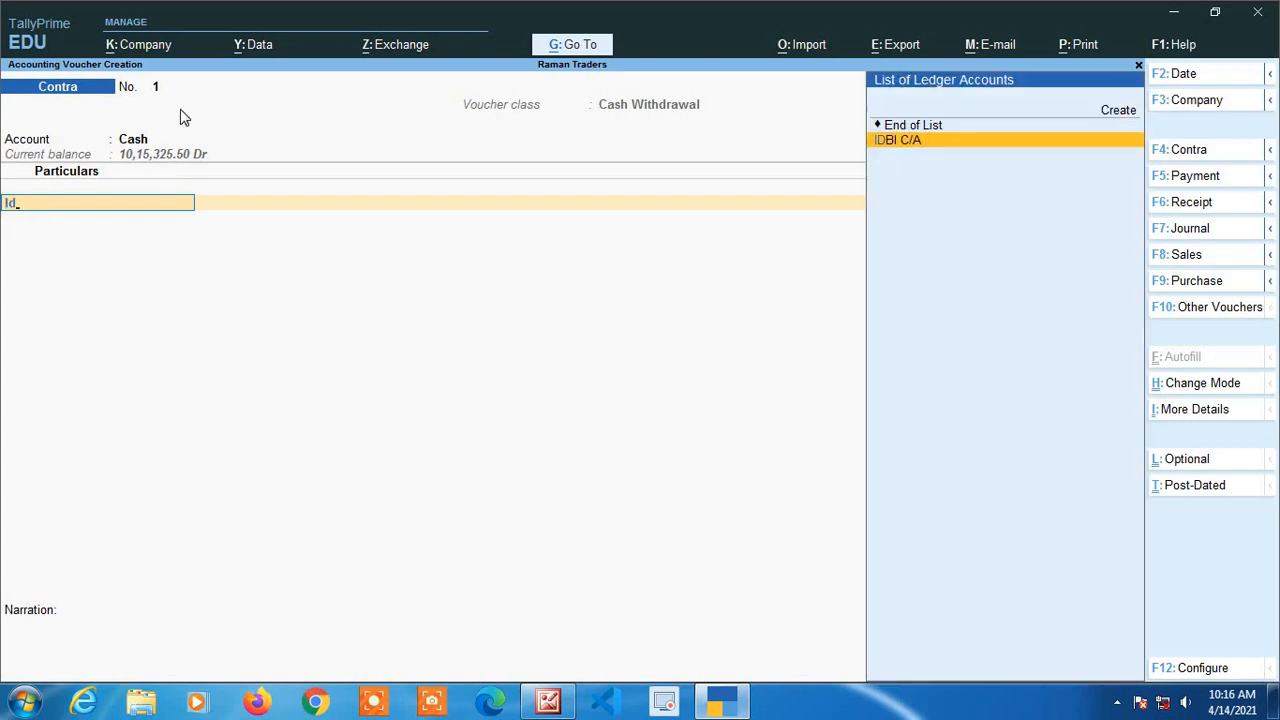
key(Return)
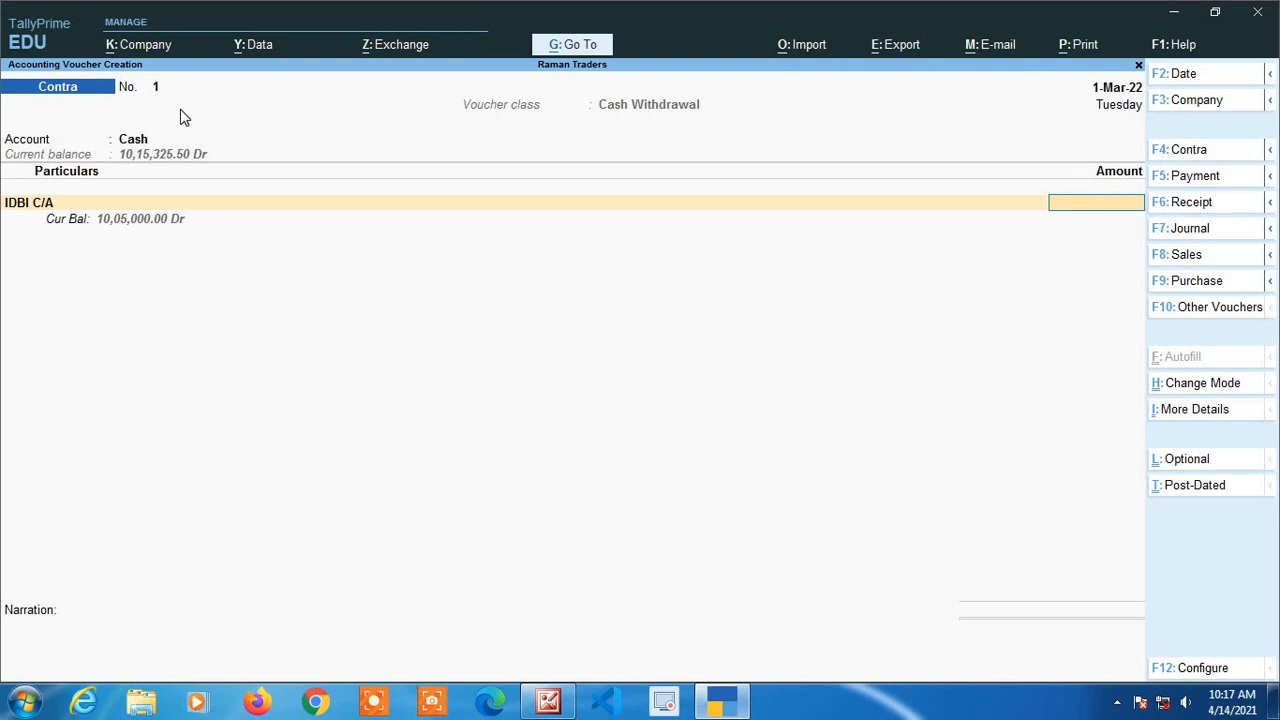
text(50000)
key(Return)
Accept the IDBI C/A allocation as Cheque without an instrument number, and save the withdrawal voucher without a narration.
key(Return)
key(Return)
key(Return)
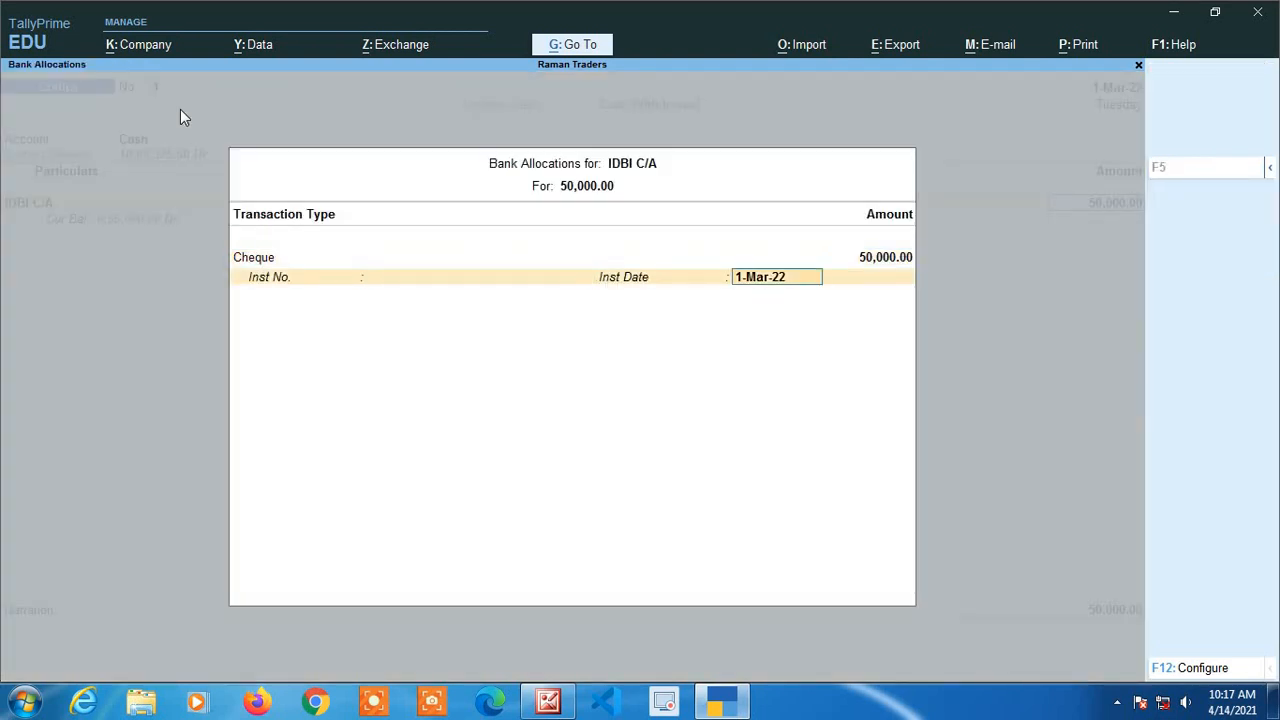
key(Return)
key(Return)
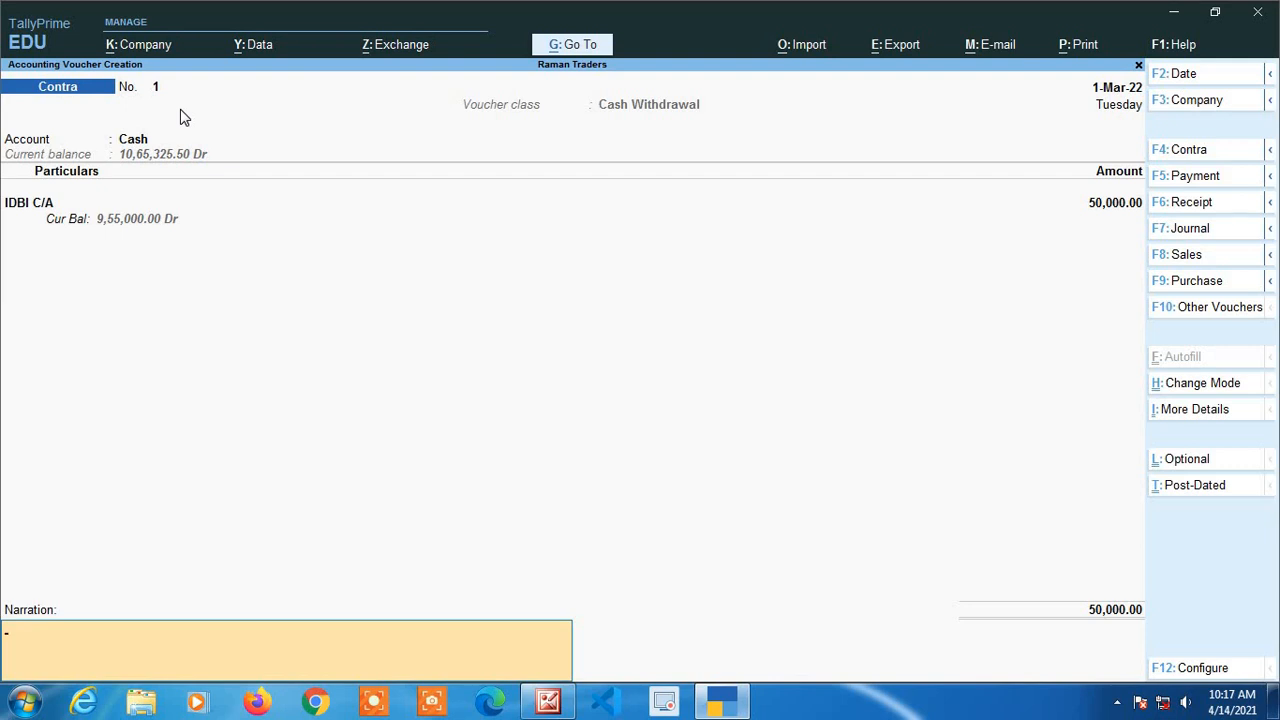
key(Return)
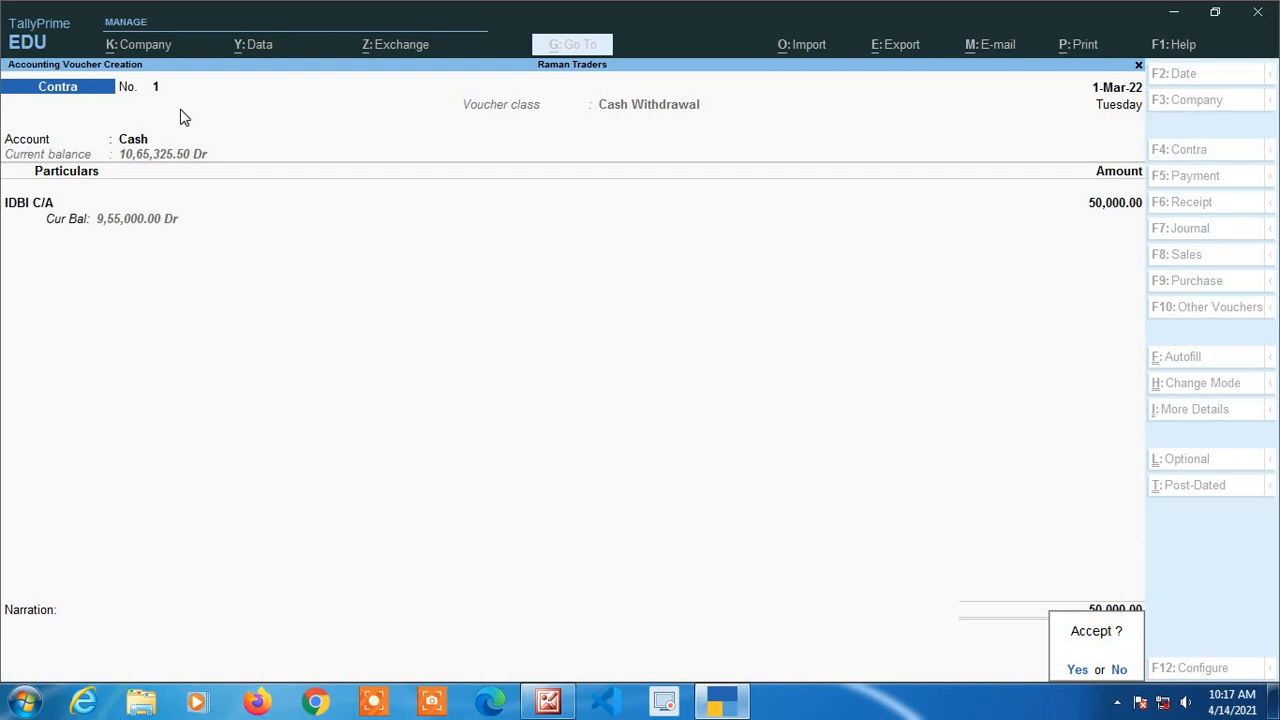
key(Return)
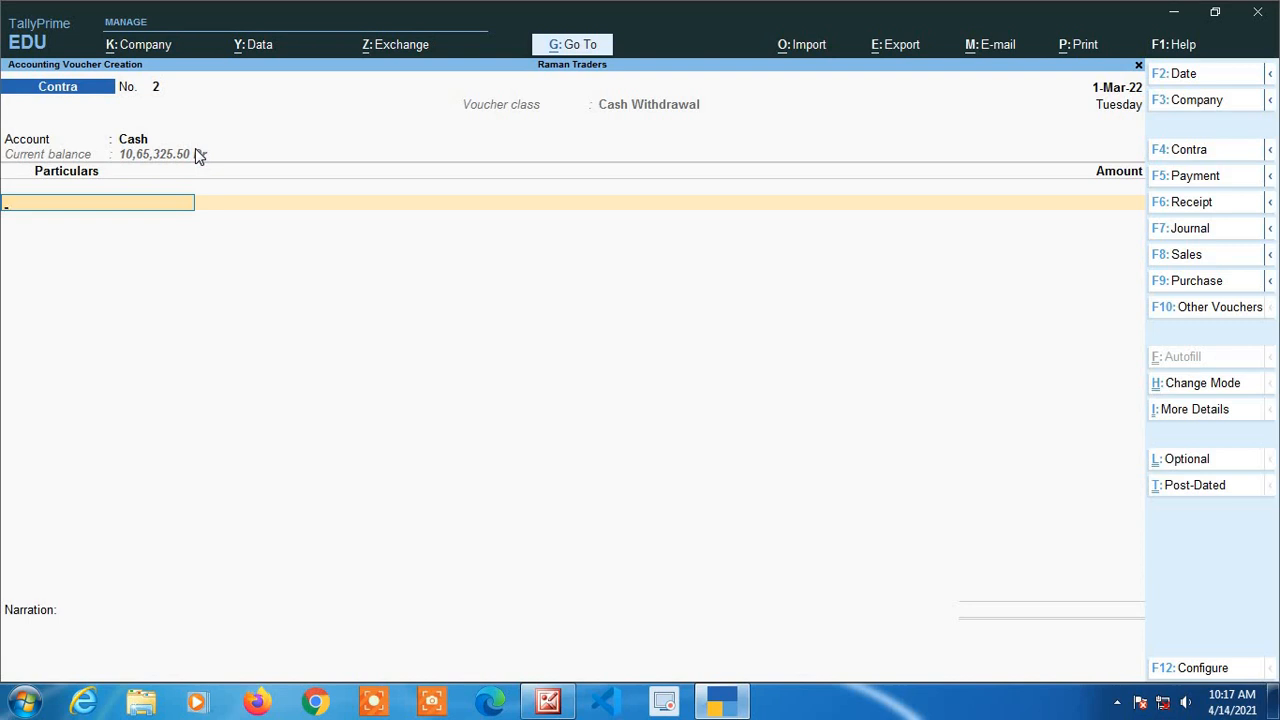
Change the Contra voucher's class to IDBI Bank Deposit for the next entry.
click(1189, 152)
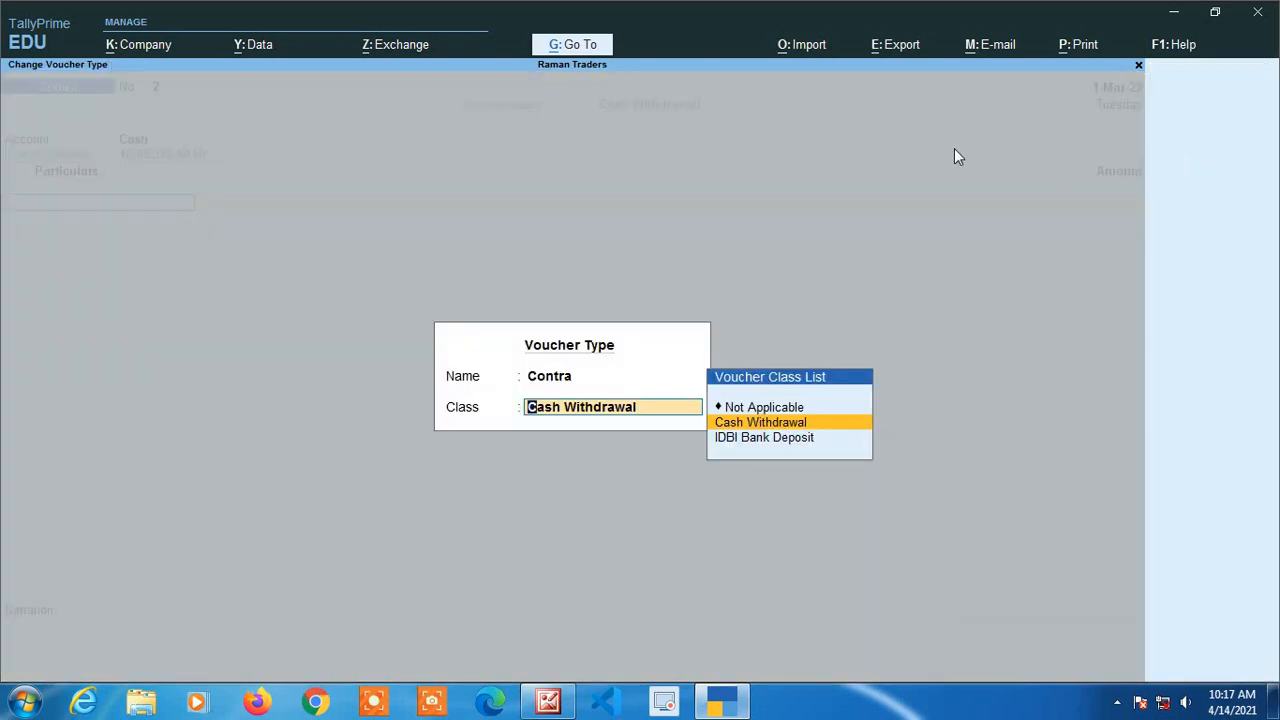
key(Down)
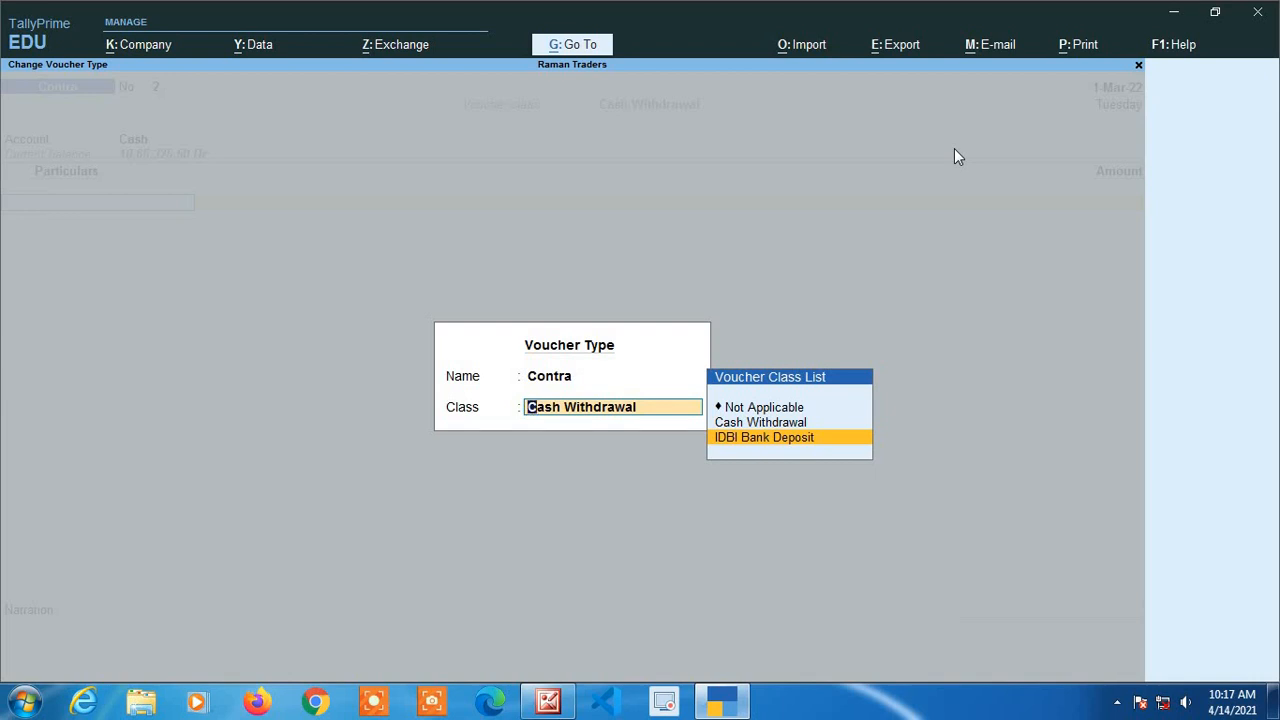
key(Return)
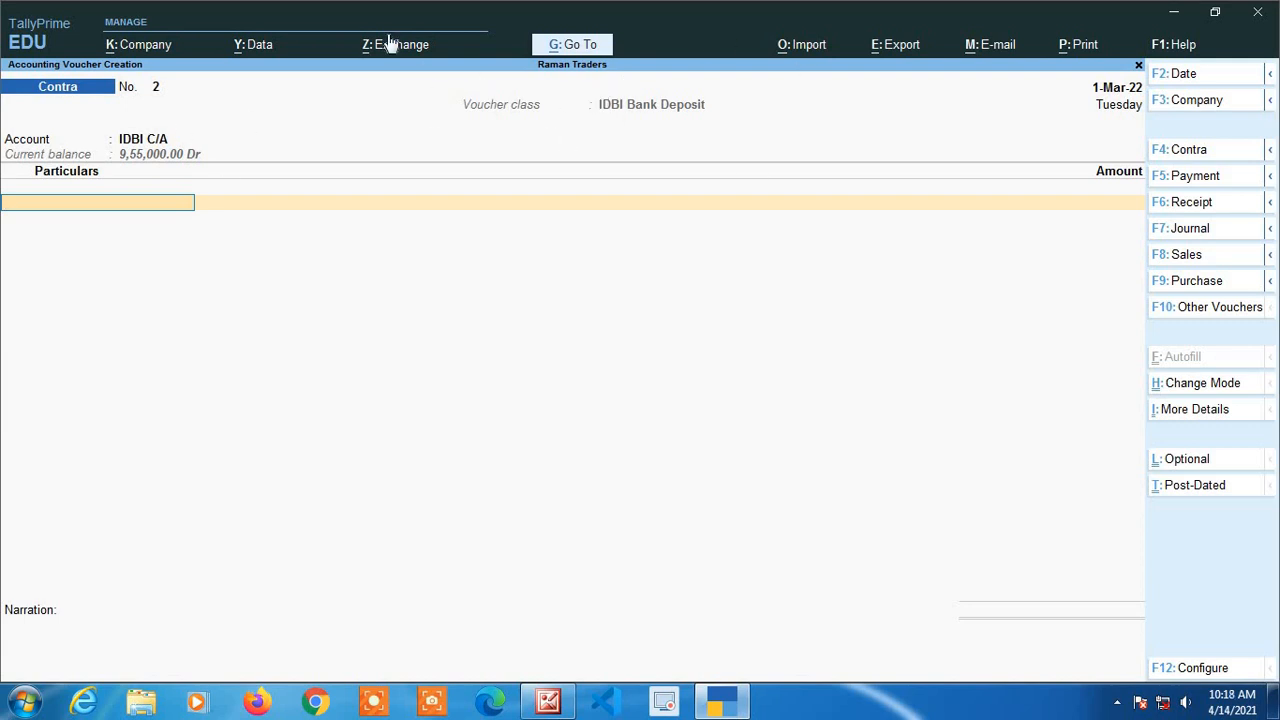
Choose Cash as the deposit voucher's particulars ledger and set the amount to 10,000.
text(Cash)
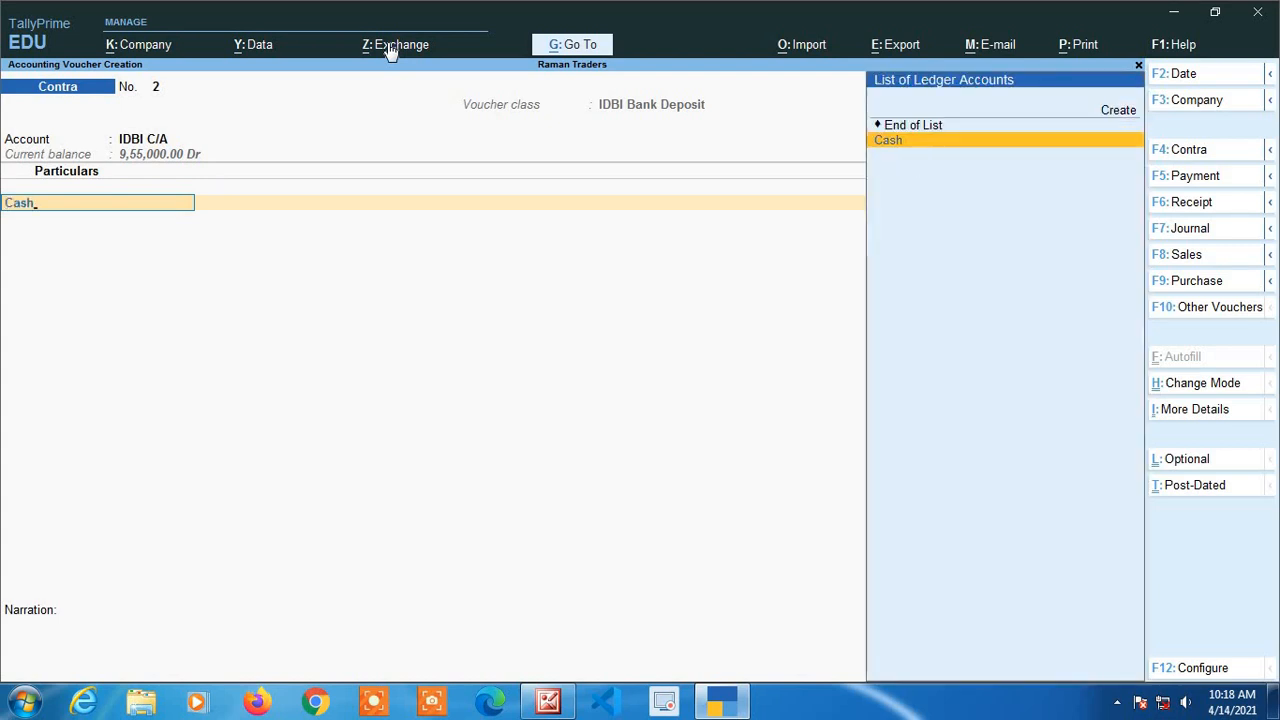
key(Return)
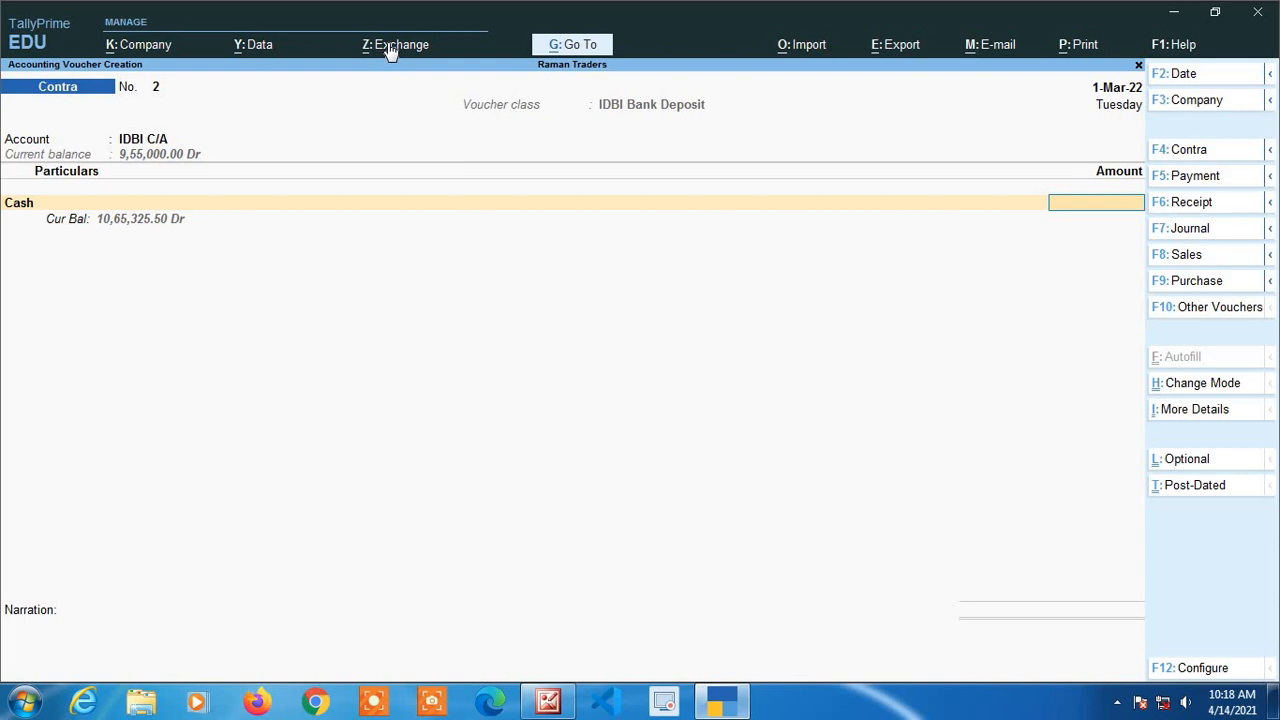
text(10000)
key(Return)
key(Return)
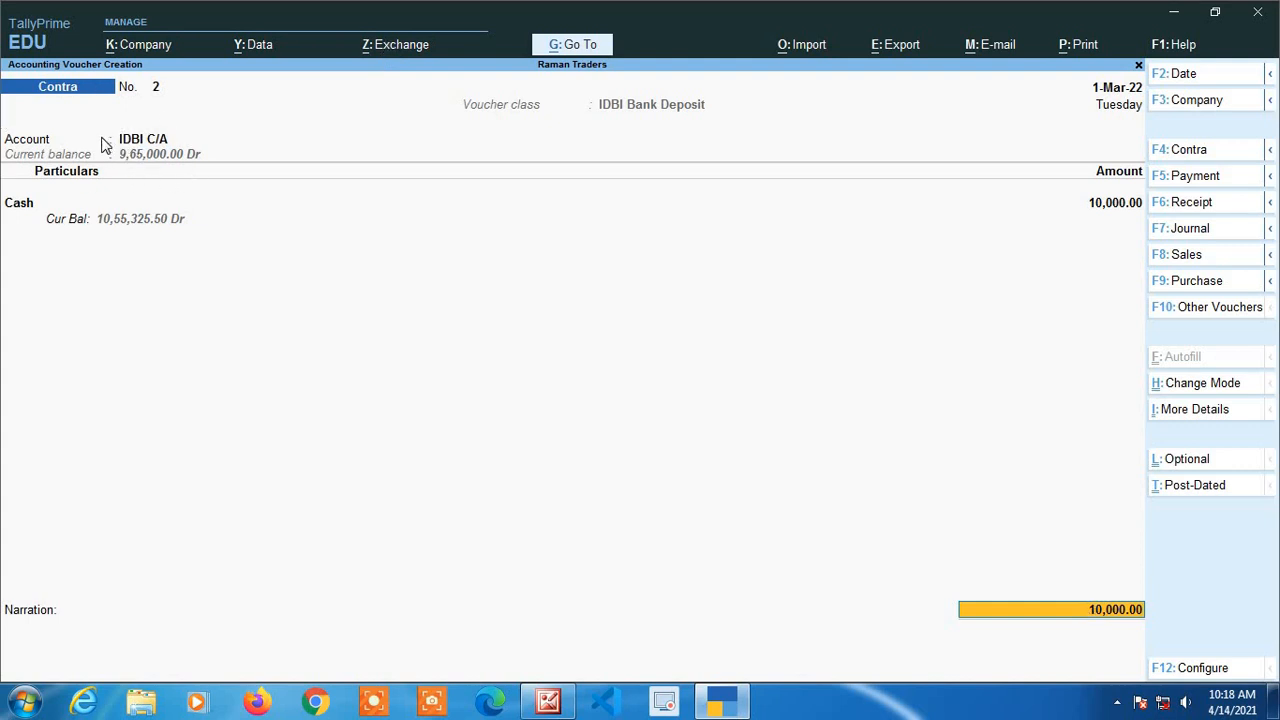
Accept the IDBI C/A bank allocation as Cash with the default details, and save the deposit voucher without a narration.
key(Return)
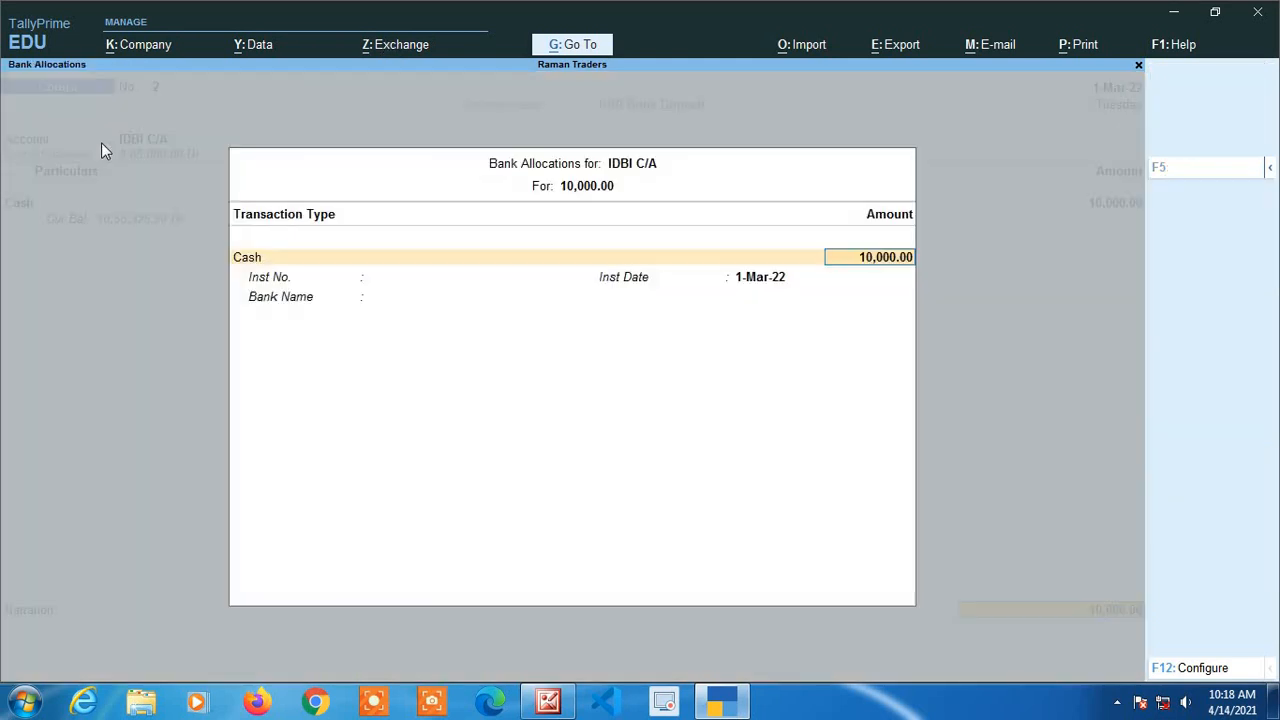
key(Return)
key(Return)
key(Return)
key(Return)
key(Return)
key(Return)
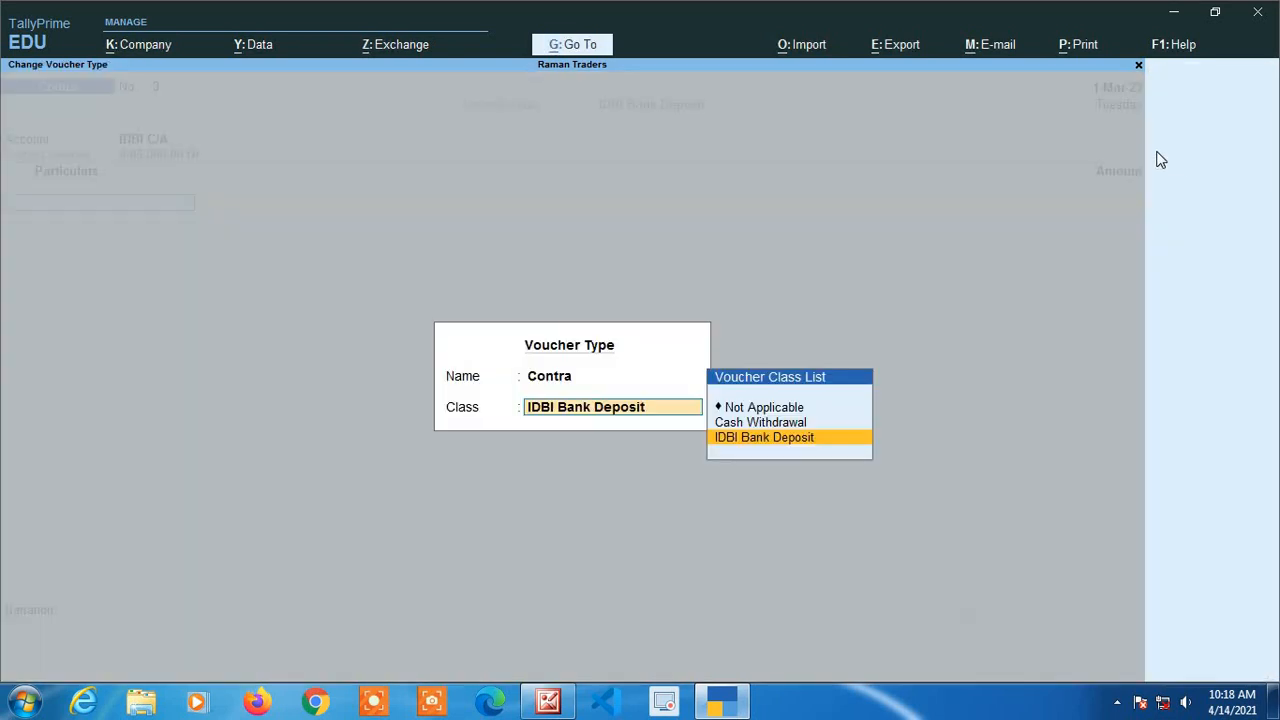
Review the Contra voucher classes, keeping IDBI Bank Deposit selected, and quit voucher creation to return to the Gateway of Tally.
click(1160, 155)
key(Up)
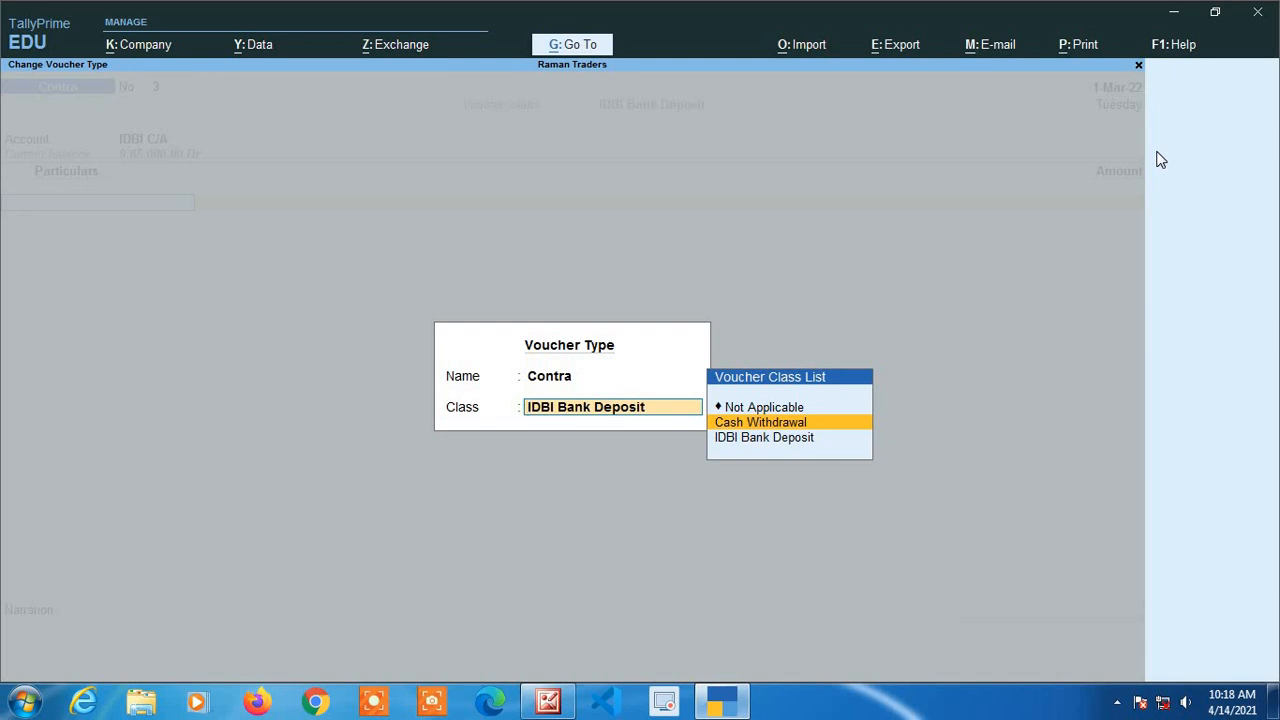
key(Down)
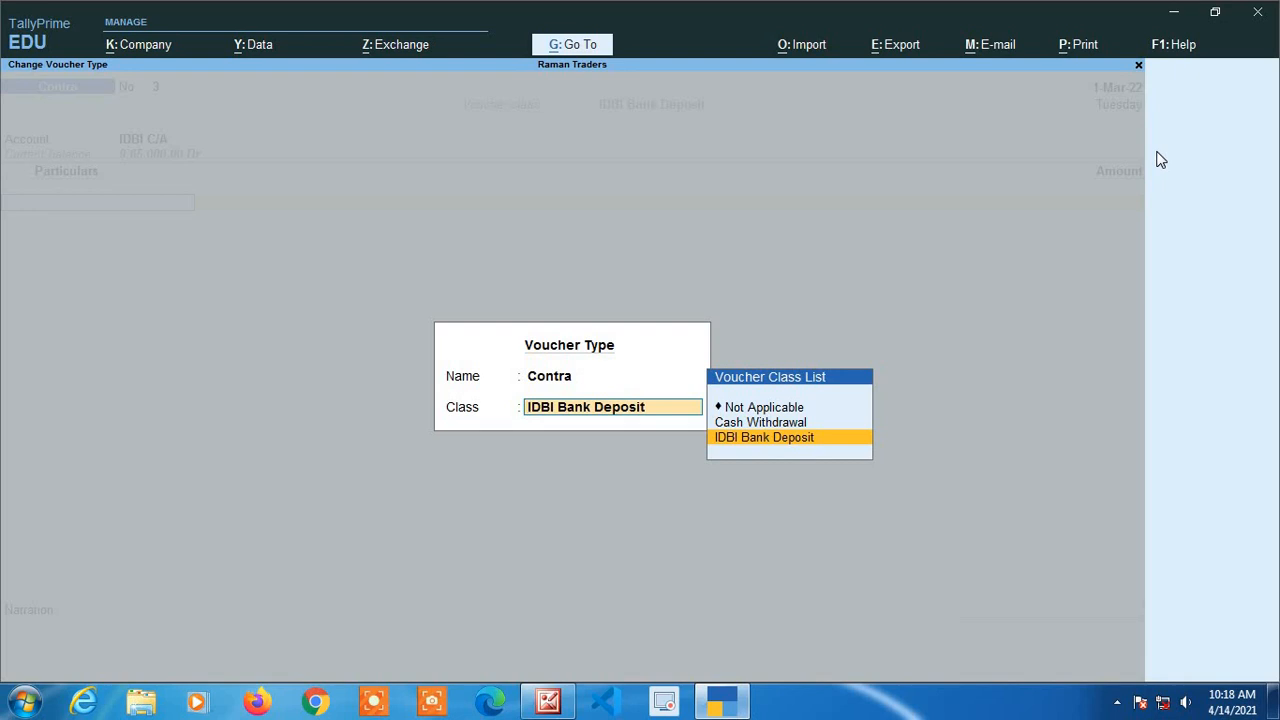
key(BackSpace)
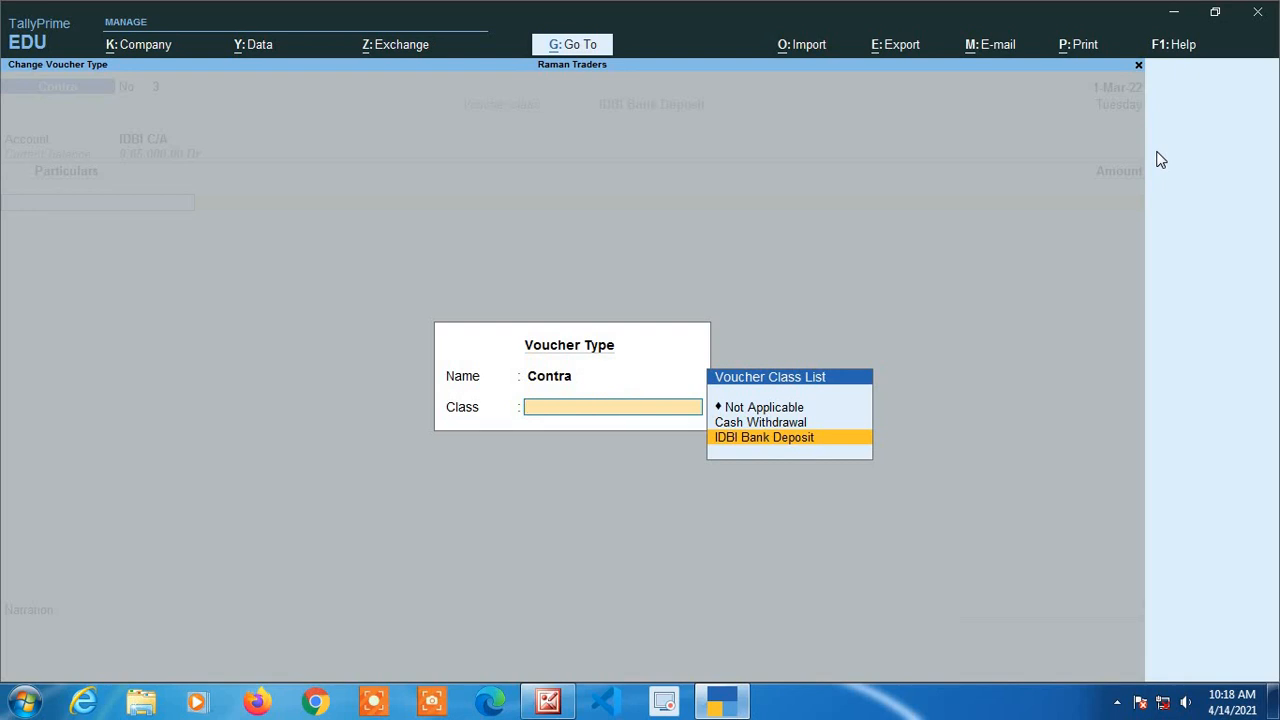
key(Return)
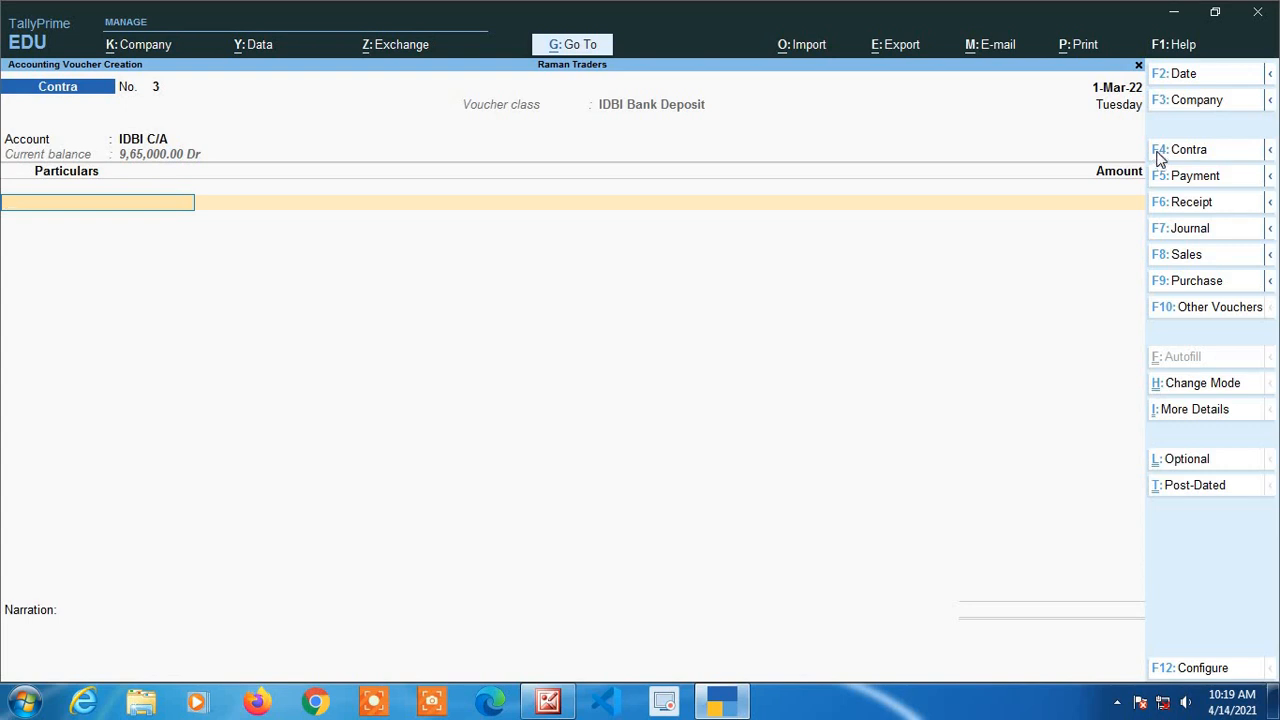
key(Escape)
key(y)
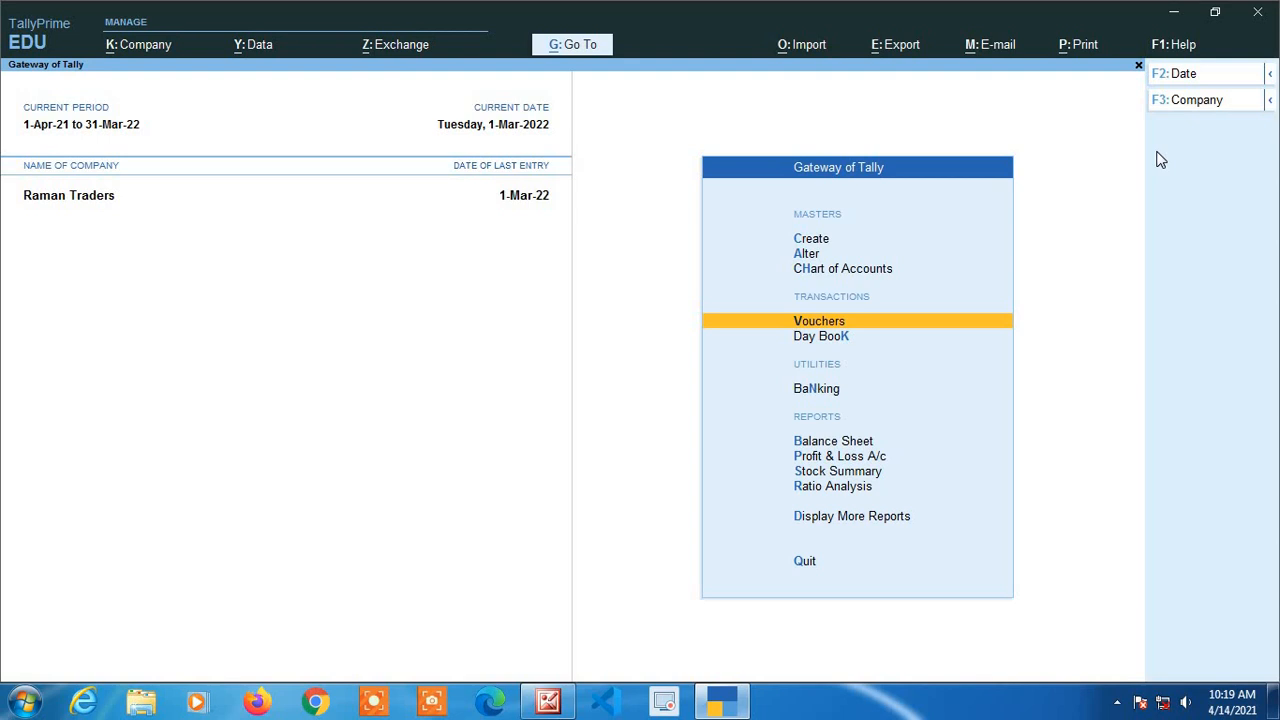
Open the Payment voucher type for alteration from the list of accounting masters.
key(Up)
key(Up)
key(Up)
key(Return)
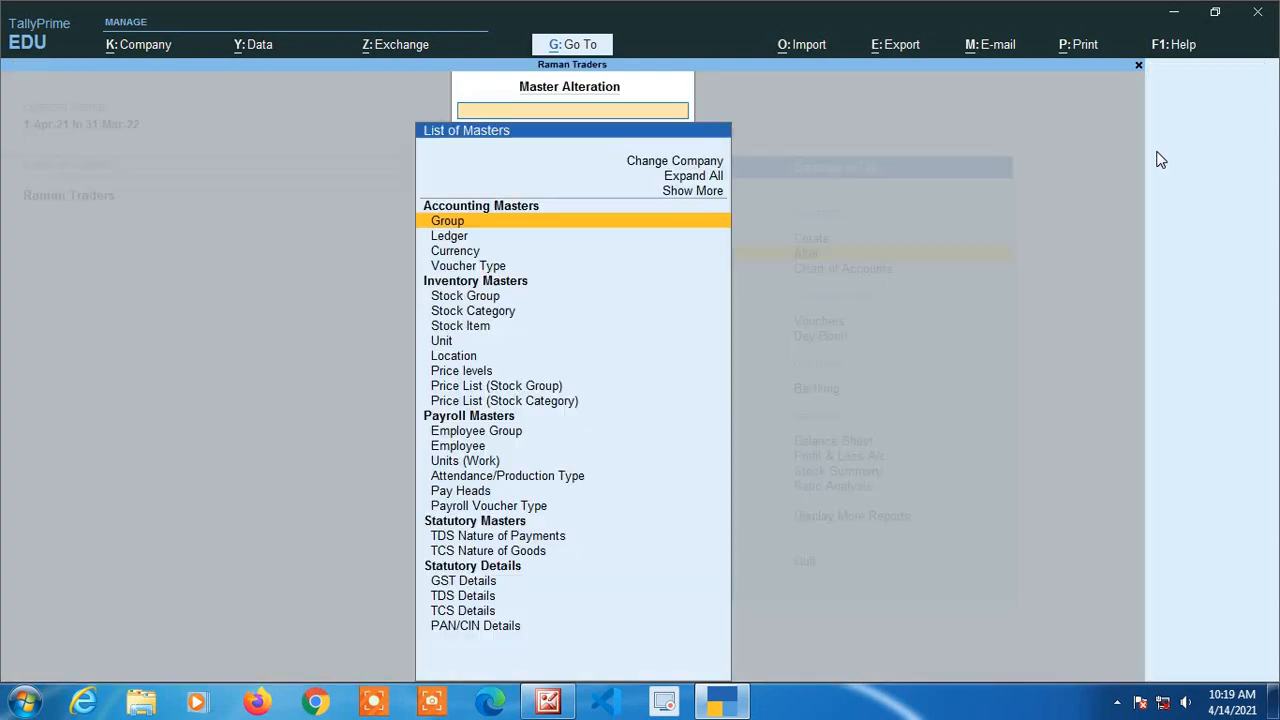
key(Down)
key(Down)
key(Down)
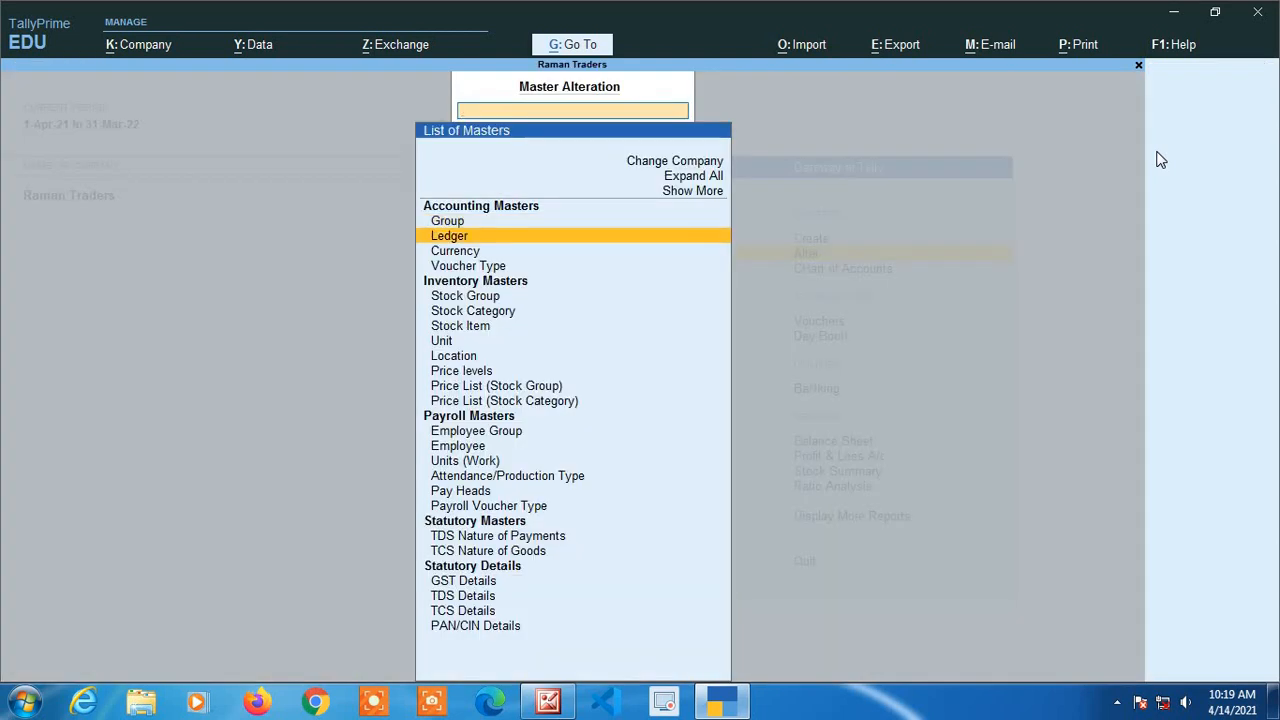
key(Return)
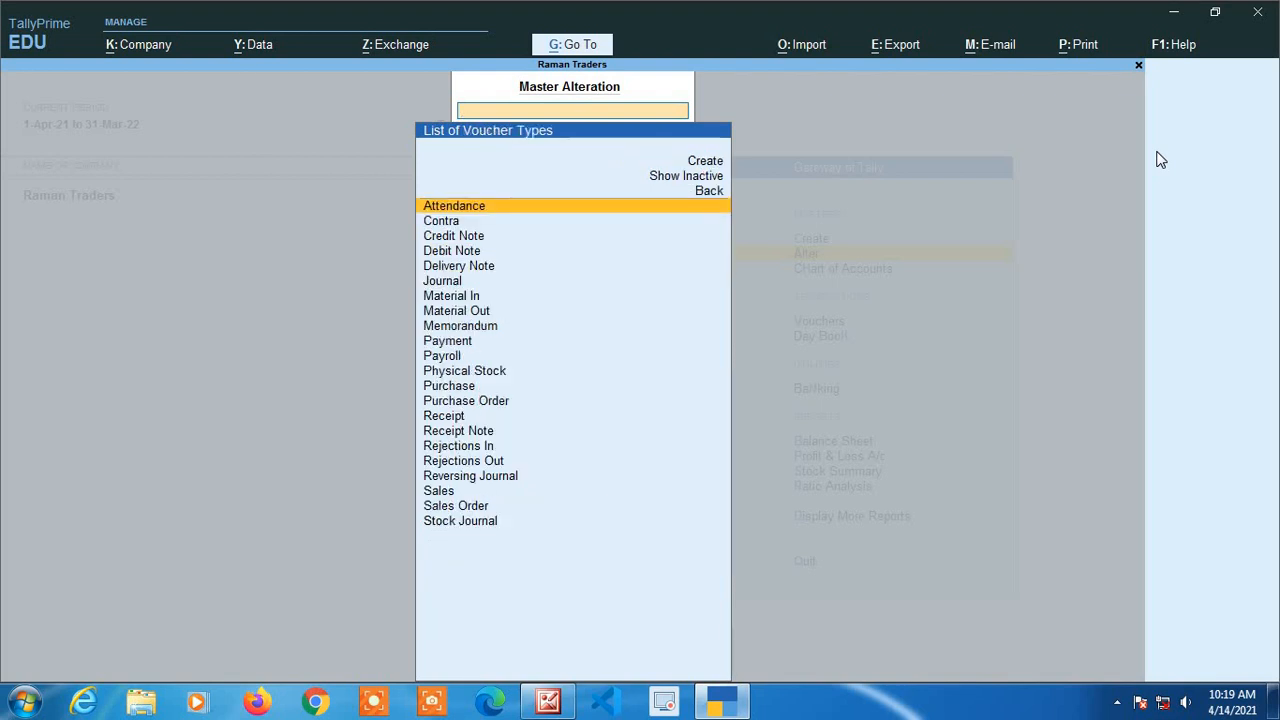
text(Payme)
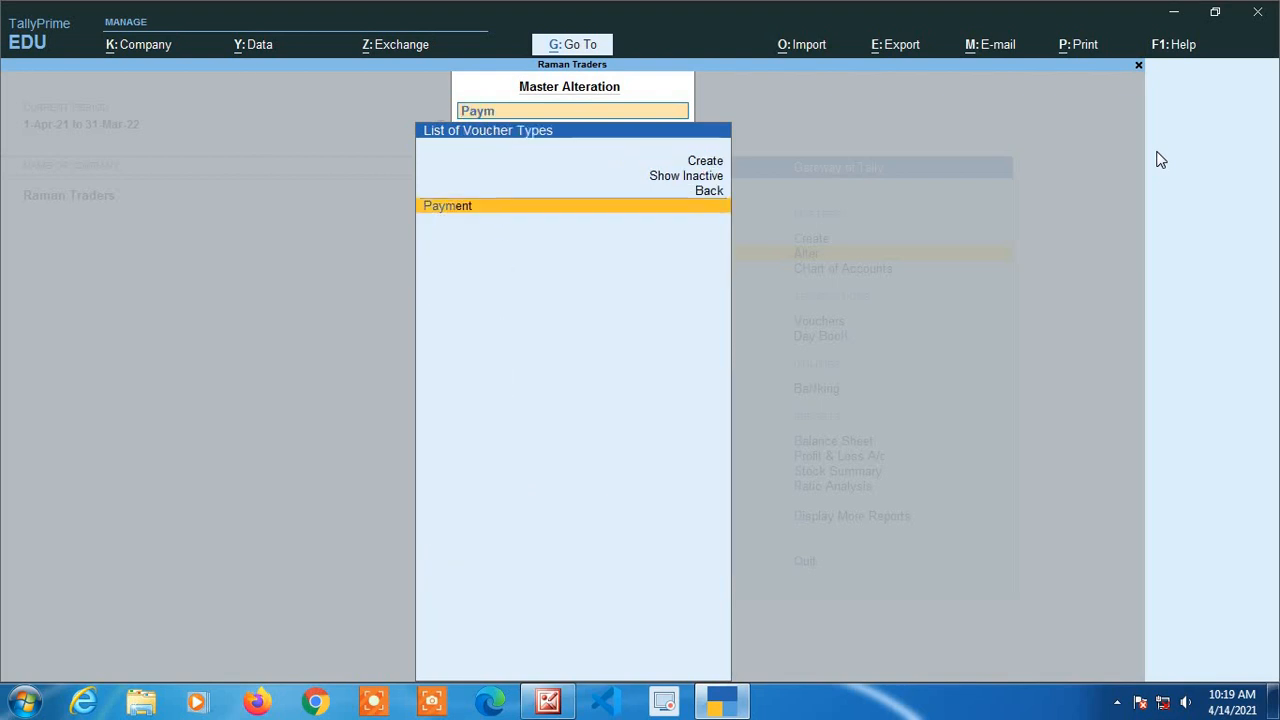
key(Return)
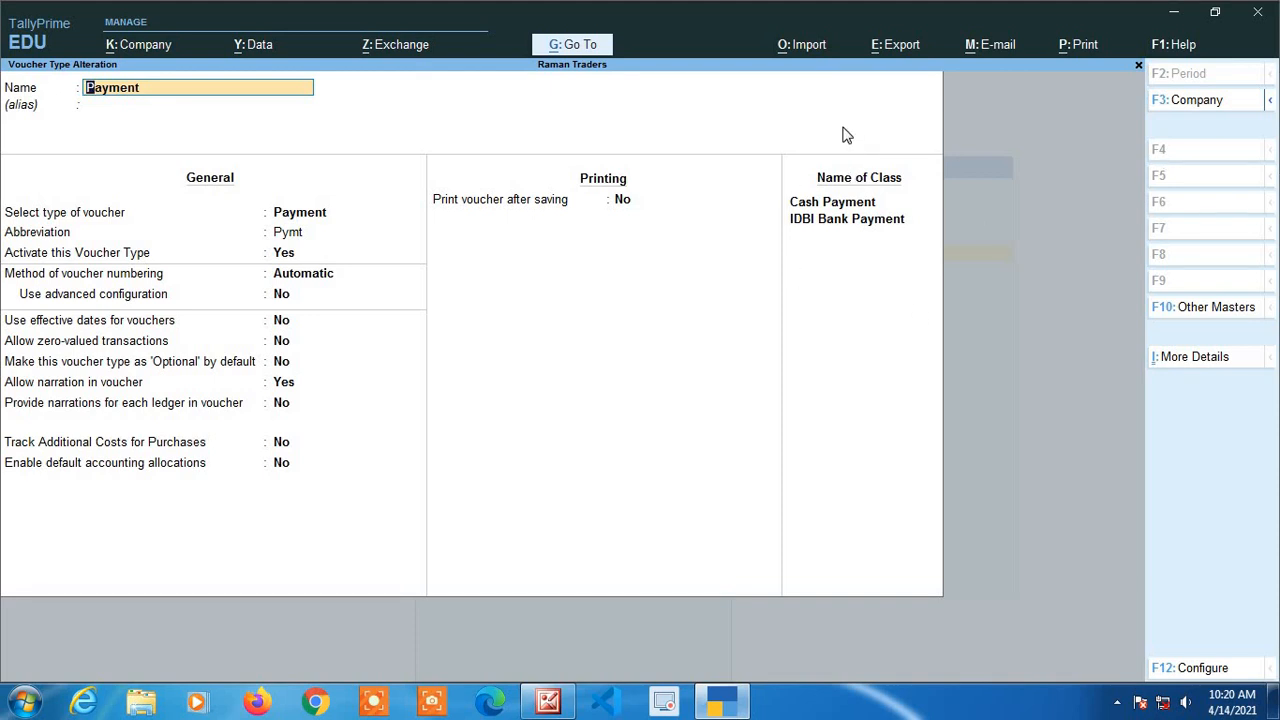
Keep the Payment voucher type's existing settings and classes, and add a new class named SBI Bank Payment.
key(Return)
key(Return)
key(Return)
key(Return)
key(Return)
key(Return)
key(Return)
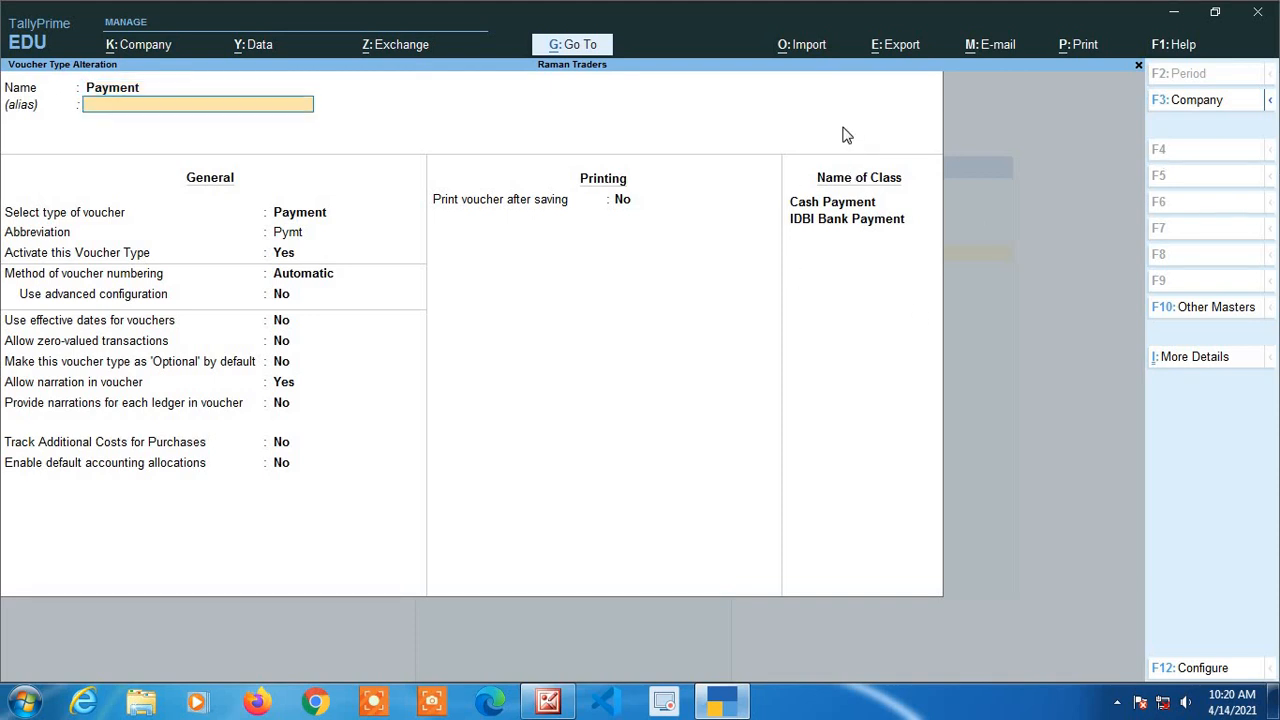
key(Return)
key(Return)
key(Return)
key(Return)
key(Return)
key(Return)
key(Return)
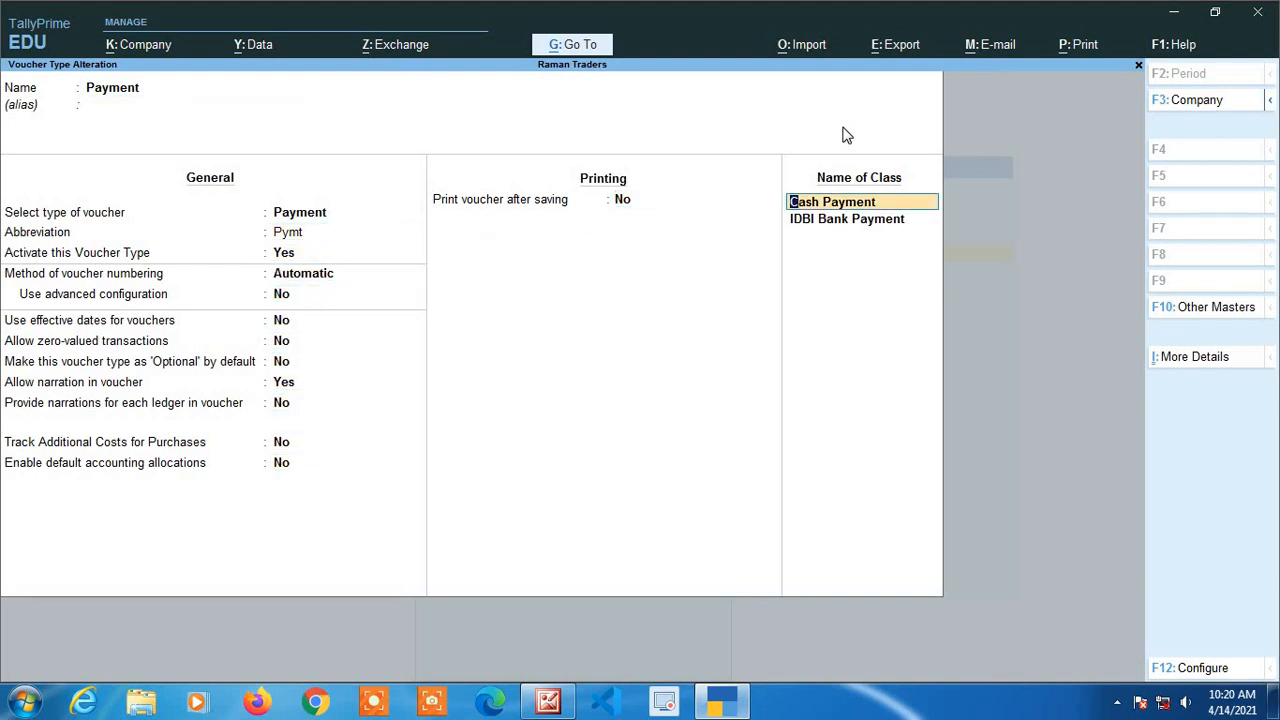
key(Return)
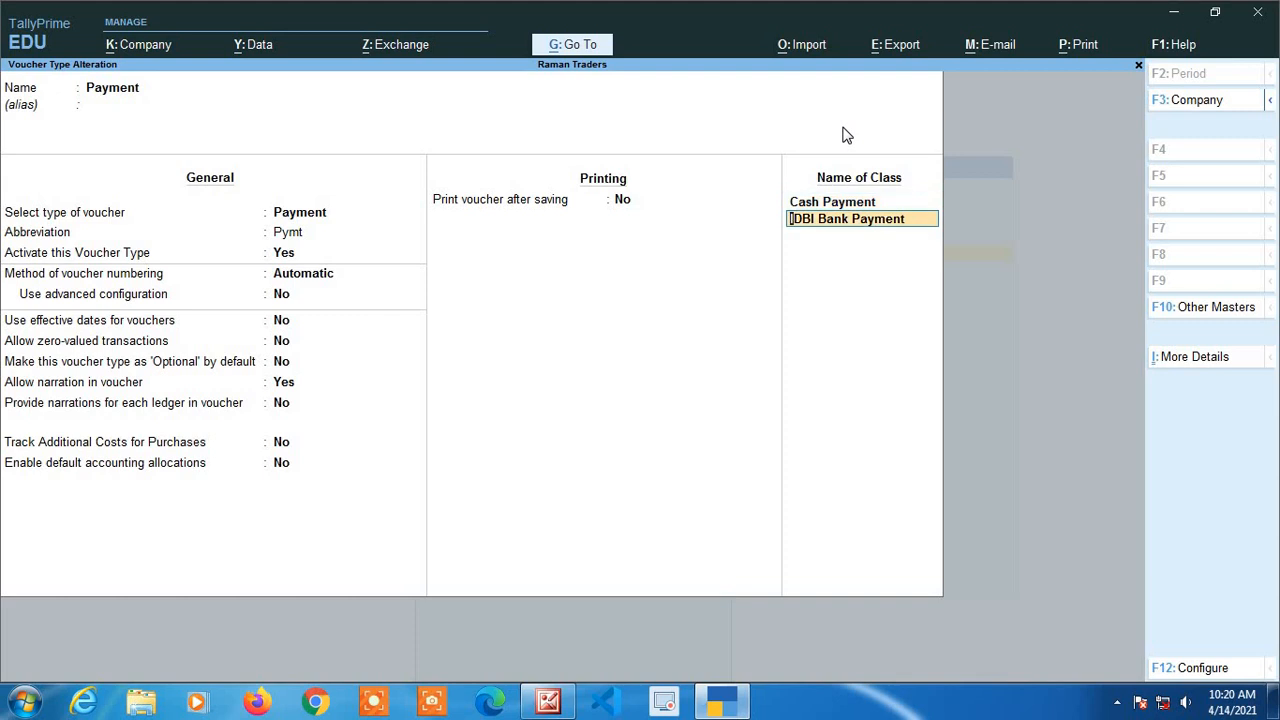
key(Return)
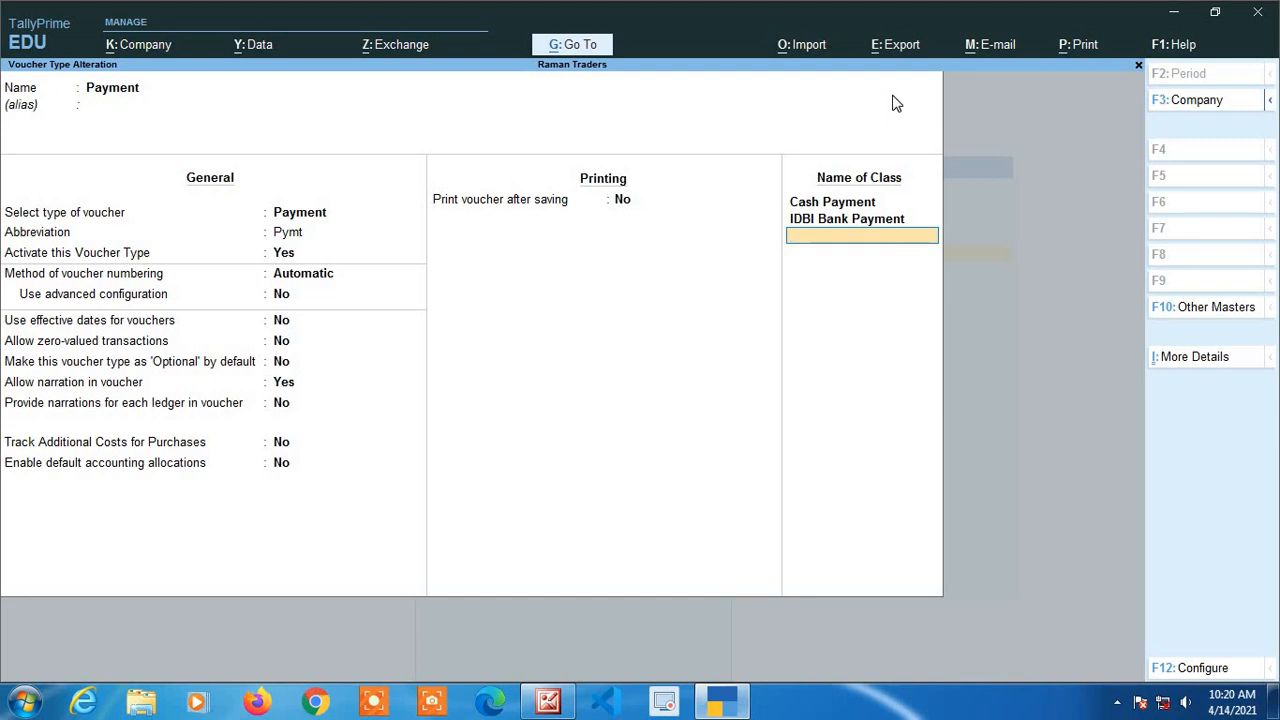
key(Up)
key(Up)
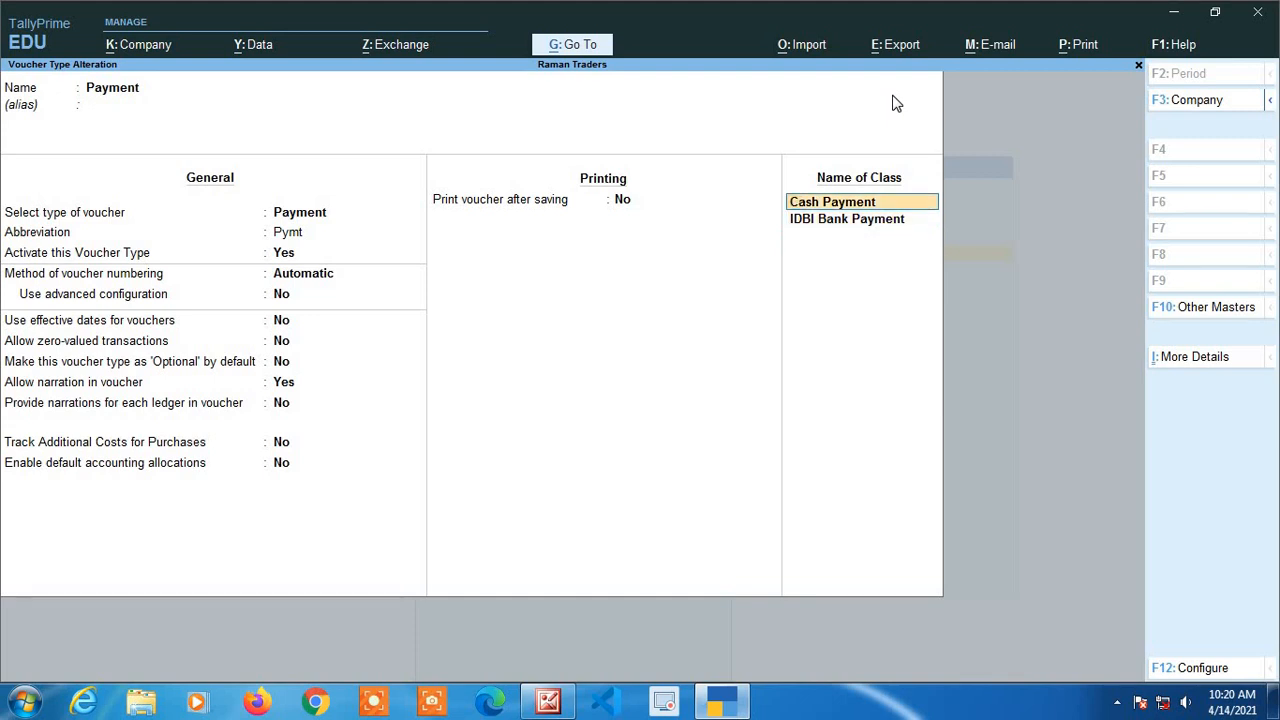
key(Down)
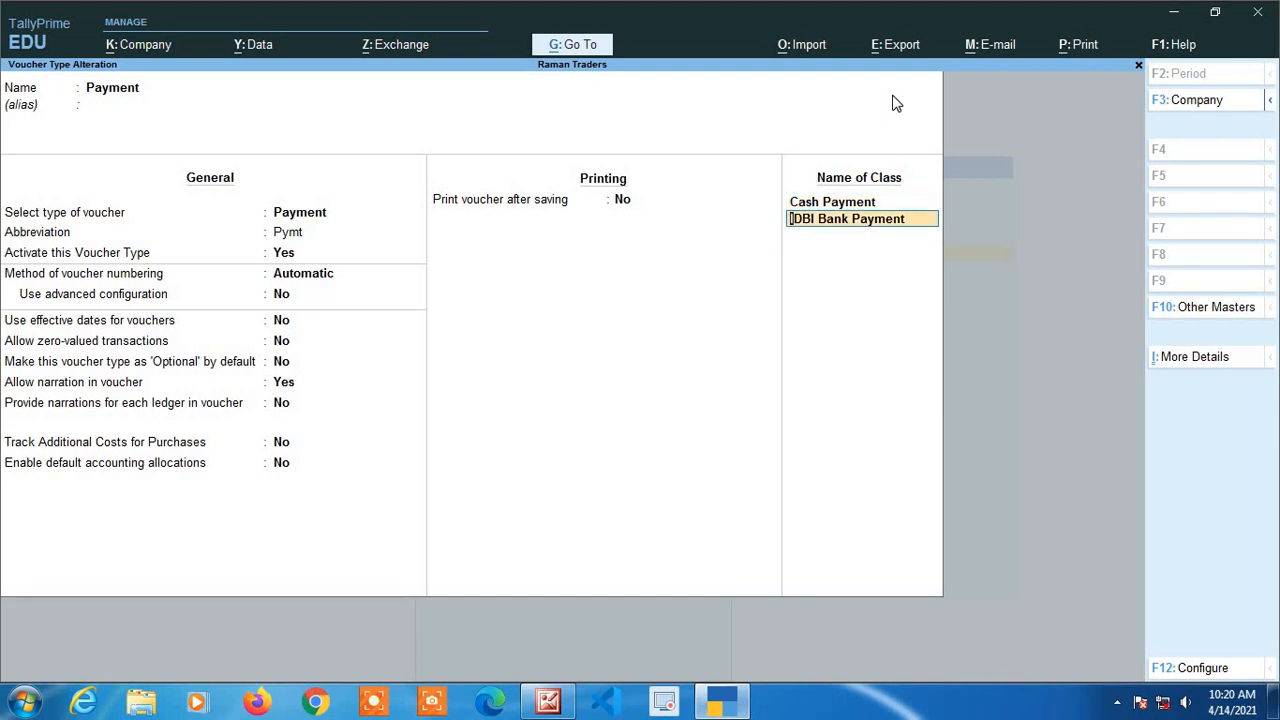
key(Down)
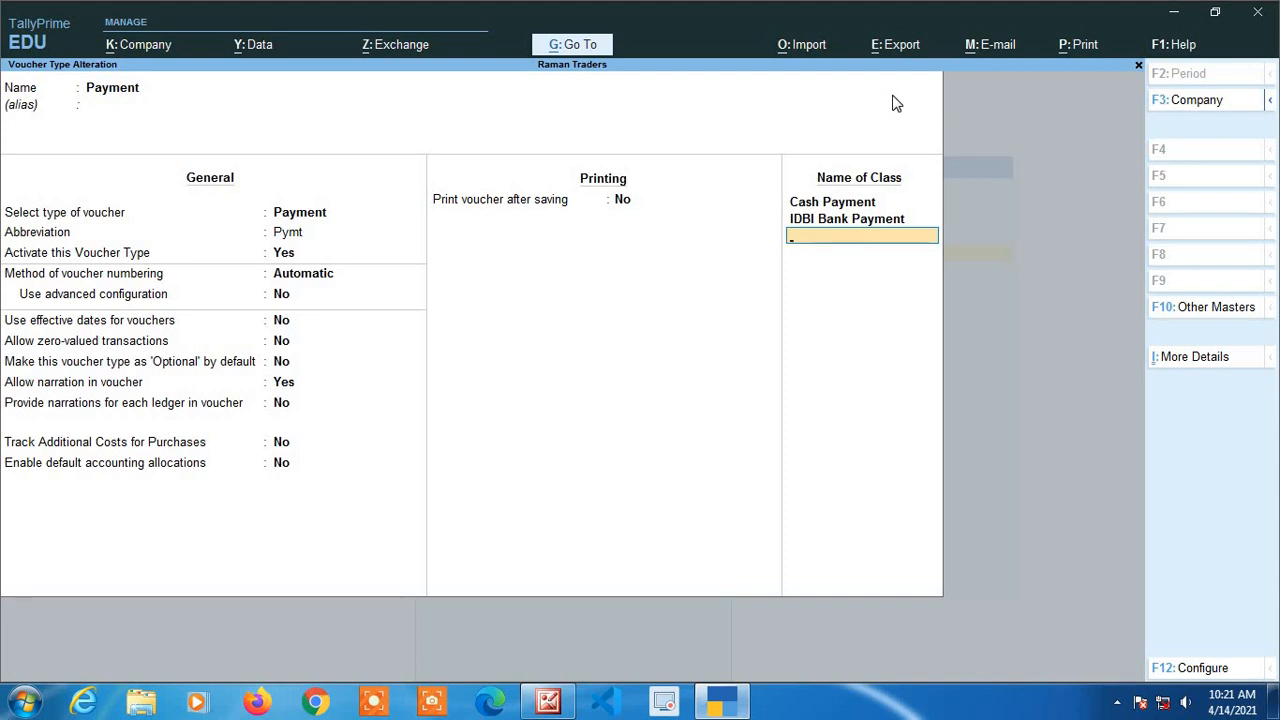
text(SBI Bank Payment)
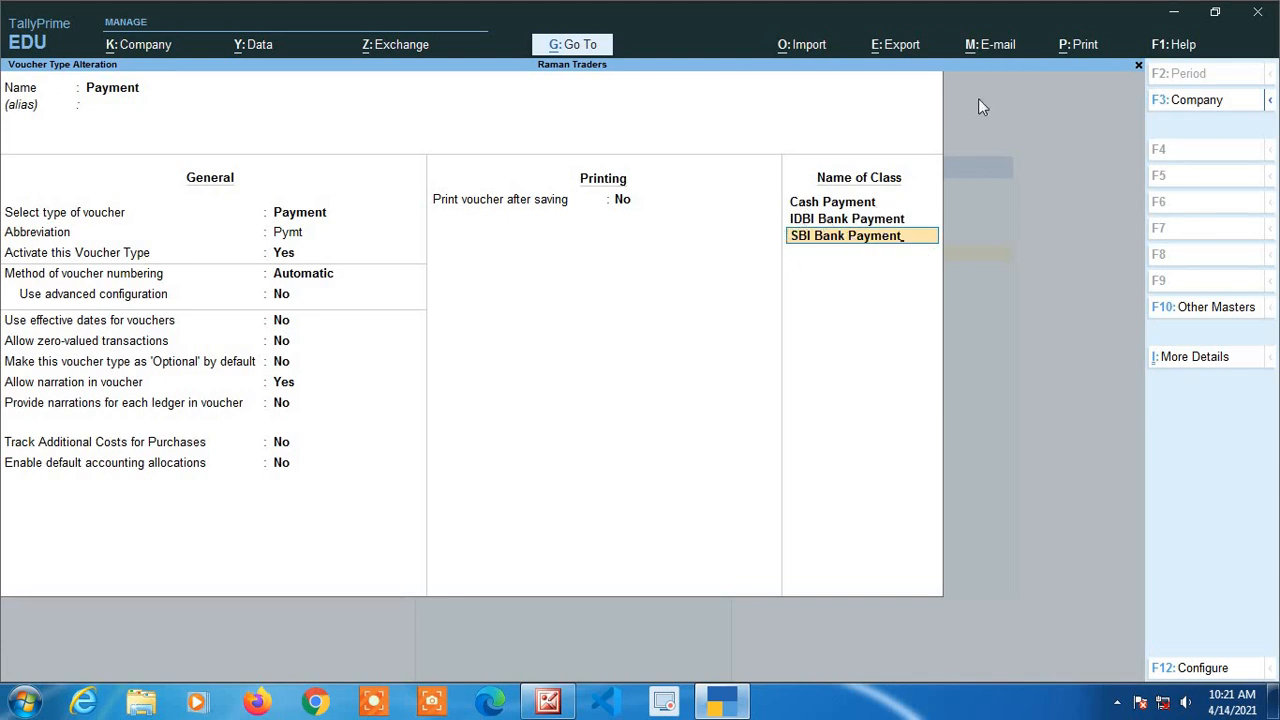
Assign the SBI C/A ledger to the SBI Bank Payment class without group restrictions, and save the Payment voucher type.
key(Return)
key(Return)
key(Return)
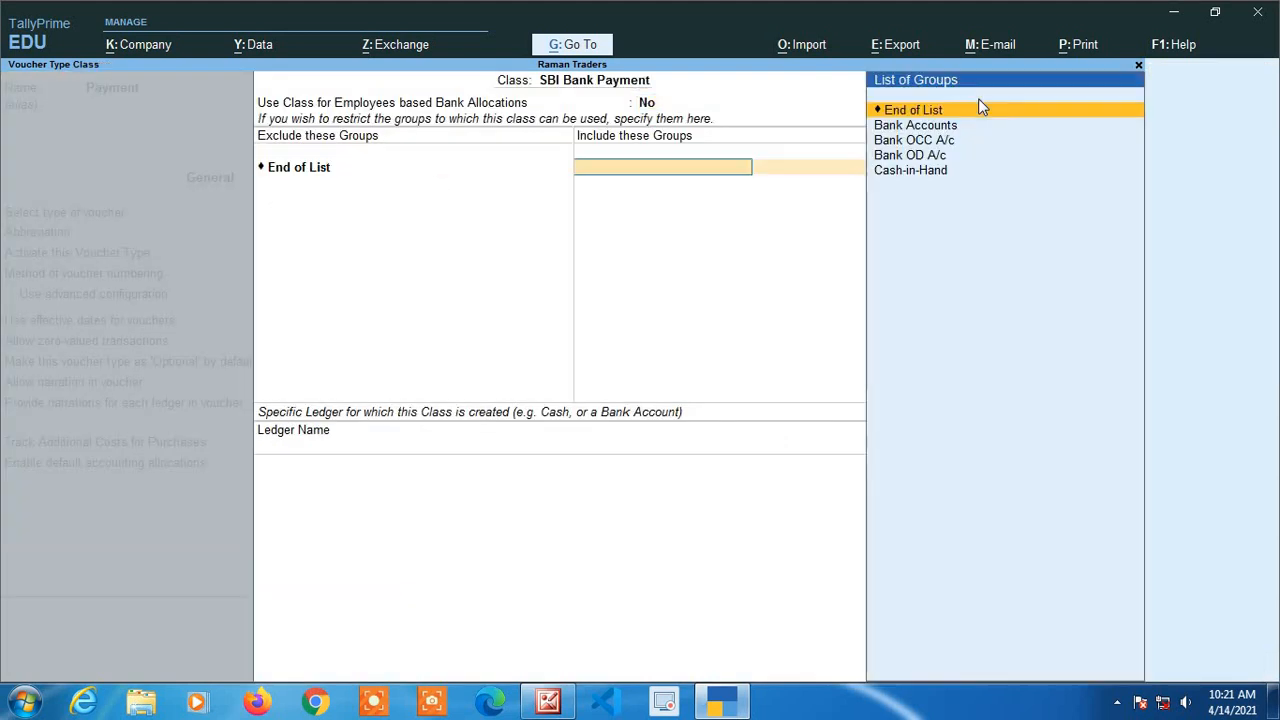
key(Return)
key(Down)
key(Down)
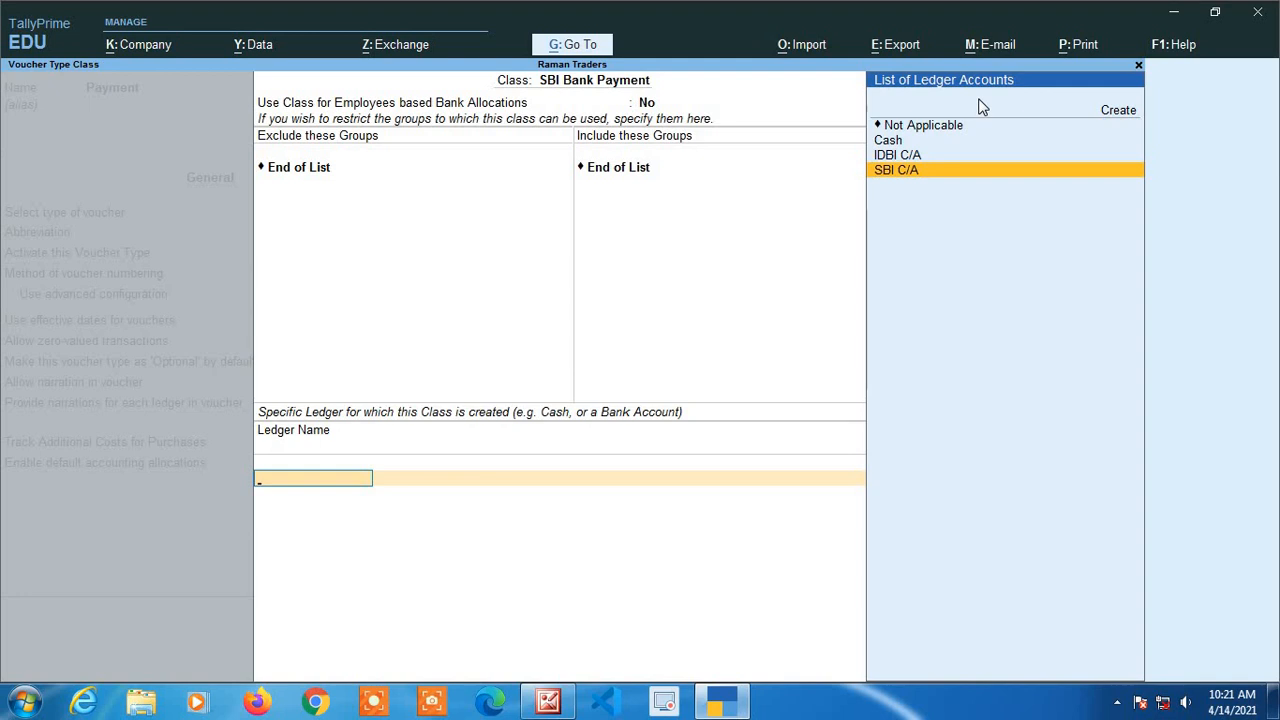
key(Return)
key(Return)
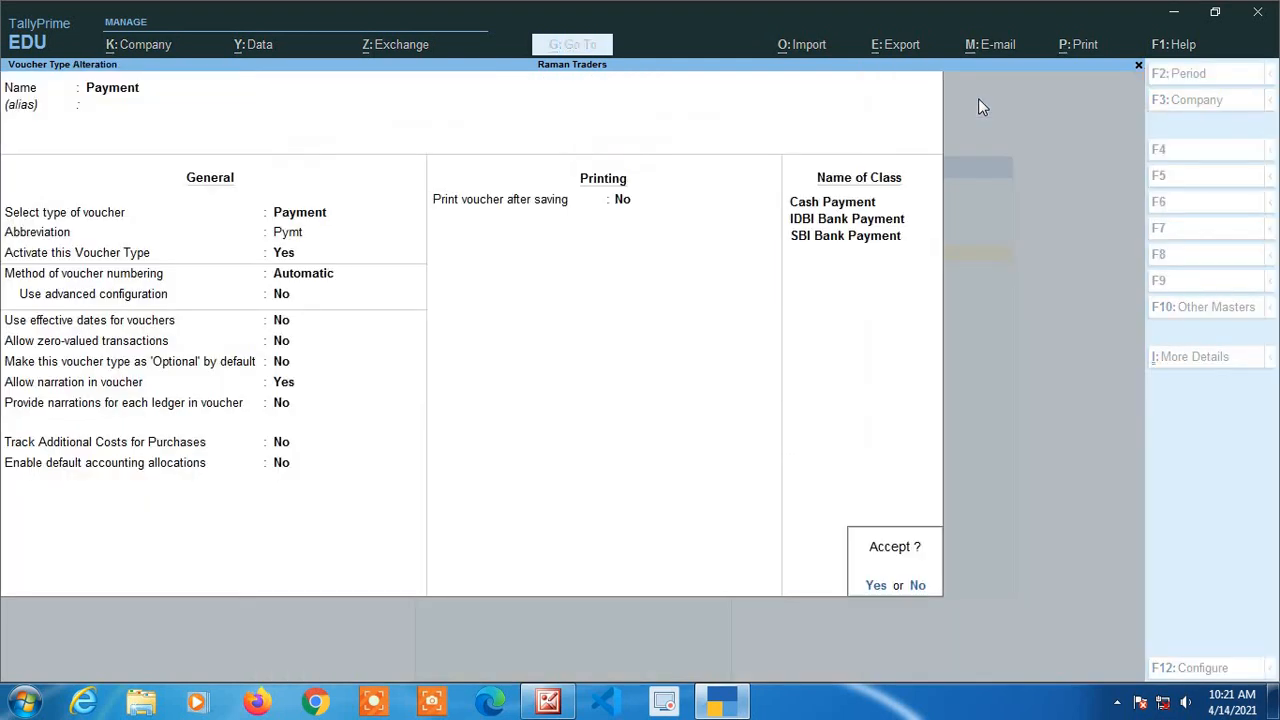
key(Return)
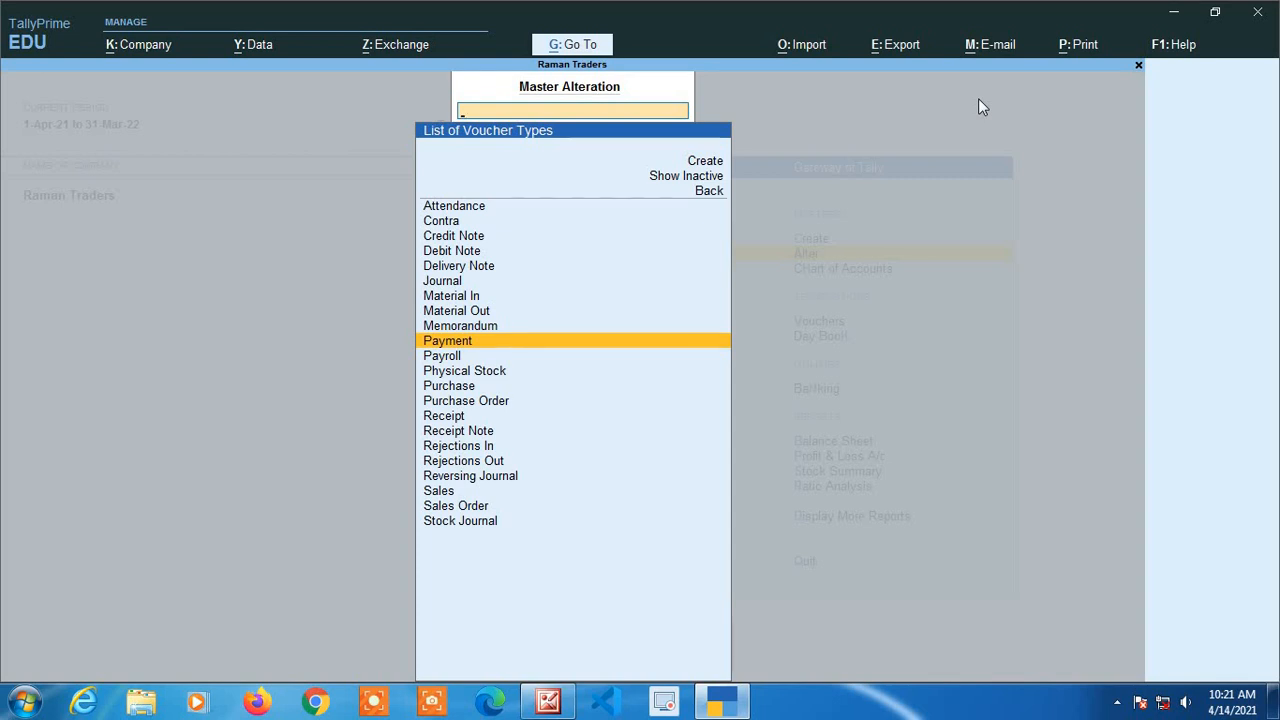
Open the Receipt voucher type for alteration and add a class named SBI Bank Receive, keeping all other settings.
text(Rec)
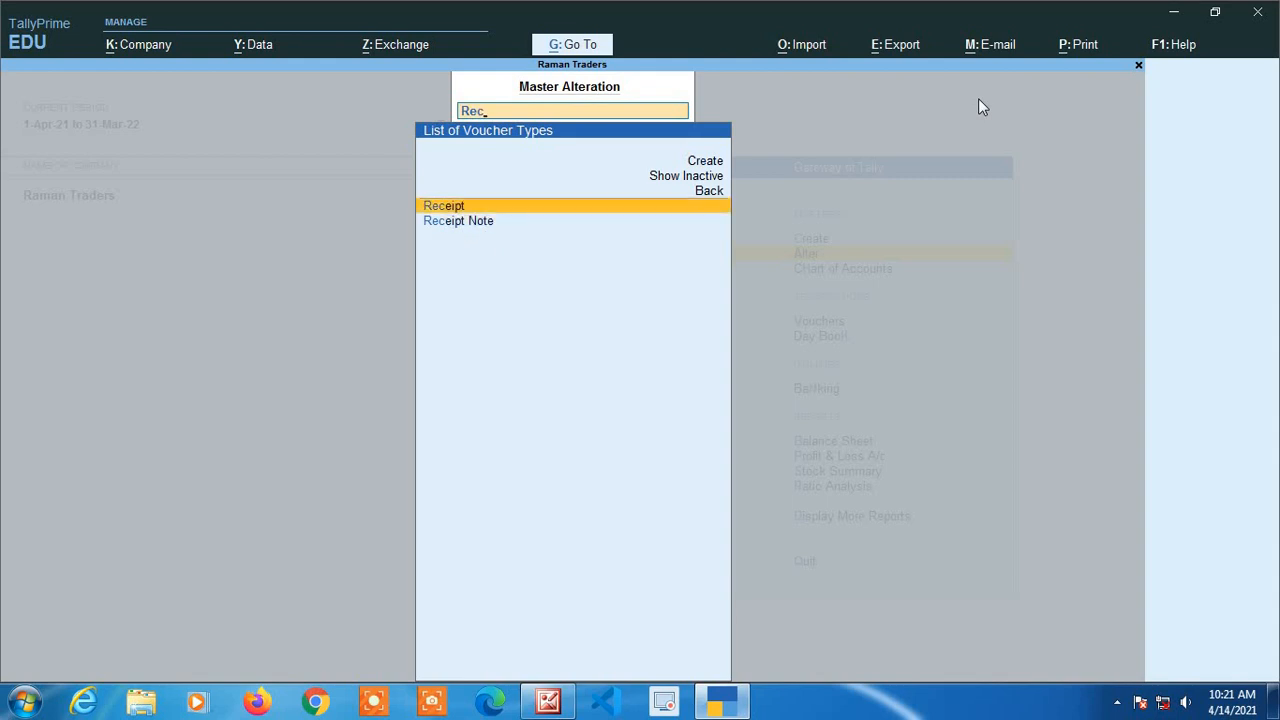
key(Return)
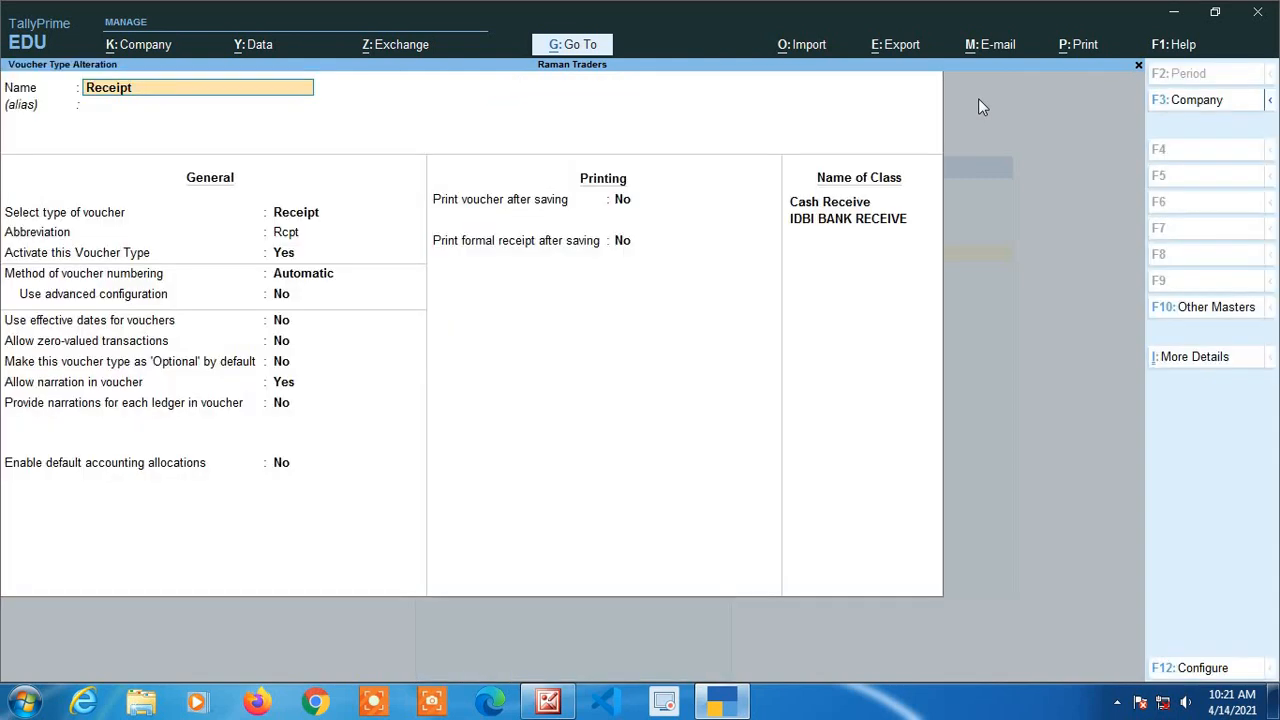
key(Return)
key(Return)
key(Return)
key(Return)
key(Return)
key(Return)
key(Return)
key(Return)
key(Return)
key(Return)
key(Return)
key(Return)
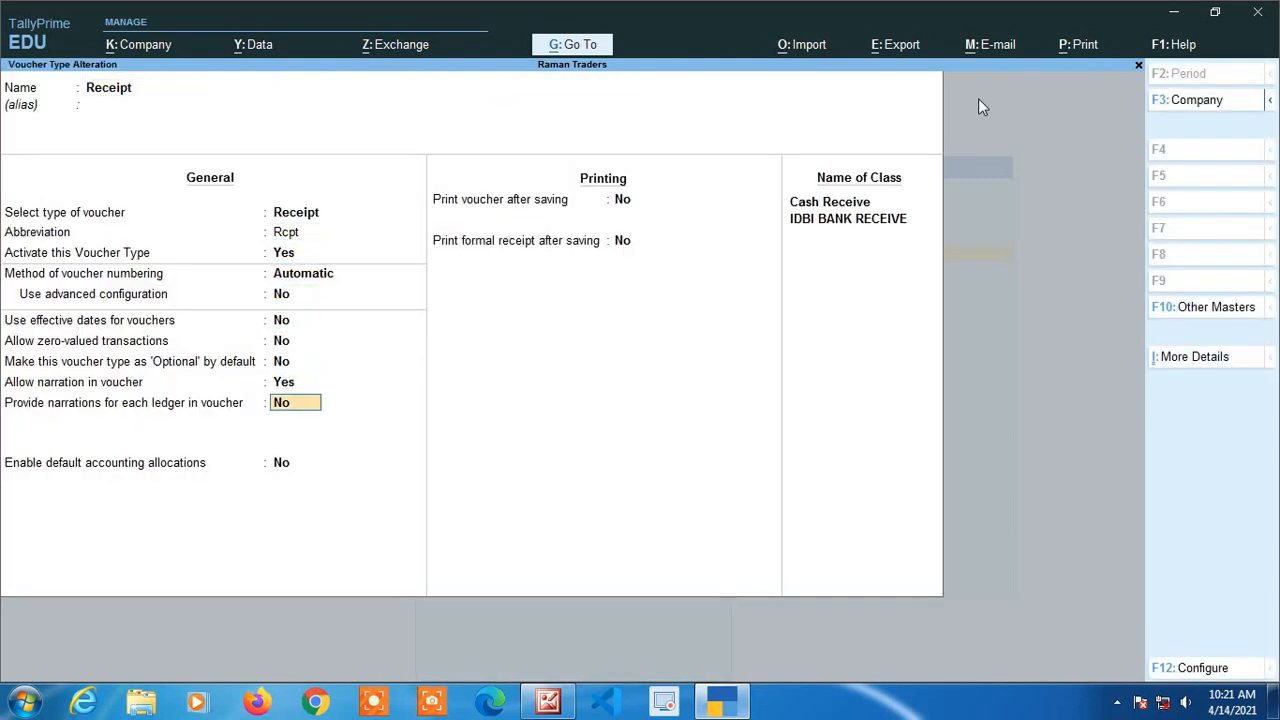
key(Return)
key(Return)
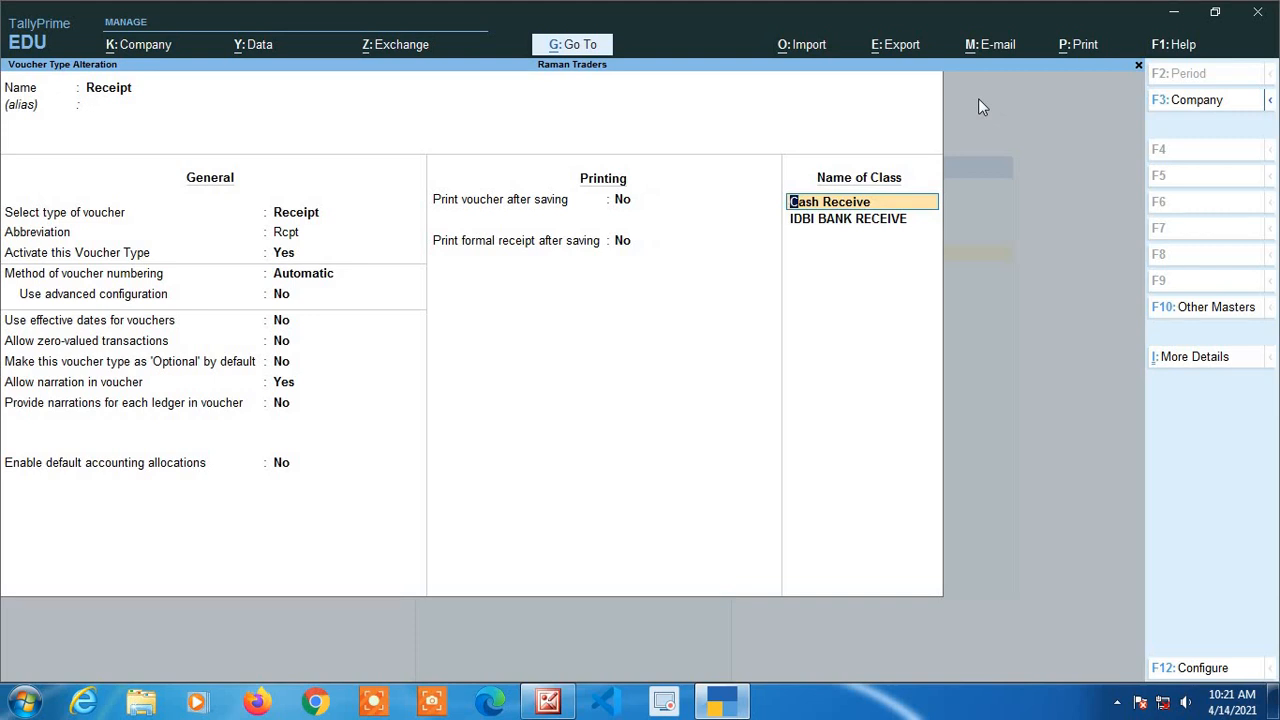
key(Return)
key(Return)
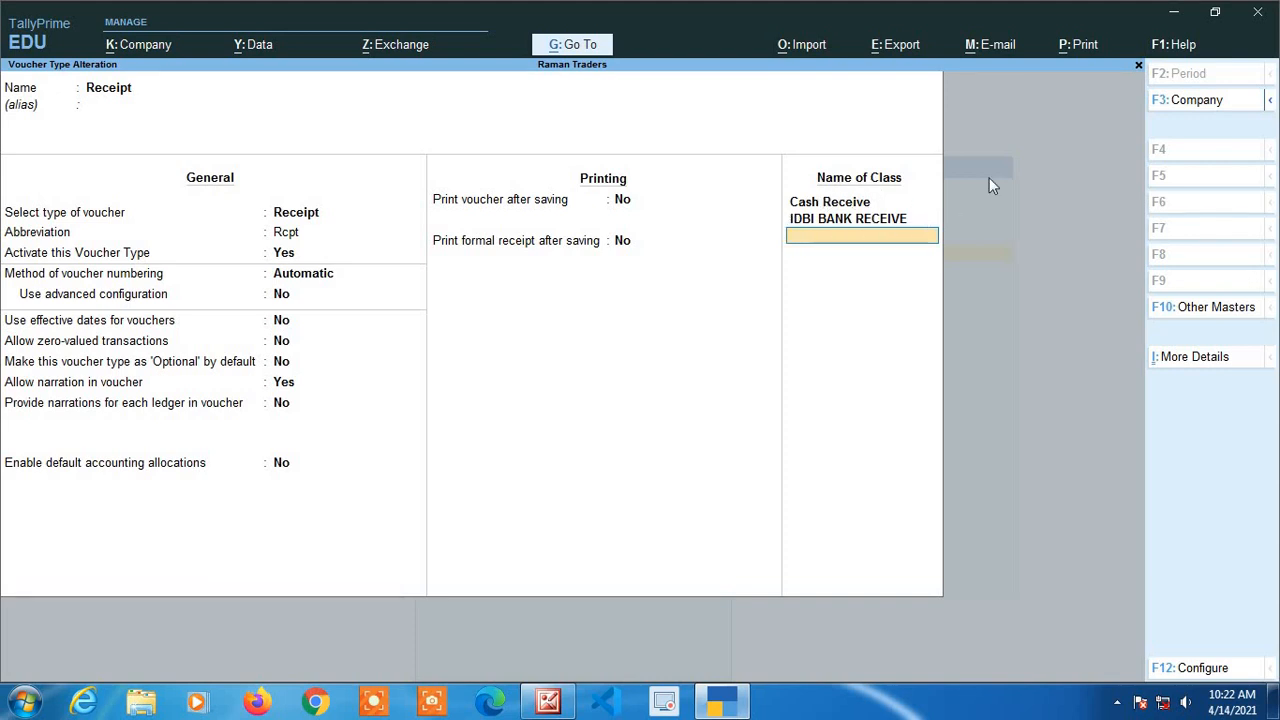
text(SBI Bank Receive)
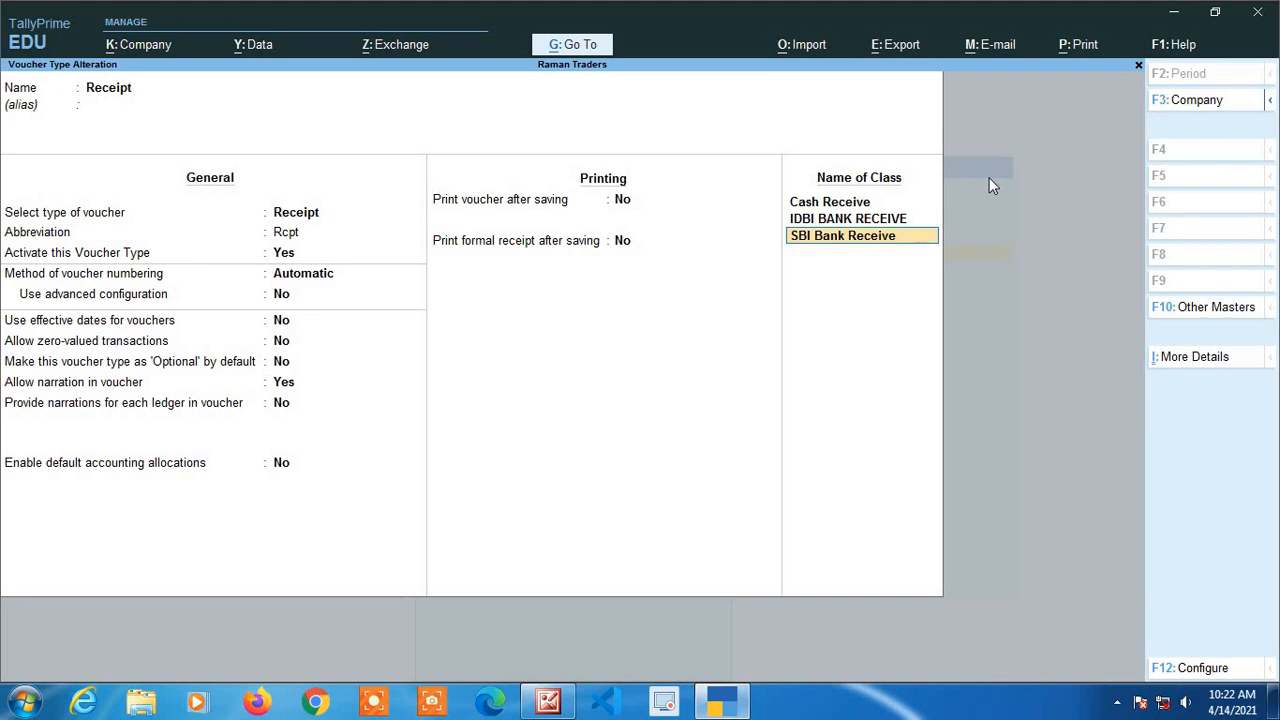
Assign the SBI C/A ledger to the SBI Bank Receive class without group restrictions, and save the Receipt voucher type.
key(Return)
key(Return)
key(Return)
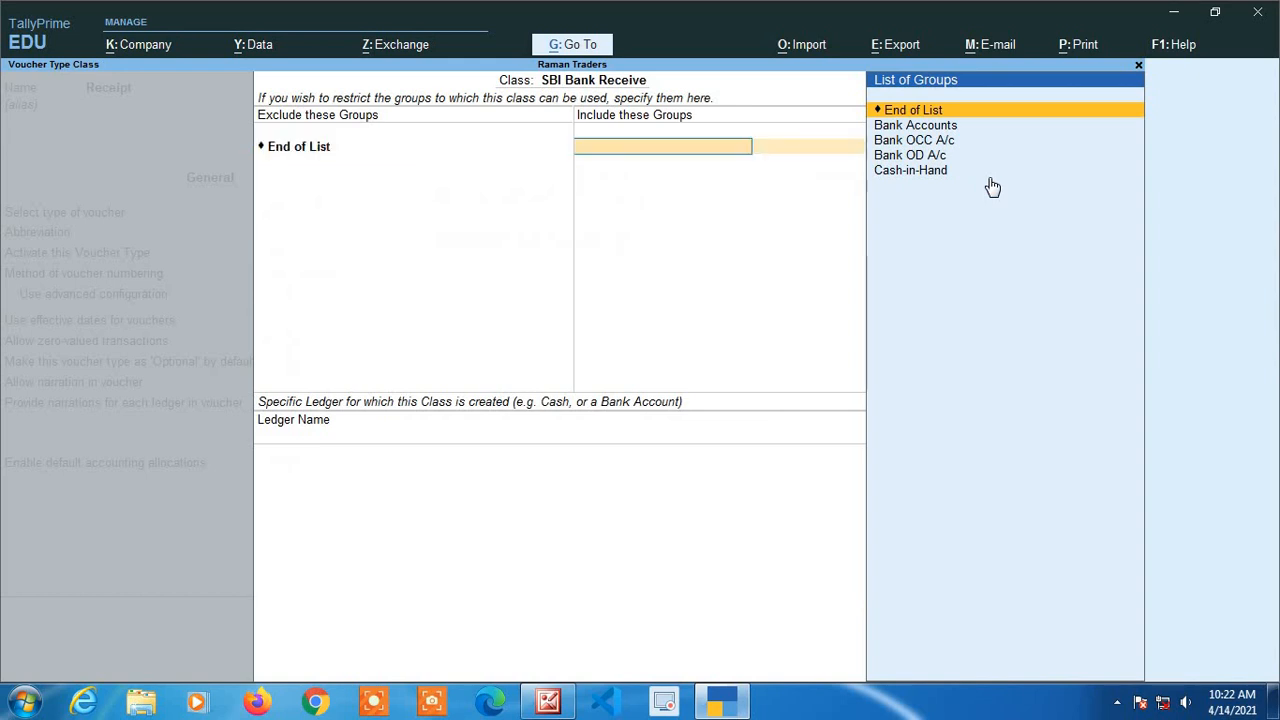
key(Down)
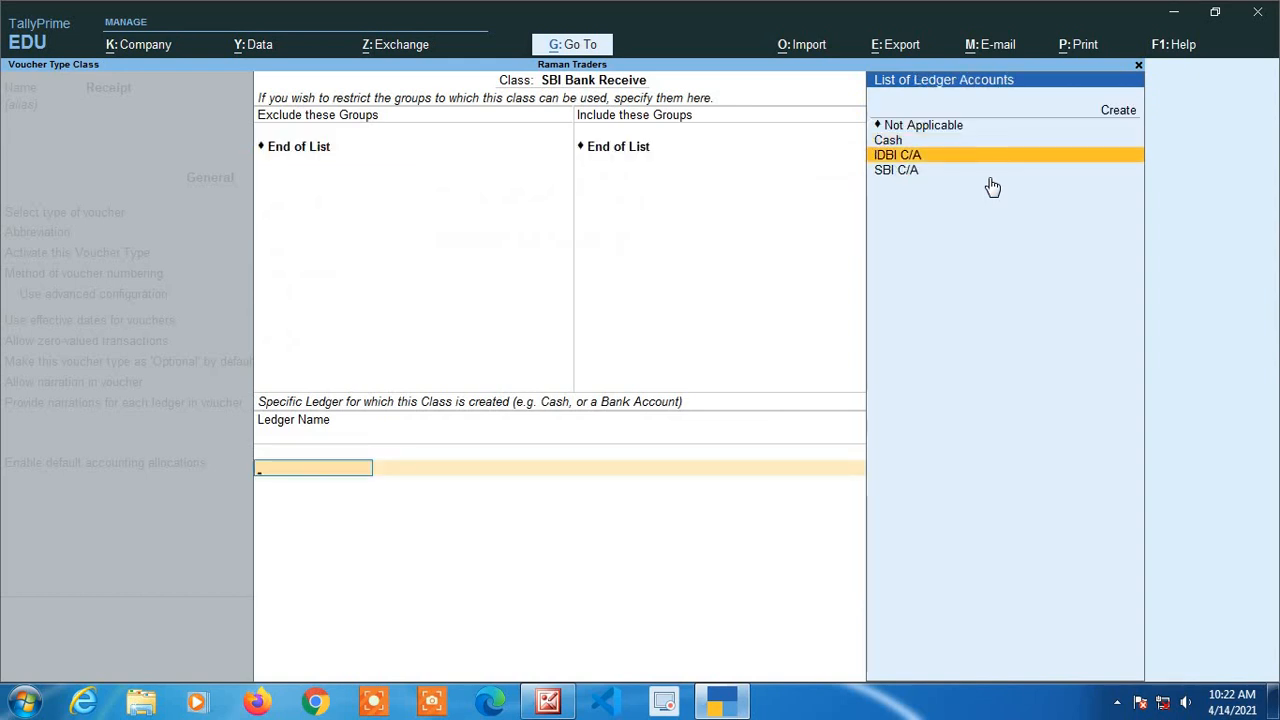
key(Down)
key(Return)
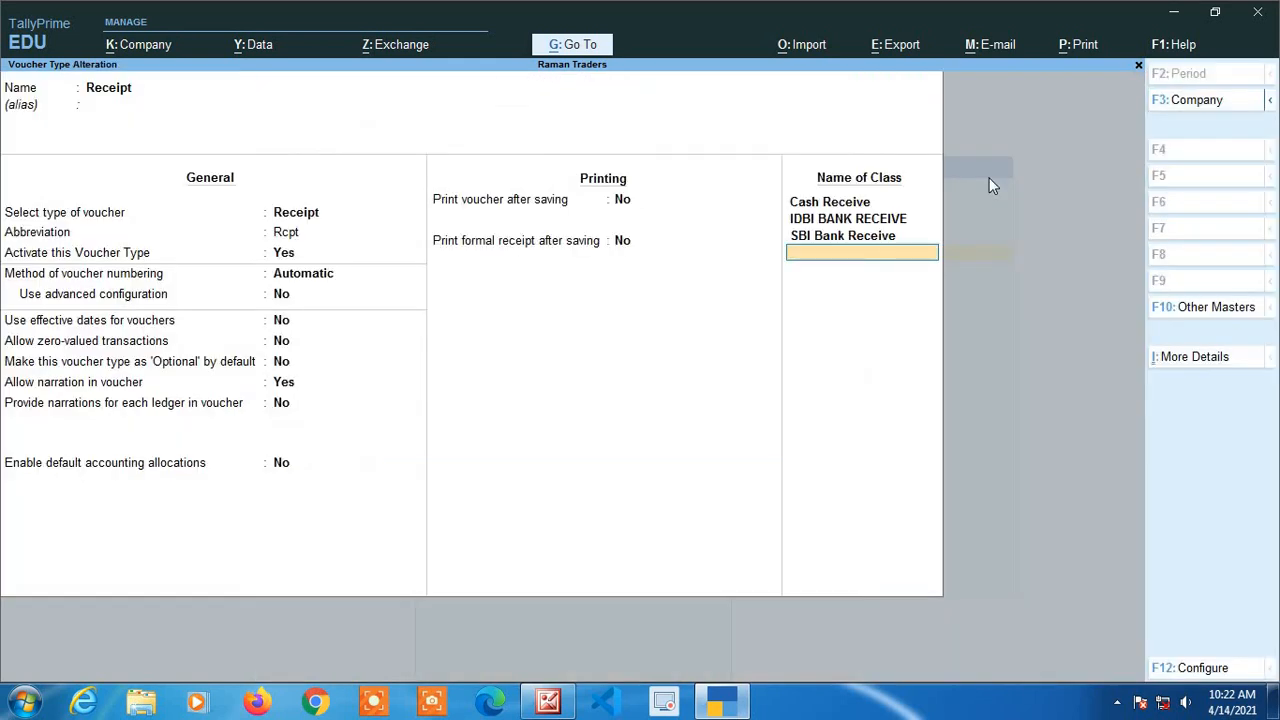
key(Return)
key(Return)
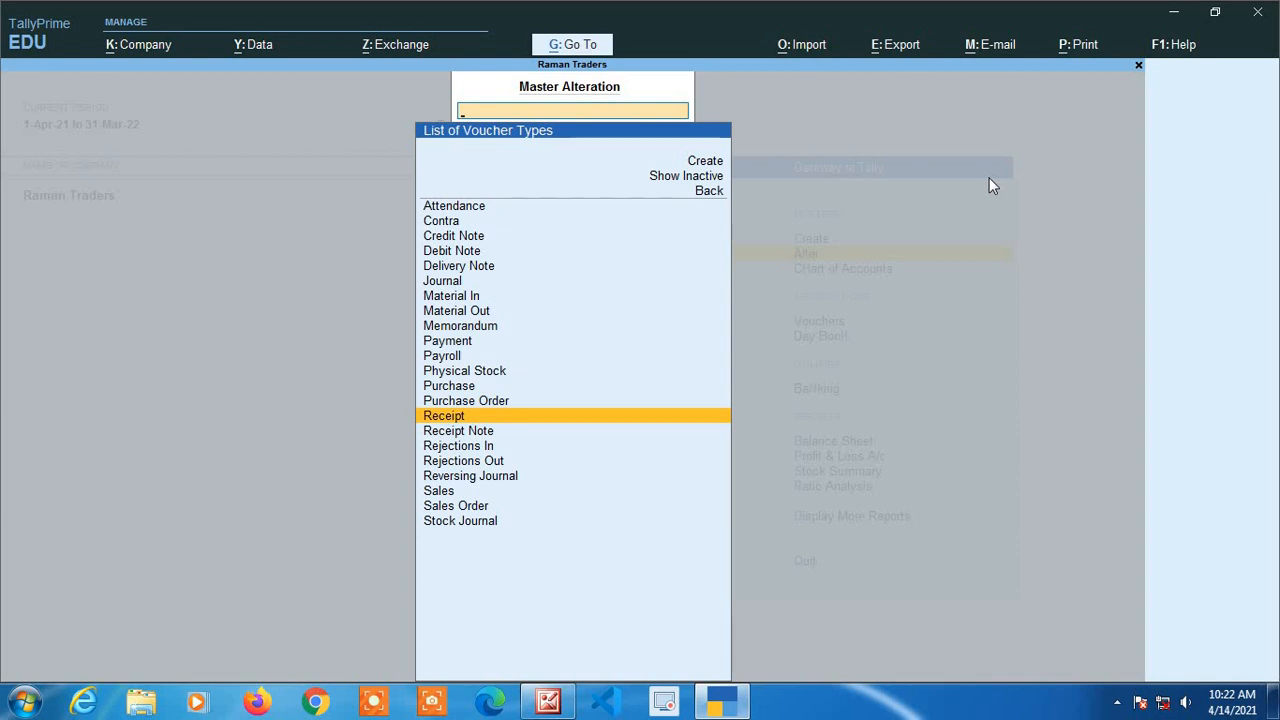
Open the Contra voucher type for alteration and add a class named SBI Bank Deposit, keeping all other settings.
text(Co)
key(Return)
key(Return)
key(Return)
key(Return)
key(Return)
key(Return)
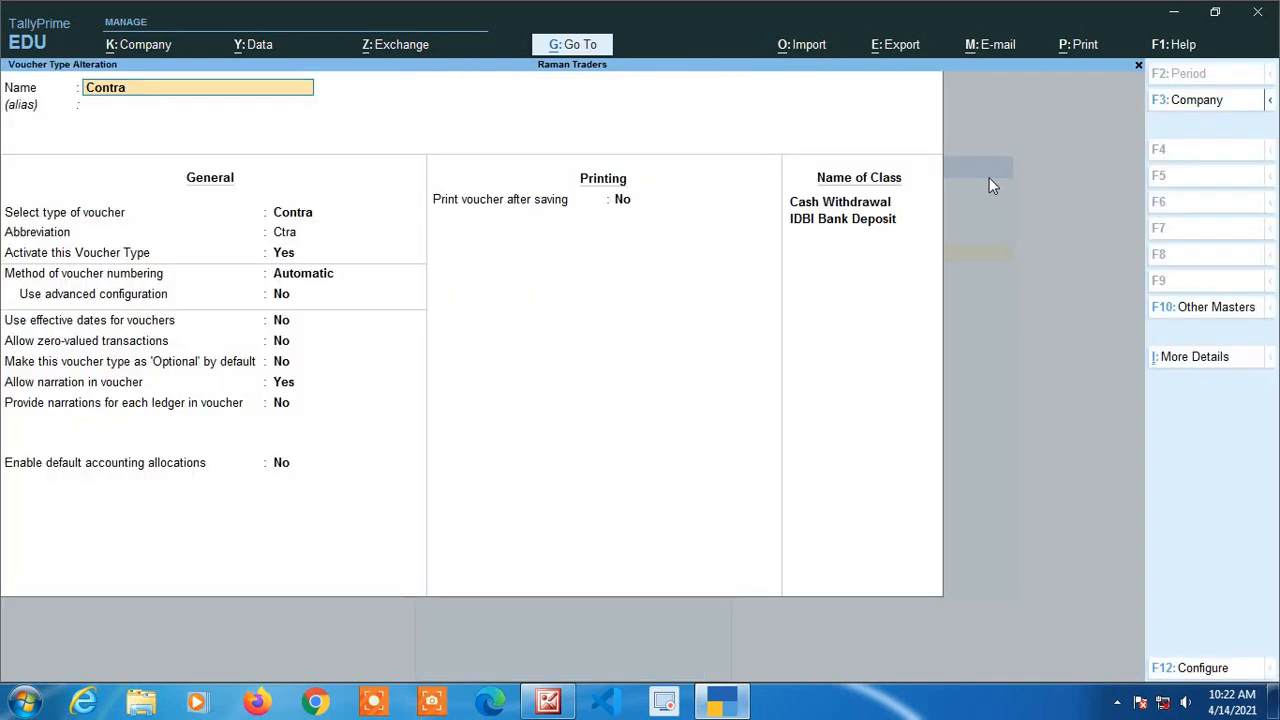
key(Return)
key(Return)
key(Return)
key(Return)
key(Return)
key(Return)
key(Return)
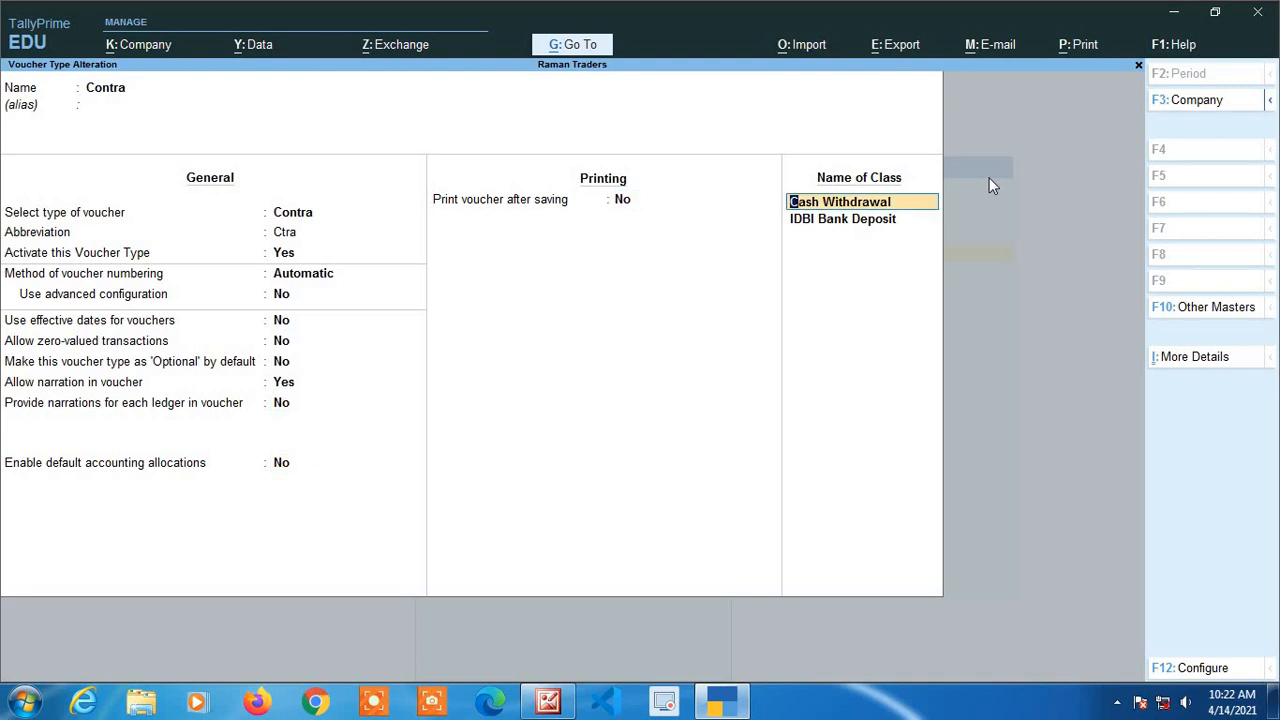
key(Return)
key(Return)
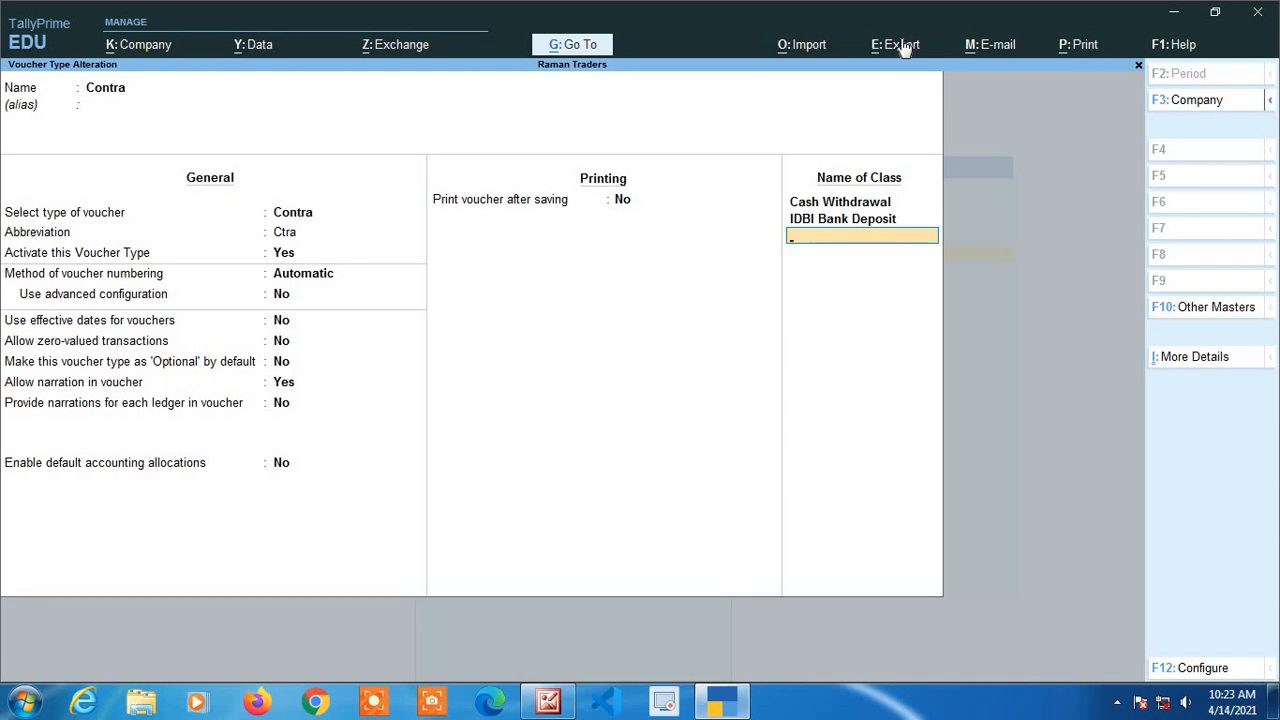
text(SBI Bank Deposit)
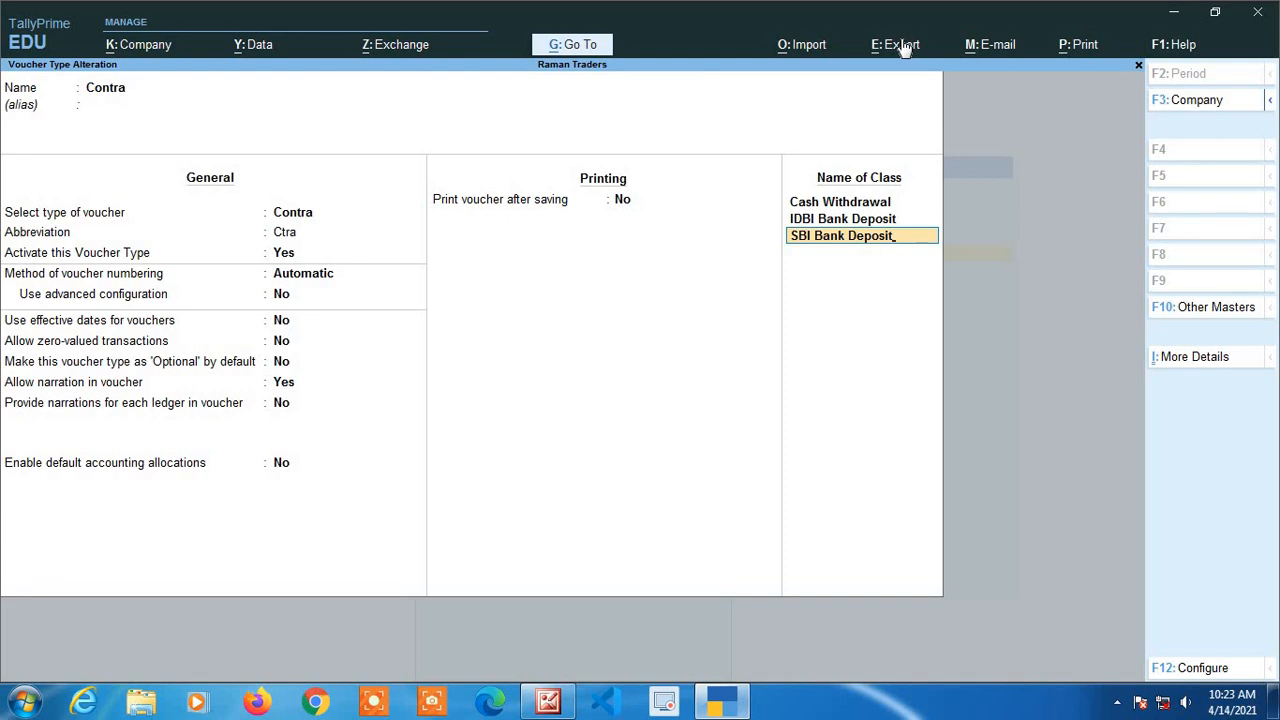
Assign the SBI C/A ledger to the SBI Bank Deposit class without group restrictions, keeping the Contra voucher type open for editing.
key(Return)
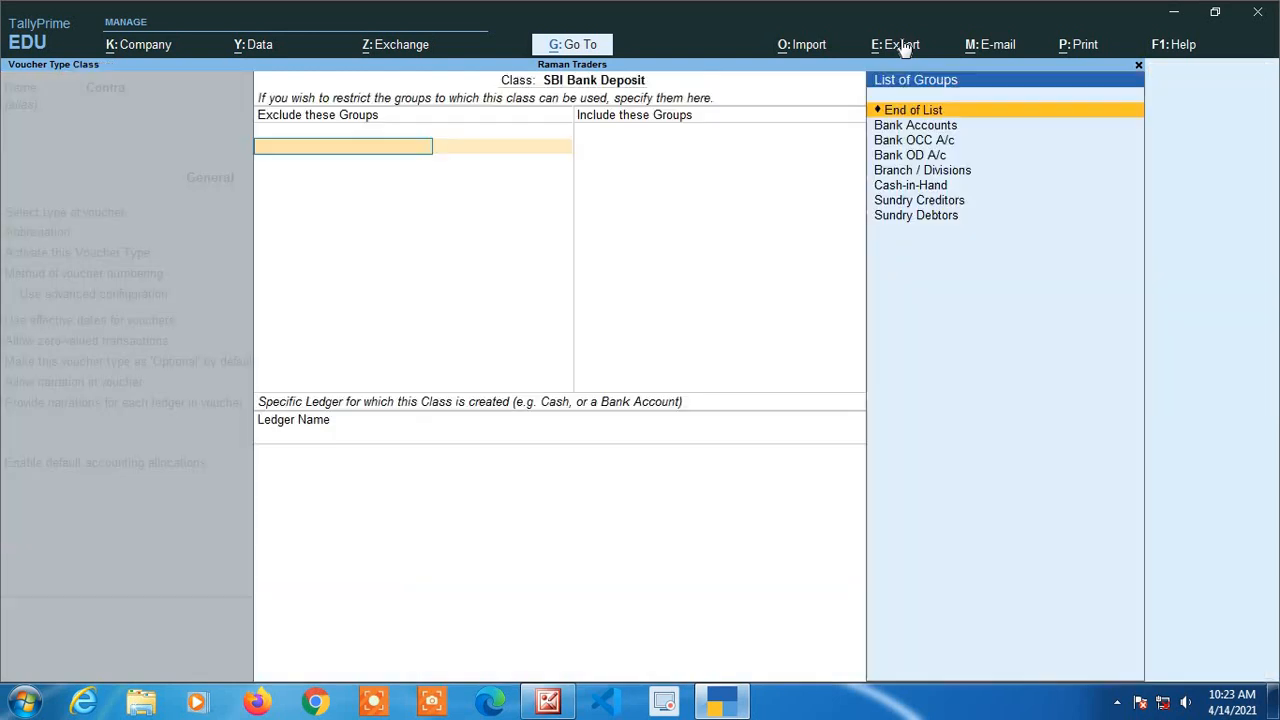
key(Return)
key(Return)
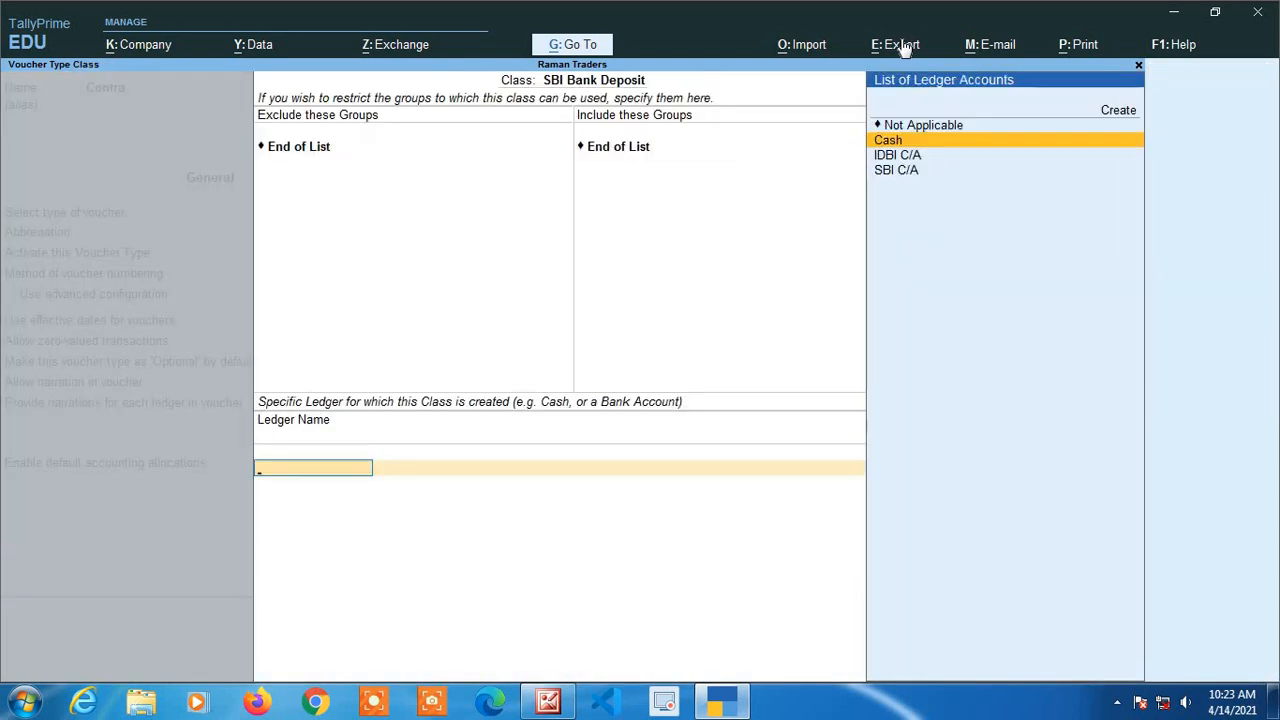
key(Down)
key(Down)
key(Return)
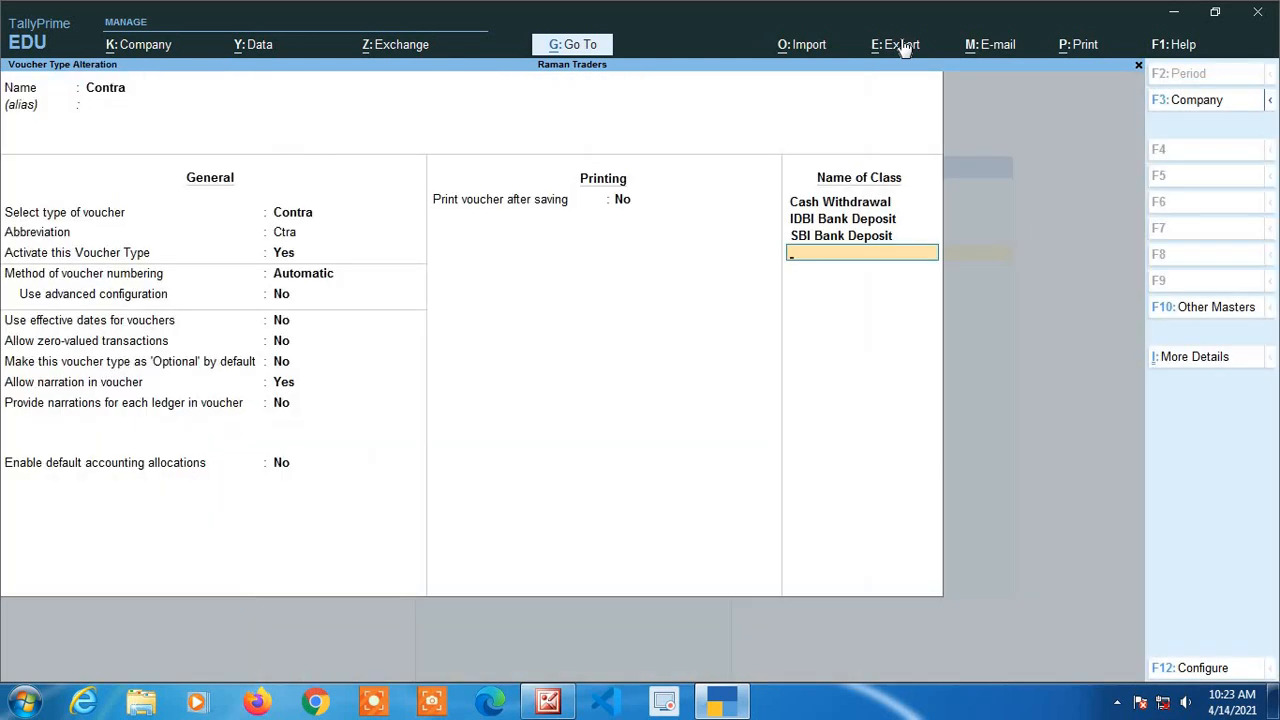
key(Return)
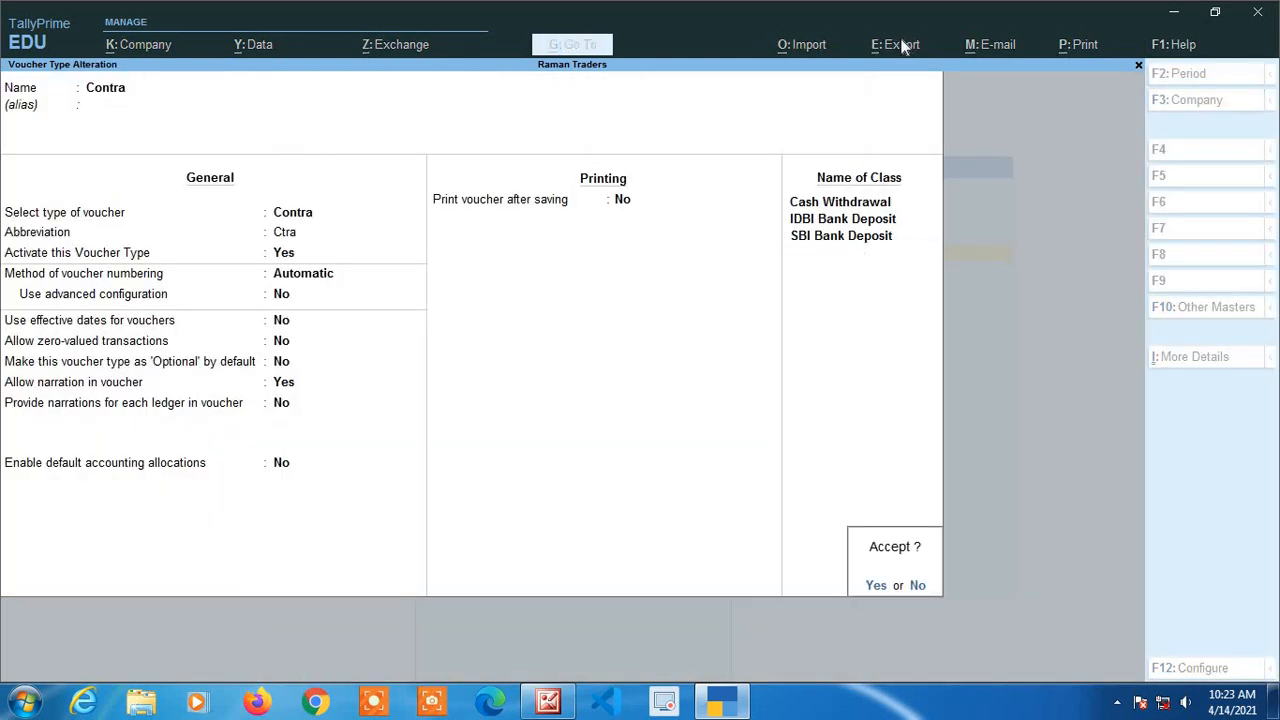
key(Escape)
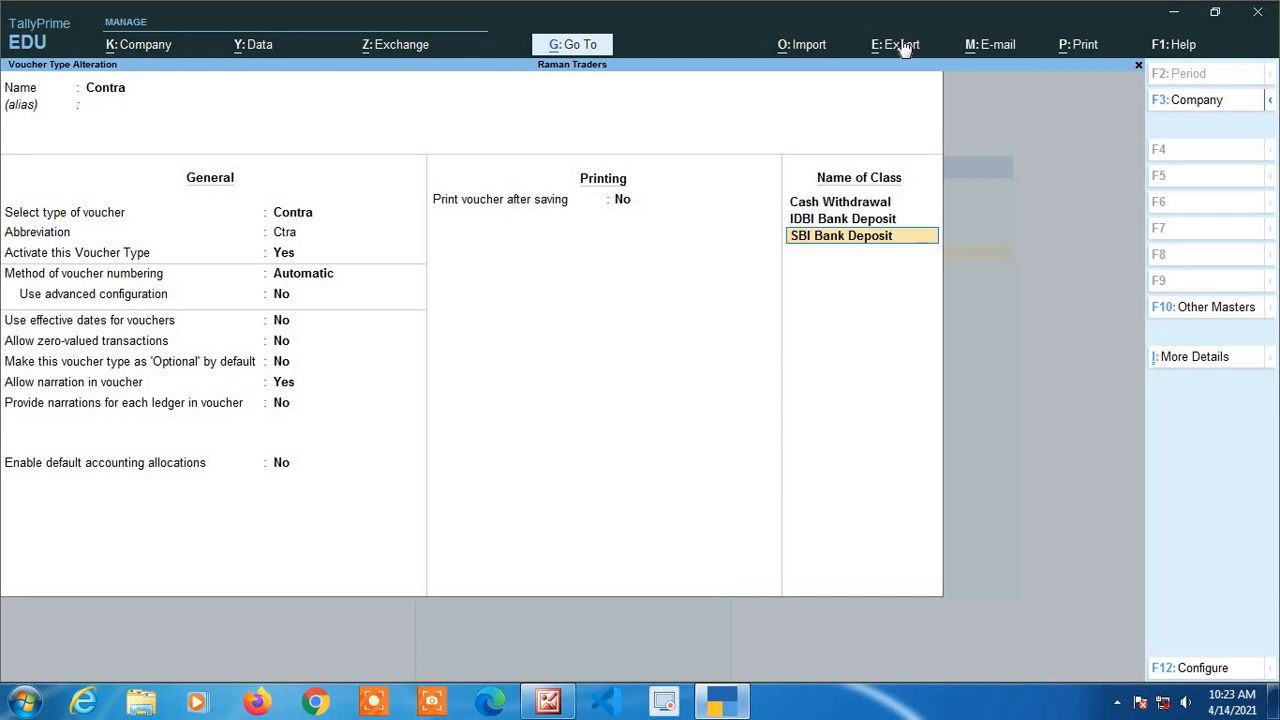
Add a Contra class named IDBI Bank in Transfer and assign it the IDBI C/A ledger without group restrictions.
key(Return)
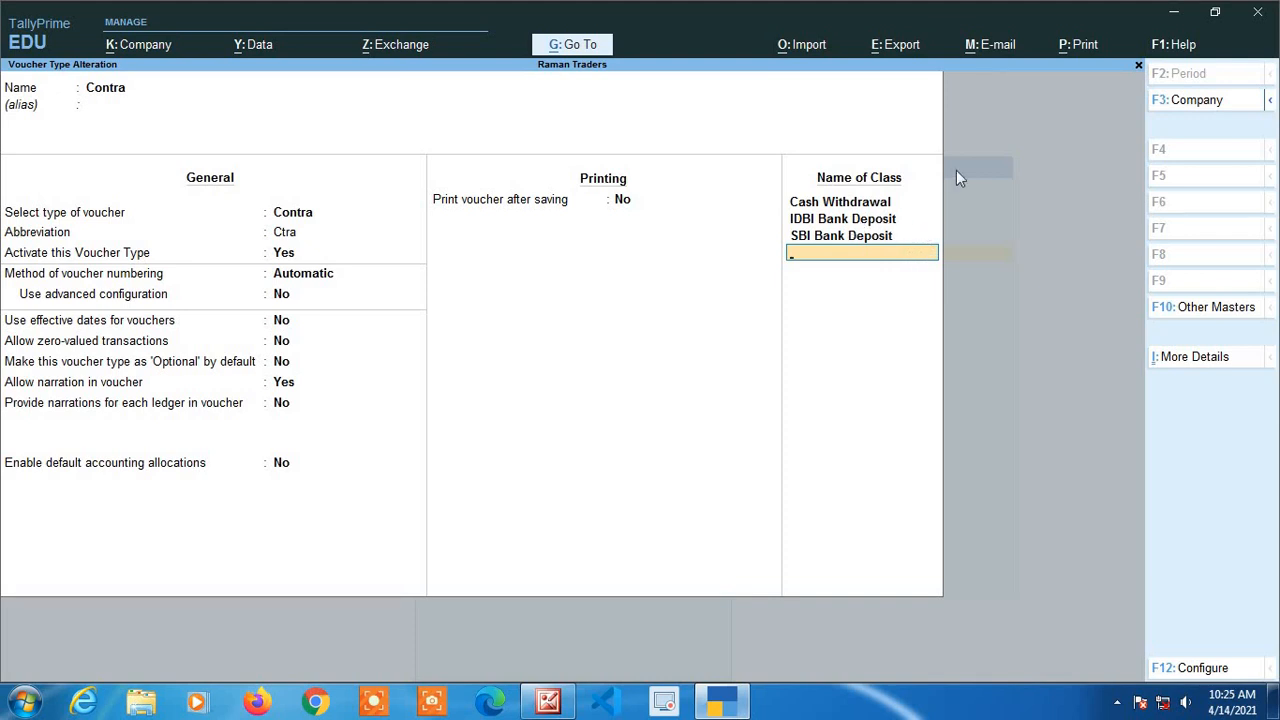
text(IDBI Bank in Transfer)
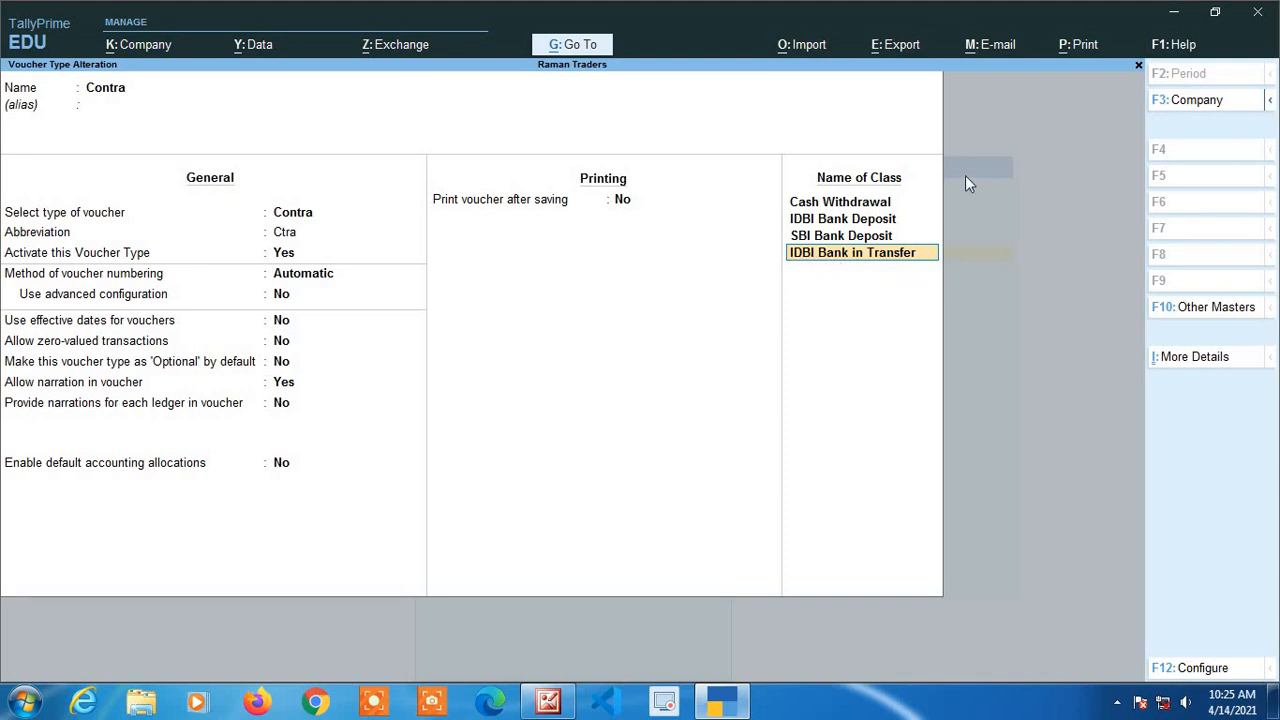
key(Return)
key(Return)
key(Return)
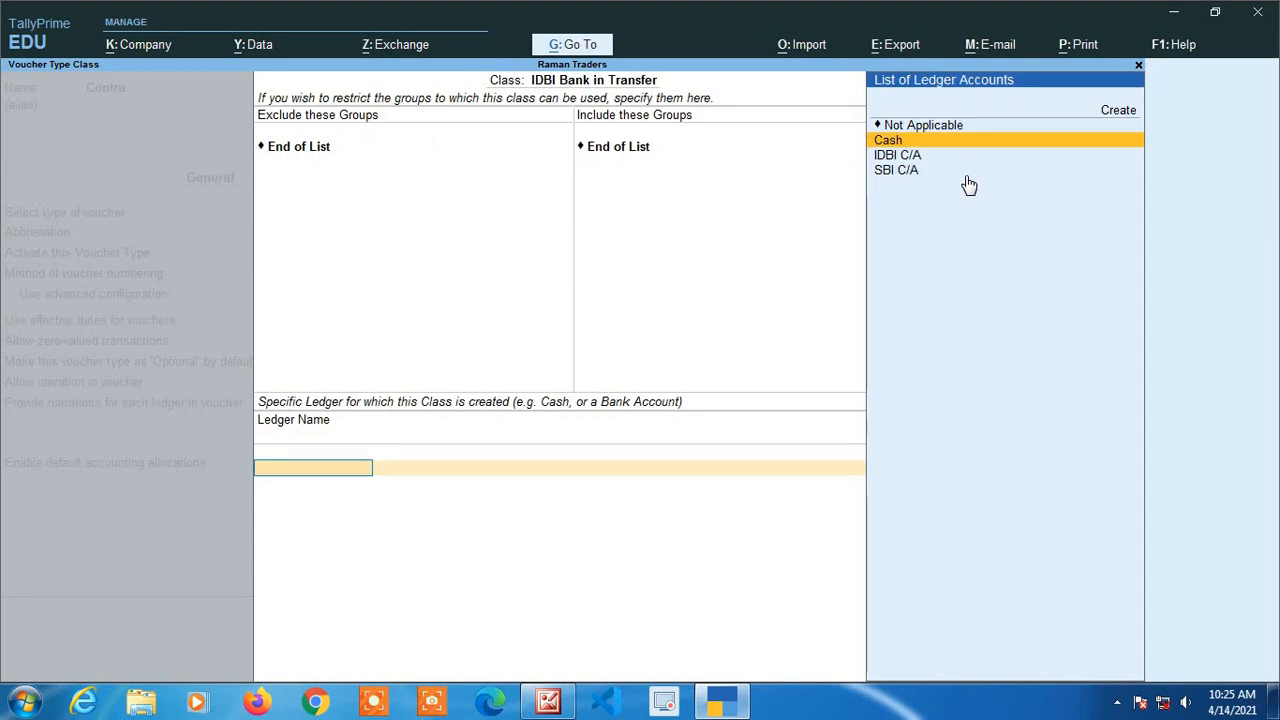
key(Down)
key(Return)
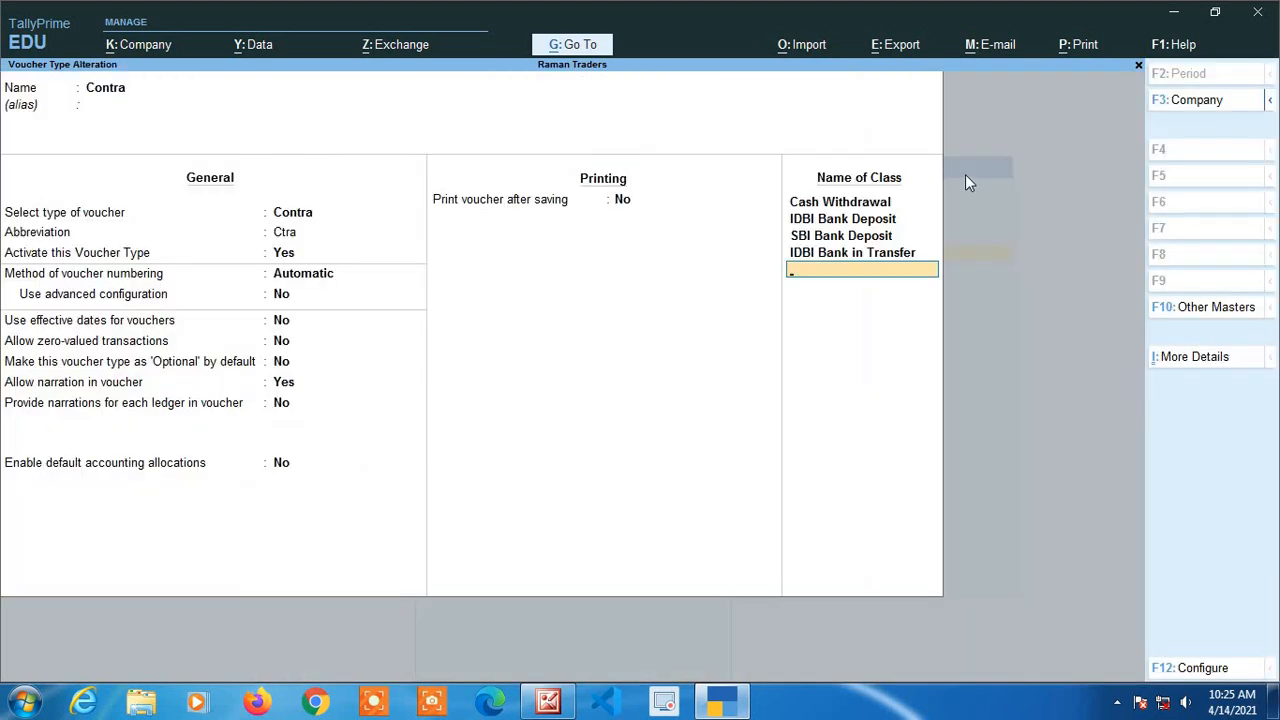
Add a Contra class named SBI Bank in Transfer and assign it the SBI C/A ledger without group restrictions.
text(SBI Bank in Transfer)
key(Return)
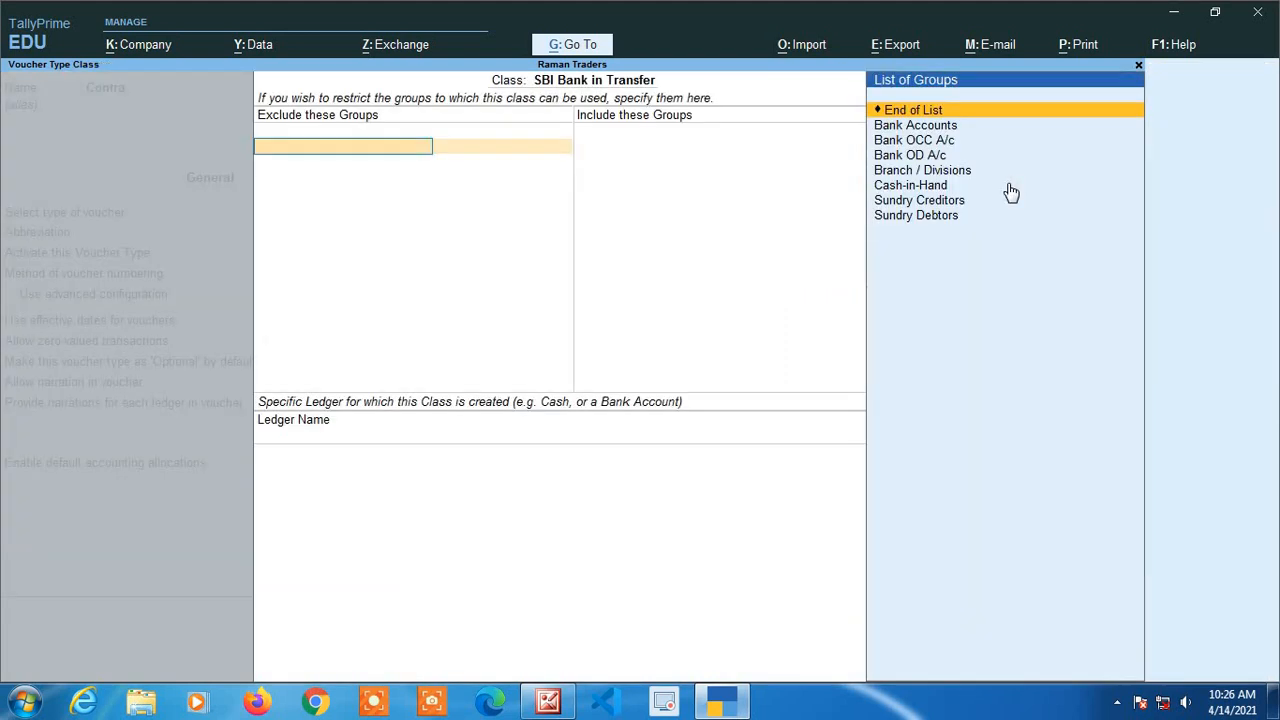
key(Return)
key(Return)
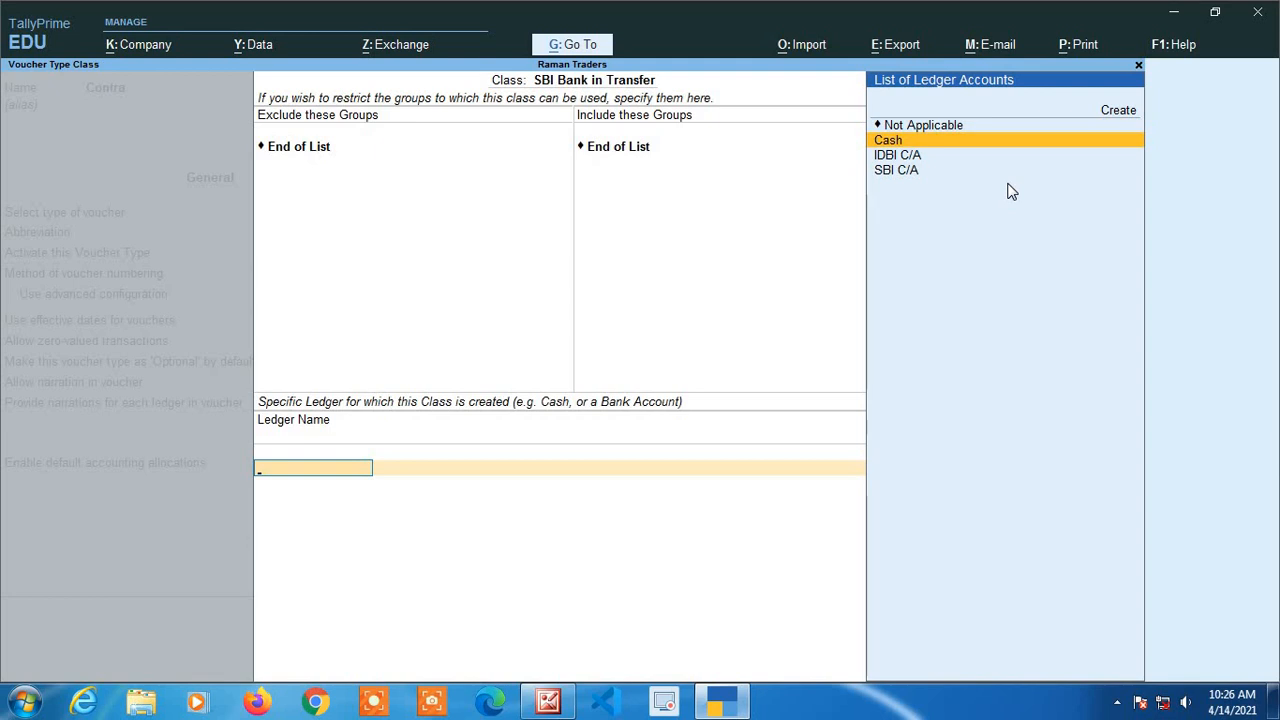
key(Down)
key(Down)
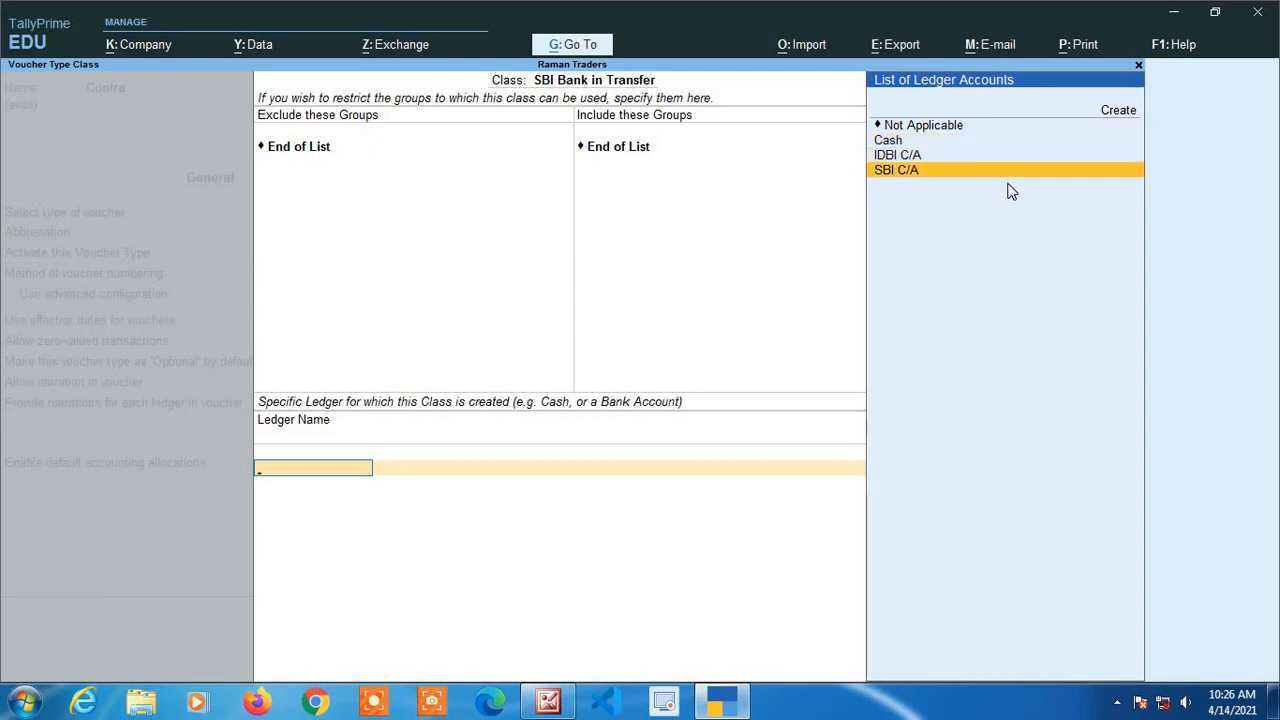
key(Return)
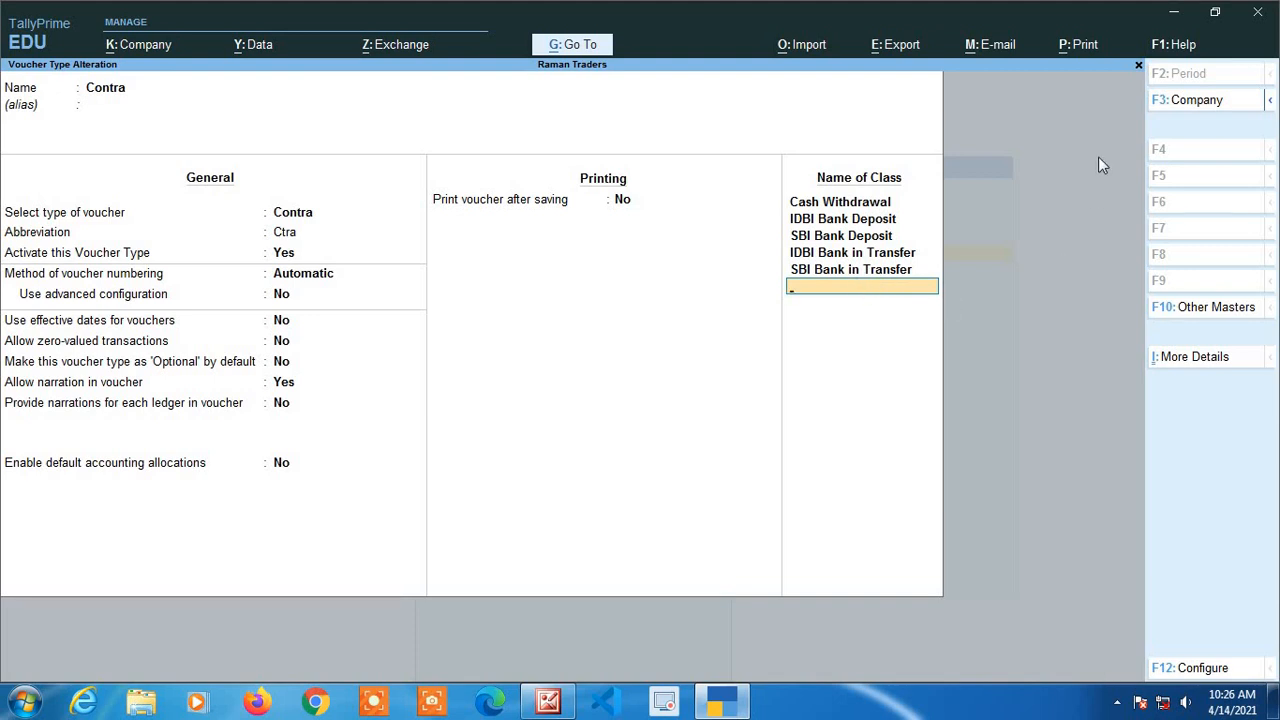
Save the Contra voucher type and return to the Gateway of Tally.
key(Return)
key(Return)
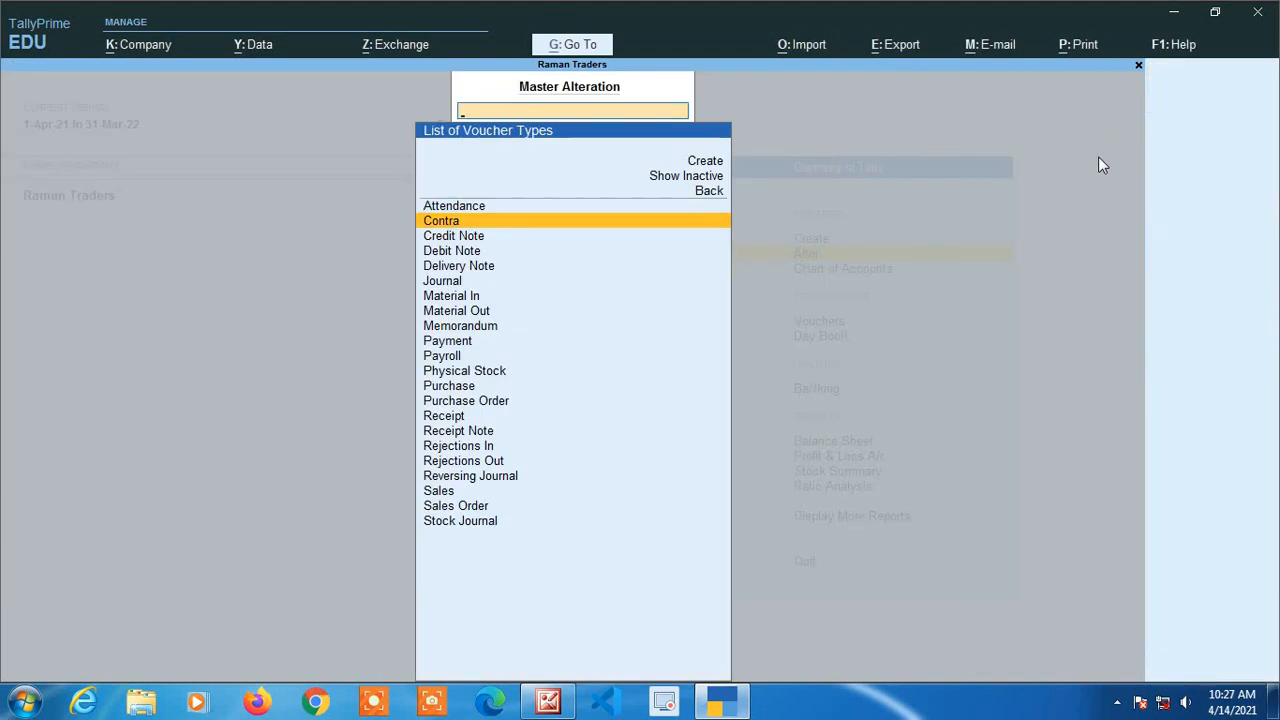
key(Escape)
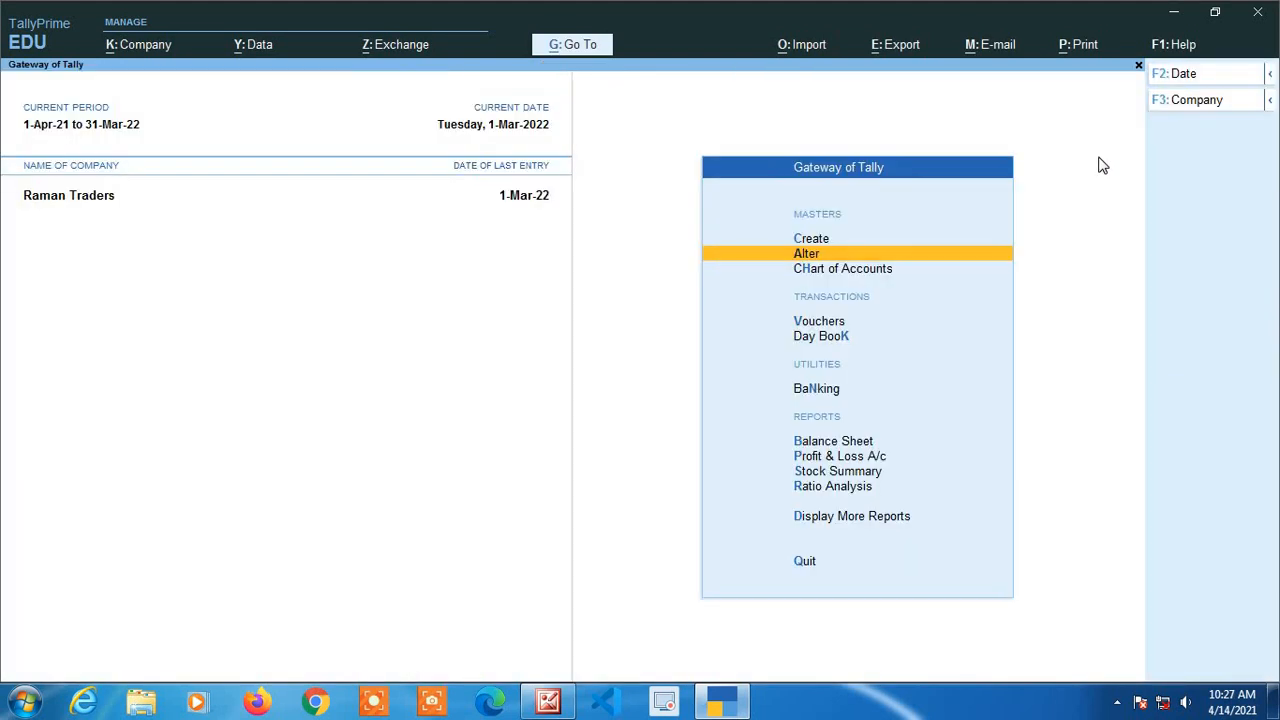
Open voucher entry and start a Payment voucher using the SBI Bank Payment class.
key(Down)
key(Down)
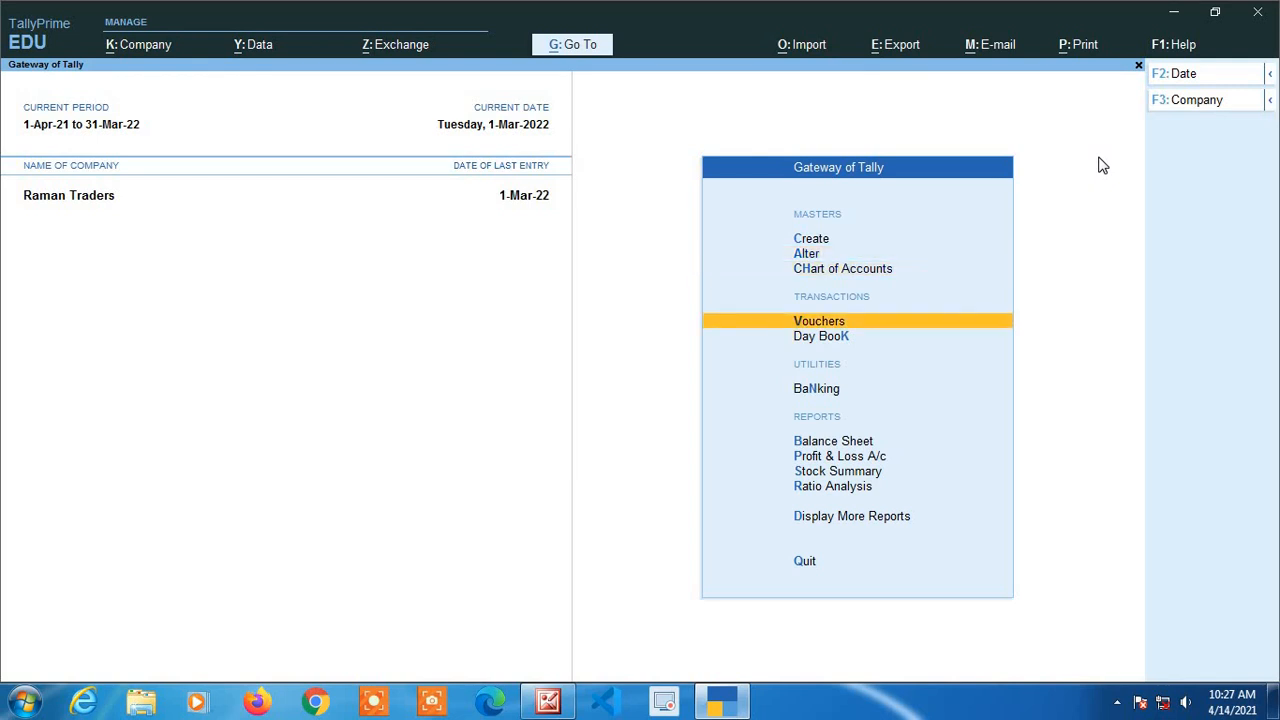
key(Return)
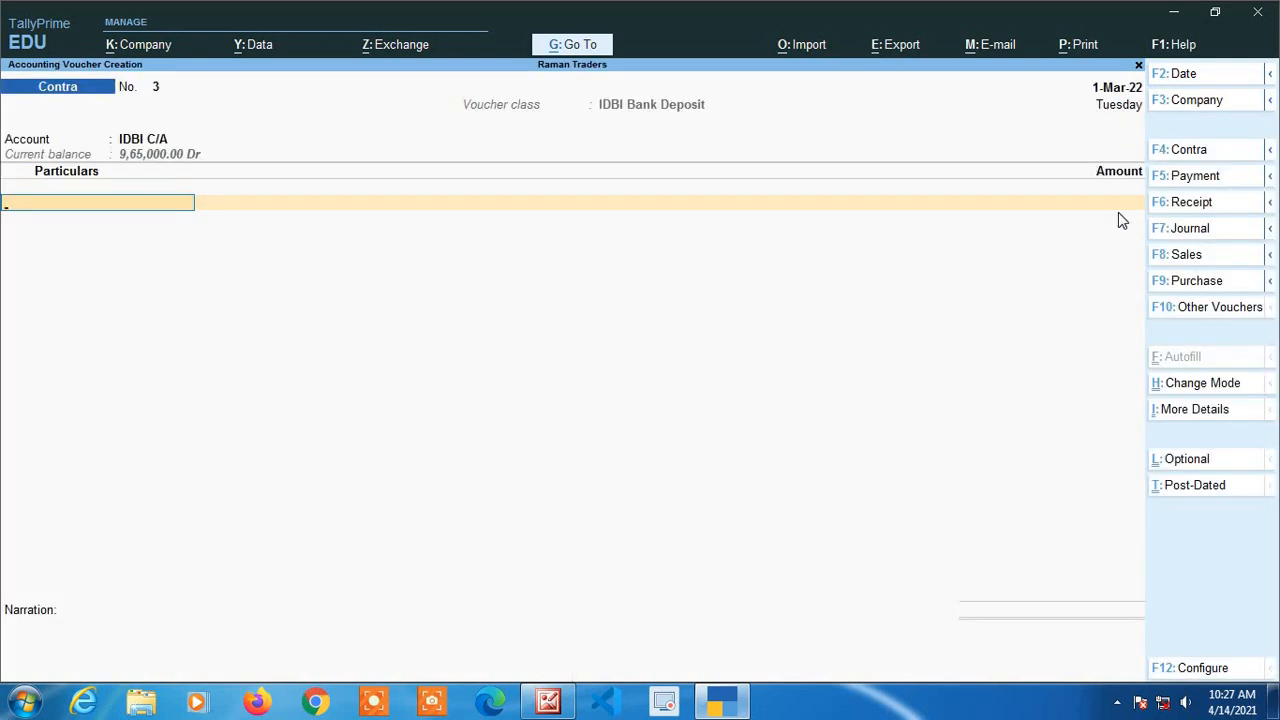
click(1187, 180)
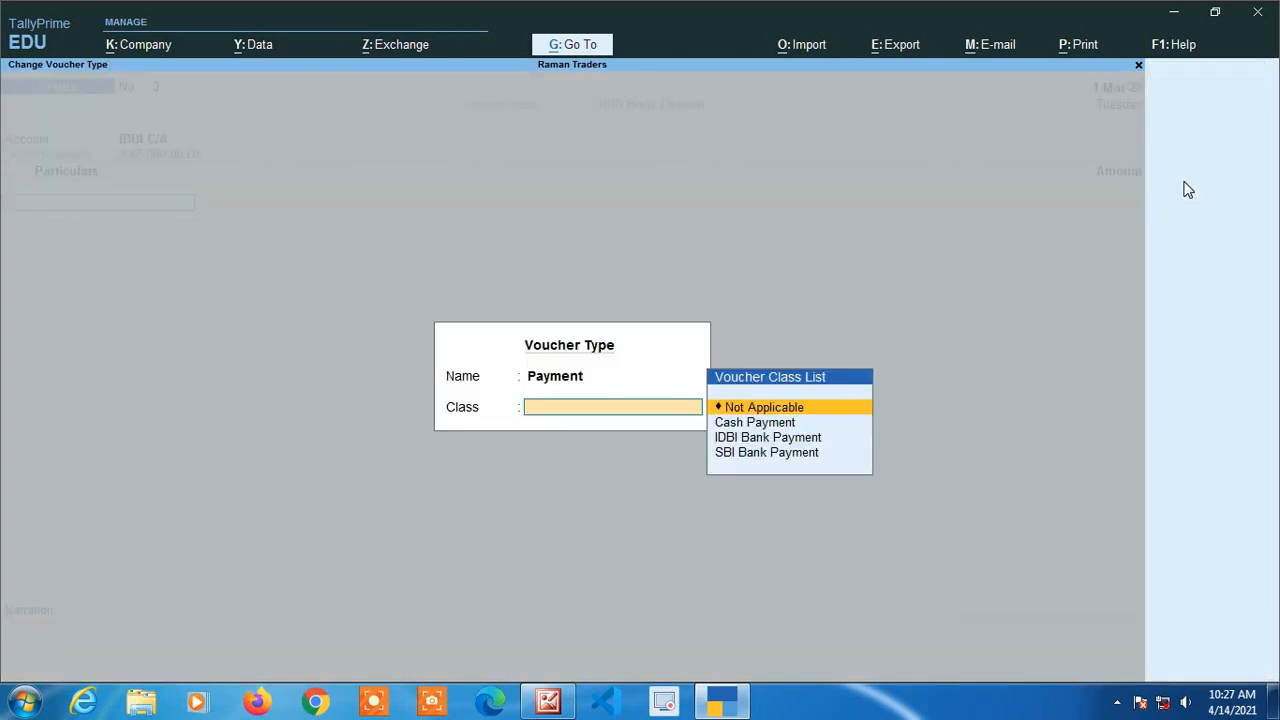
key(Down)
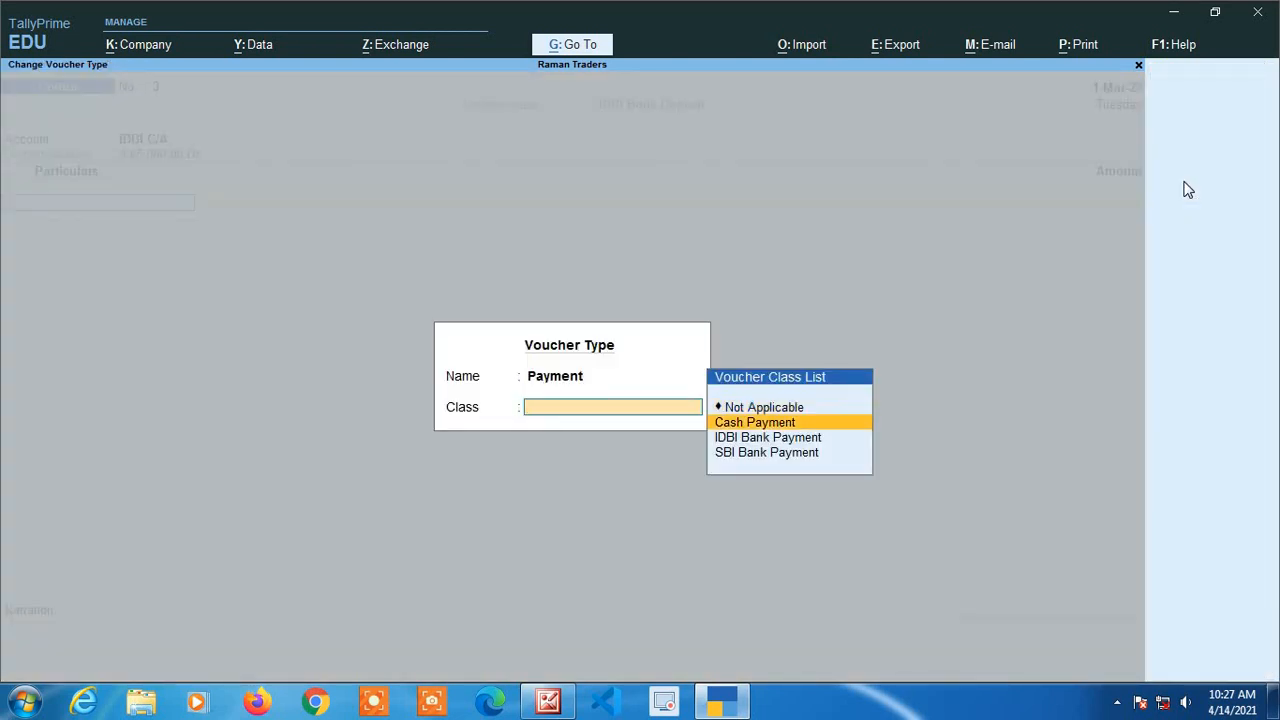
key(Down)
key(Up)
key(Down)
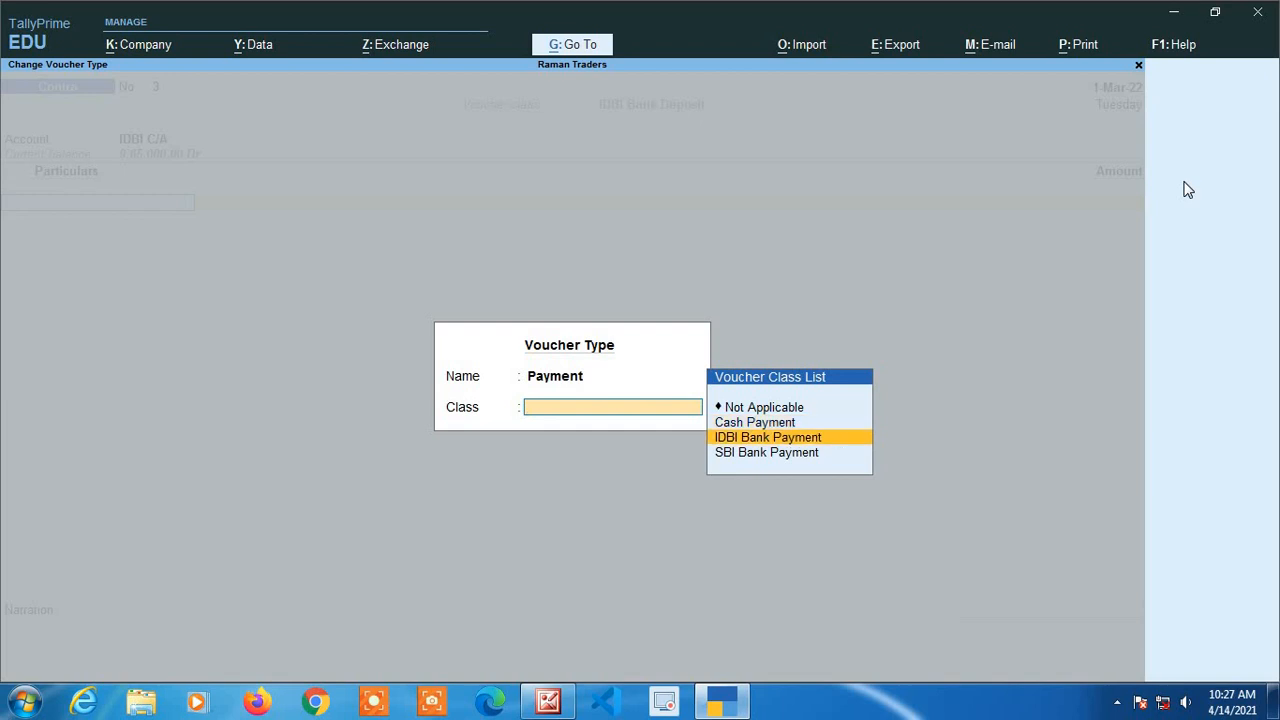
key(Up)
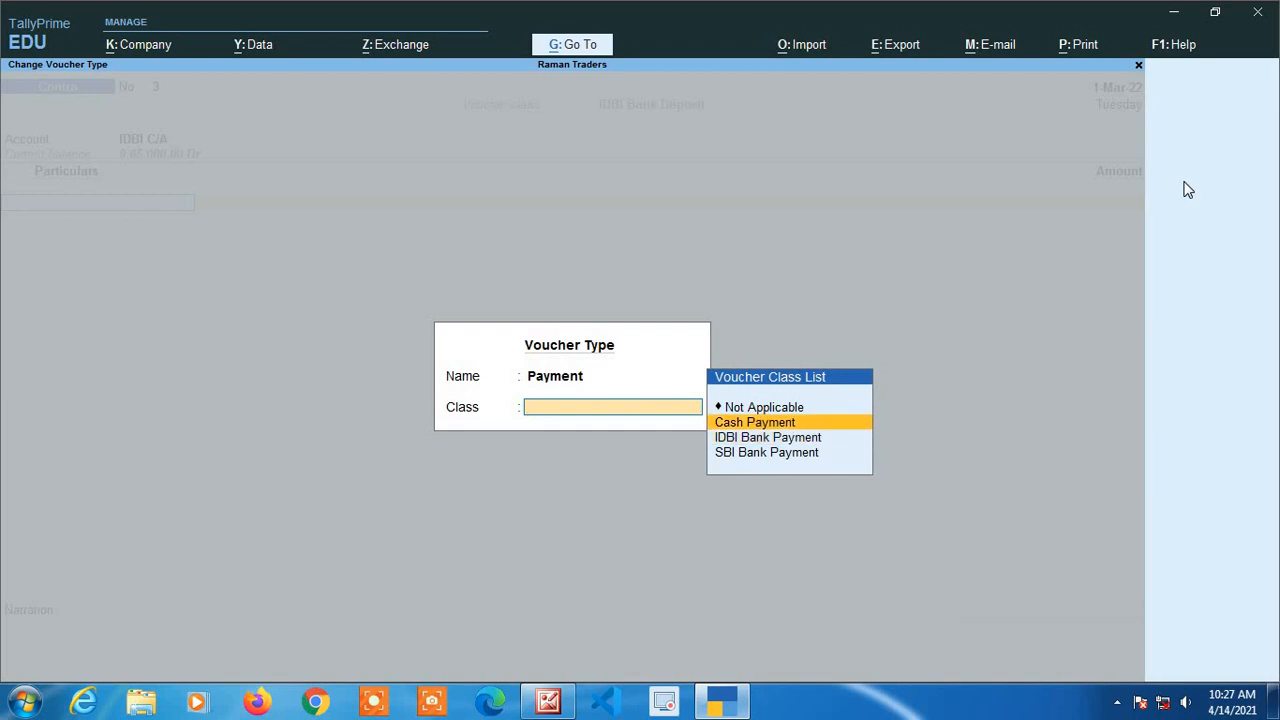
key(Down)
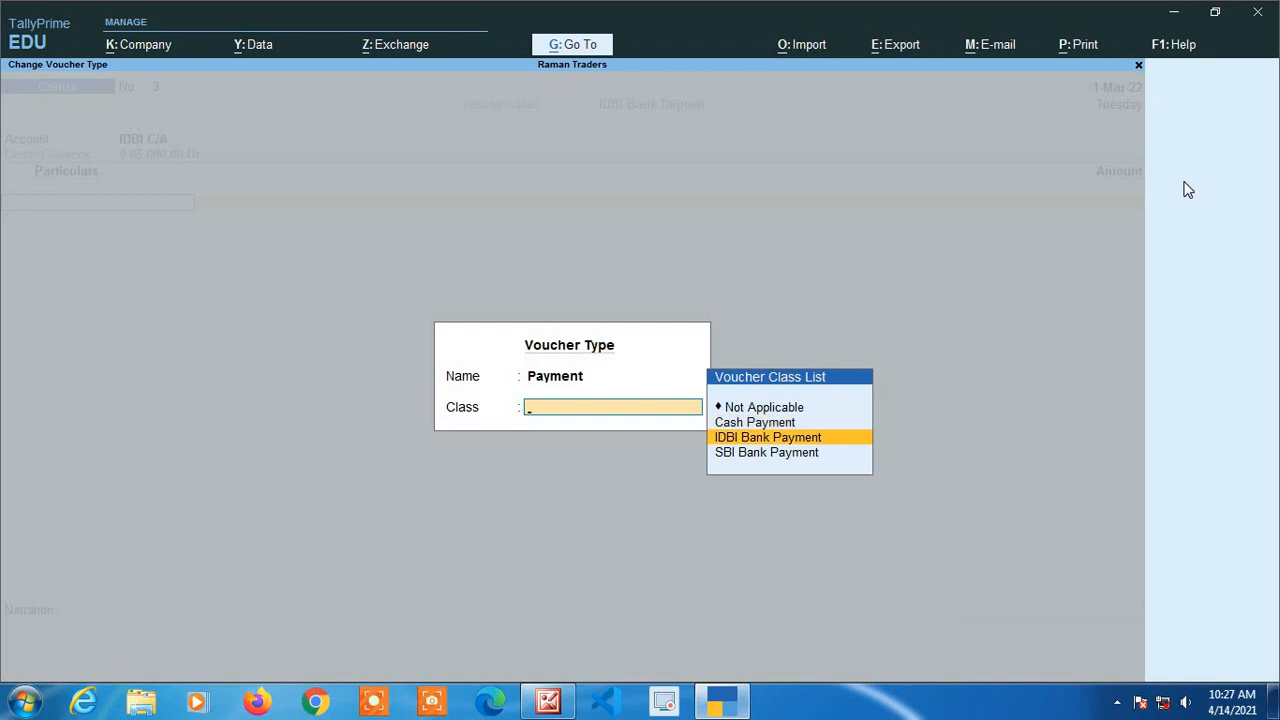
key(Down)
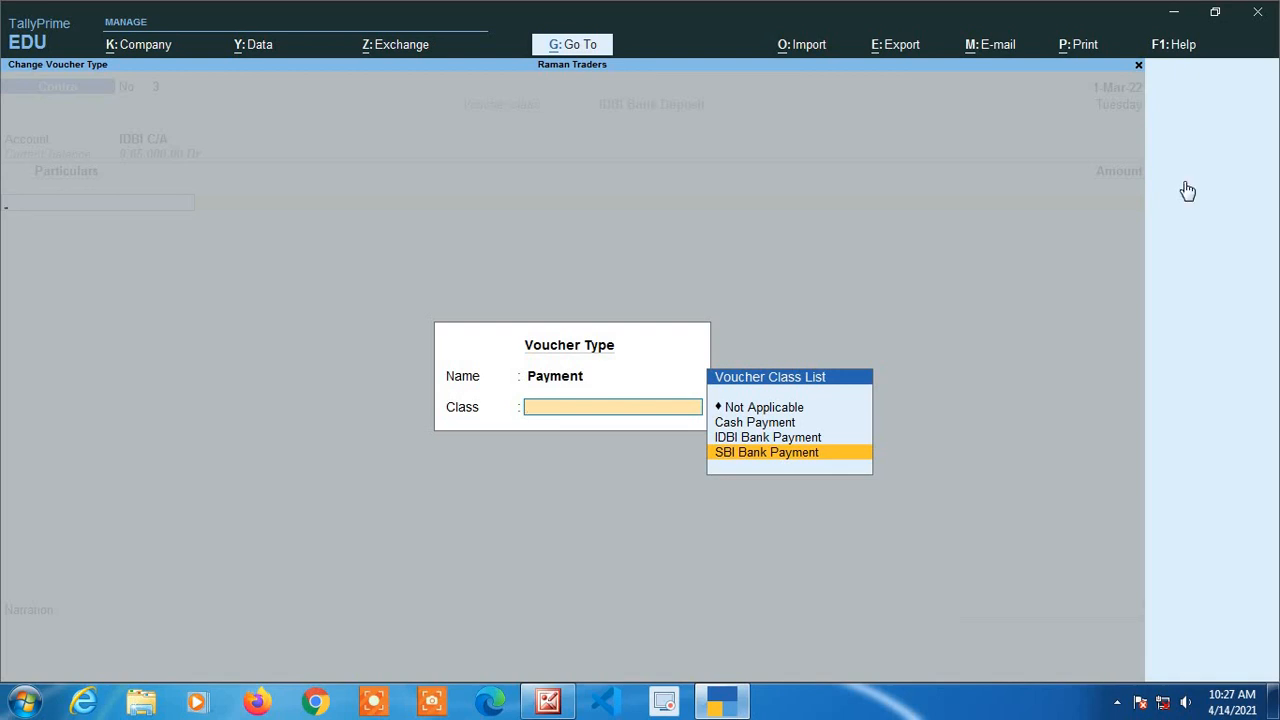
key(Return)
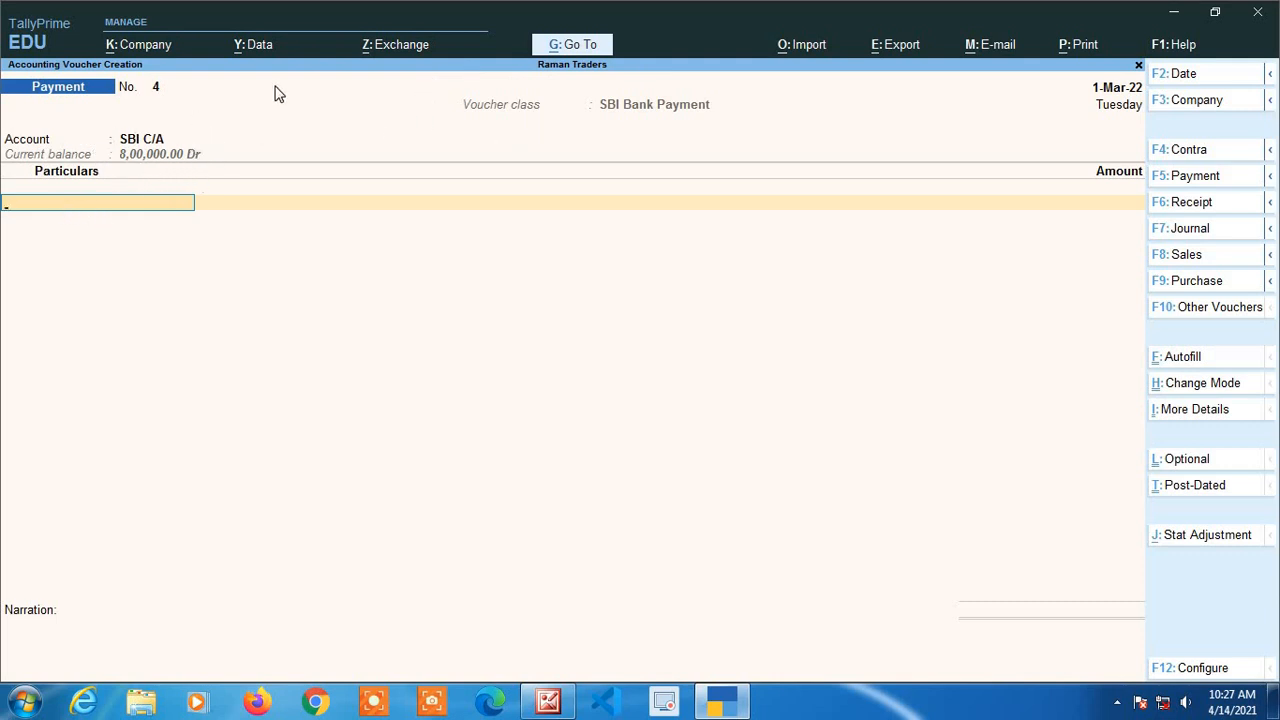
Record a payment of 50,000 to Deepak Traders without a narration and save the voucher.
text(Dee)
key(Return)
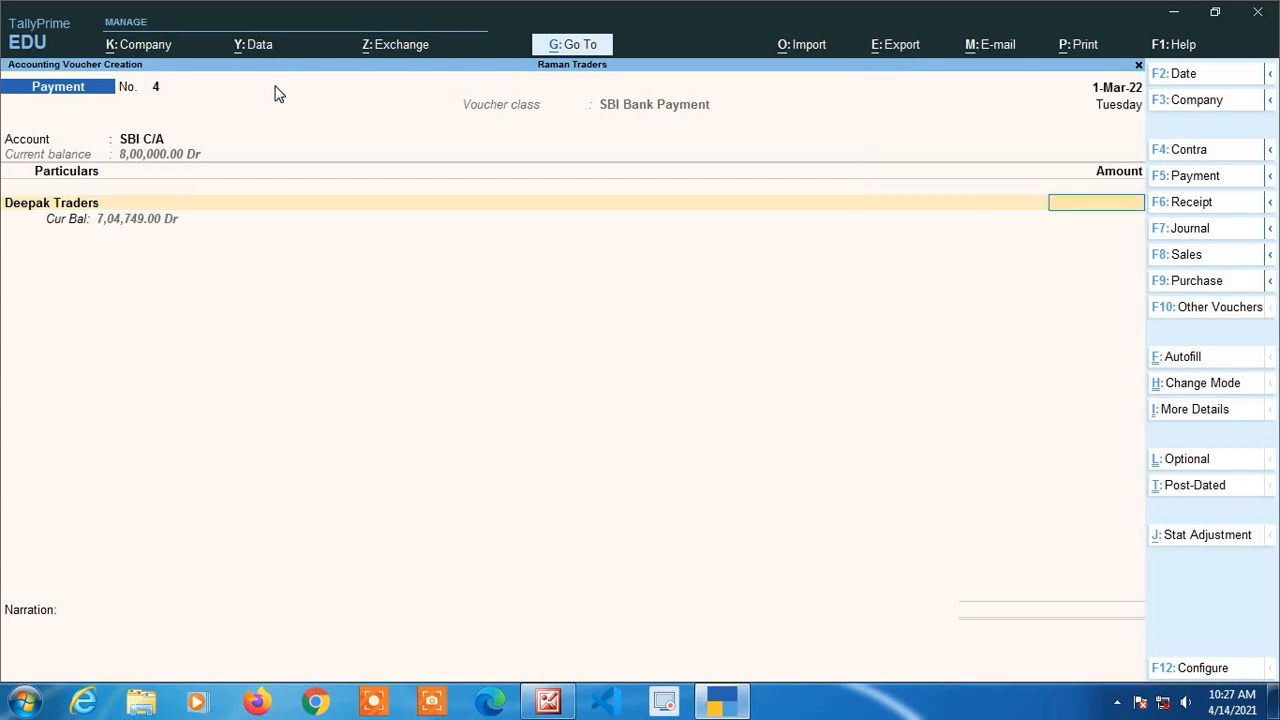
text(50,000)
key(Return)
key(Return)
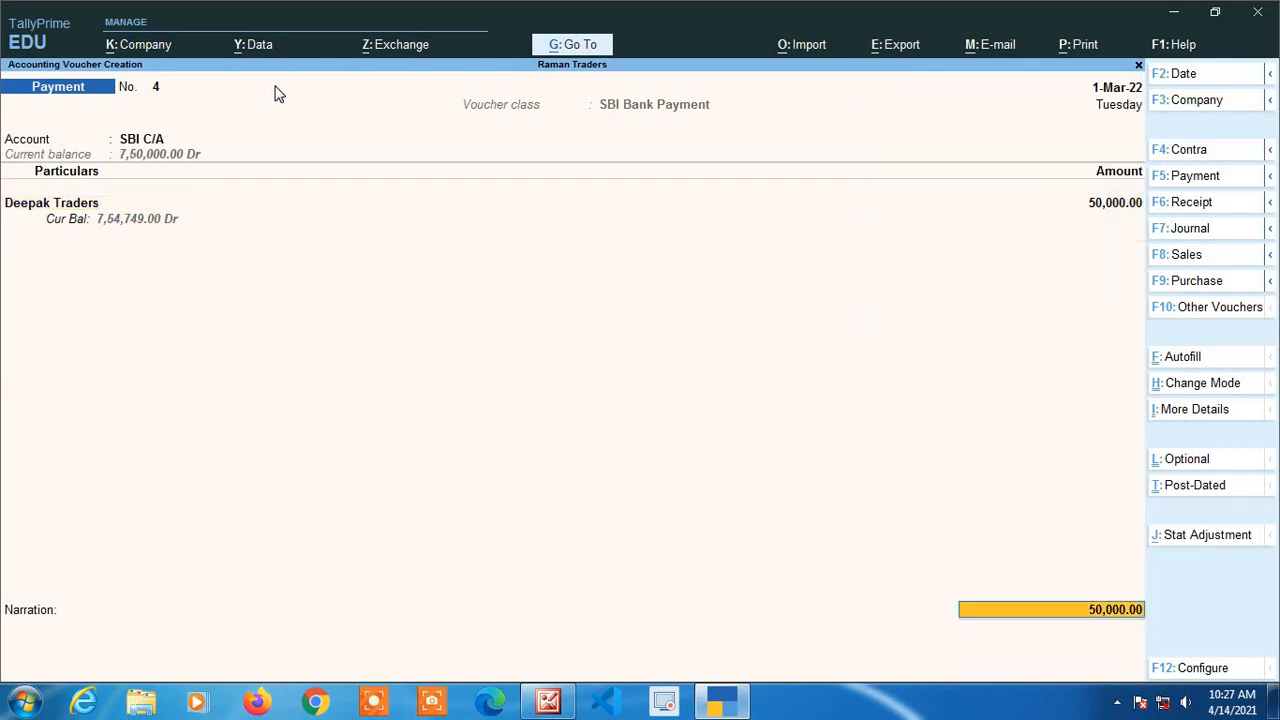
key(Return)
key(Return)
key(Return)
key(Return)
key(Return)
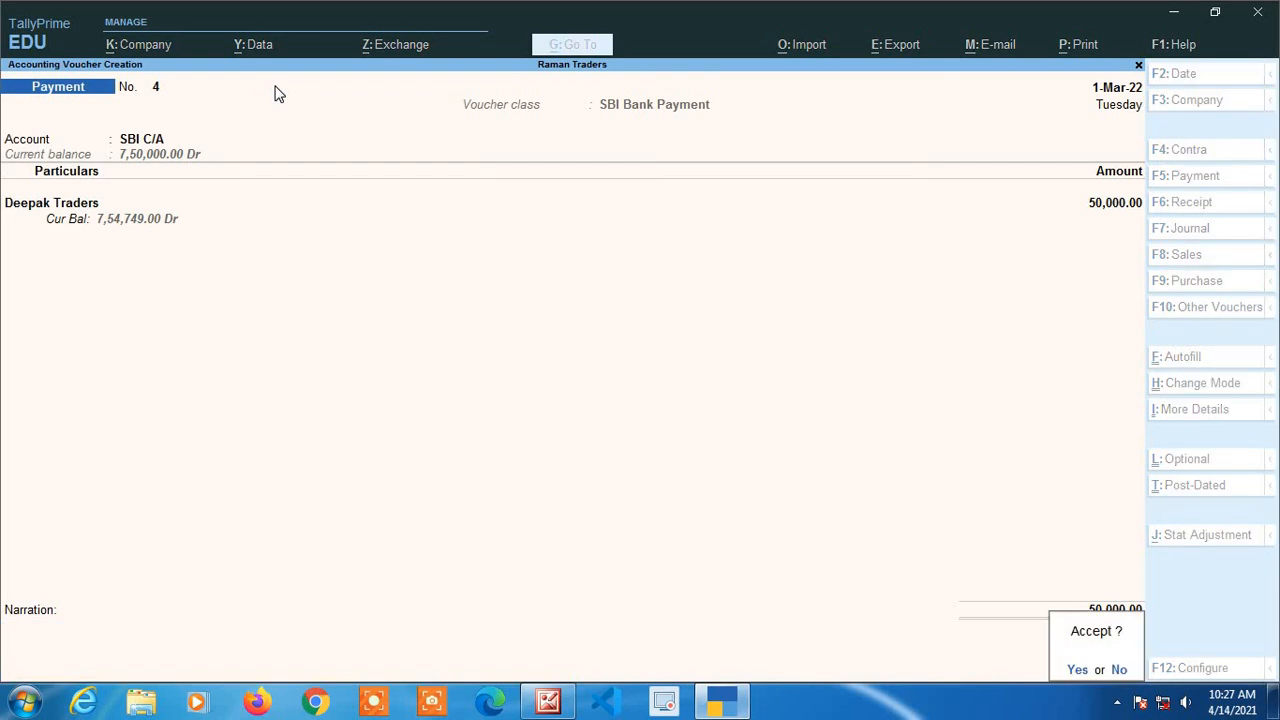
key(Return)
key(Return)
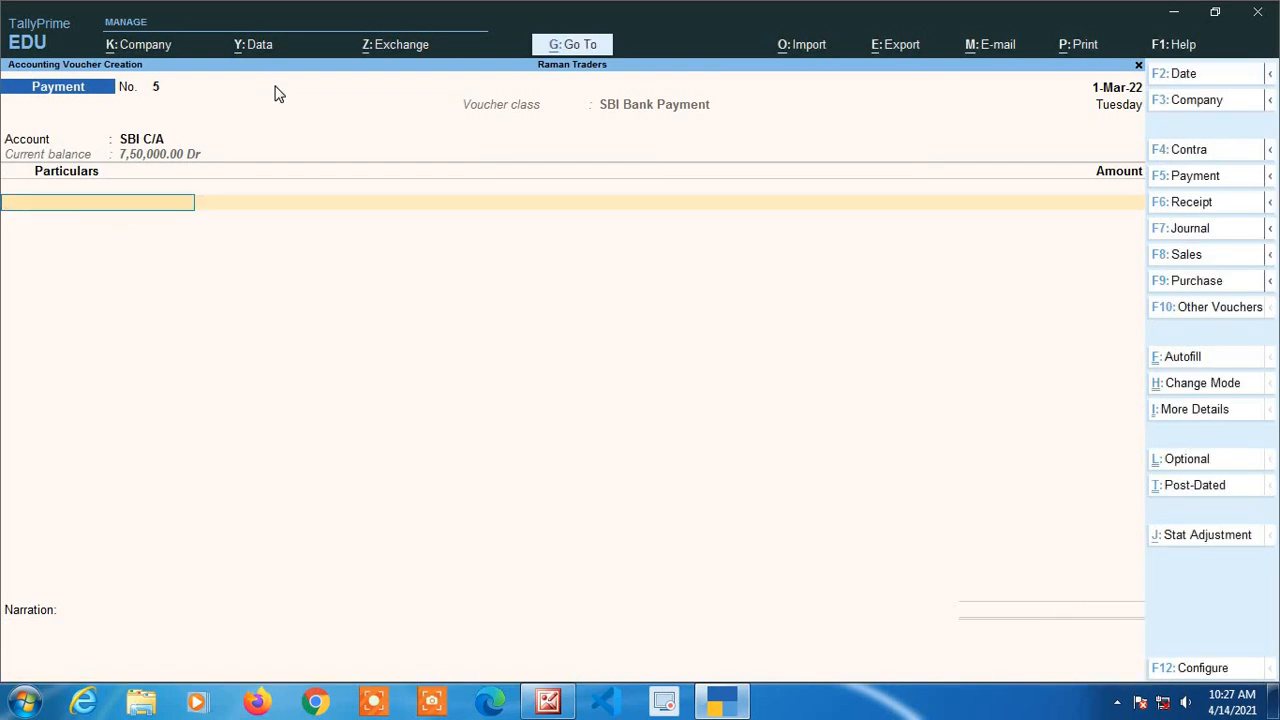
Keep the SBI Bank Payment class for the Payment voucher, and switch to a Receipt voucher using the SBI Bank Receive class.
click(1164, 179)
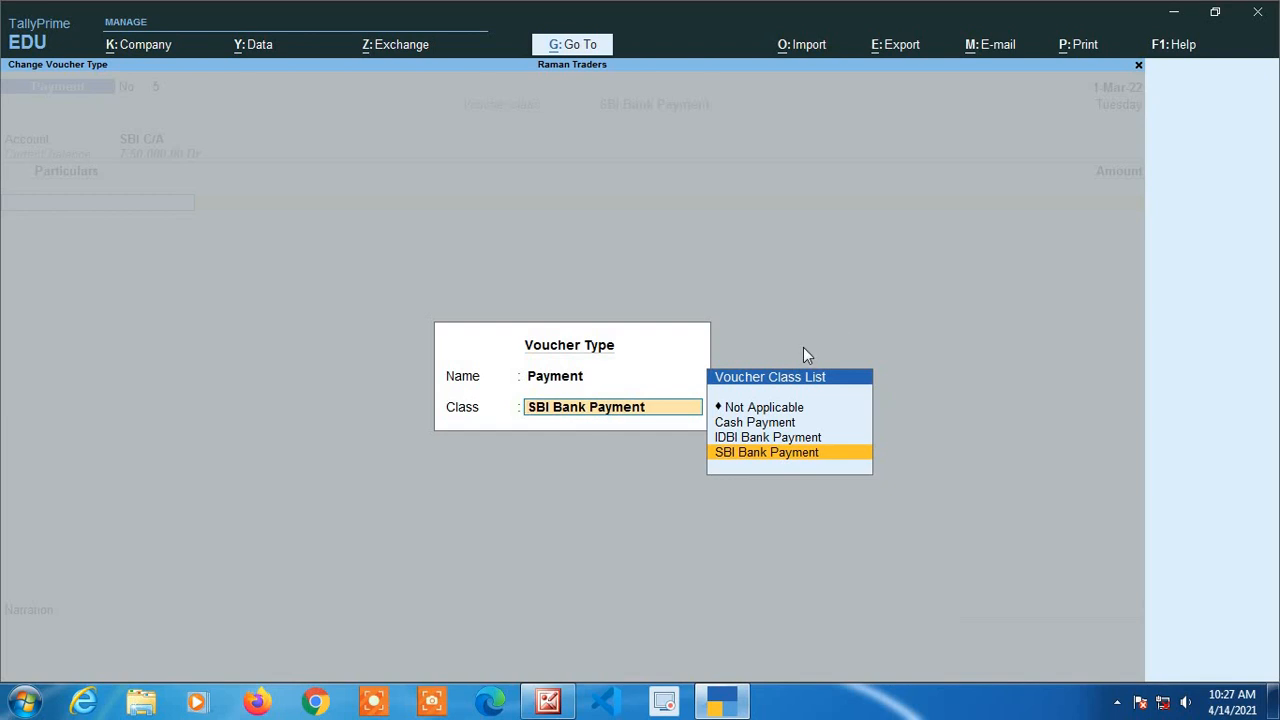
key(Return)
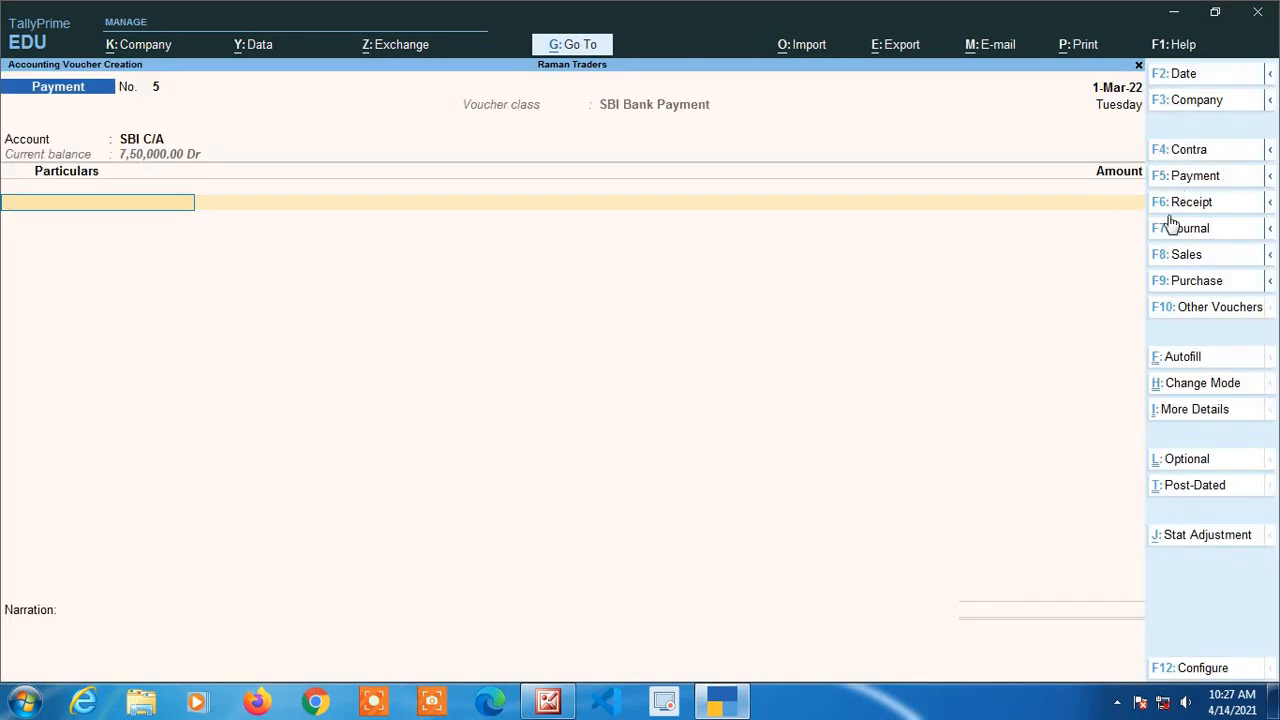
click(1184, 207)
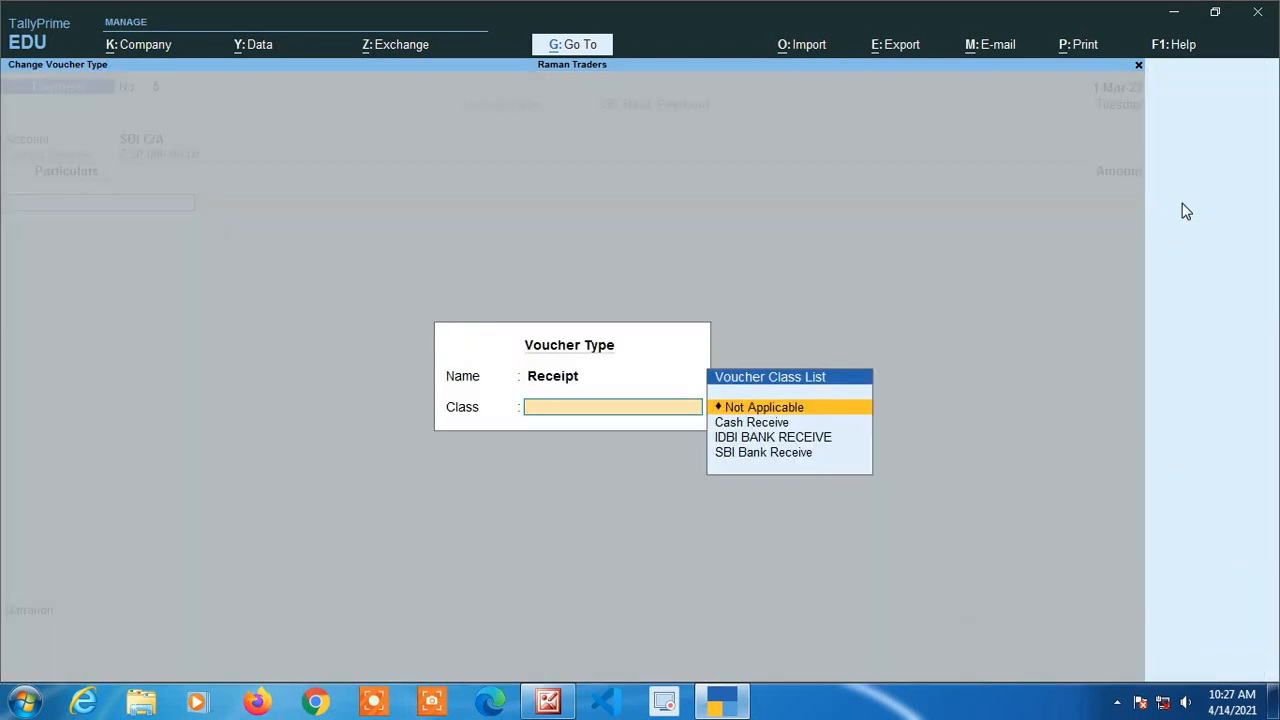
key(Down)
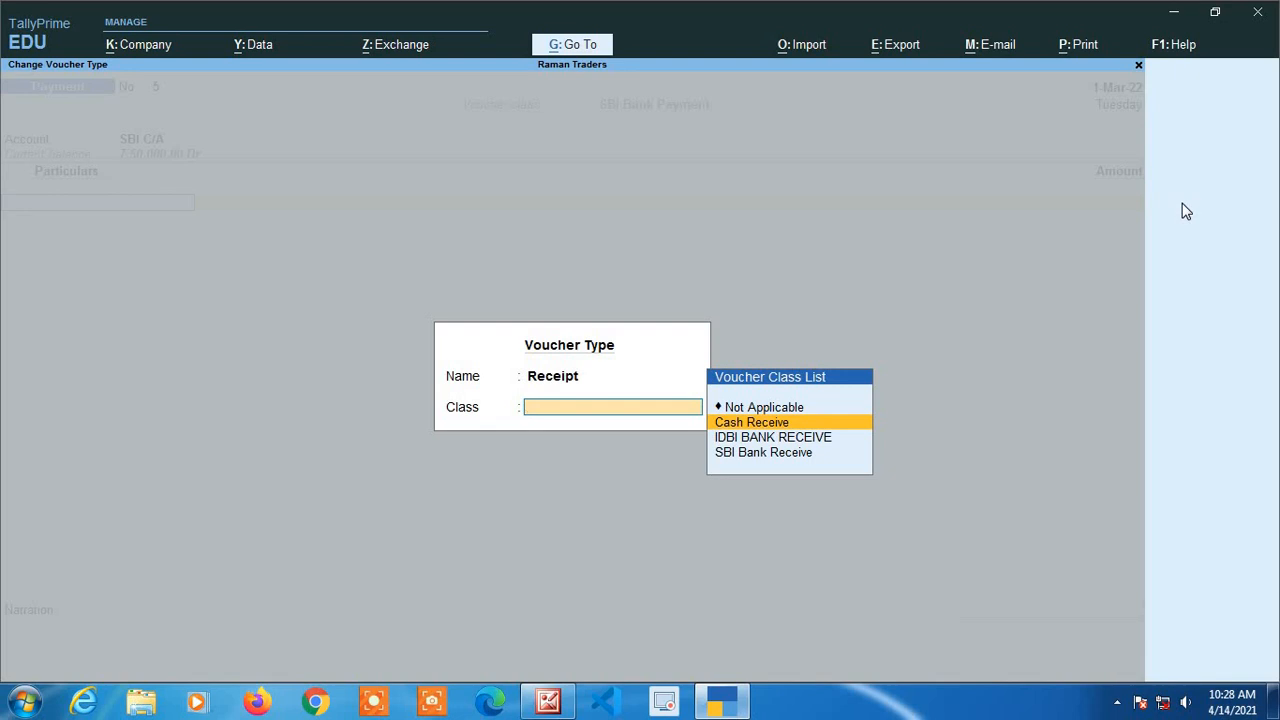
key(Down)
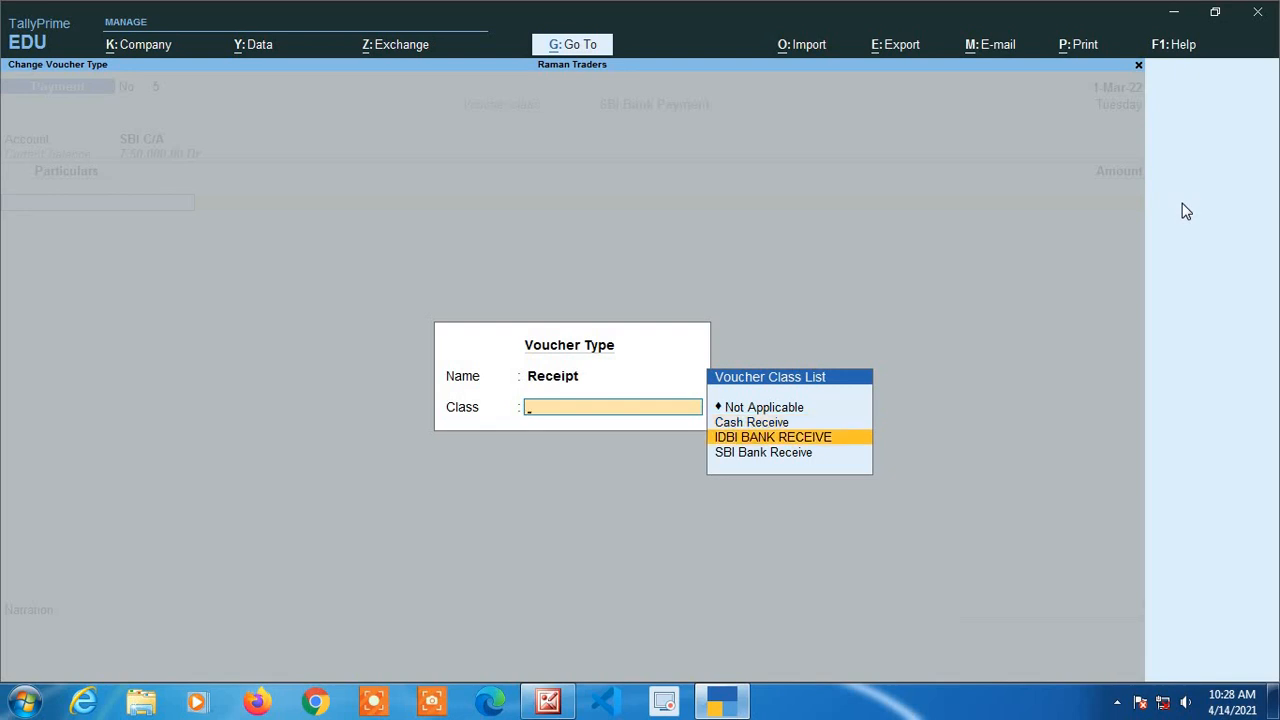
key(Down)
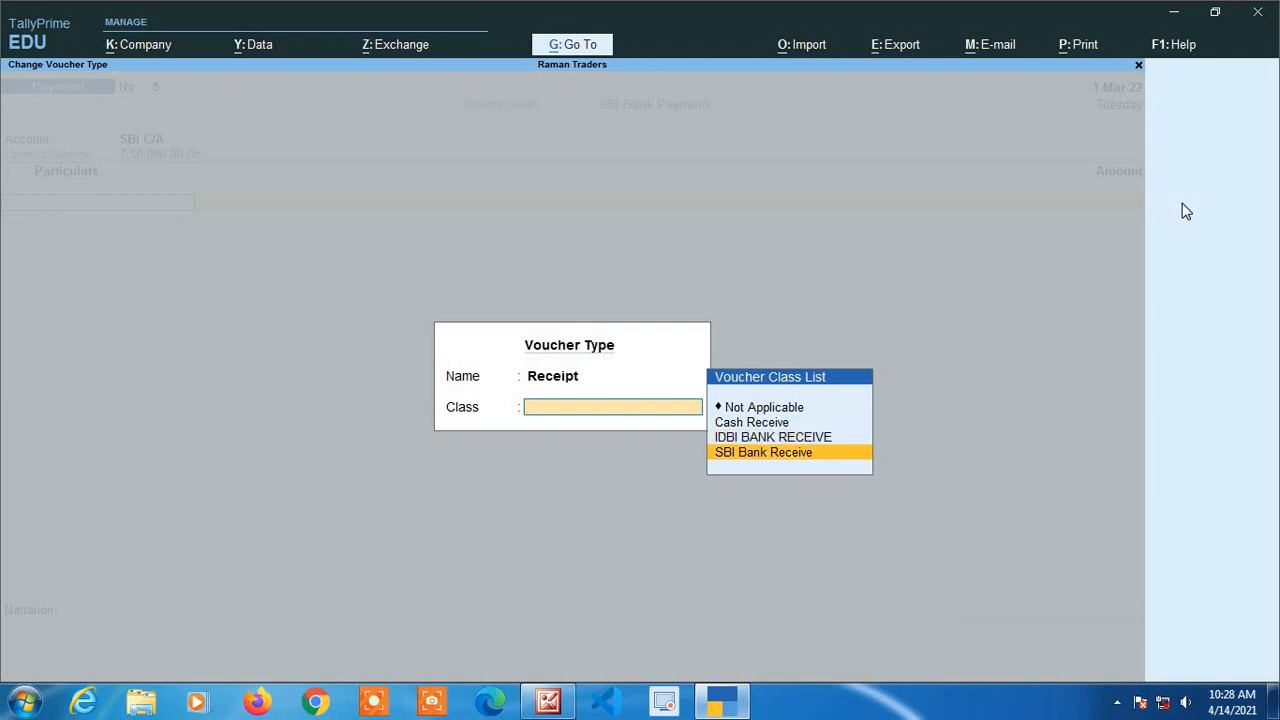
key(Return)
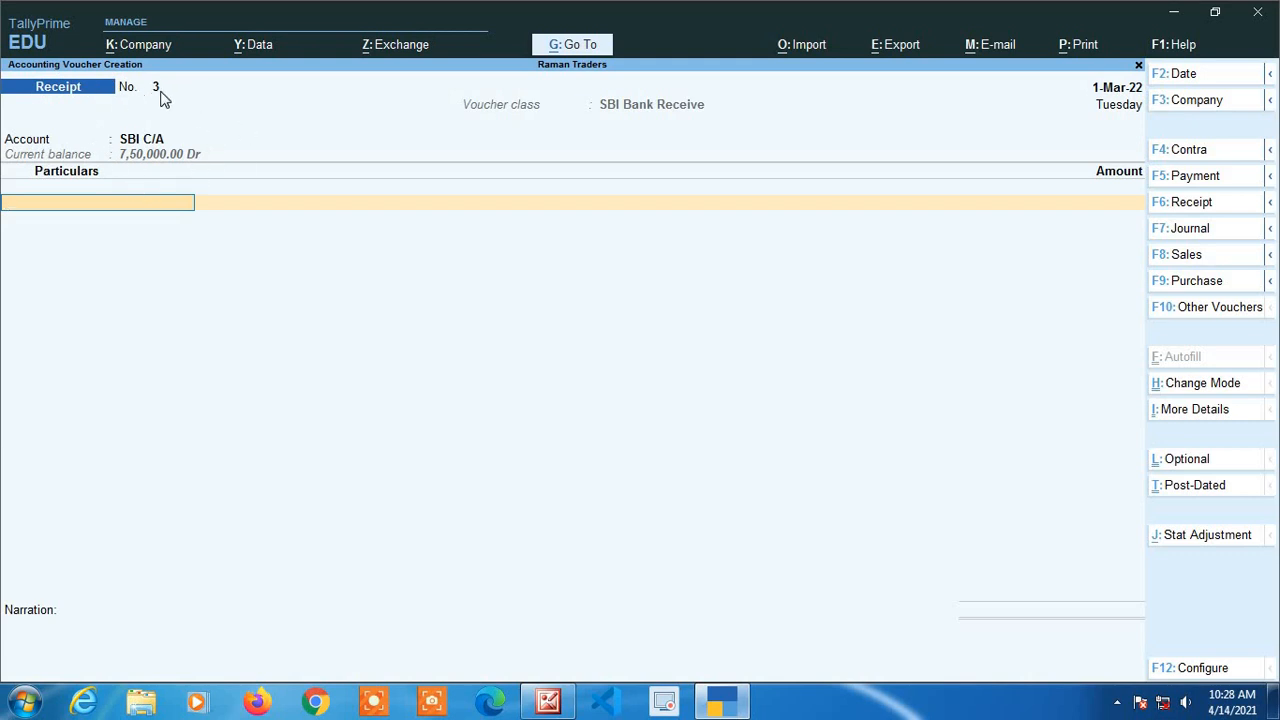
Record a receipt of 4,000 from Deepak Traders with the default Cheque/DD bank allocation and save the voucher without a narration.
text(Dee)
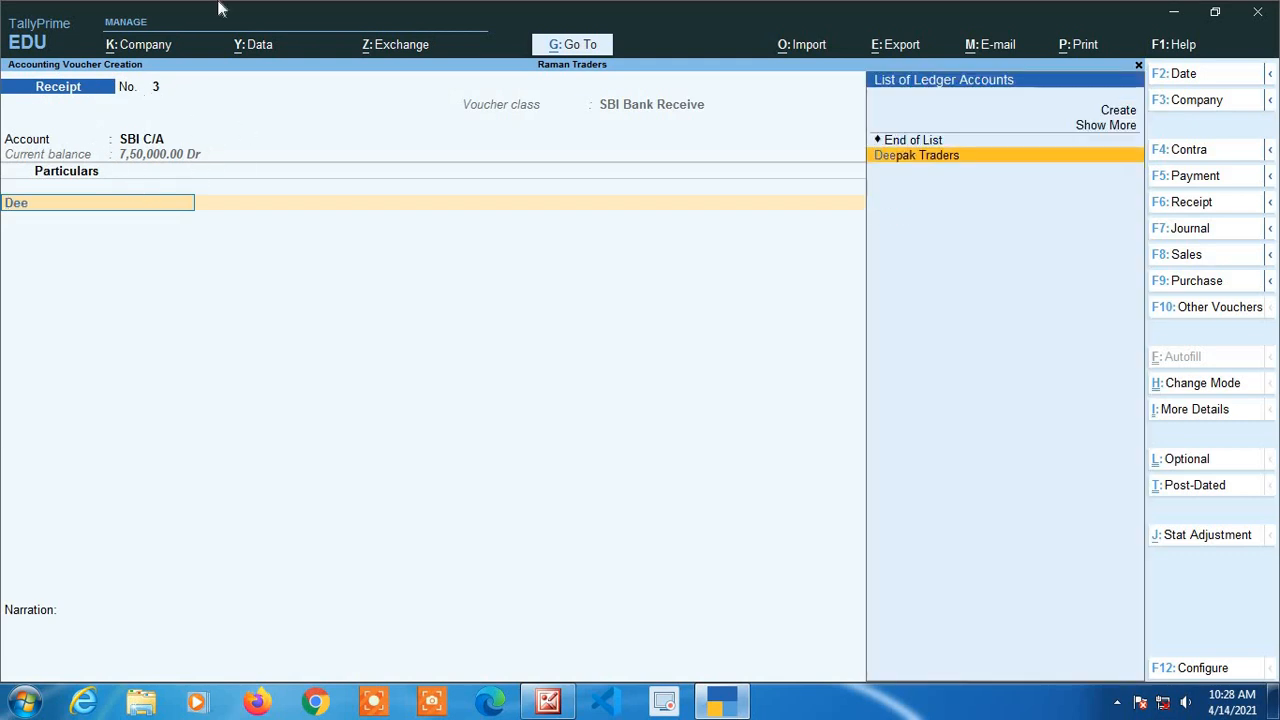
key(Return)
text(4000)
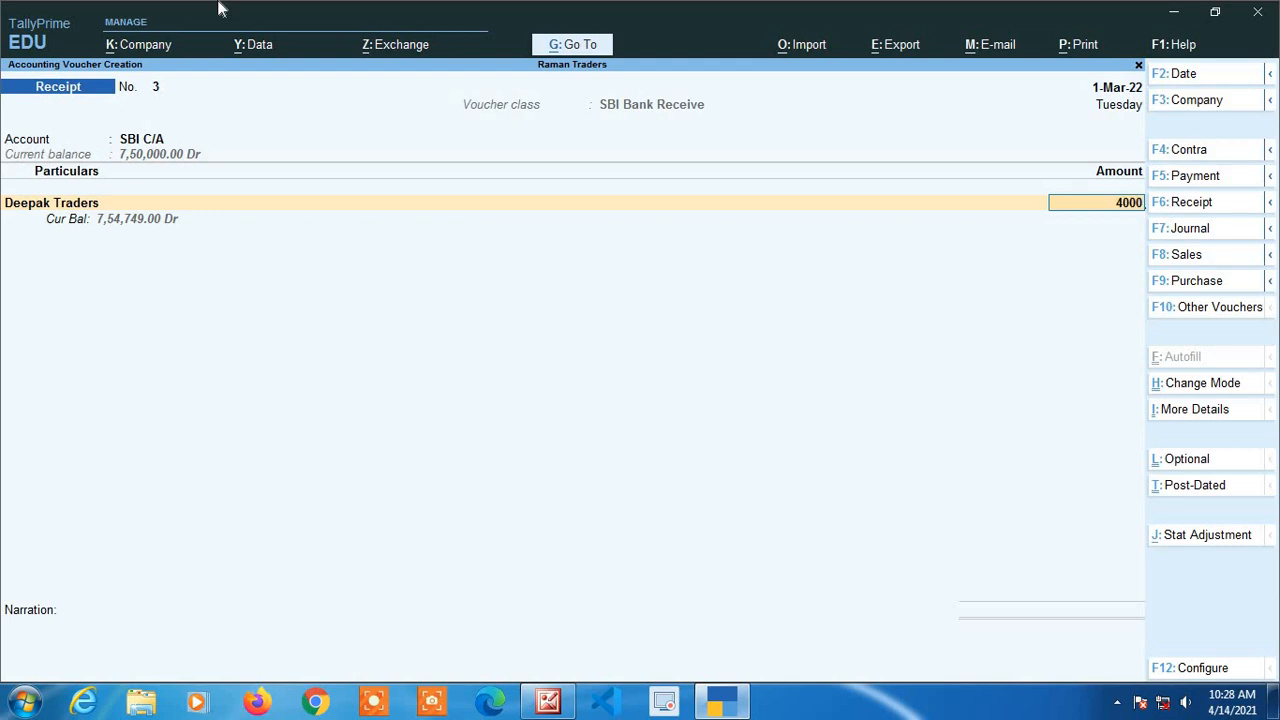
key(Return)
key(Return)
key(Return)
key(Return)
key(Return)
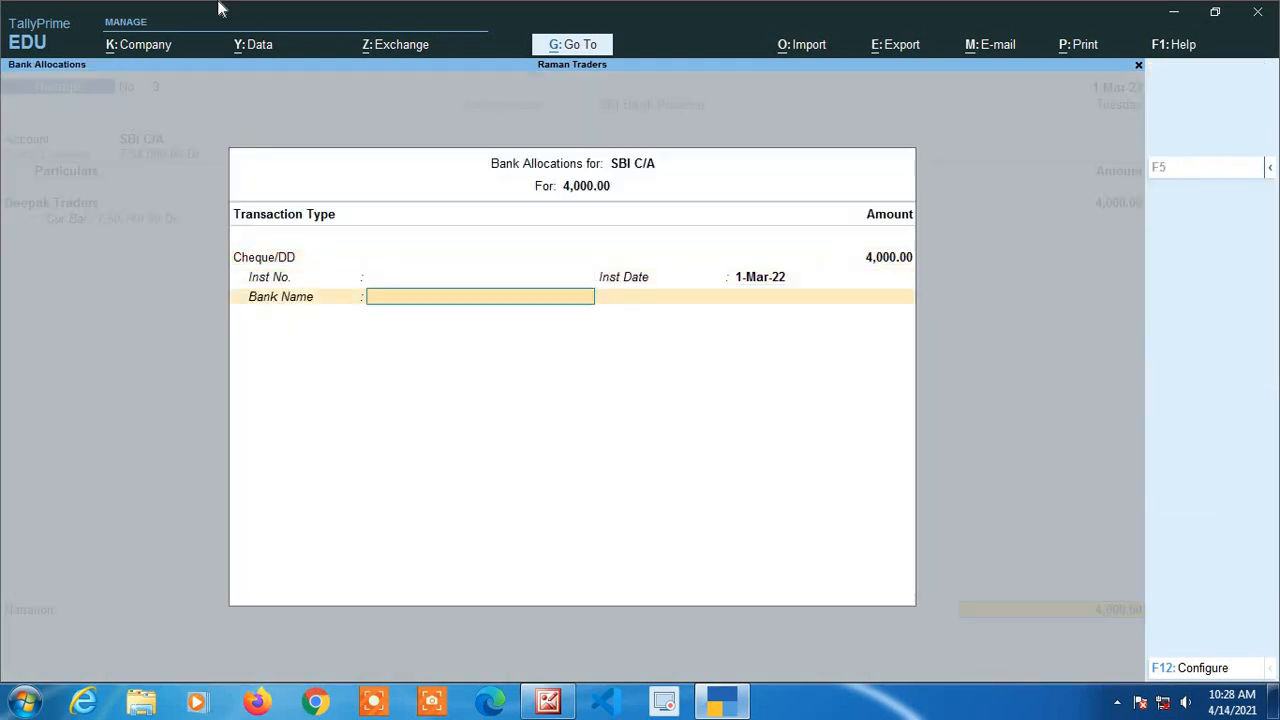
key(Return)
key(Return)
key(Return)
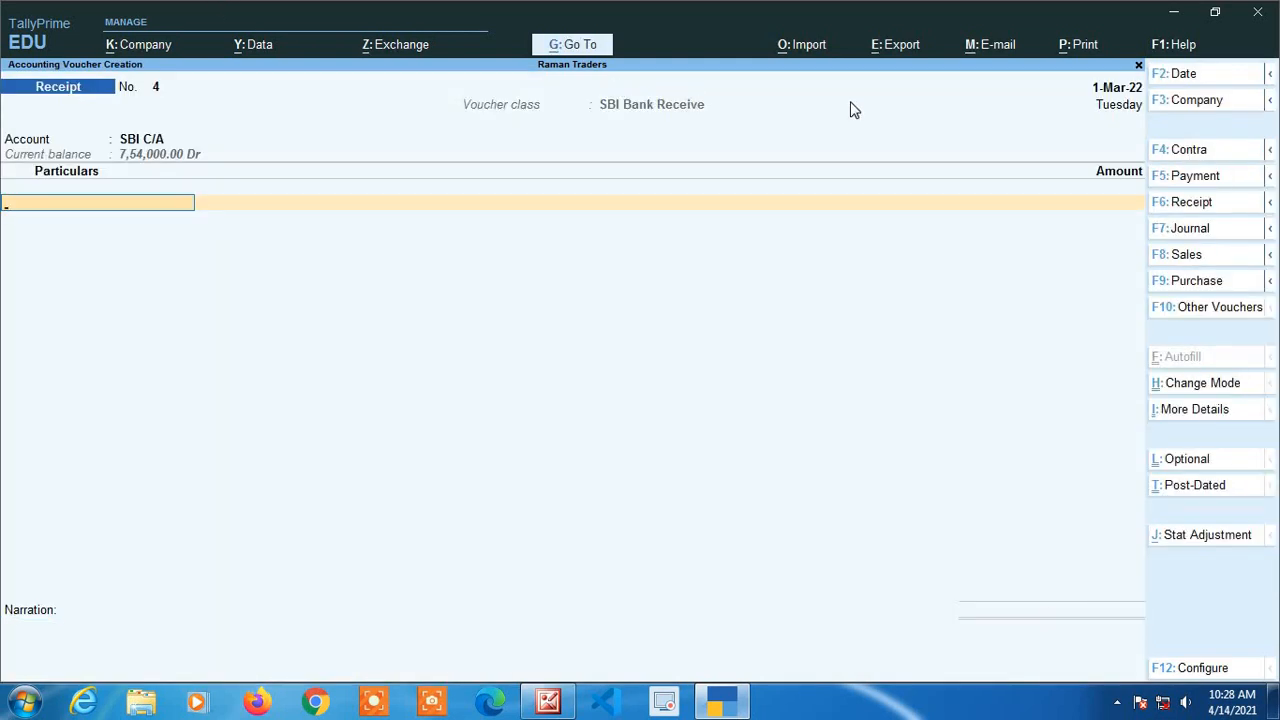
Review the voucher classes available for the Receipt voucher and keep SBI Bank Receive.
click(1186, 204)
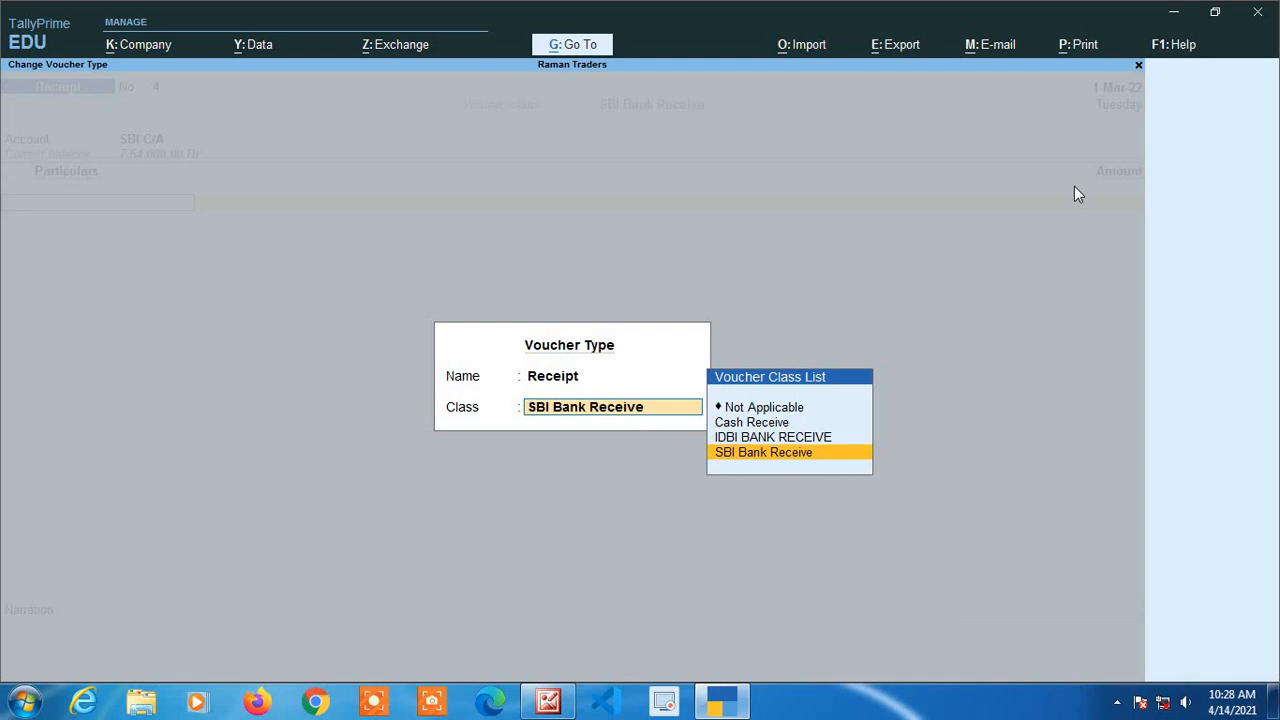
key(BackSpace)
key(Return)
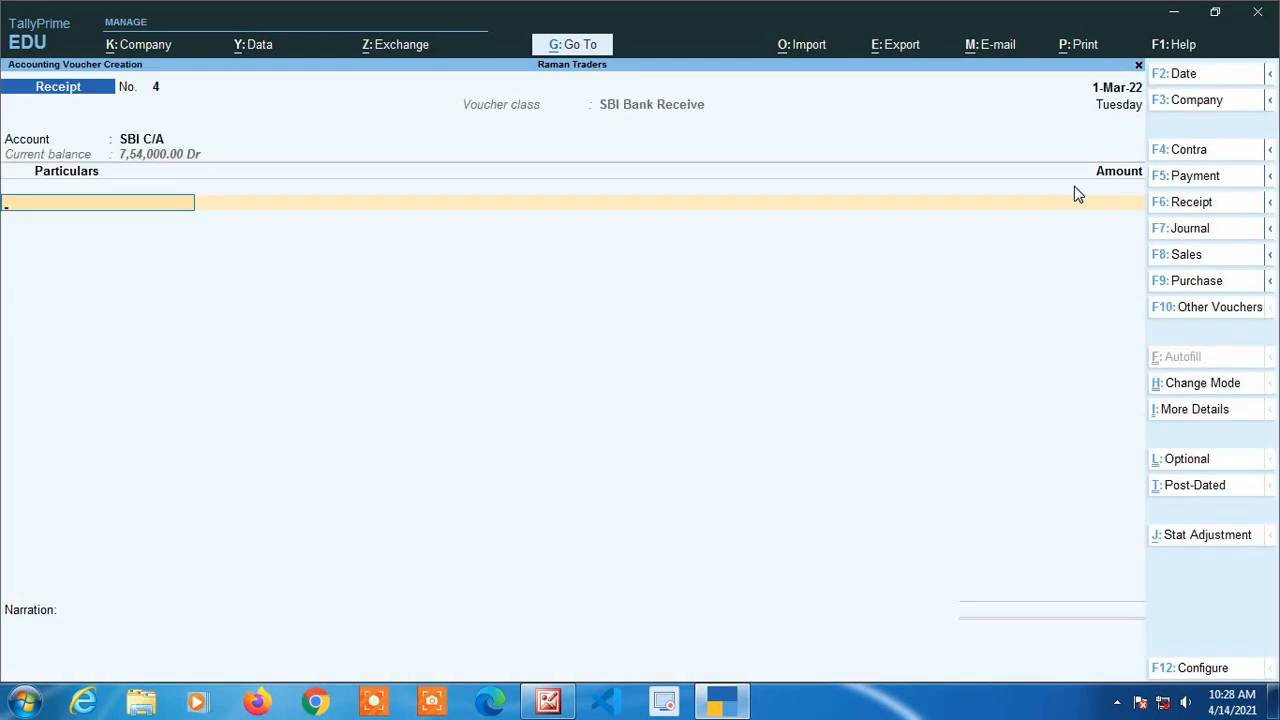
Try a Contra voucher using the Cash Withdrawal class with the SBI C/A ledger, and discard the entry.
click(1189, 149)
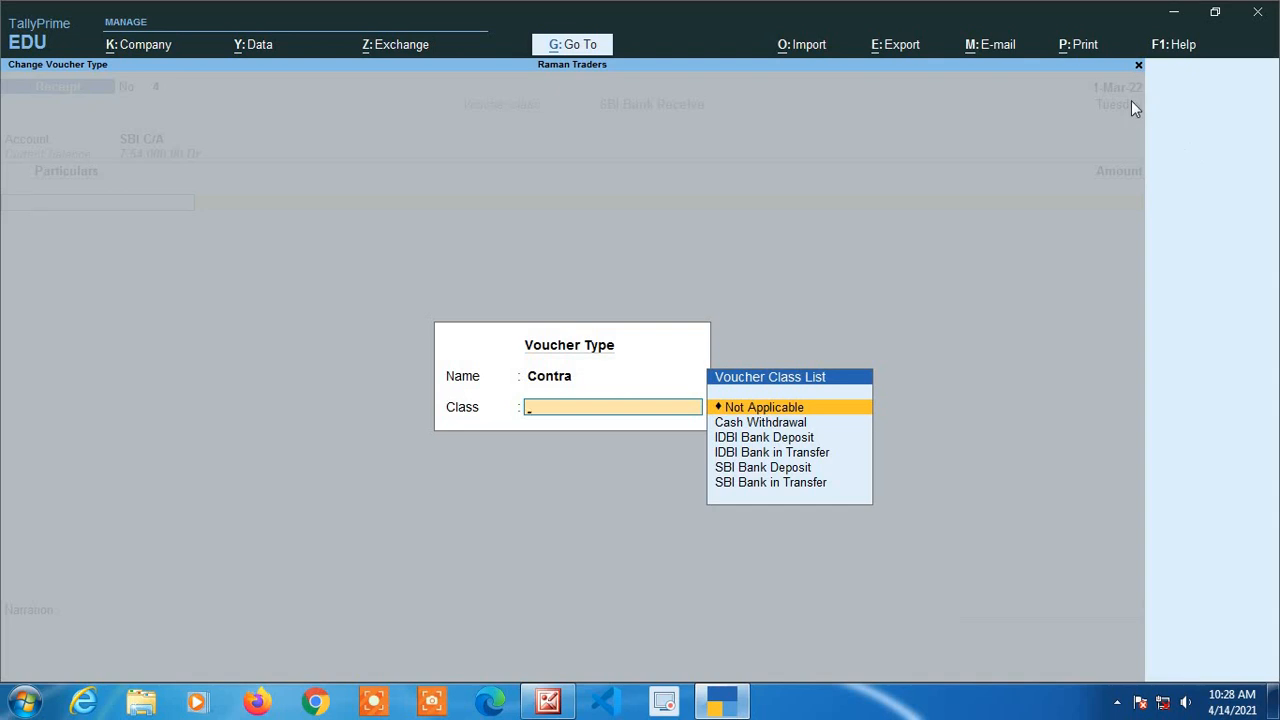
key(Down)
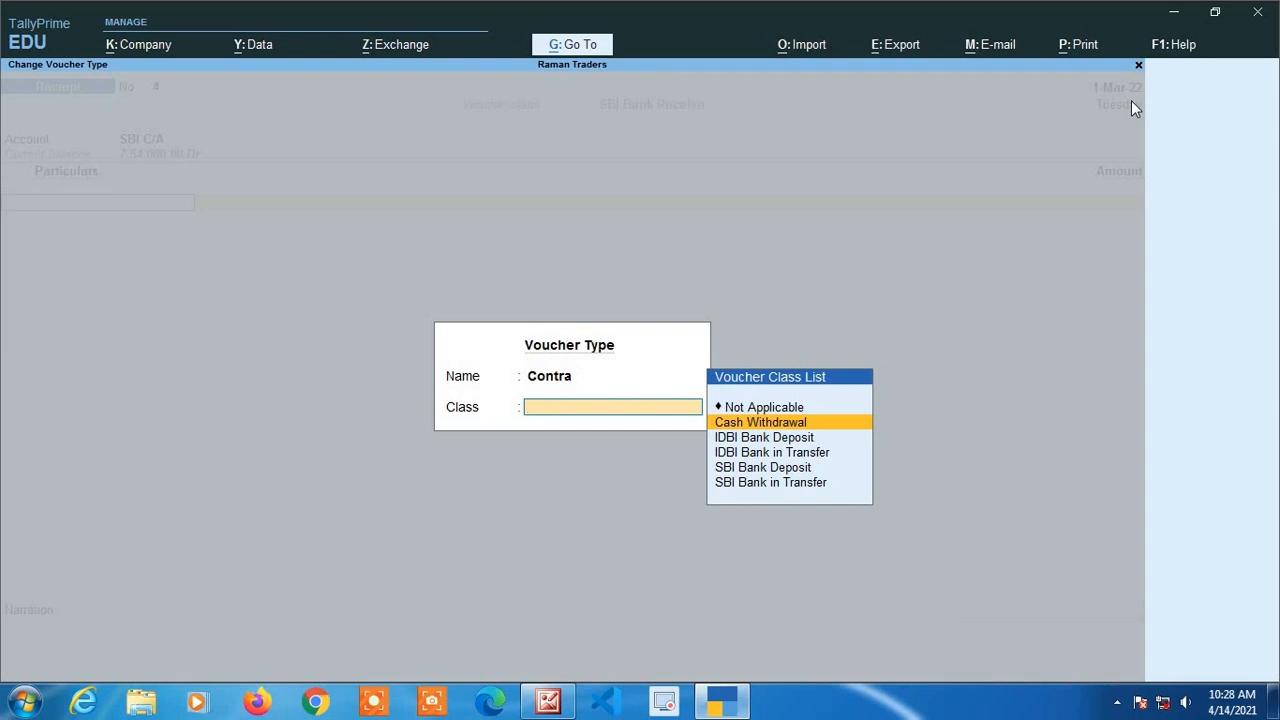
key(Return)
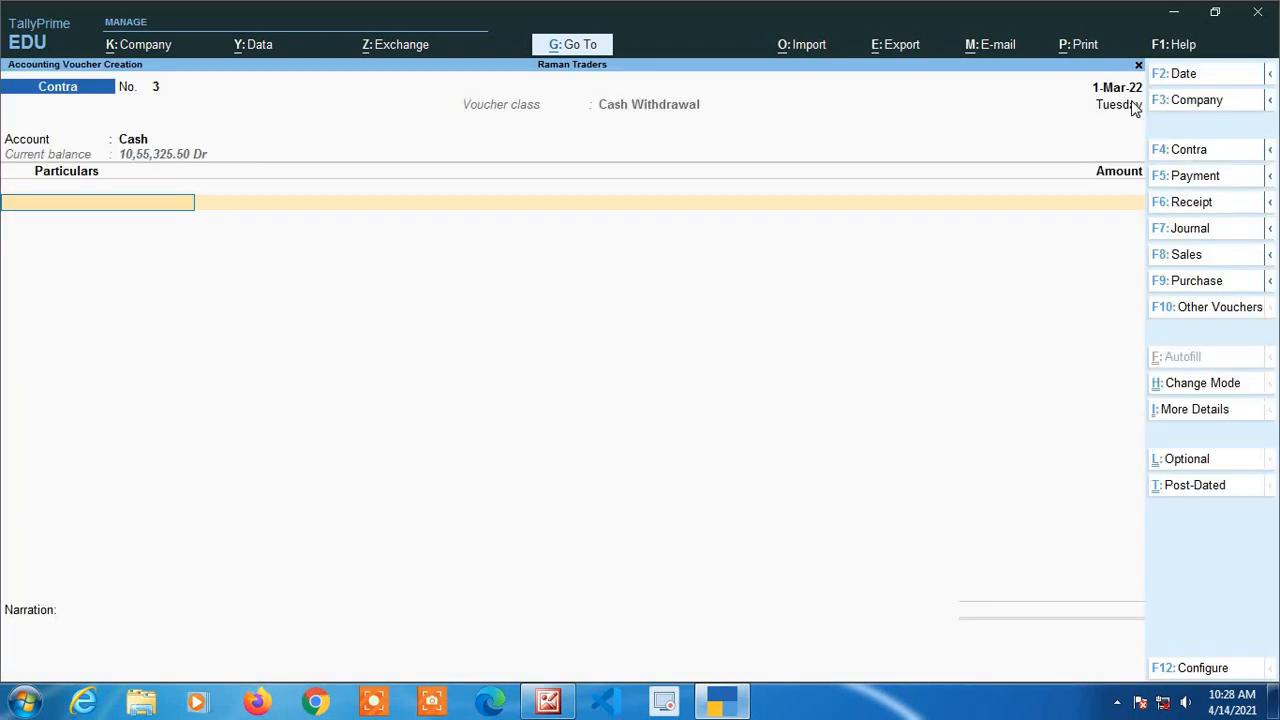
text(sb)
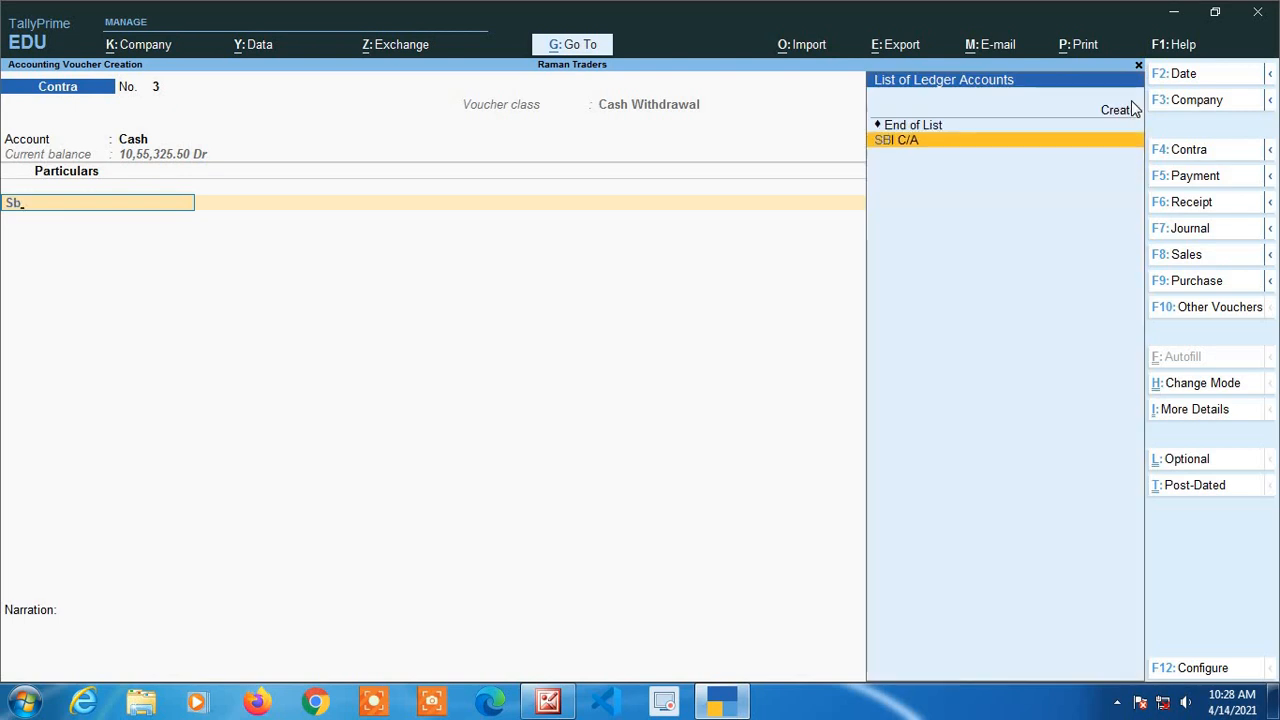
key(Return)
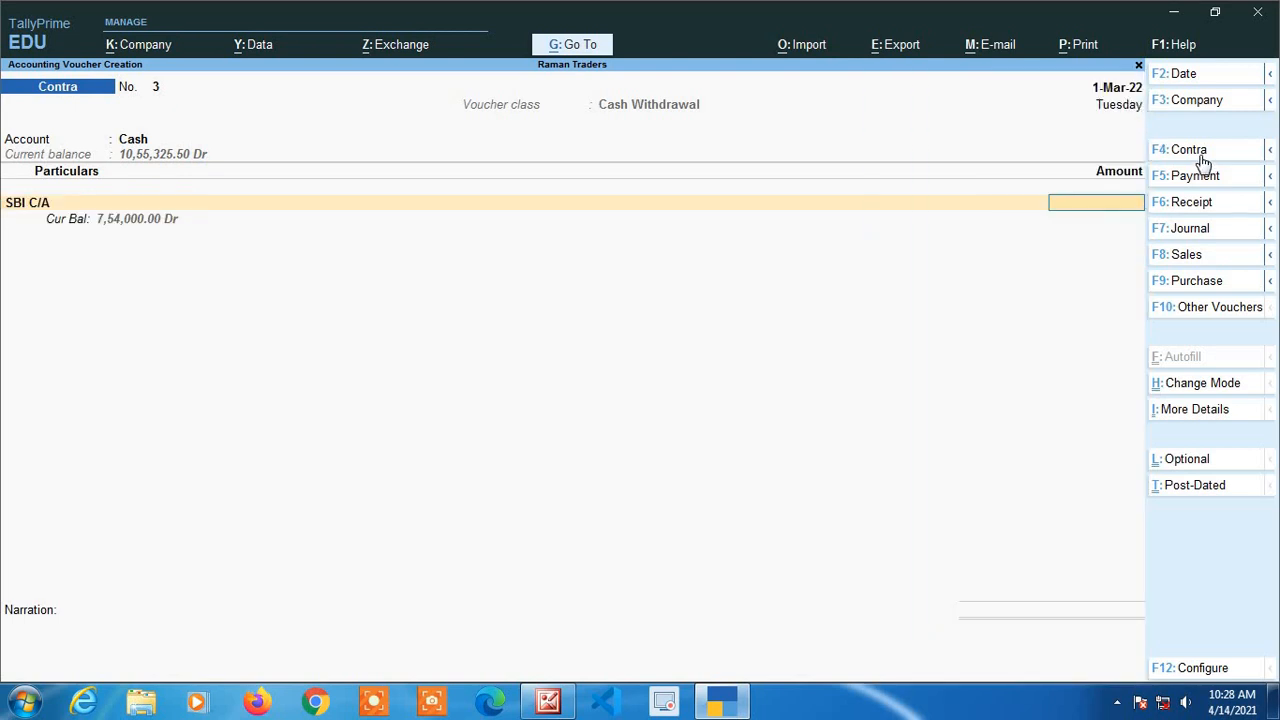
key(Escape)
key(y)
key(Return)
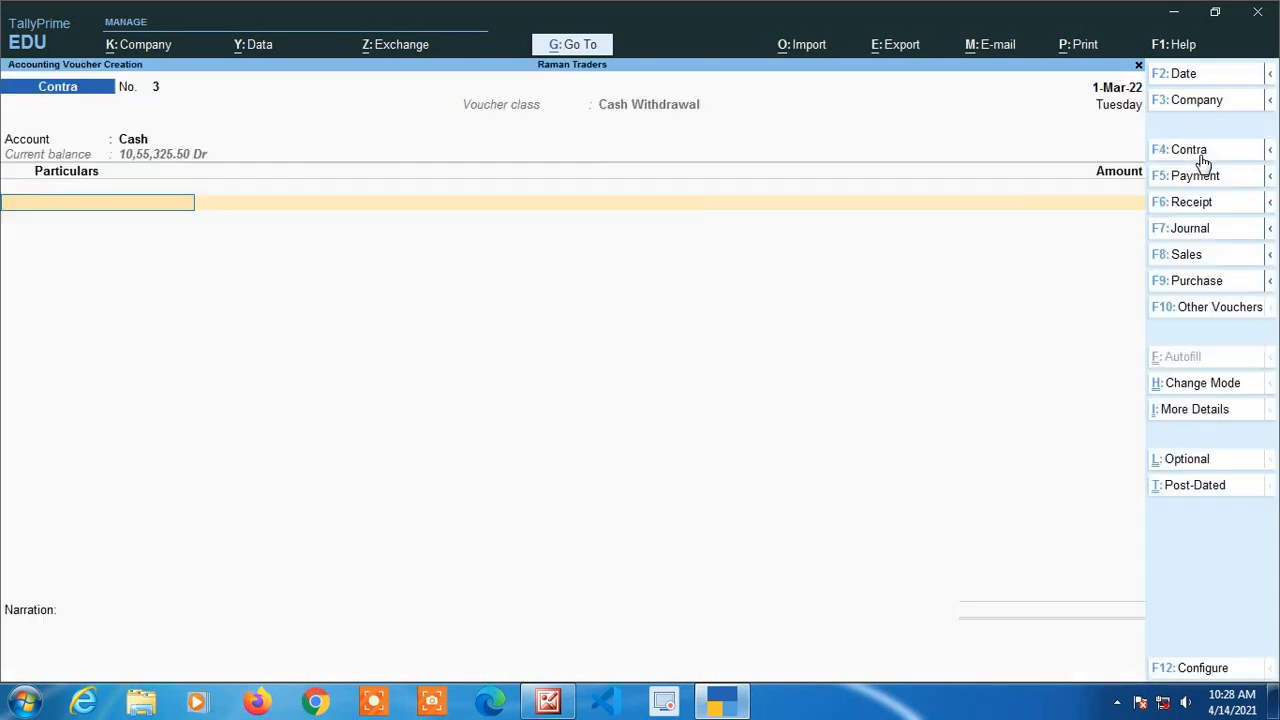
Start a Contra voucher using the SBI Bank Deposit class.
click(1202, 163)
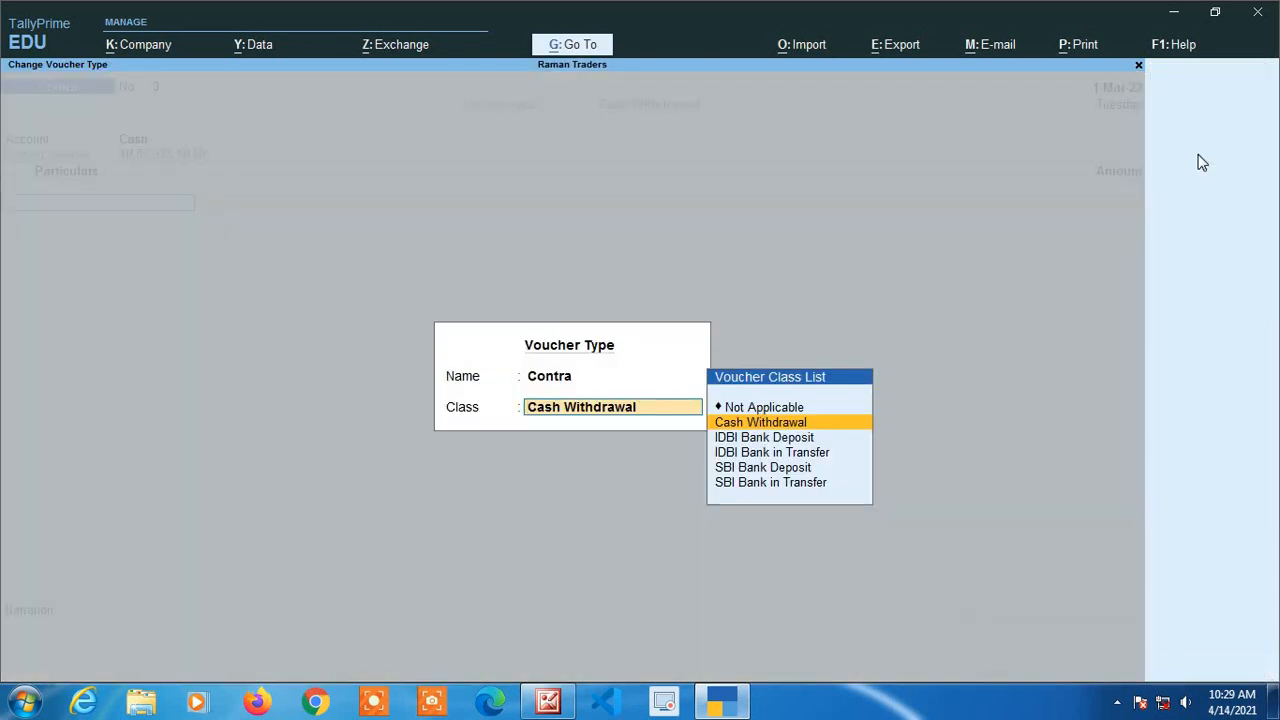
key(Down)
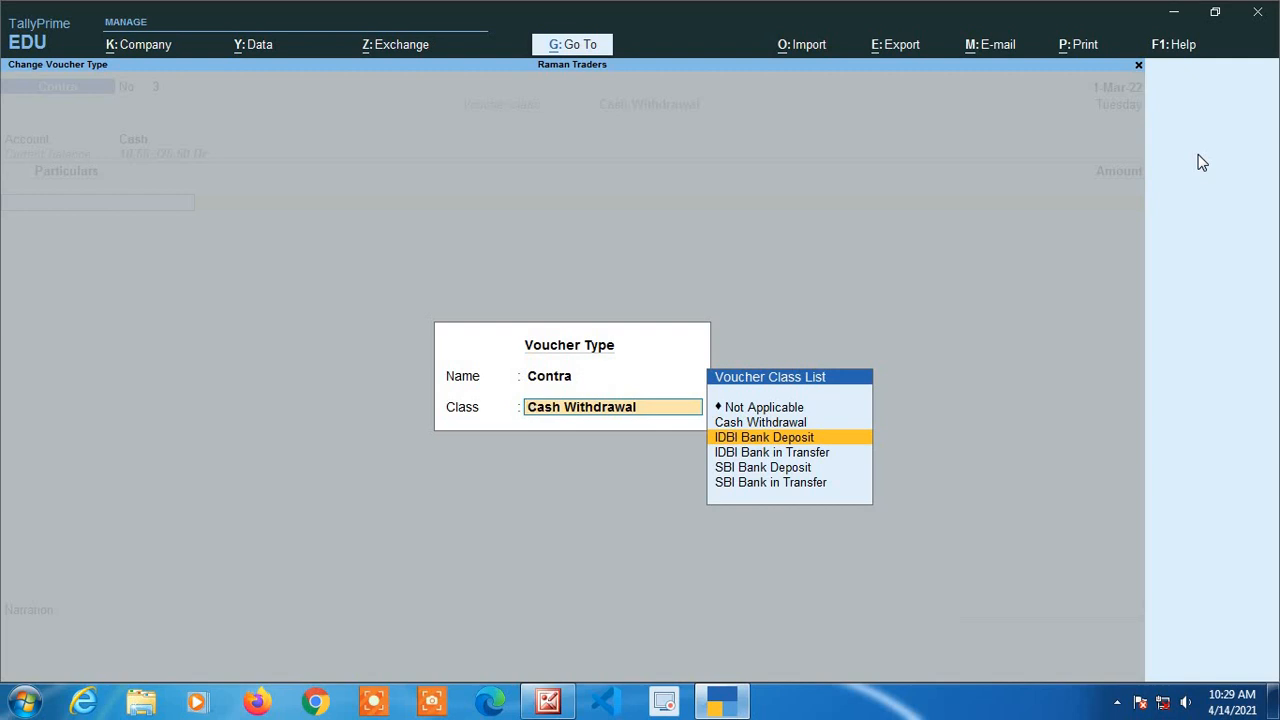
key(Down)
key(Down)
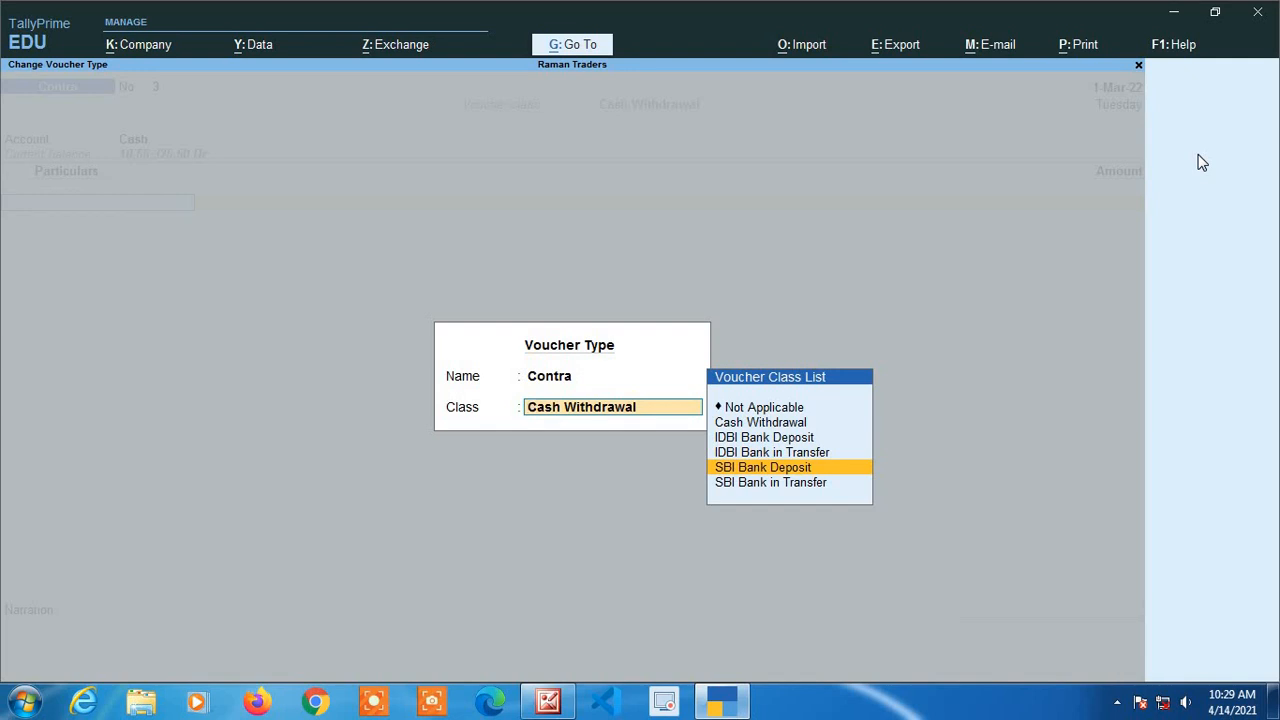
key(Return)
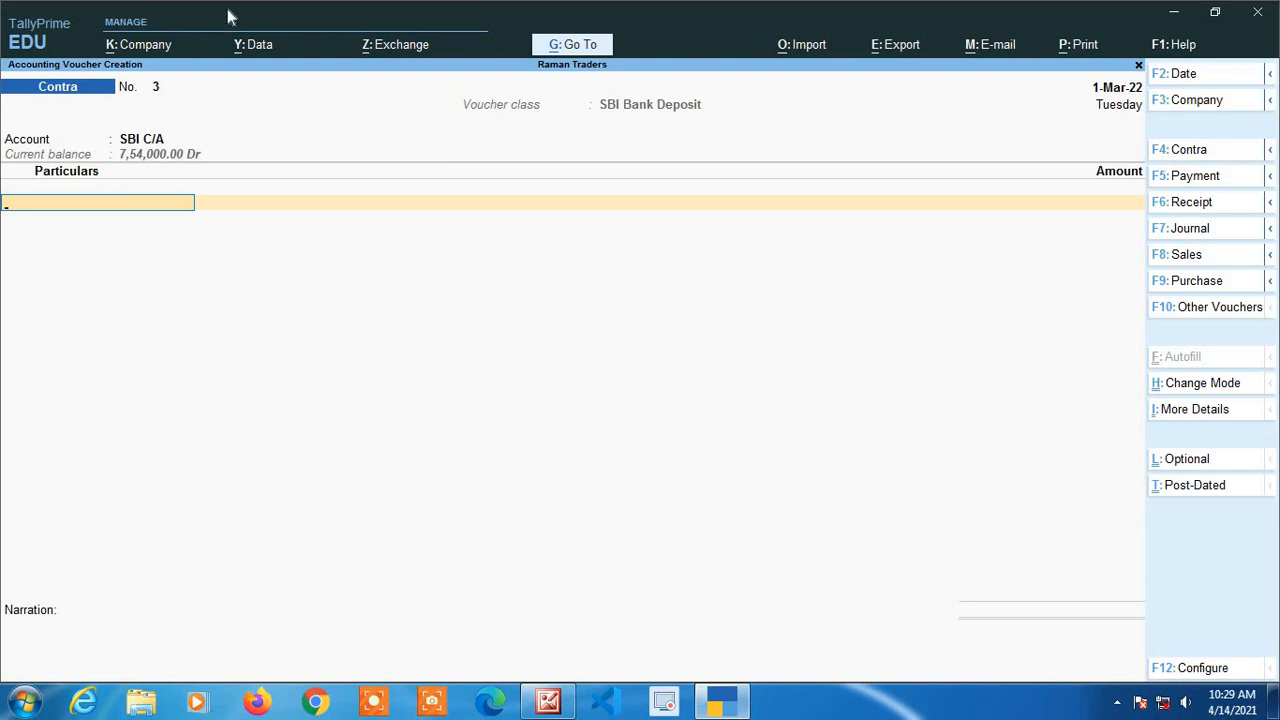
Record a deposit of 5,000 from Cash into SBI C/A without a narration and save the Contra voucher.
text(Cas)
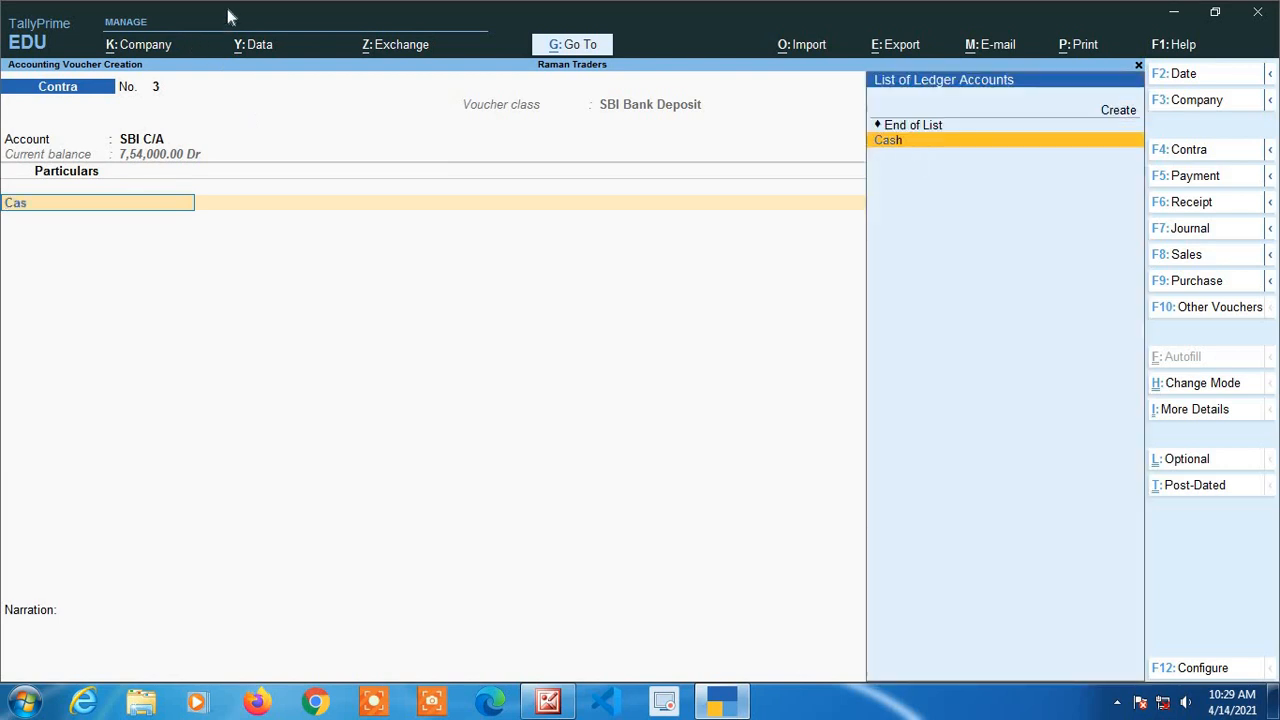
text(h)
key(Return)
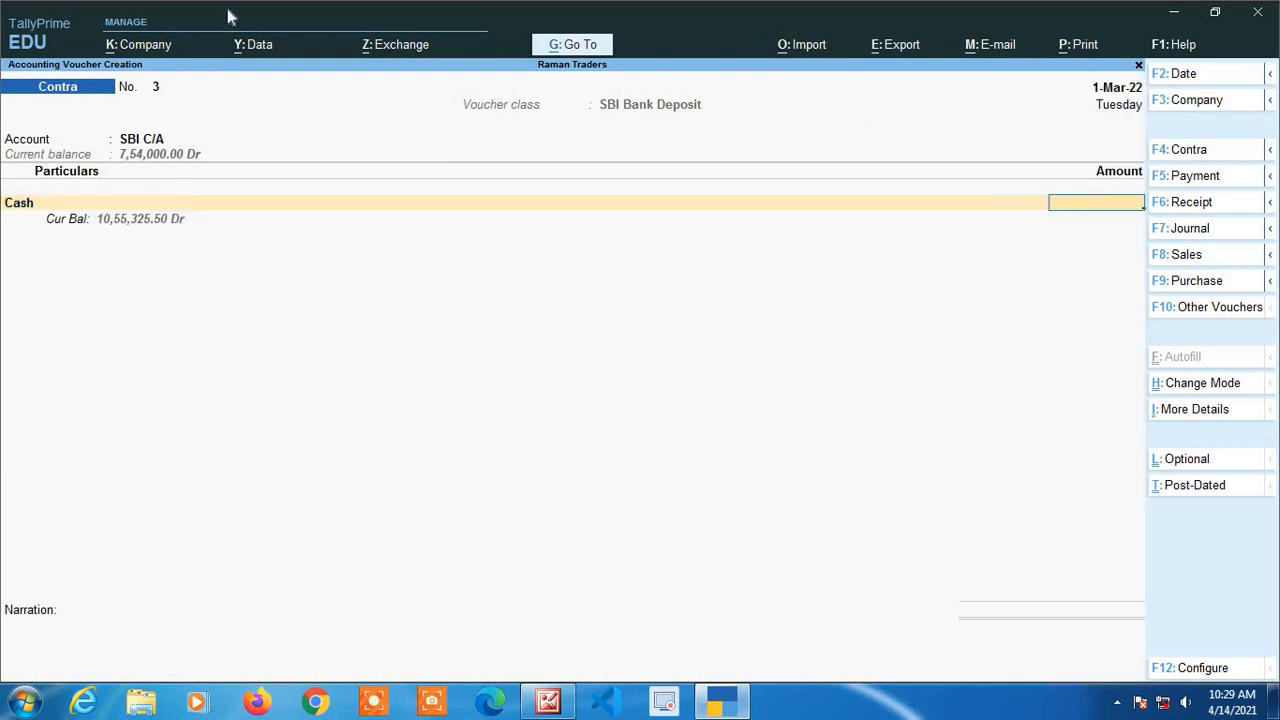
text(5000)
key(Return)
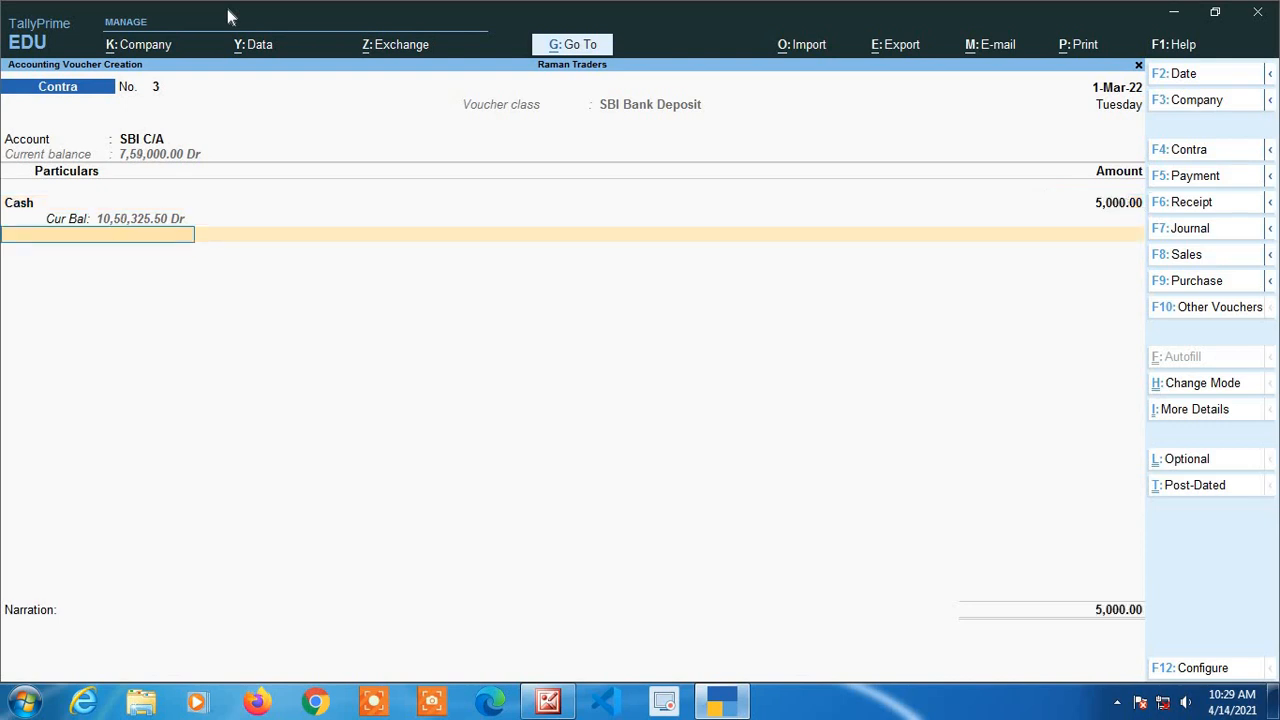
key(Return)
key(Return)
key(Return)
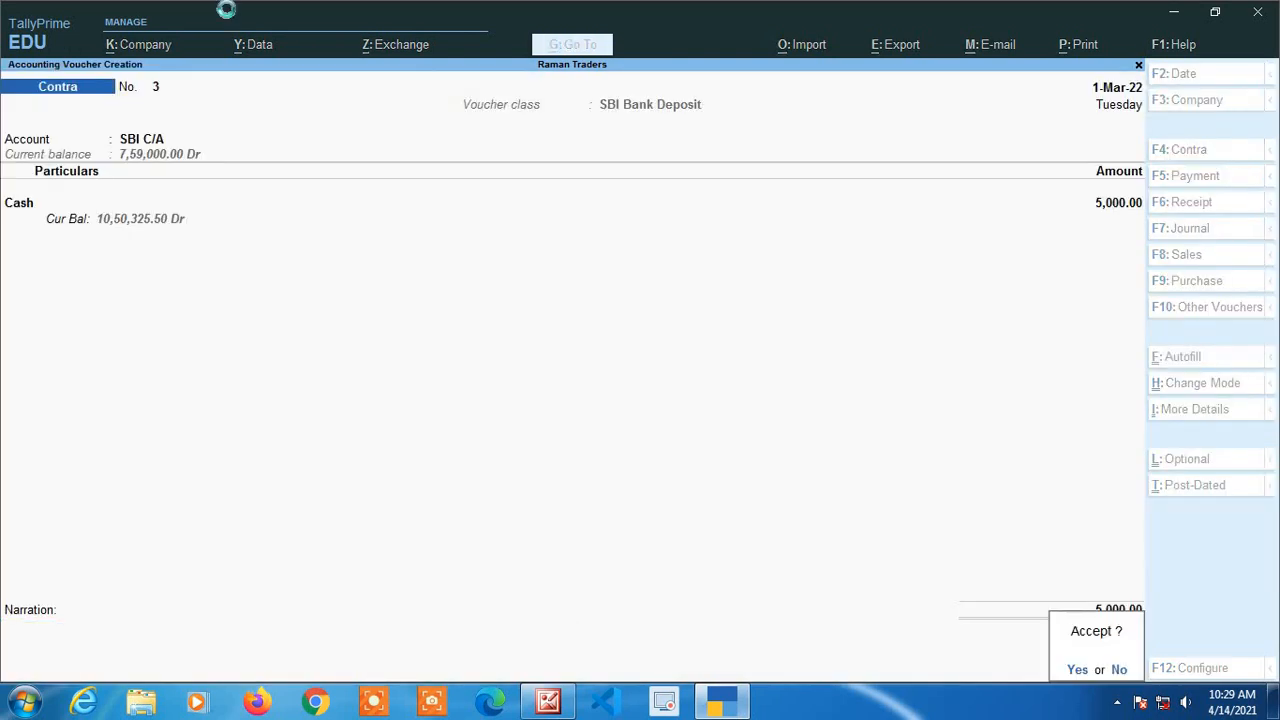
key(Return)
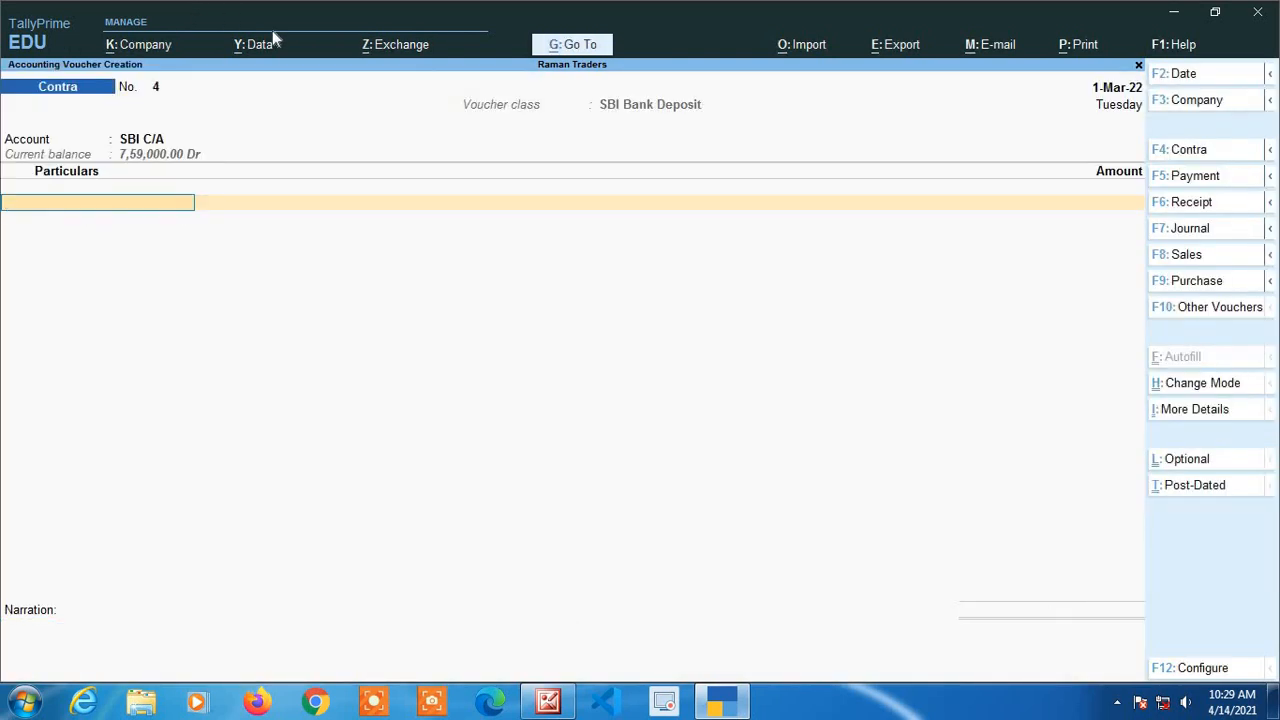
Change the Contra voucher's class to IDBI Bank in Transfer.
click(1178, 152)
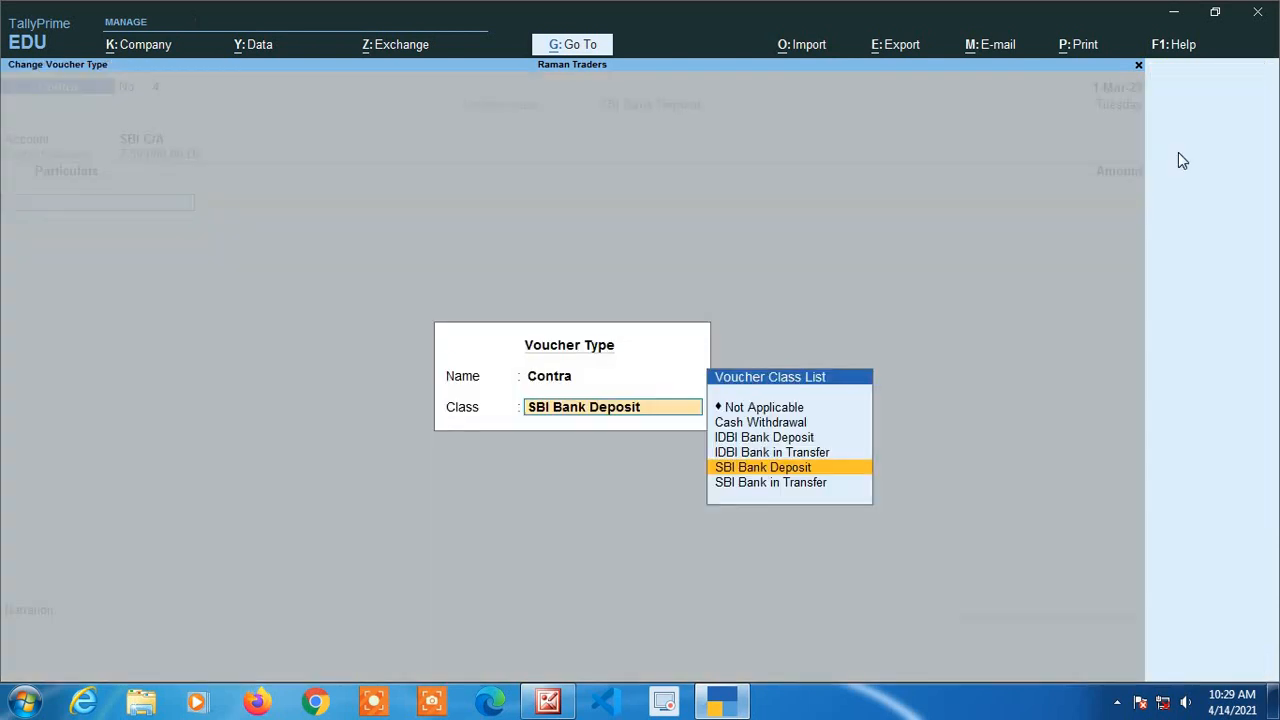
key(Up)
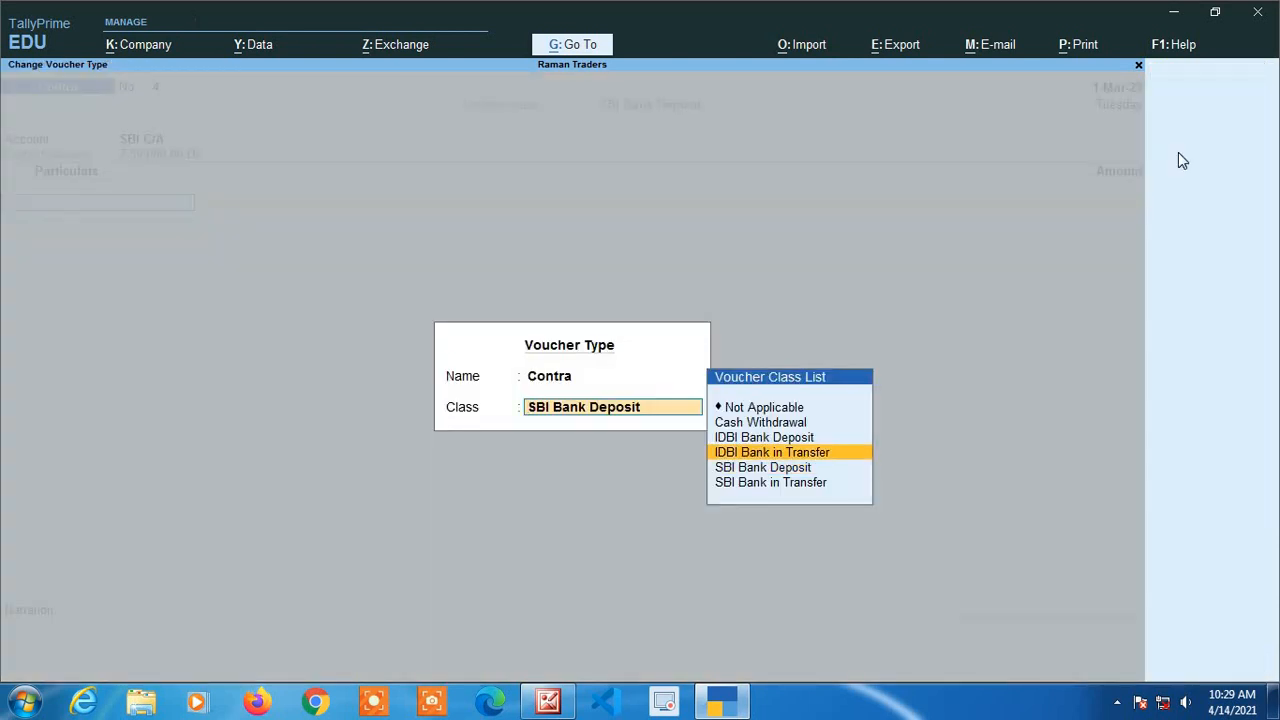
key(Down)
key(Down)
key(Up)
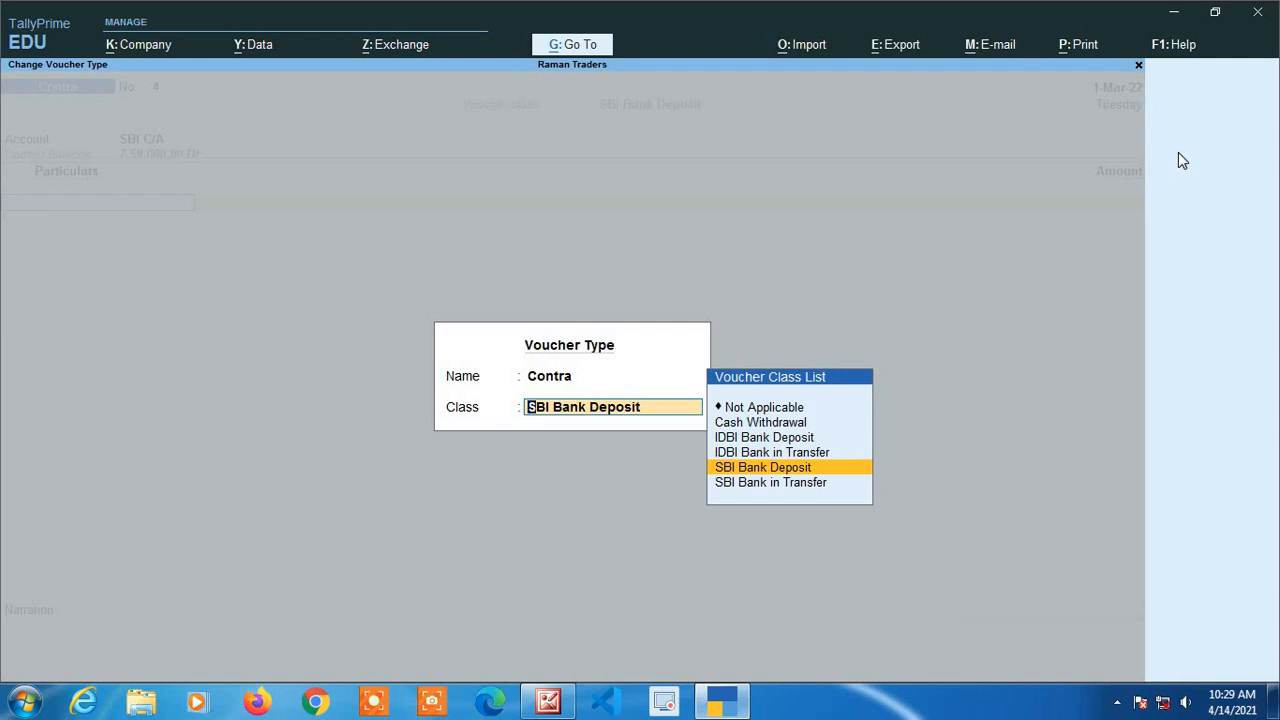
key(Up)
key(Down)
key(Down)
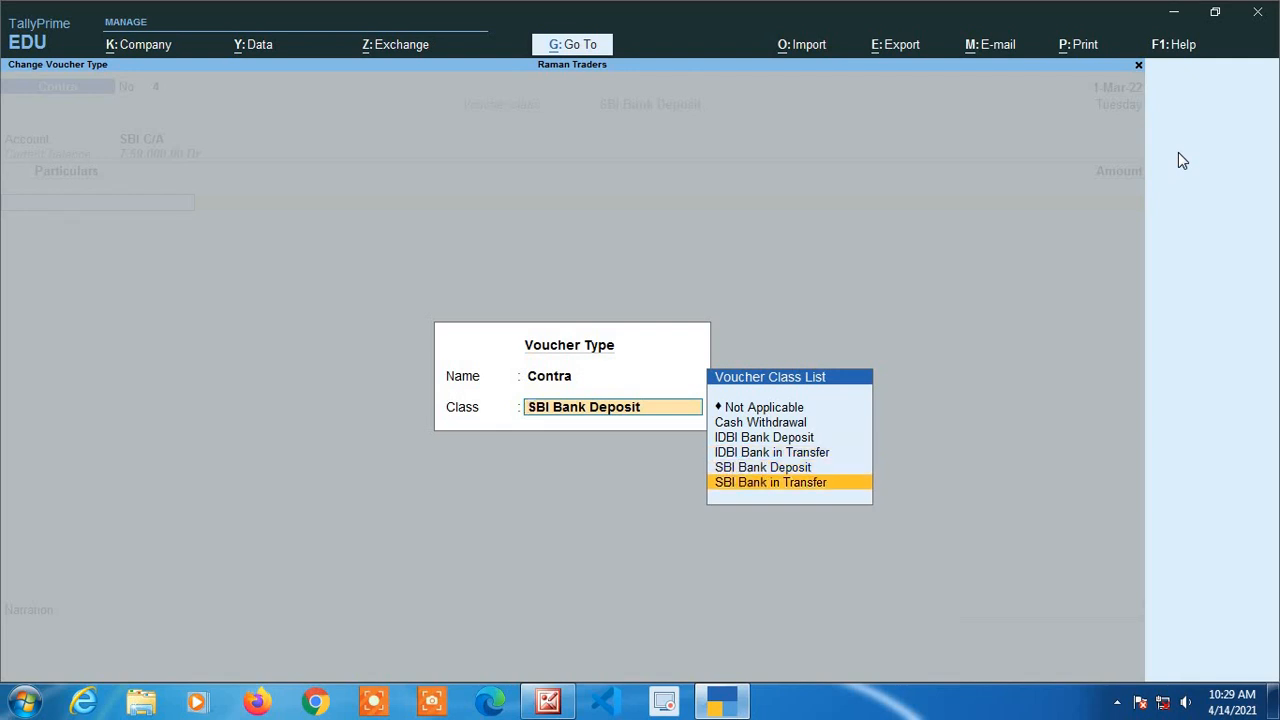
key(Up)
key(Up)
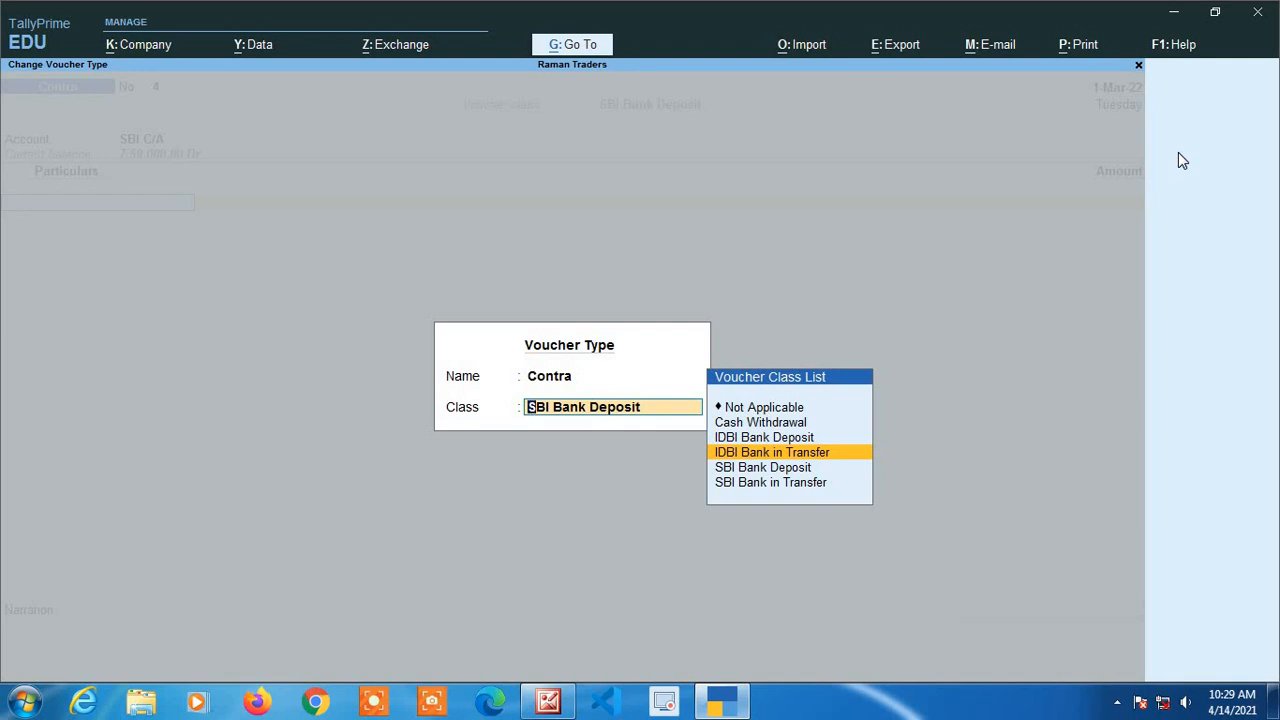
key(Return)
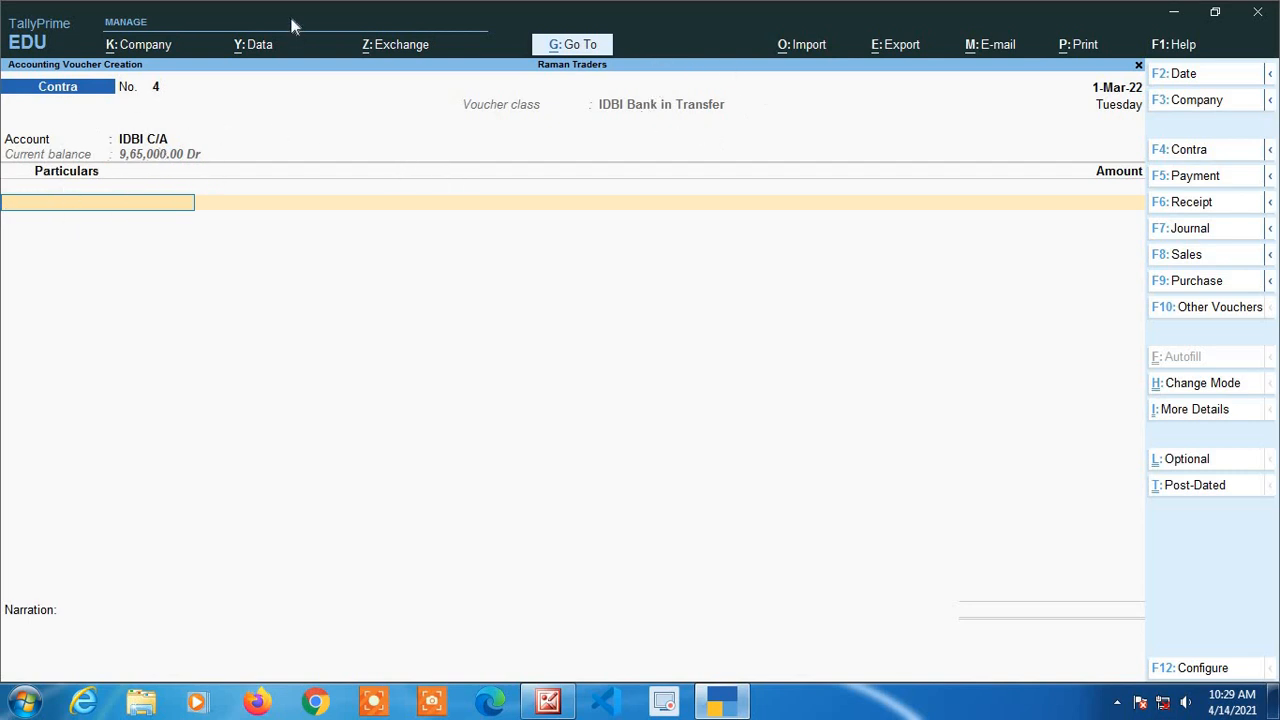
Enter a transfer of 59,000 from SBI C/A to IDBI C/A in the Contra voucher.
text(Sbi)
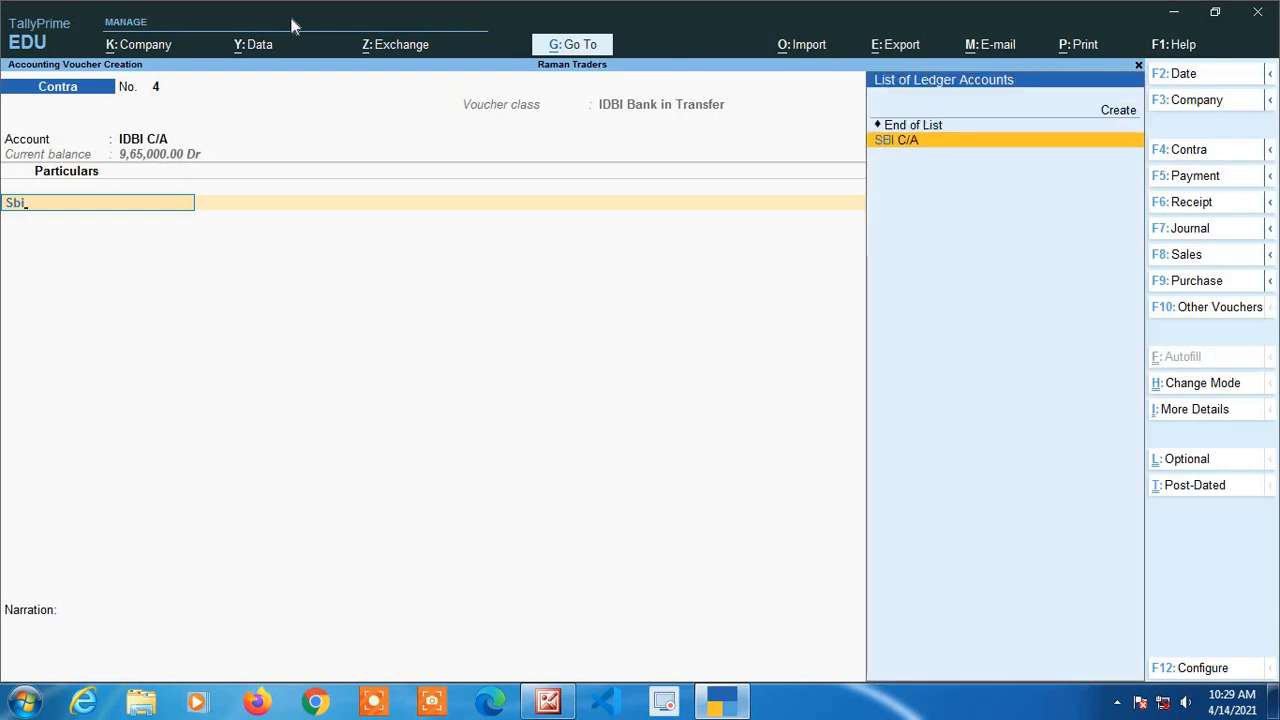
key(Return)
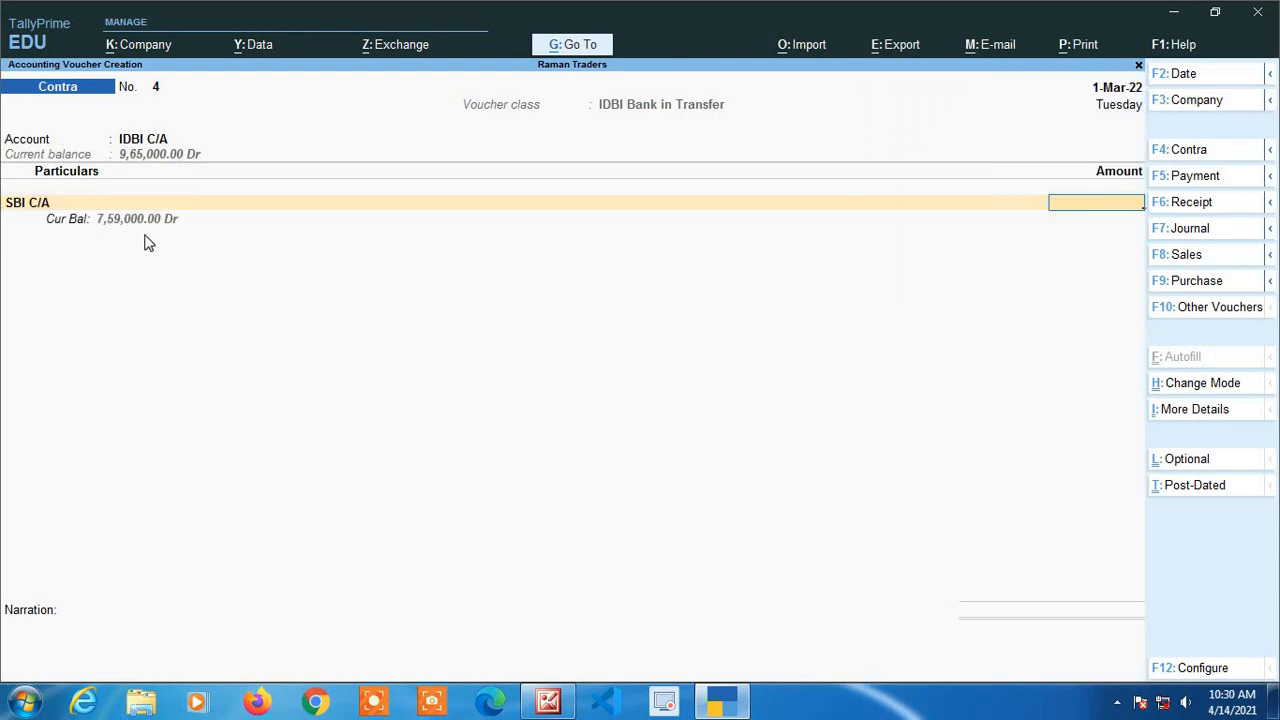
text(59000)
key(Return)
key(Return)
key(Return)
key(Return)
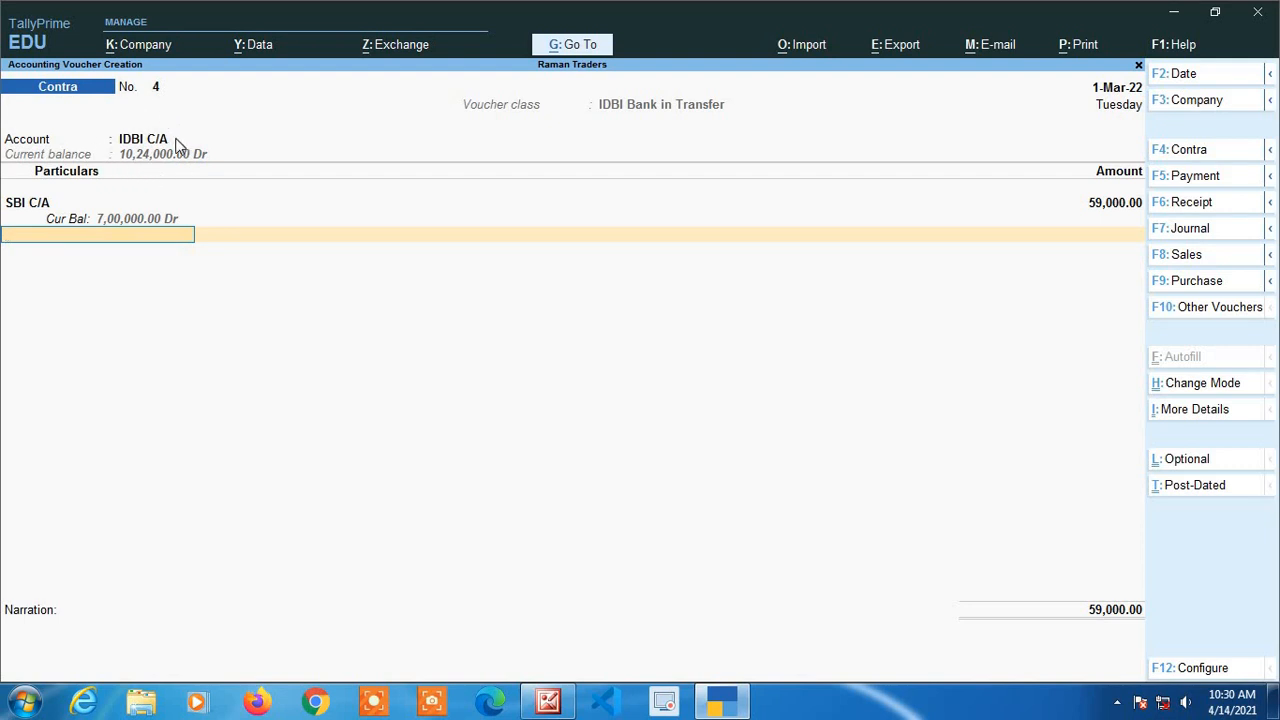
Switch the Contra voucher to the SBI Bank in Transfer class.
click(1175, 155)
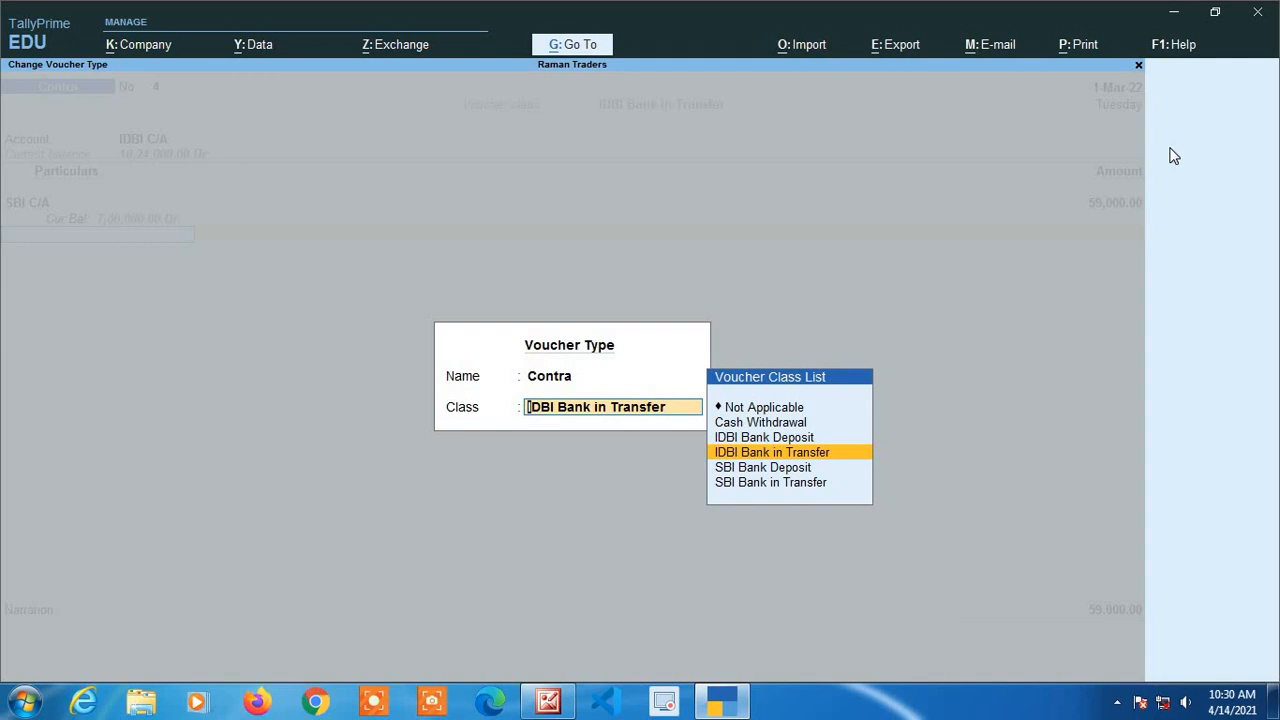
key(Down)
key(Down)
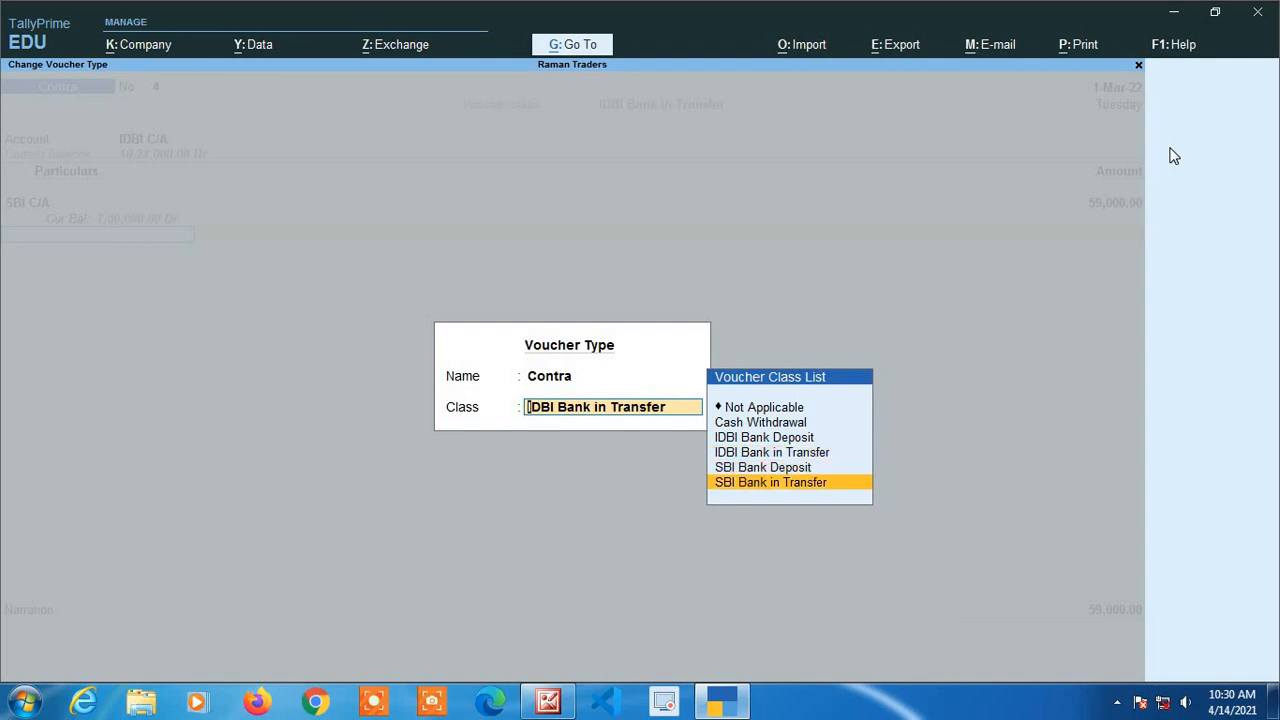
key(Return)
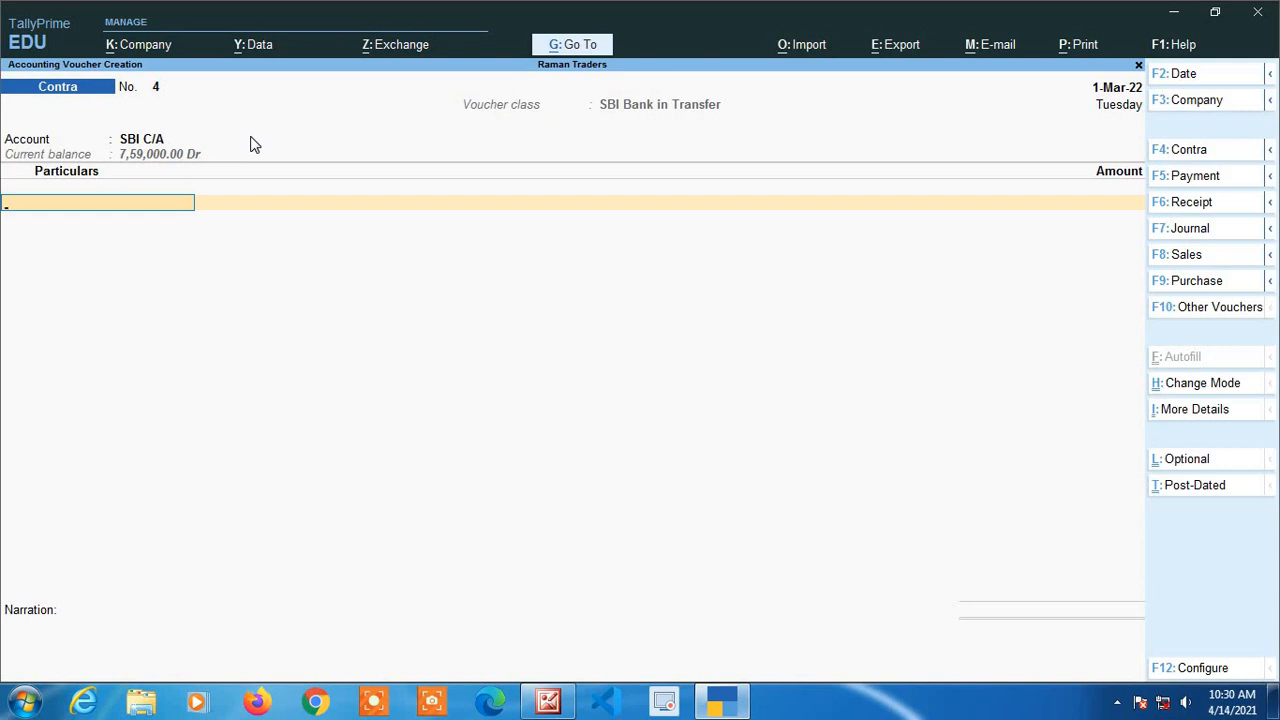
Enter a transfer of 65,000 from IDBI C/A to SBI C/A in the Contra voucher.
text(Id)
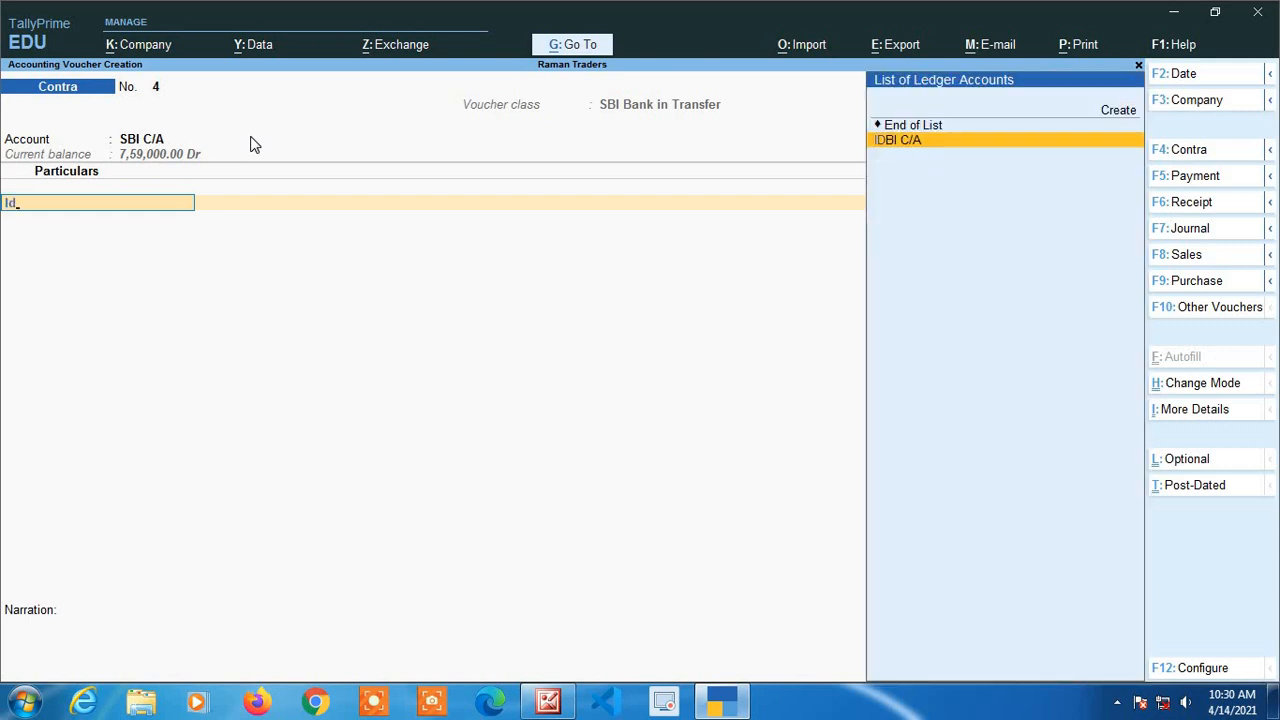
text(bi)
key(Return)
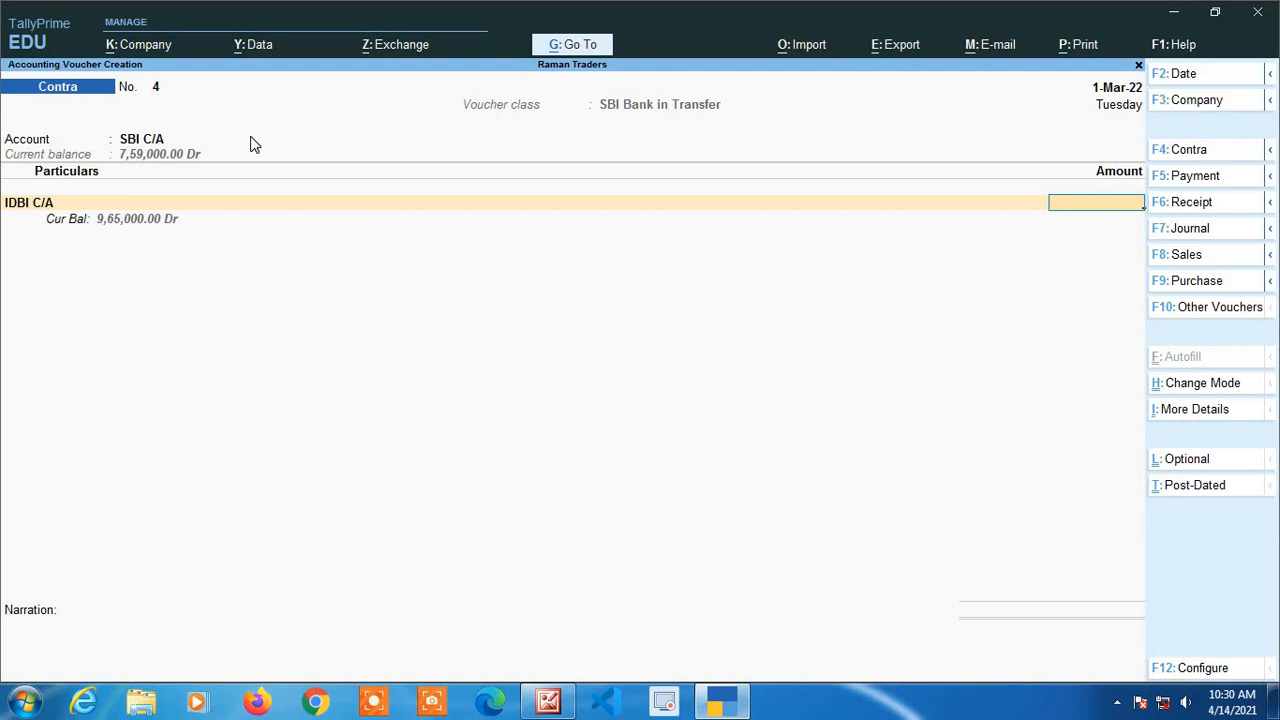
text(65000)
key(Return)
key(Return)
key(Return)
key(Return)
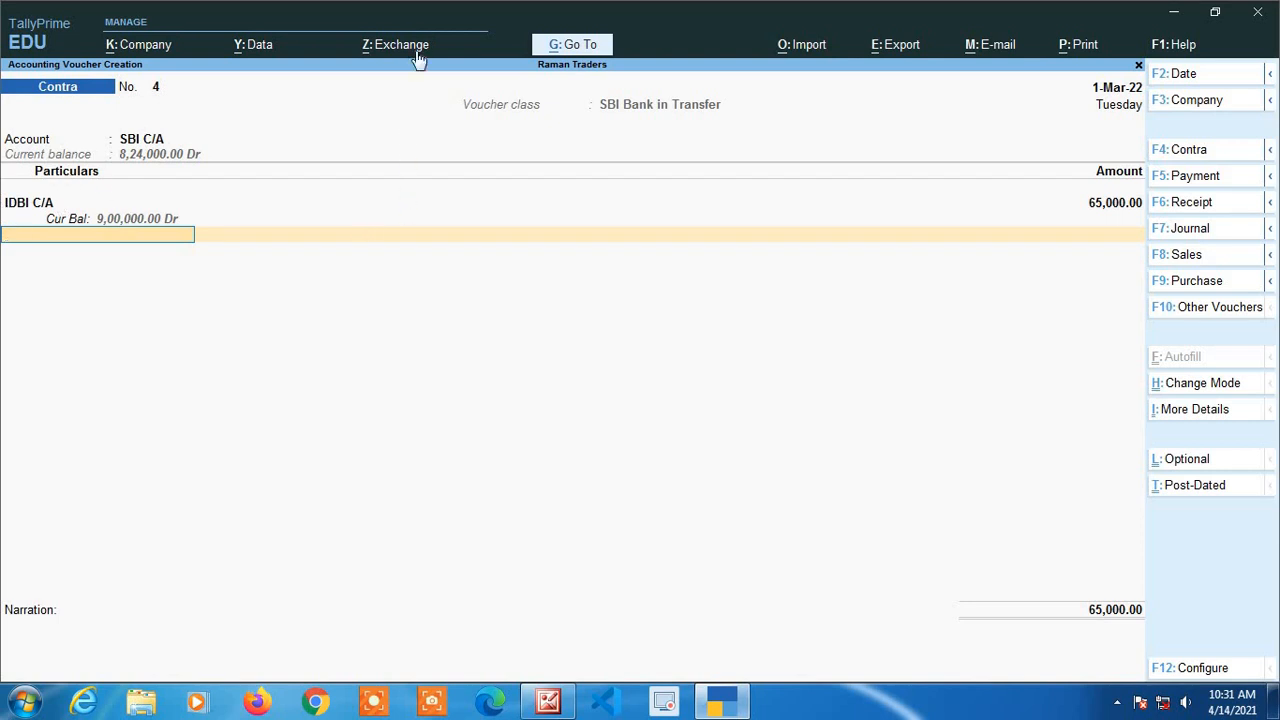
Finish the entry list, leave the narration blank and save the Contra voucher.
key(Return)
key(Return)
key(Return)
key(Return)
key(Return)
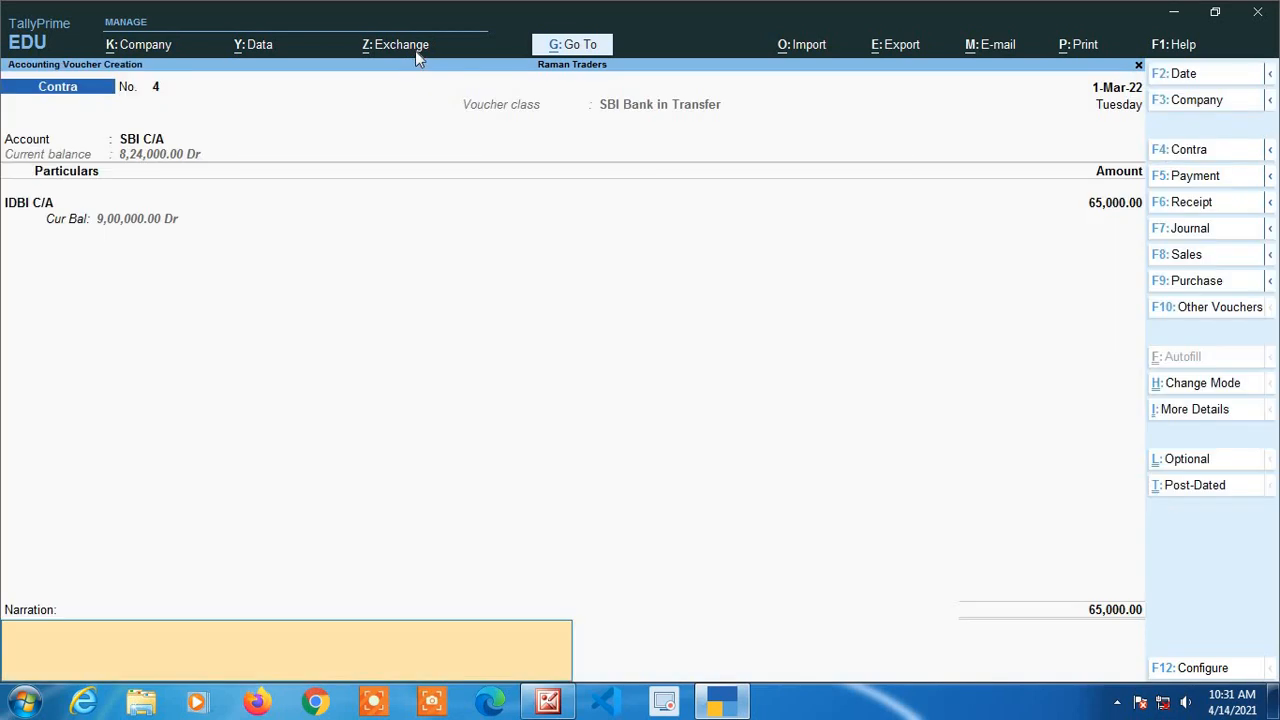
key(Return)
key(Return)
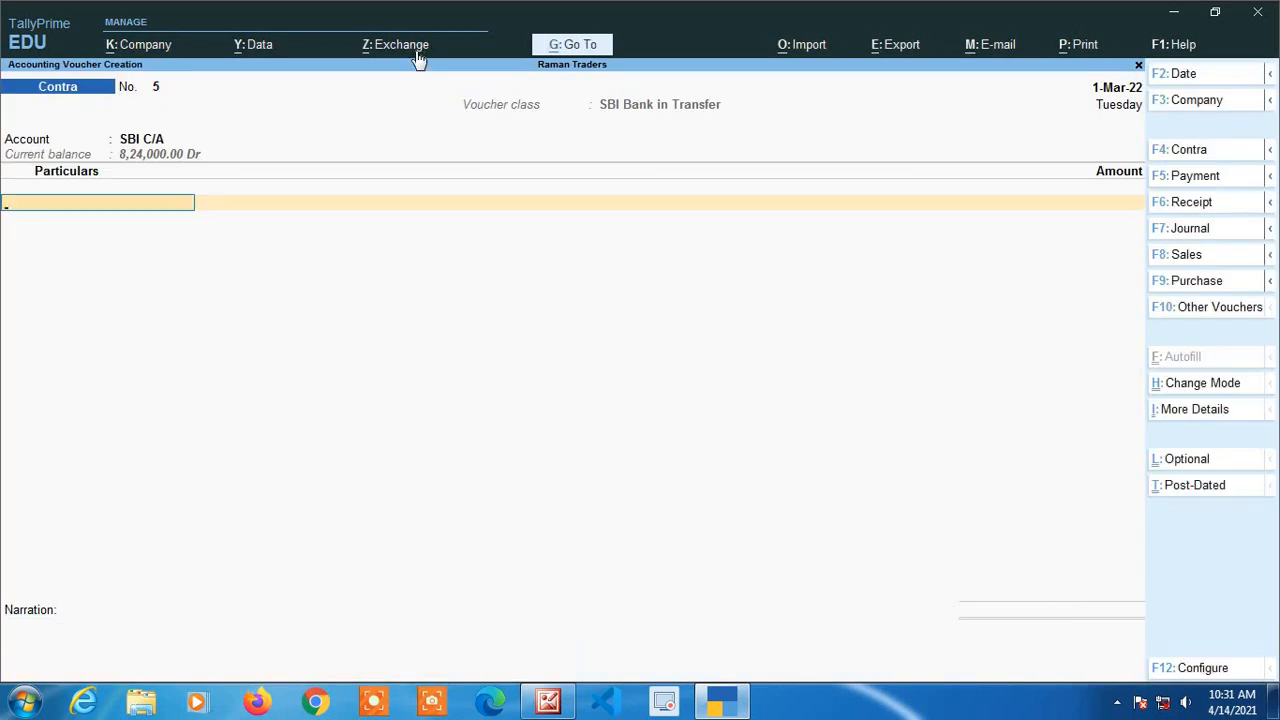
Leave voucher entry and review the Day Book for the period 1-3-2022 to 1-3-2022.
key(Escape)
key(Return)
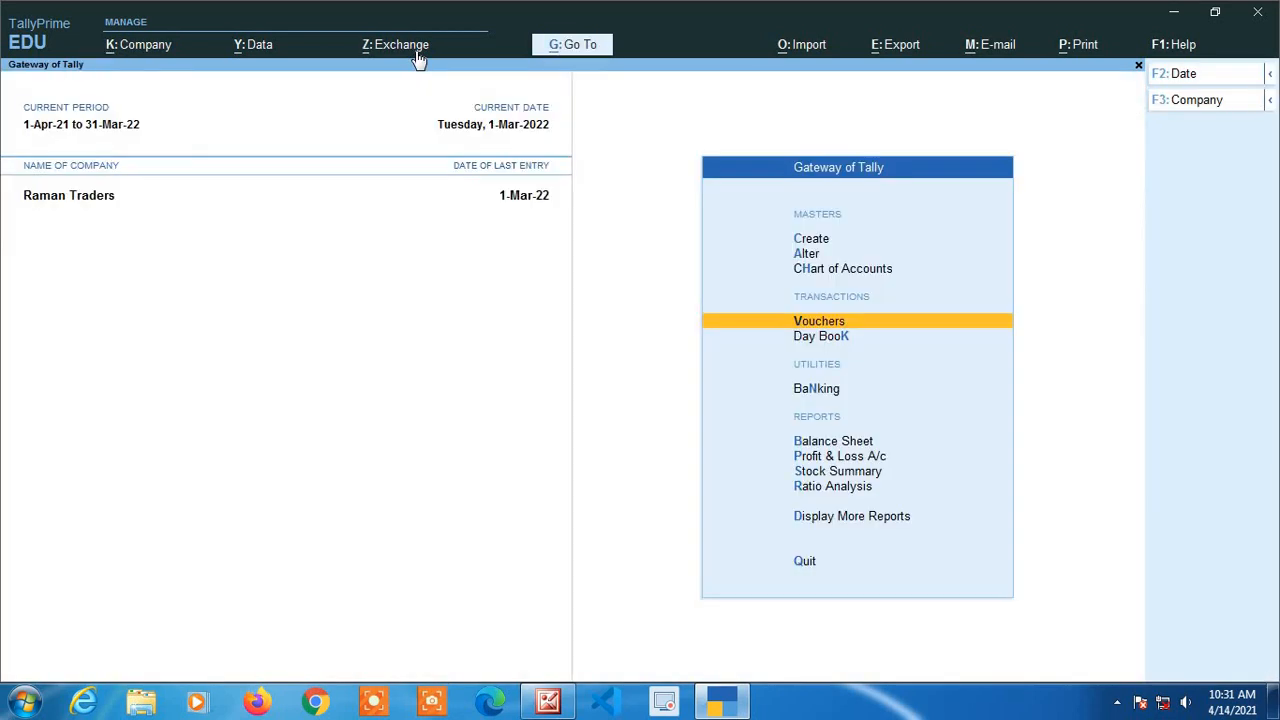
key(Down)
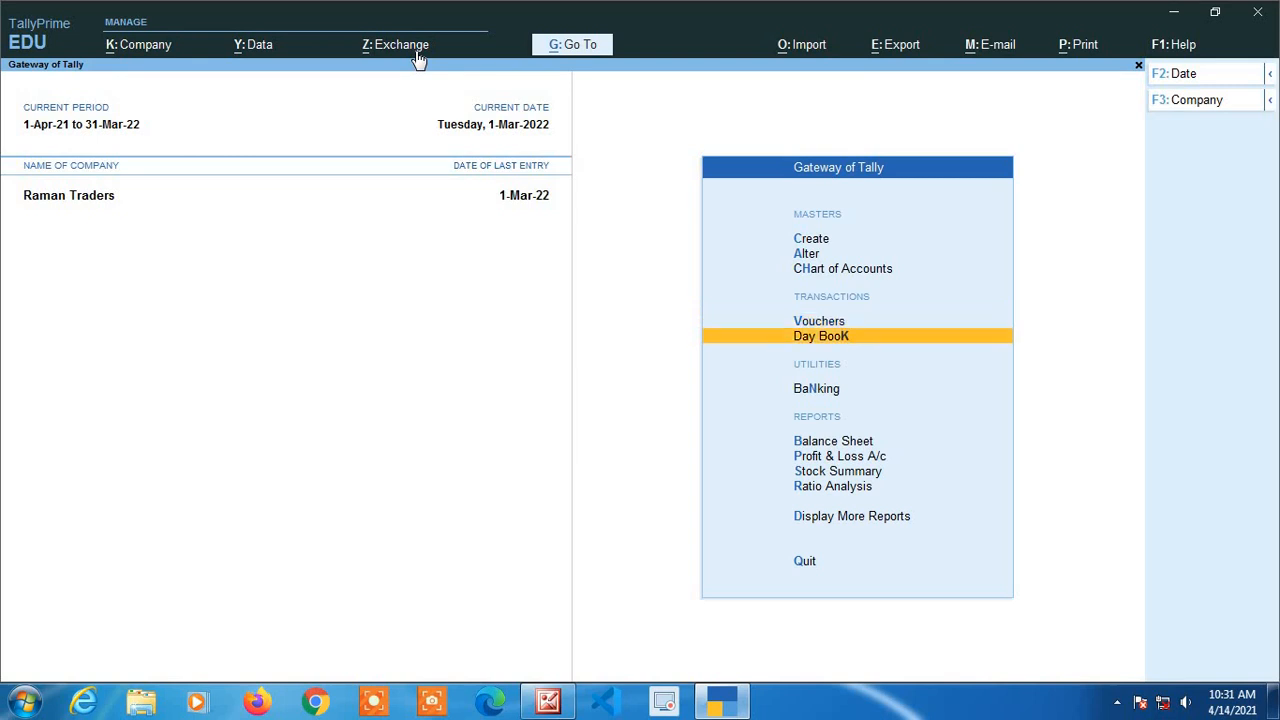
key(Return)
key(alt+F2)
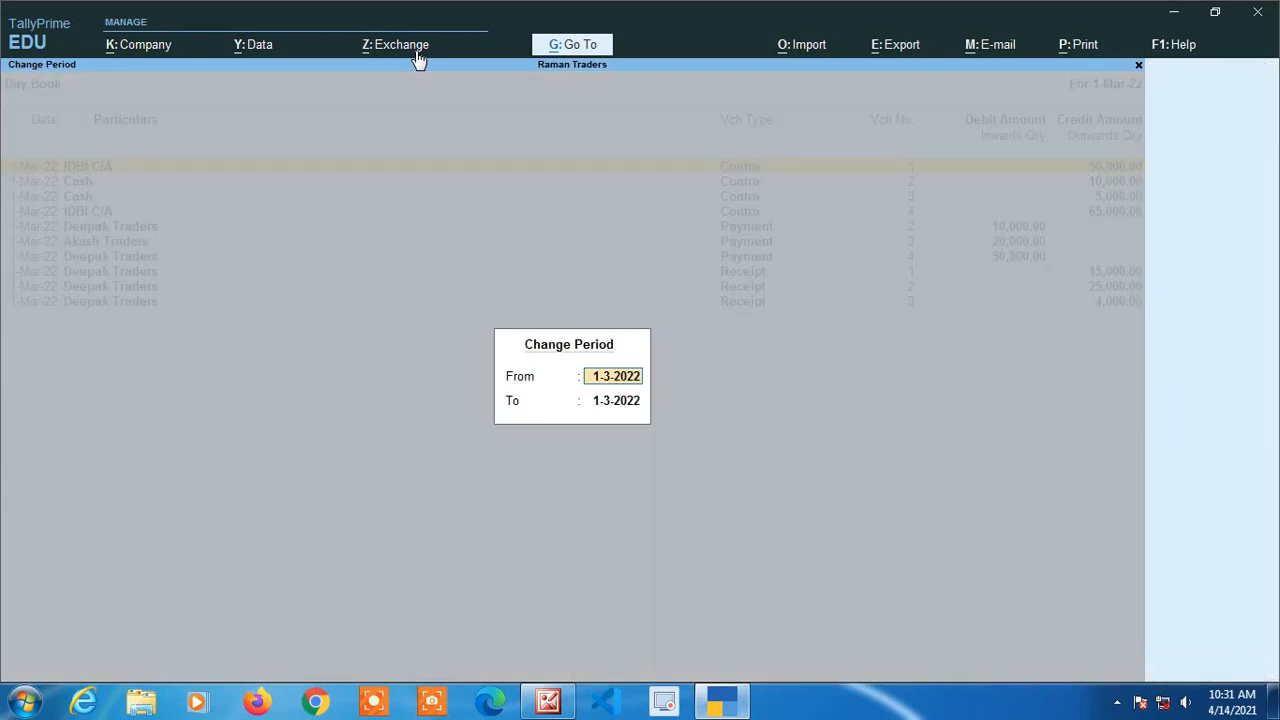
key(Return)
key(Return)
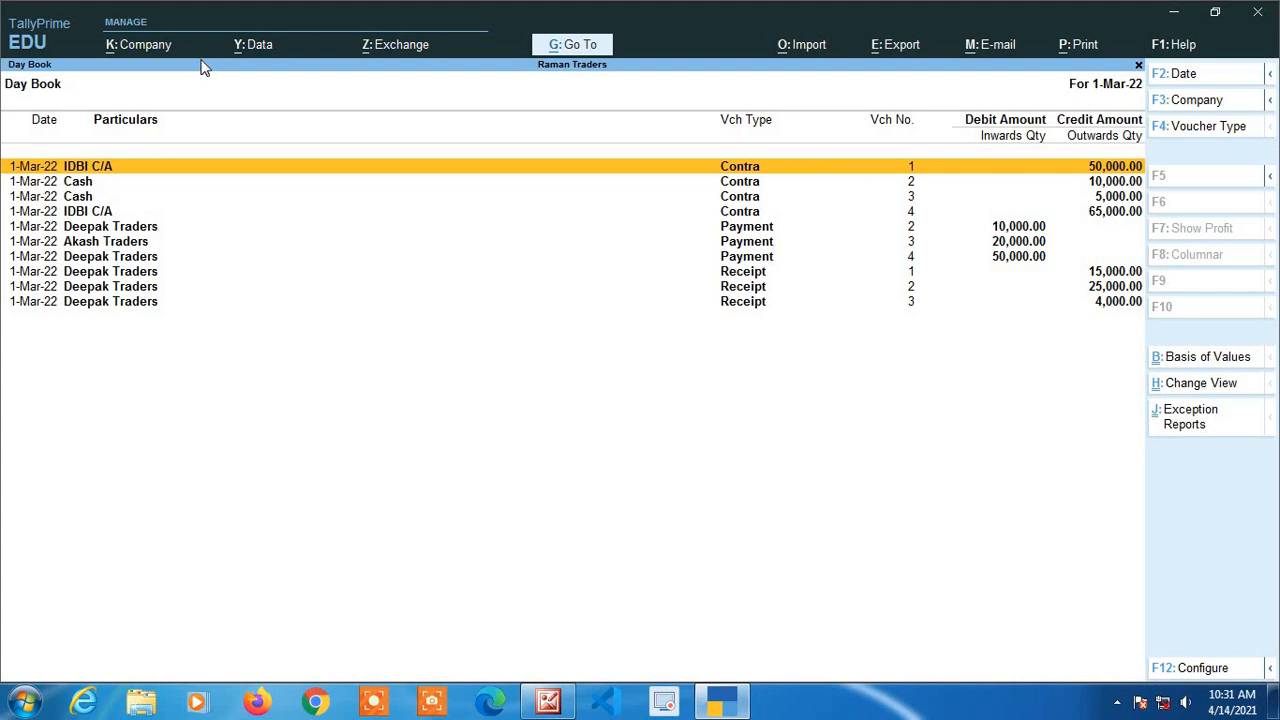
key(Escape)
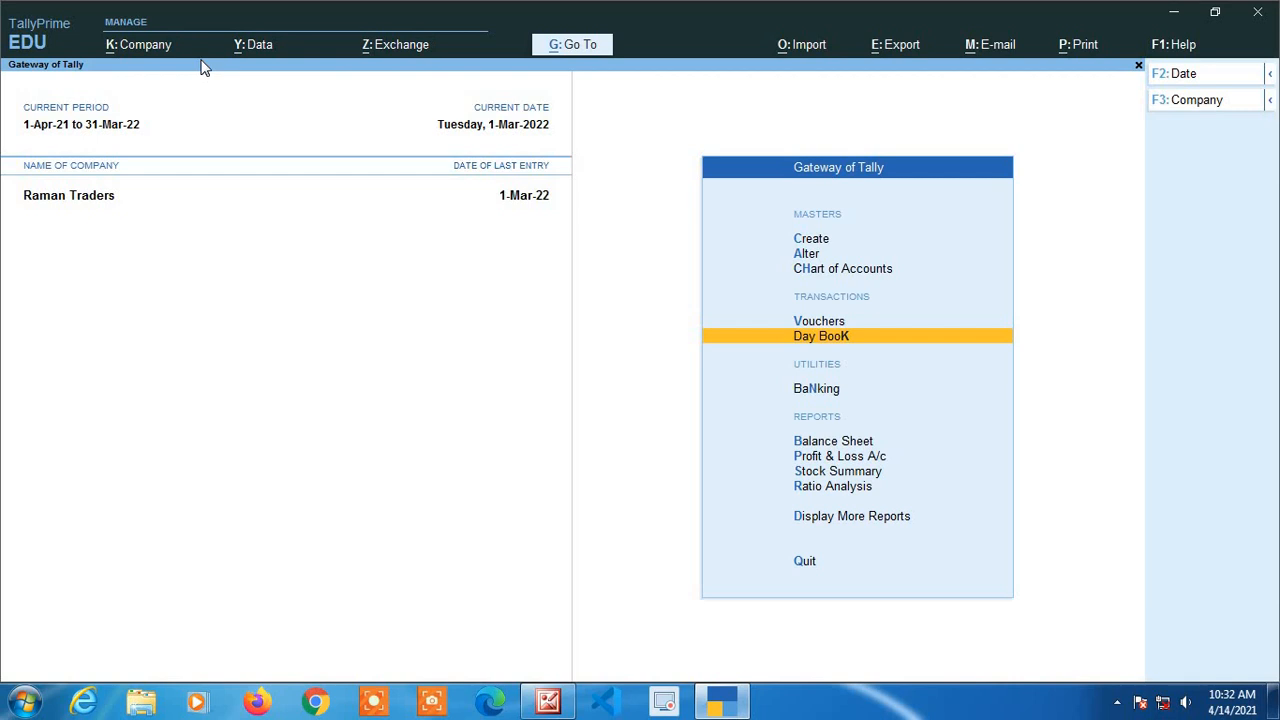
Open the Payment voucher type for alteration.
key(Up)
key(Up)
key(Up)
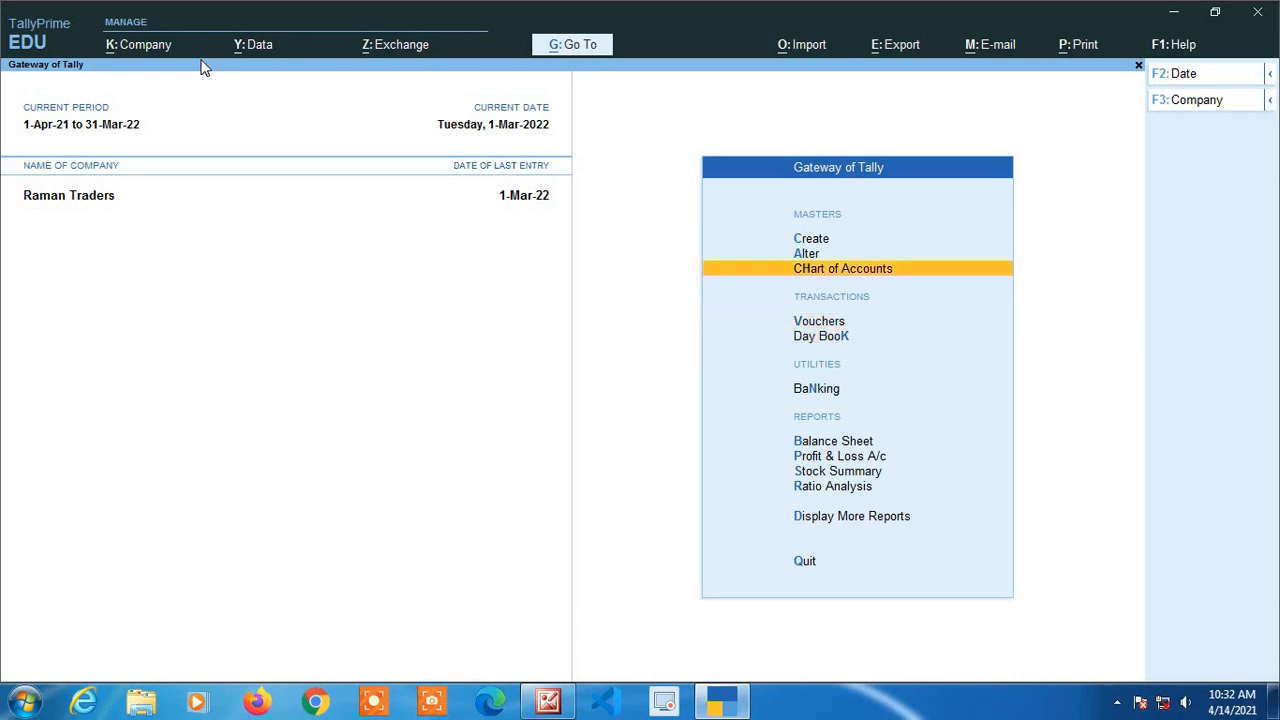
key(Return)
key(Down)
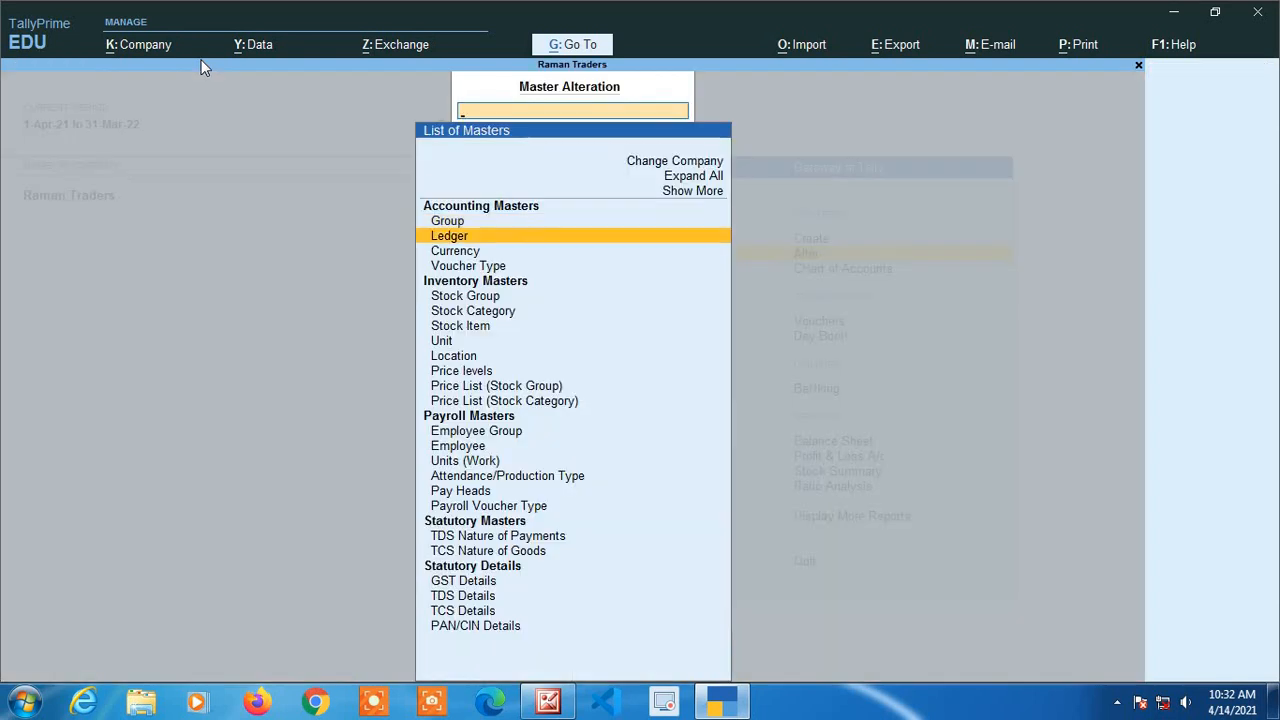
key(Down)
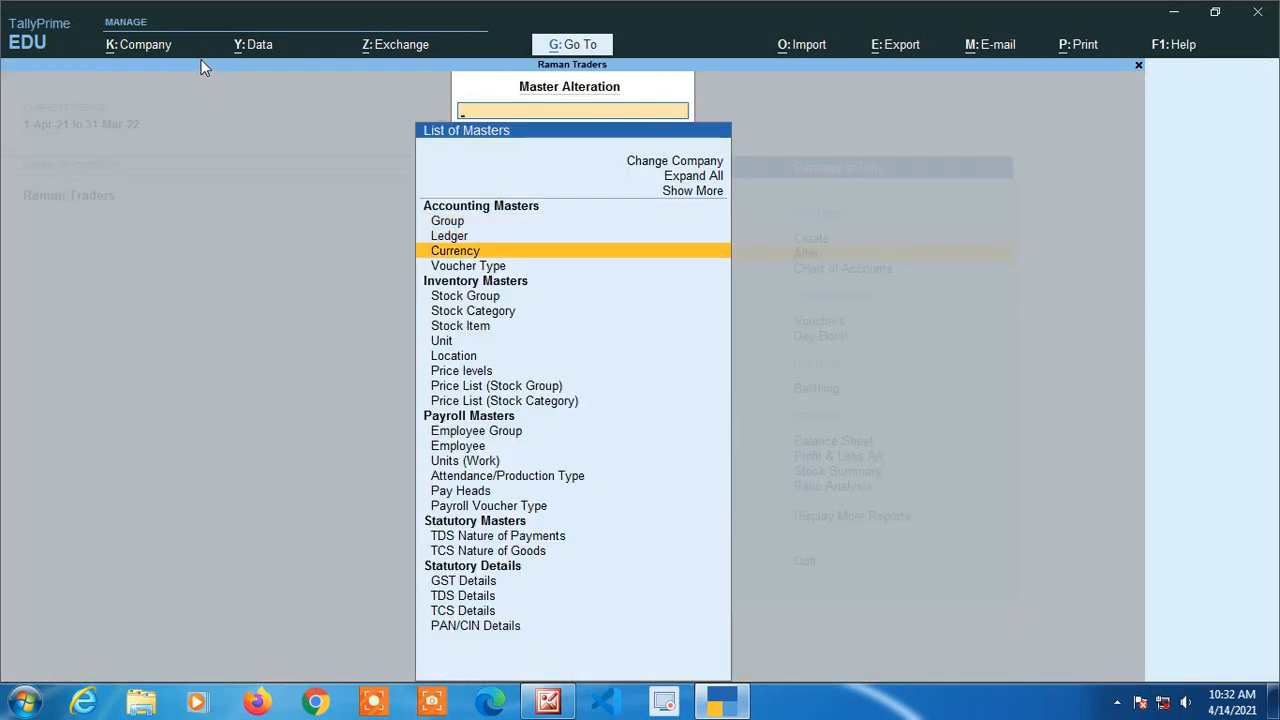
key(Down)
key(Return)
text(pa)
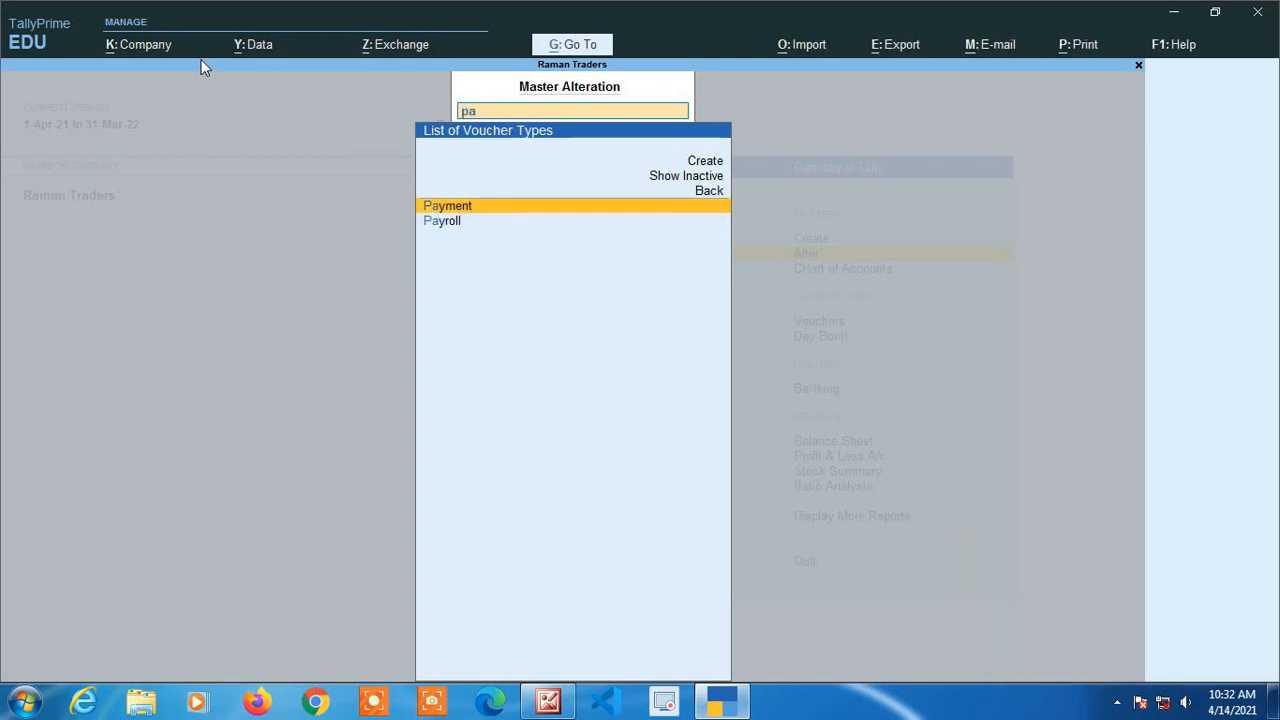
key(Return)
Remove the Cash Payment and IDBI Bank Payment classes from the Payment voucher type.
key(Return)
key(Return)
key(Return)
key(Return)
key(Return)
key(Return)
key(Return)
key(Return)
key(Return)
key(Return)
key(Return)
key(Return)
key(Return)
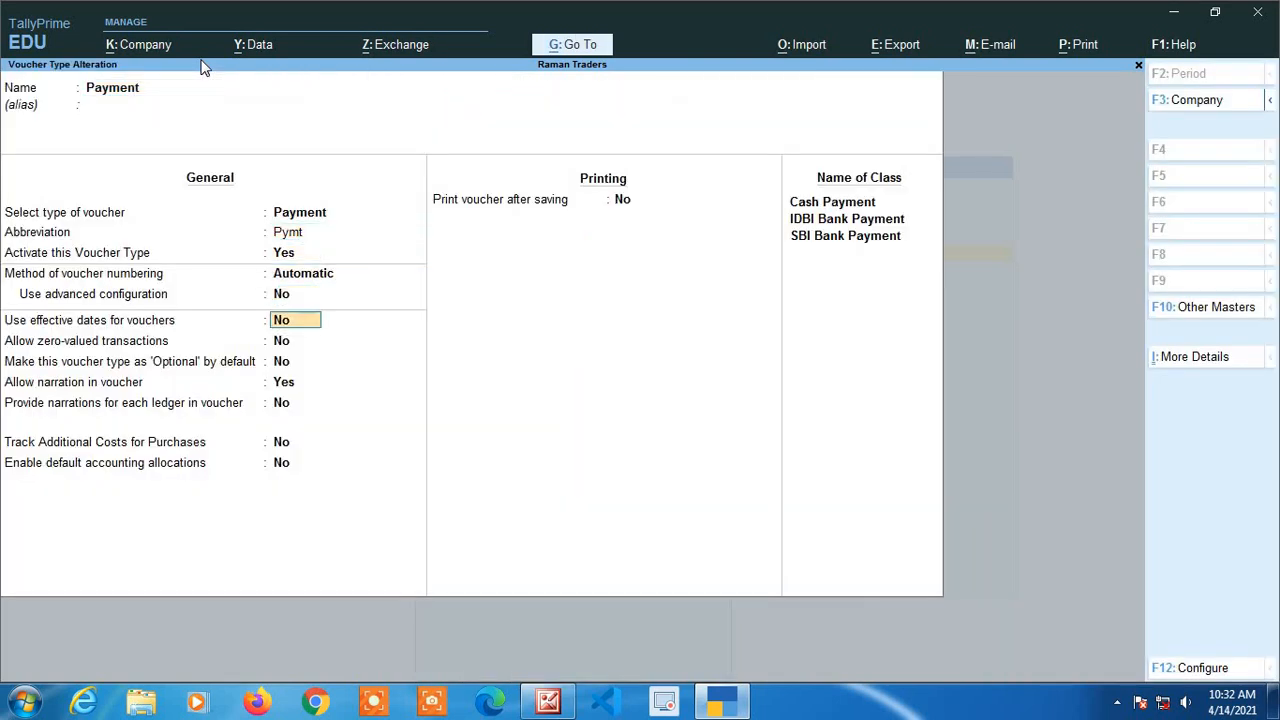
key(Return)
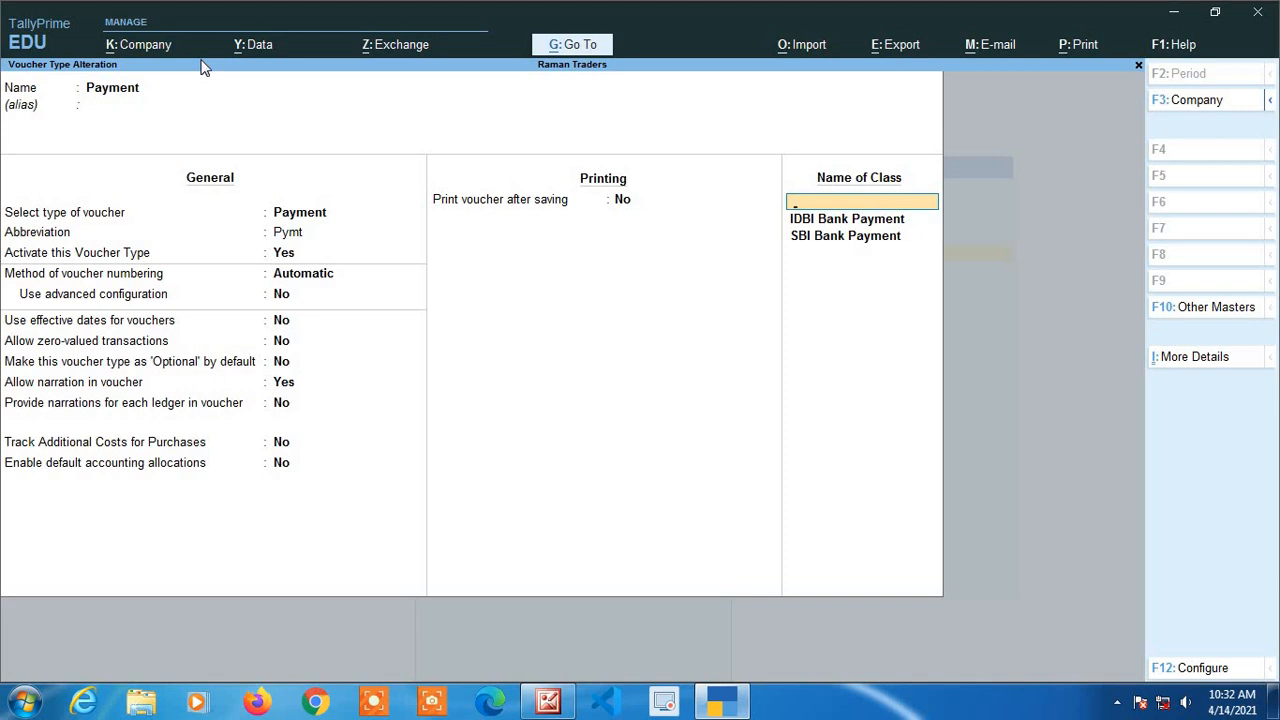
key(Return)
key(space)
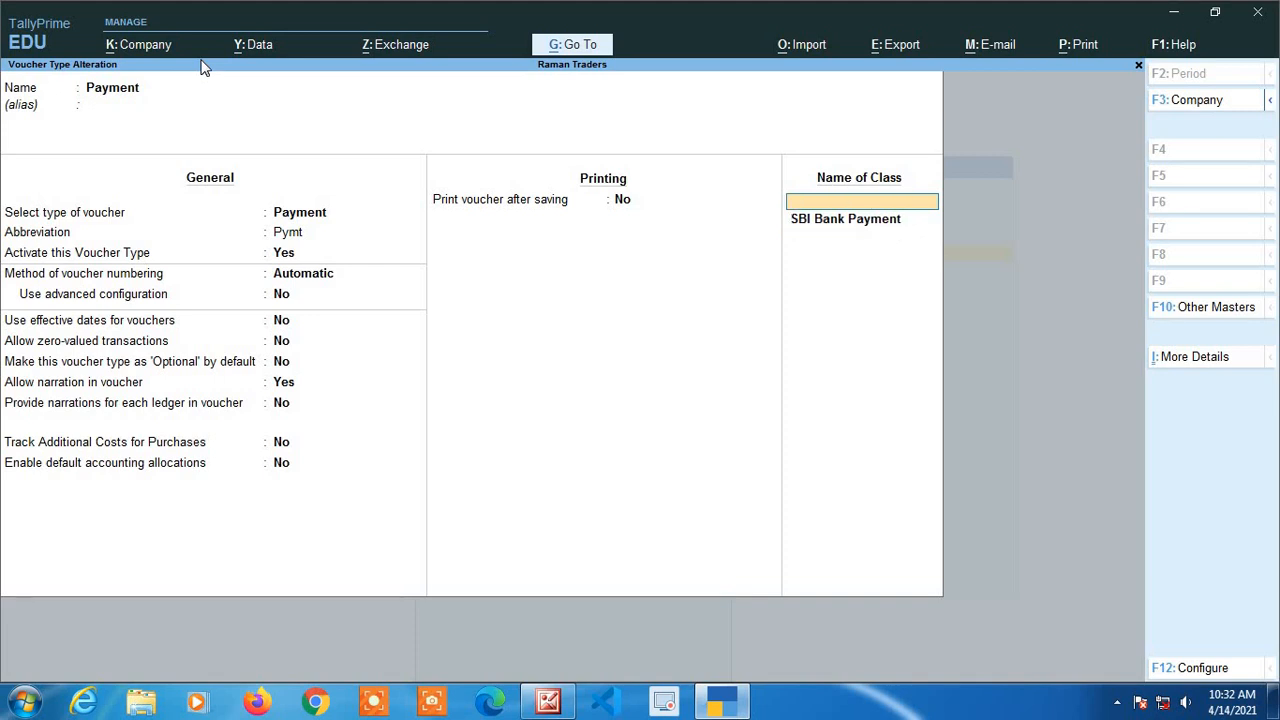
key(Return)
key(Return)
key(Return)
key(Return)
key(Return)
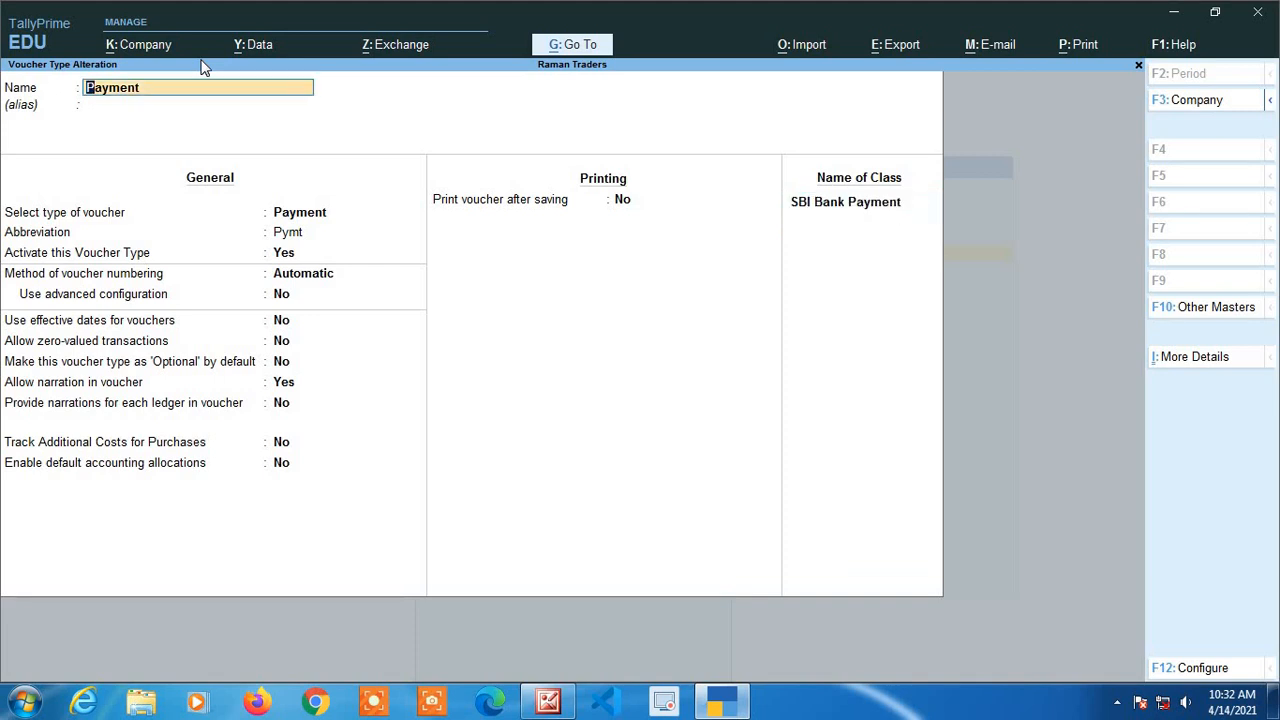
Remove the SBI Bank Payment class, accept the Payment voucher type's alteration and return to the Gateway of Tally.
key(Return)
key(Return)
key(Return)
key(Return)
key(Return)
key(Return)
key(Return)
key(Return)
key(Return)
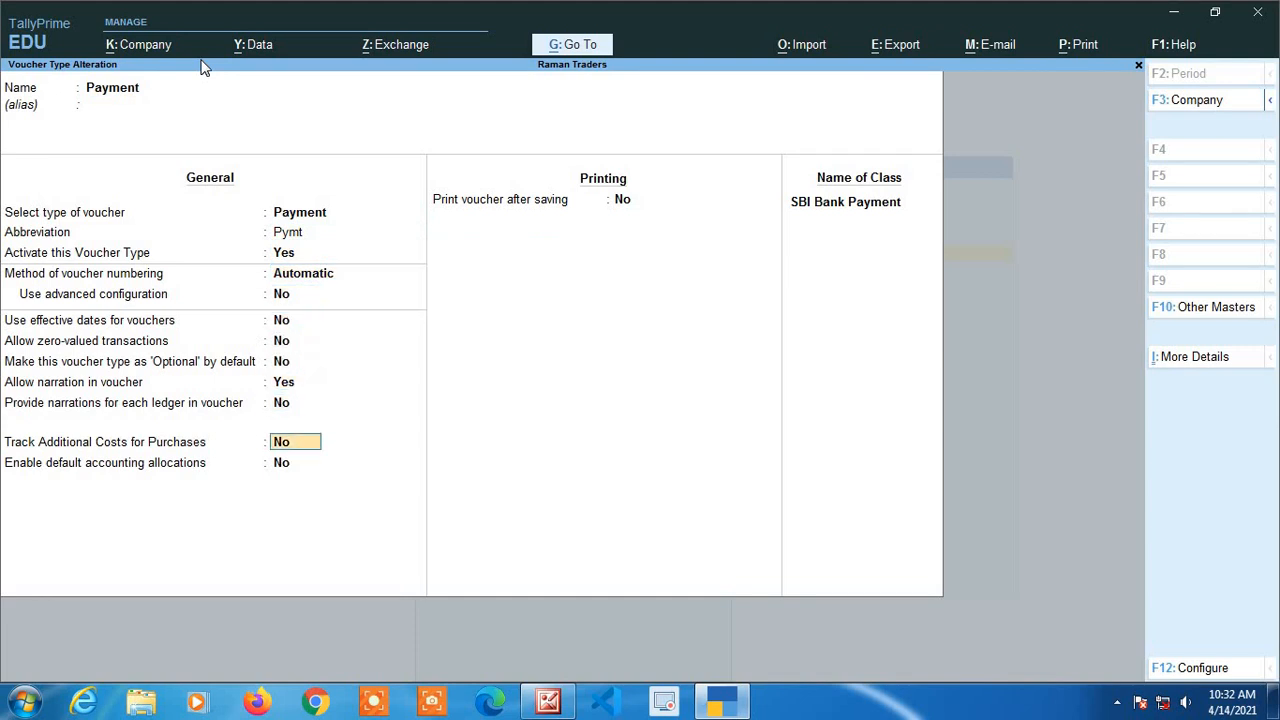
key(space)
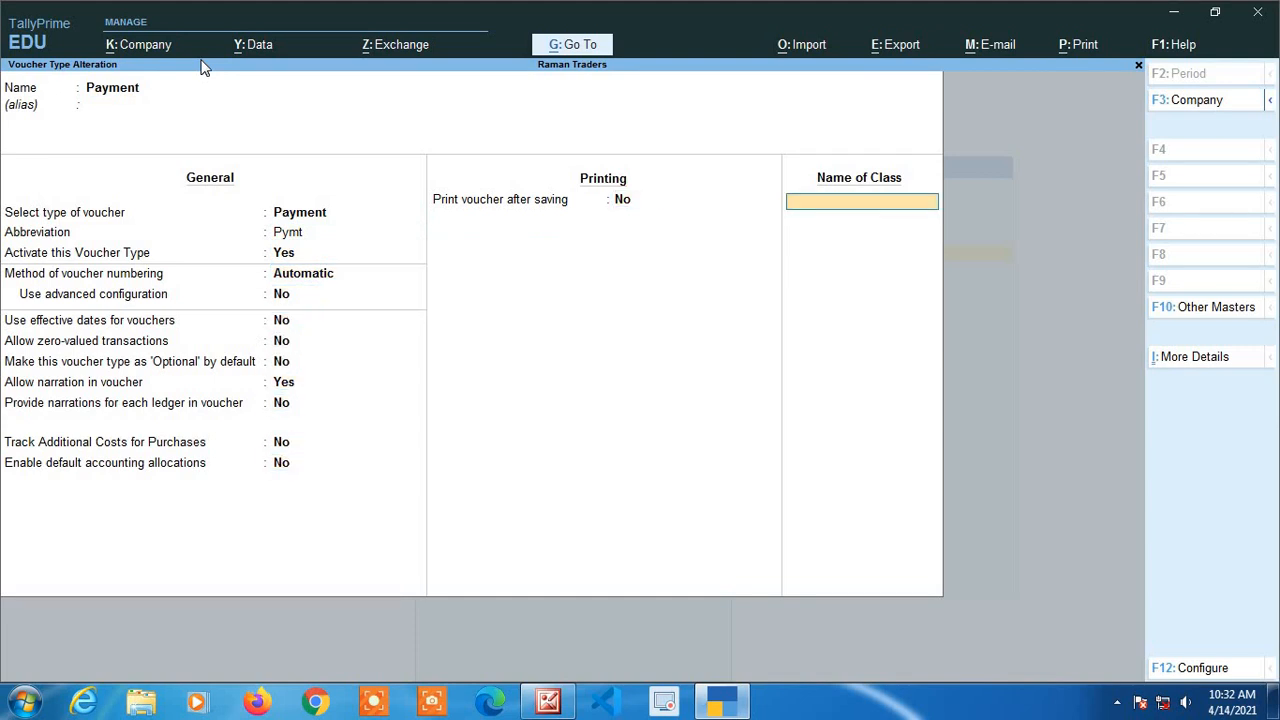
key(Return)
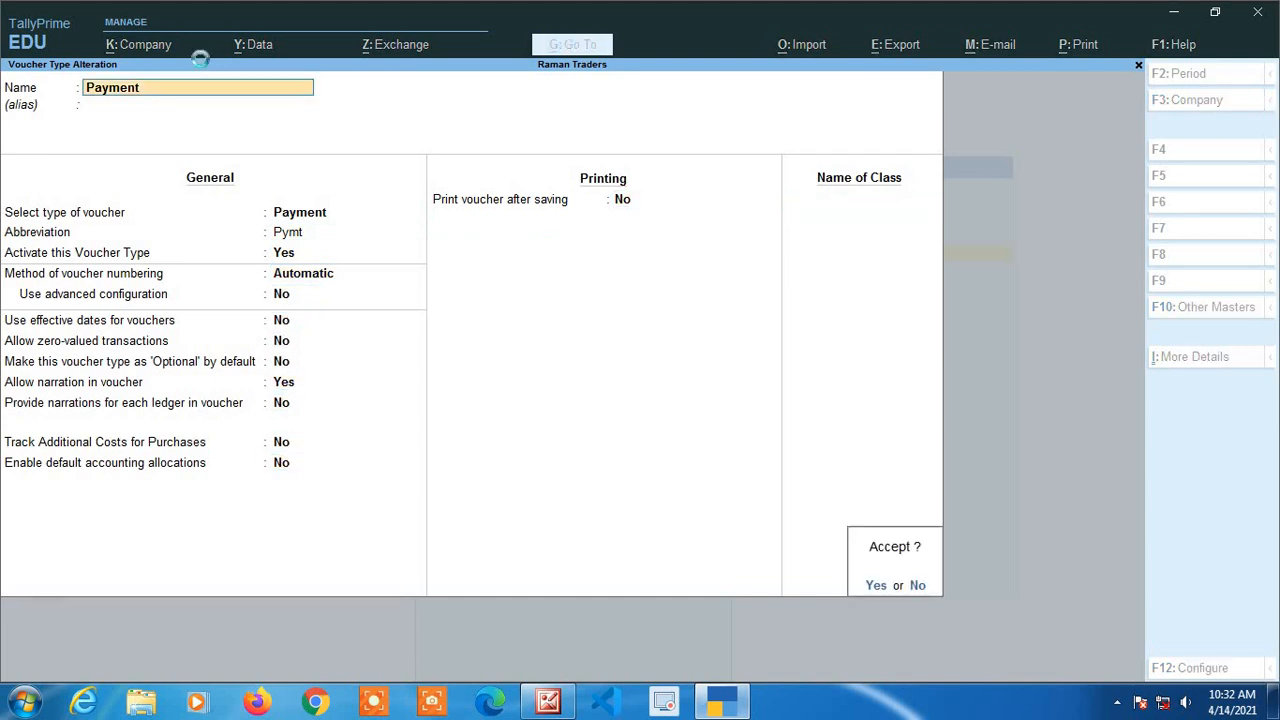
key(Return)
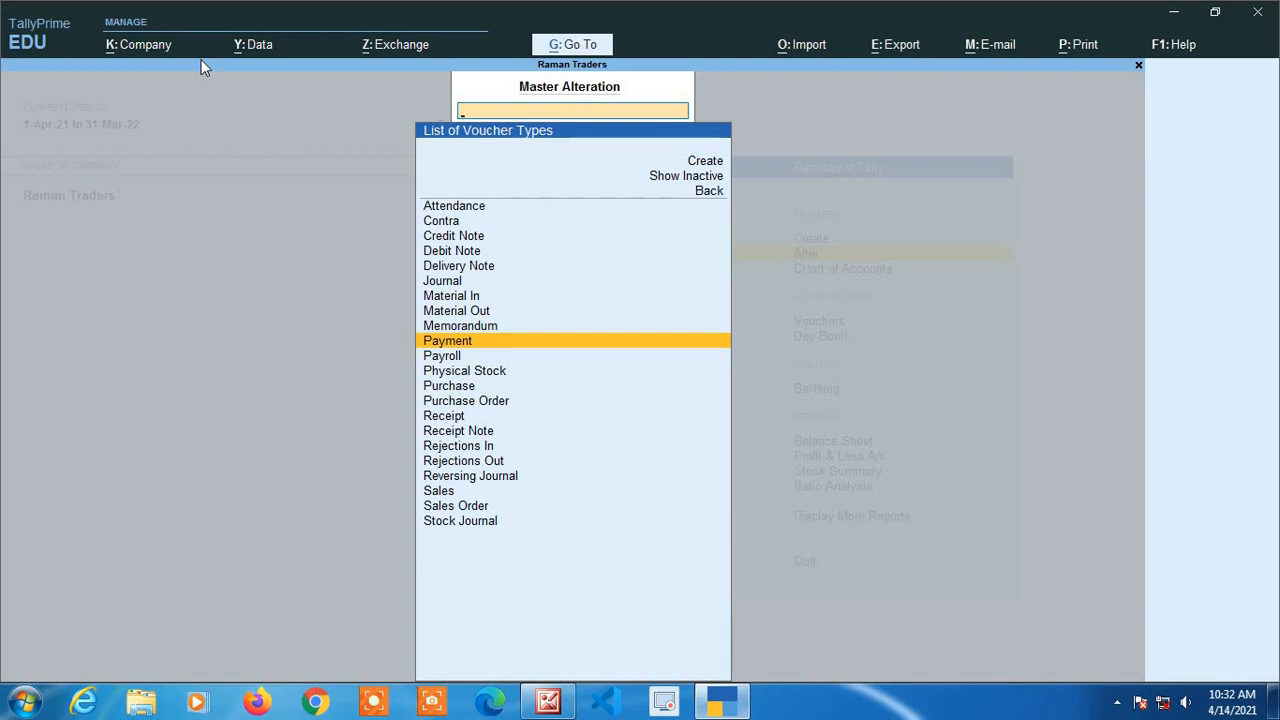
key(Escape)
key(Escape)
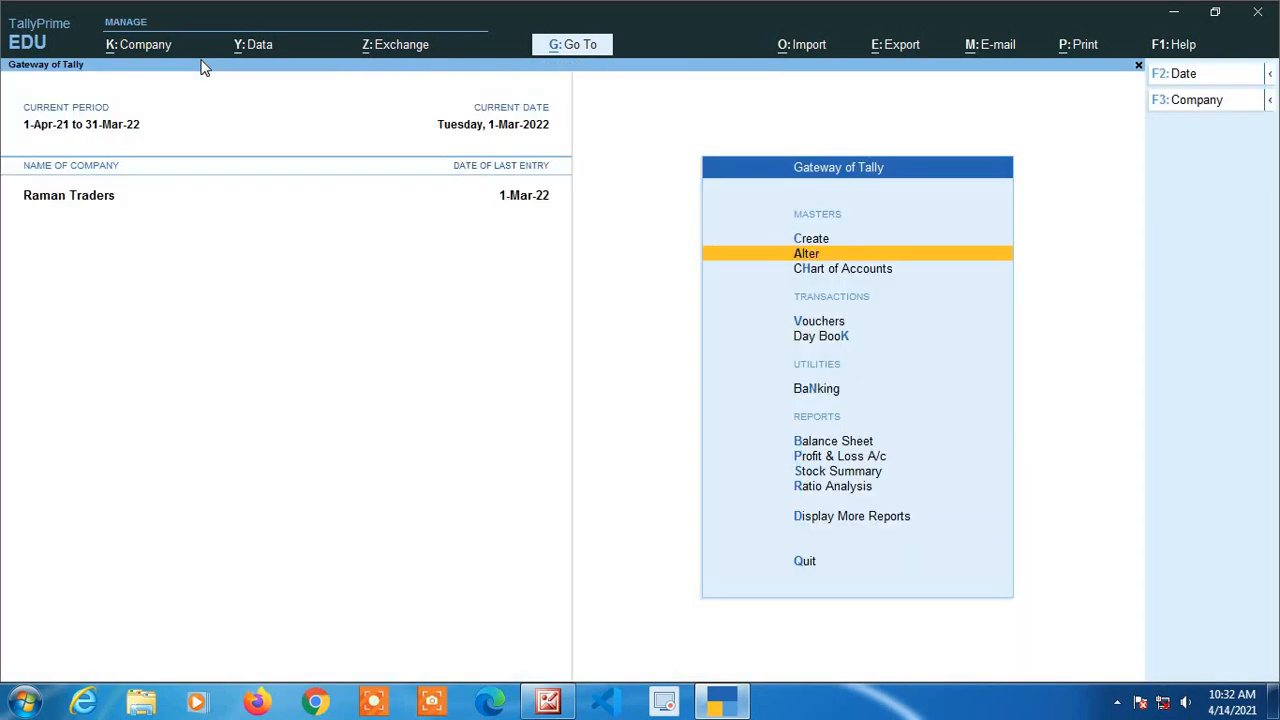
Open the Receipt voucher type for alteration.
key(Down)
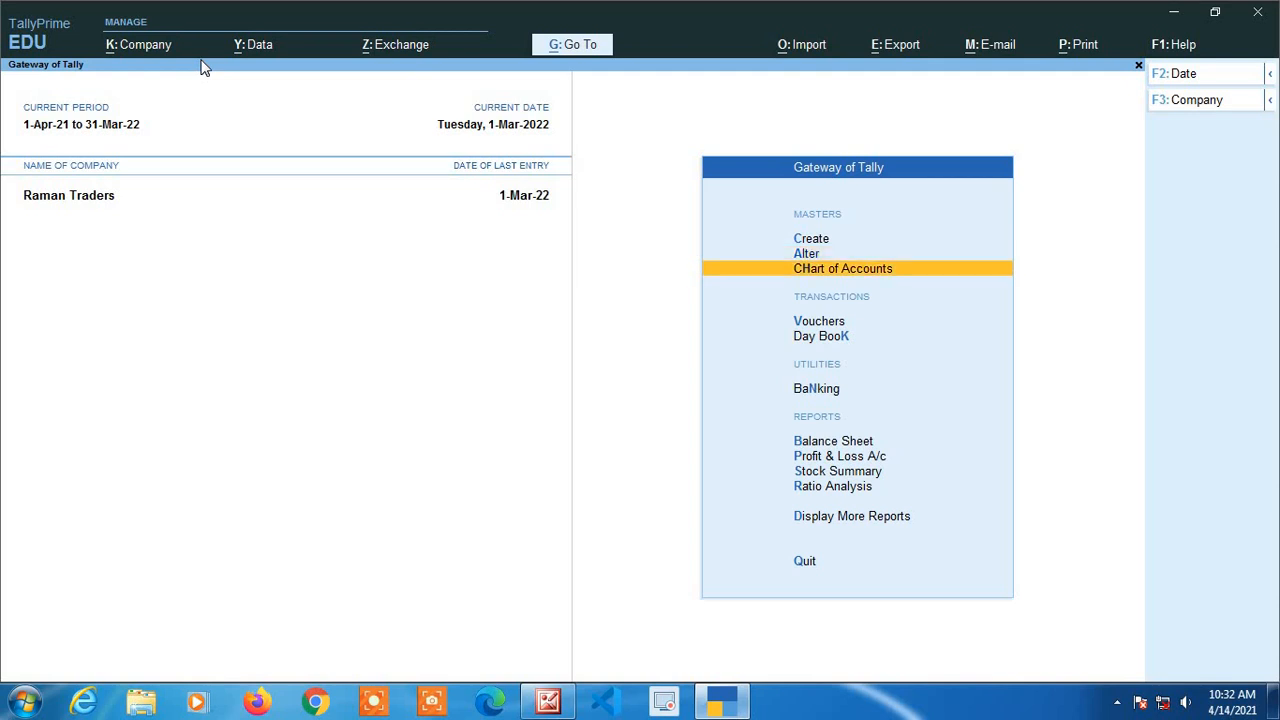
key(Up)
key(Return)
key(Down)
key(Down)
key(Down)
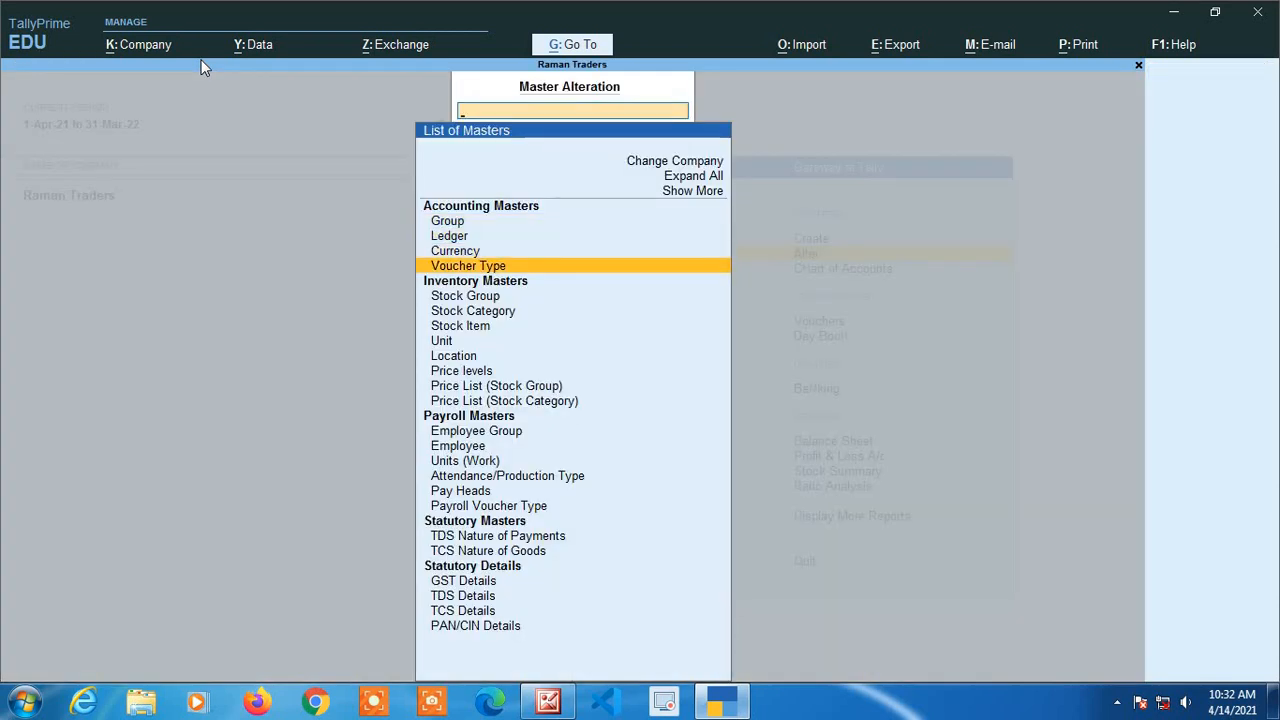
key(Return)
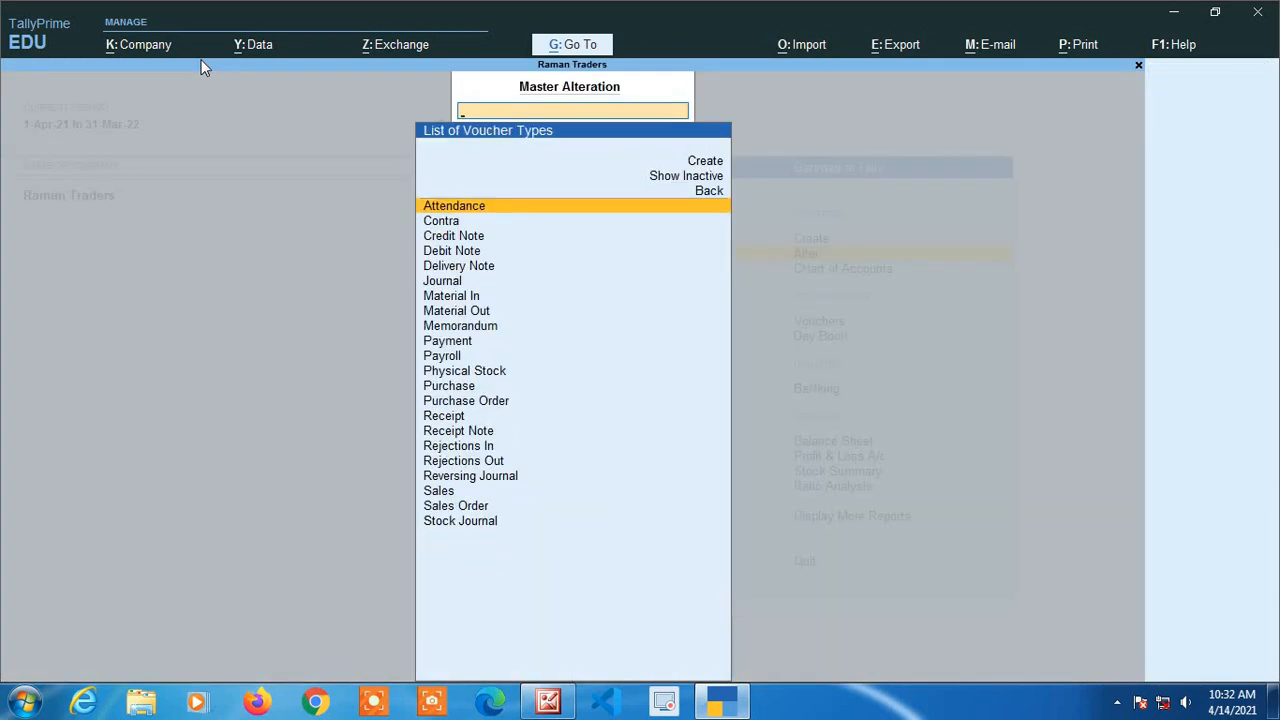
text(Re)
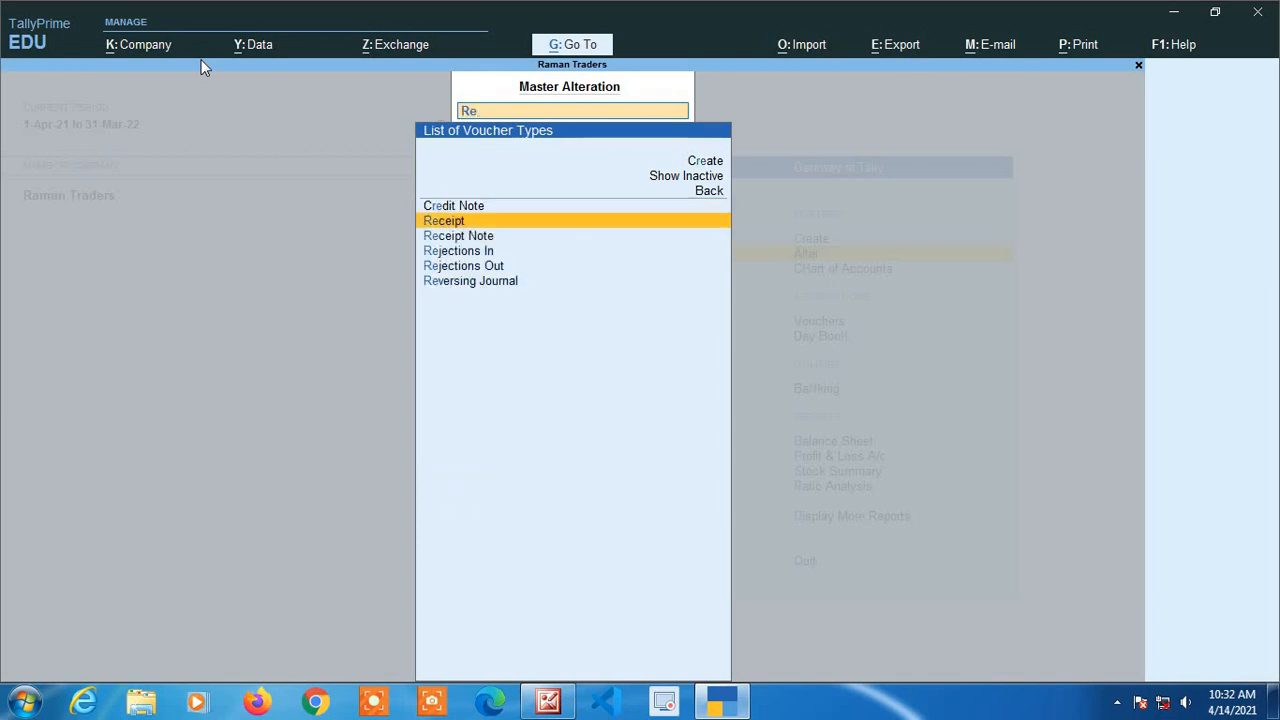
key(Return)
key(Return)
key(Return)
key(Return)
key(Return)
key(Return)
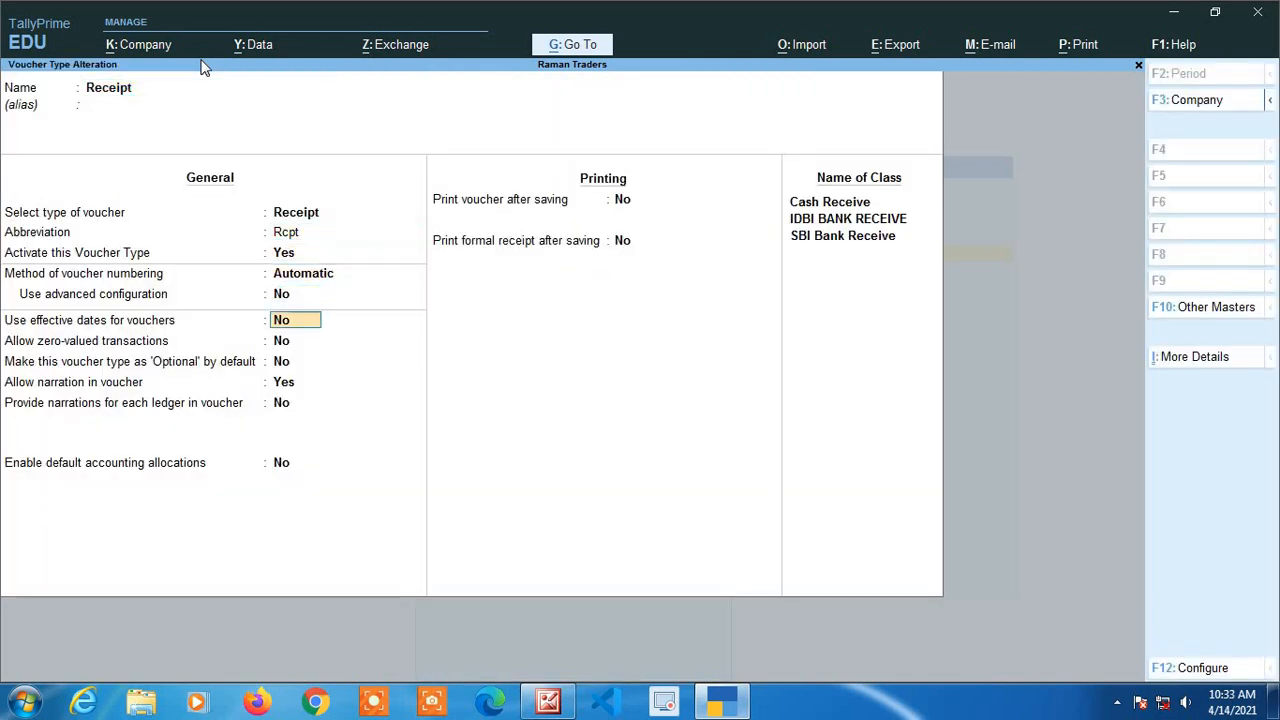
key(Return)
key(Return)
key(Return)
key(Return)
key(Return)
key(Return)
key(Return)
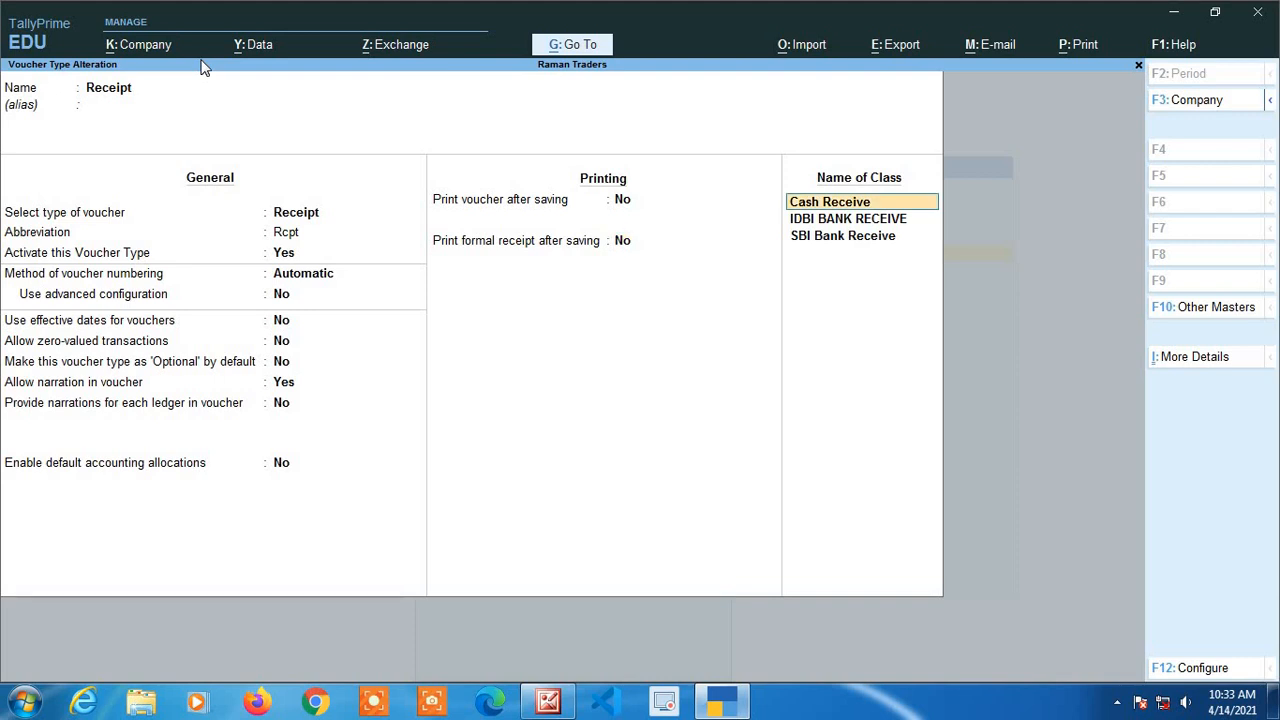
key(space)
key(Return)
key(space)
key(Return)
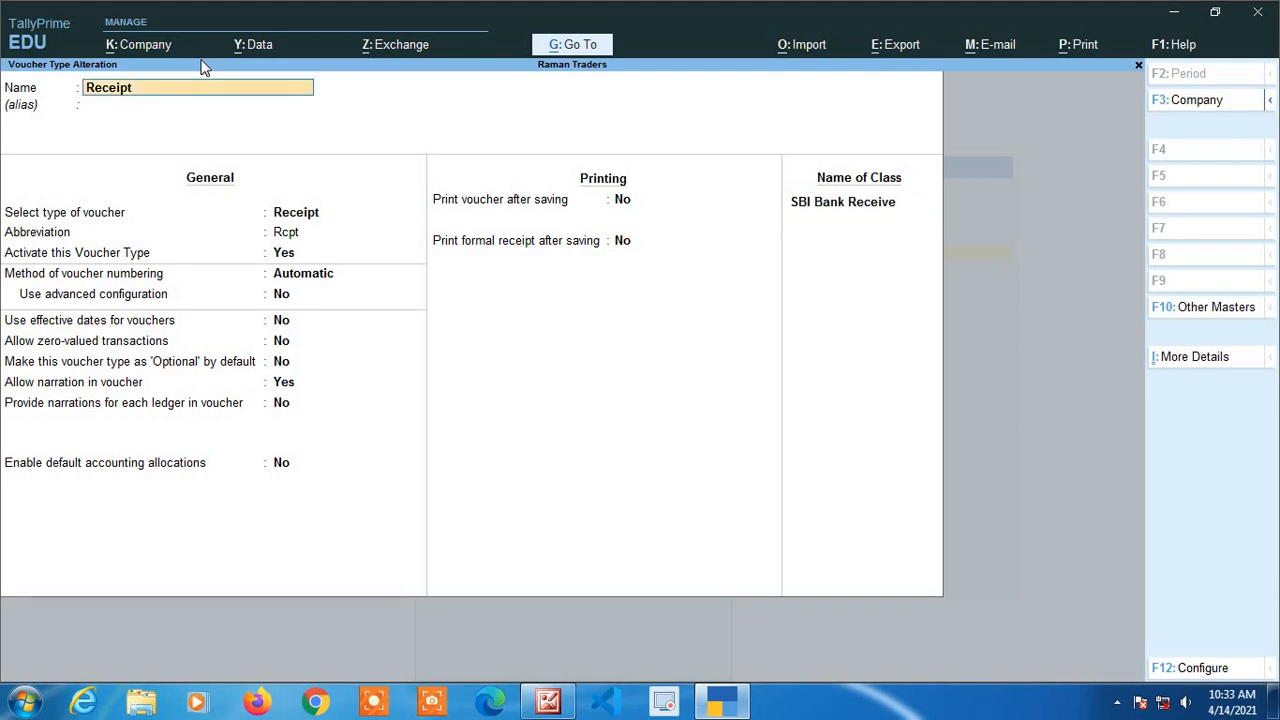
key(space)
key(Escape)
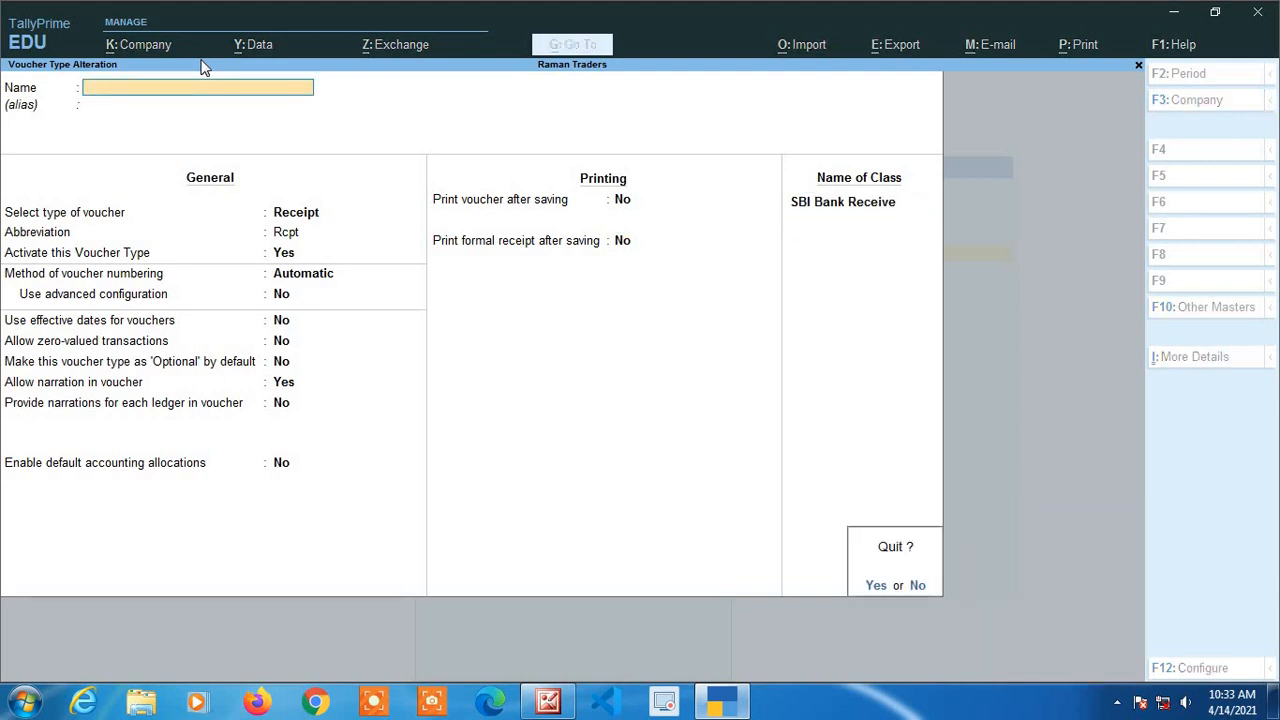
key(y)
Reopen the Receipt voucher type and remove its Cash Receive and IDBI BANK RECEIVE classes.
key(Return)
key(Return)
key(Return)
key(Return)
key(Return)
key(Return)
key(Return)
key(Return)
key(Return)
key(Return)
key(Return)
key(Return)
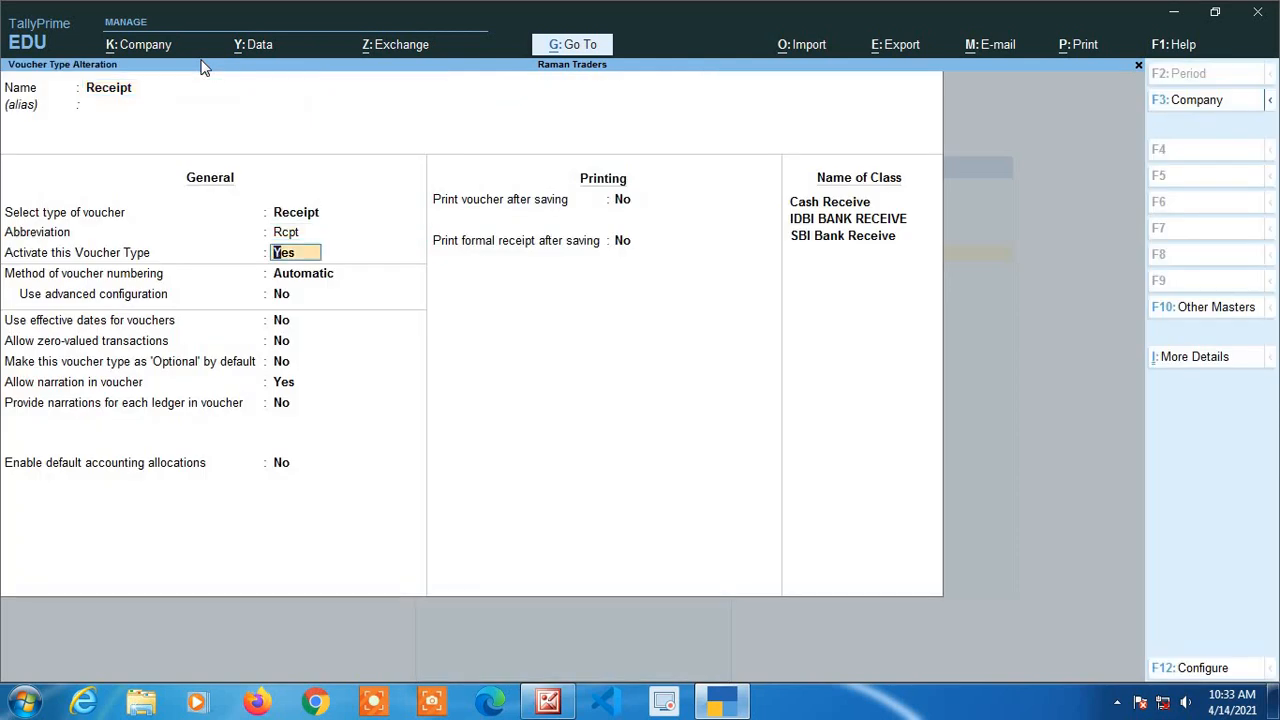
key(Return)
key(Return)
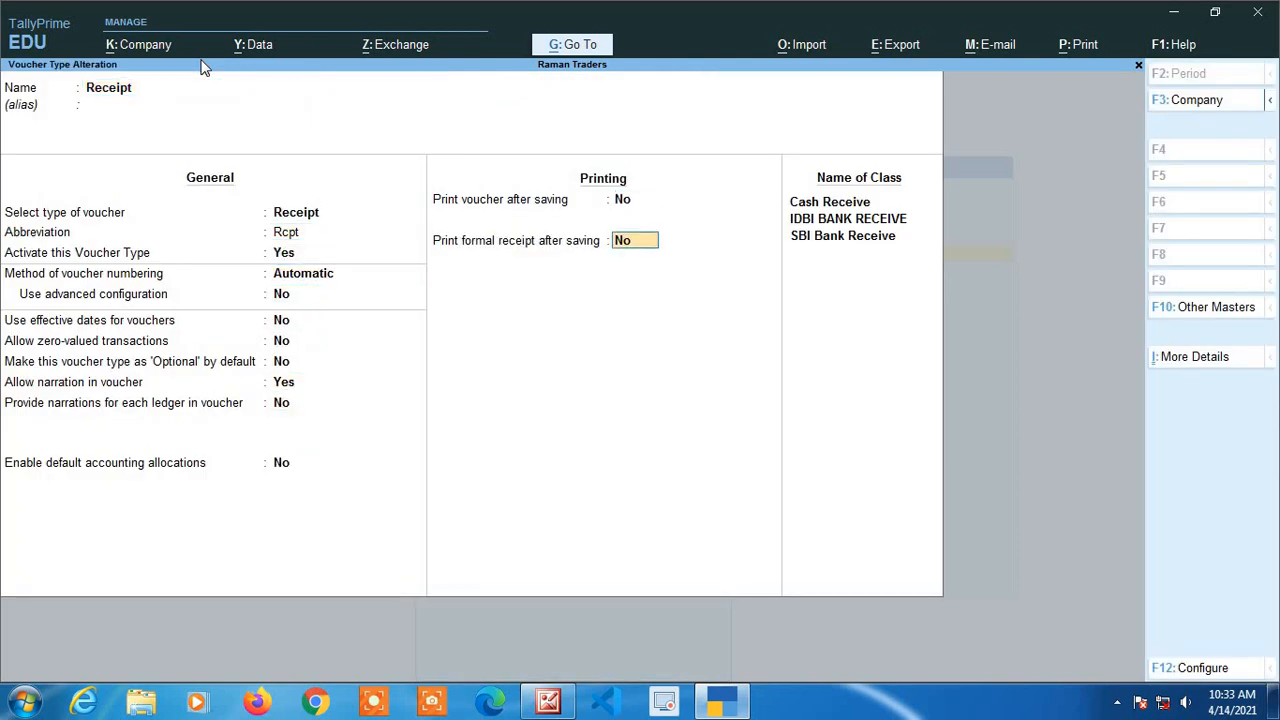
key(space)
key(Return)
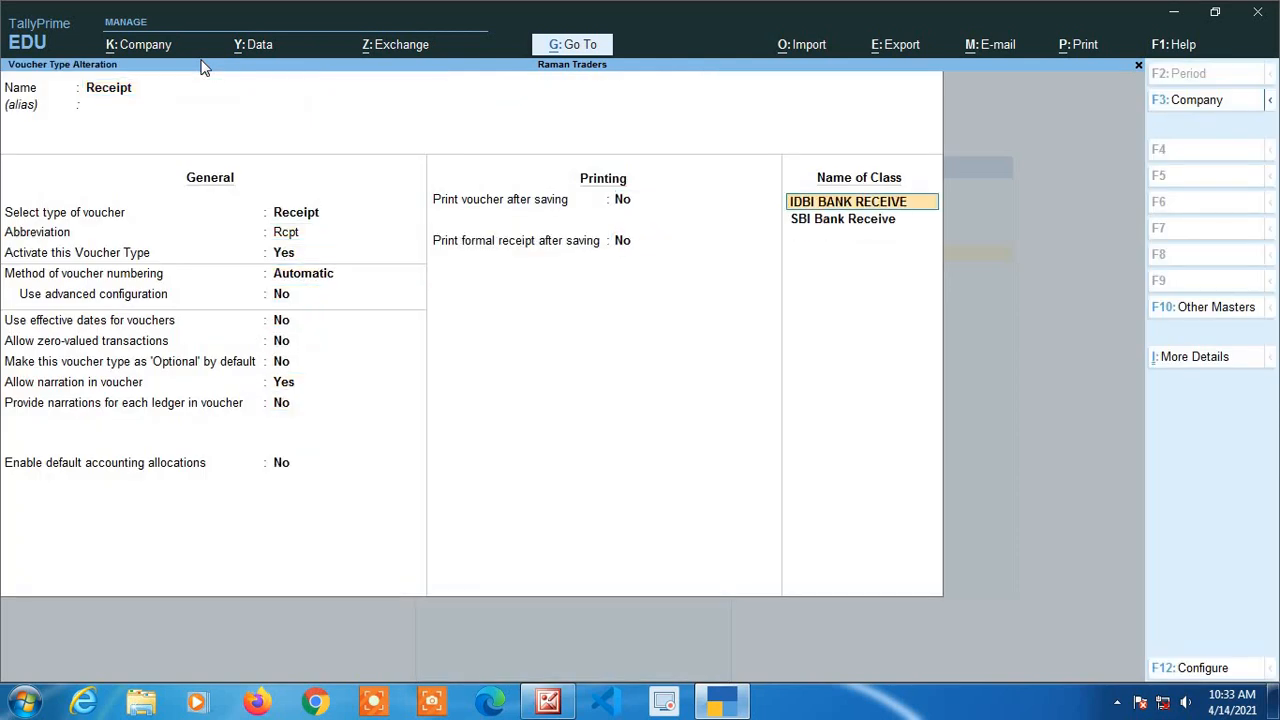
key(space)
key(Return)
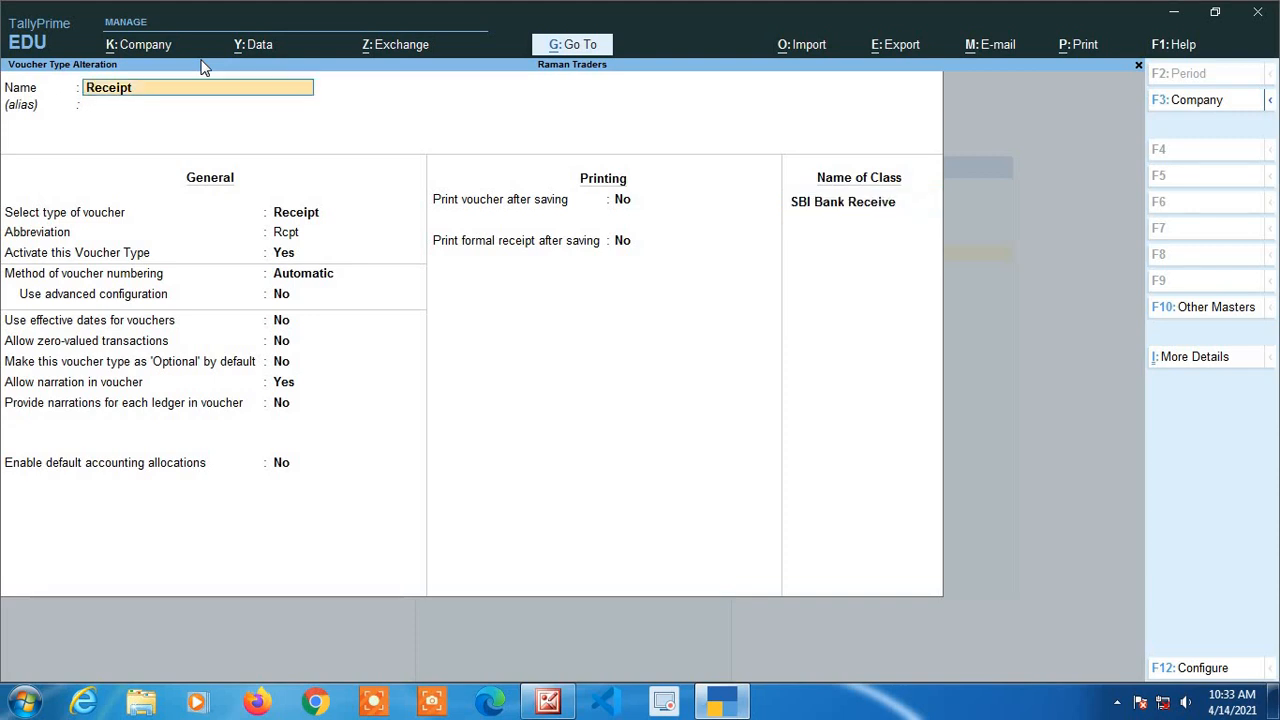
Remove the SBI Bank Receive class from the Receipt voucher type and accept the alteration.
key(Return)
key(Return)
key(Return)
key(Return)
key(Return)
key(Return)
key(Return)
key(Return)
key(Return)
key(Return)
key(Return)
key(Return)
key(Return)
key(Return)
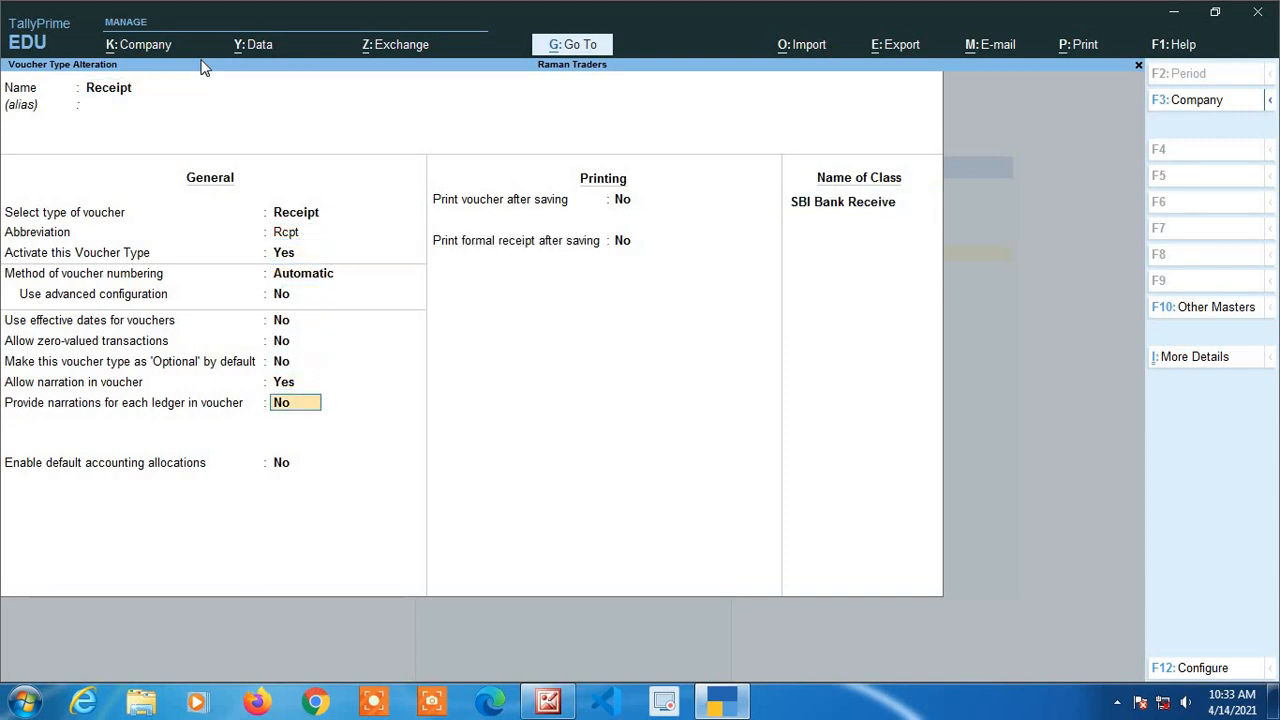
key(space)
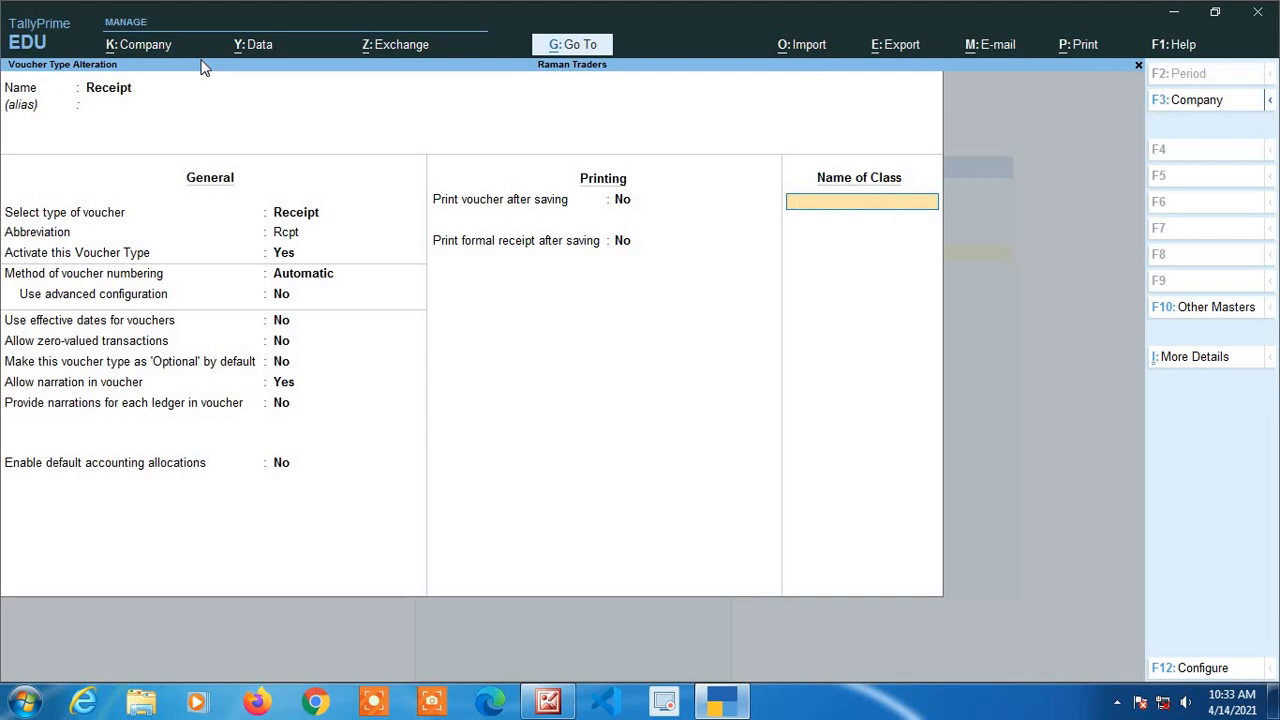
key(Return)
key(Return)
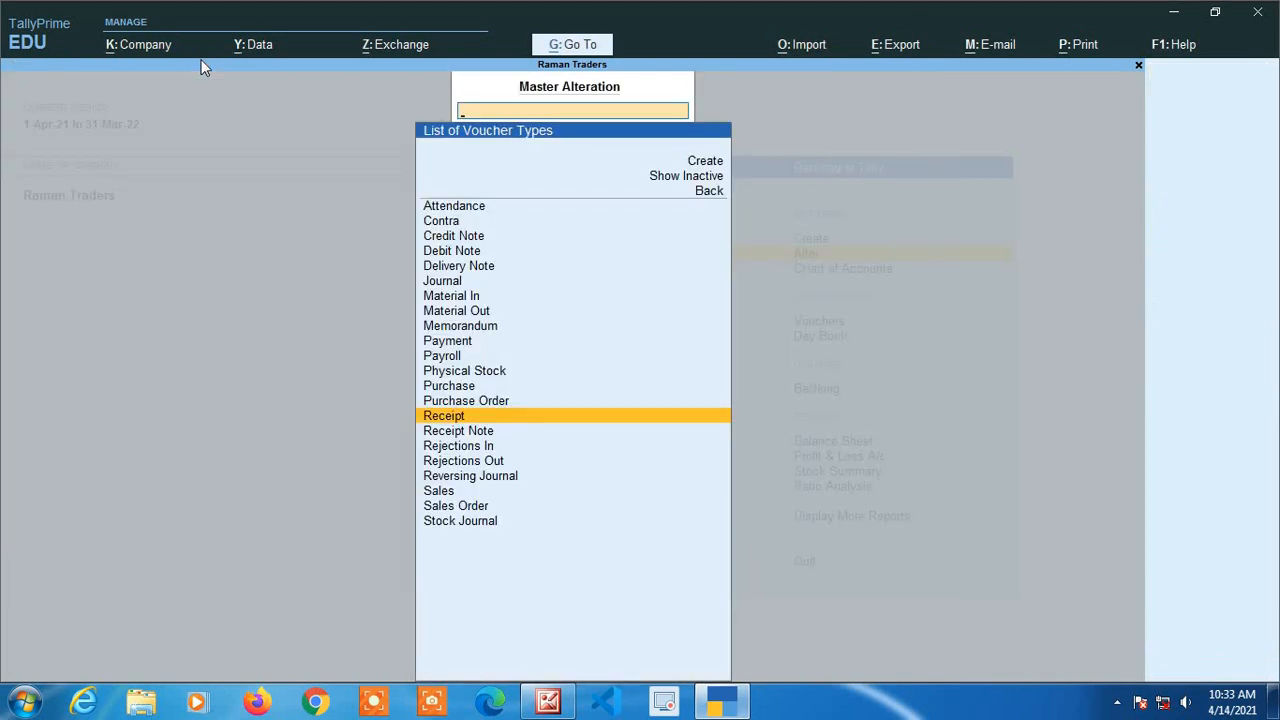
Open the Contra voucher type for alteration.
text(Con)
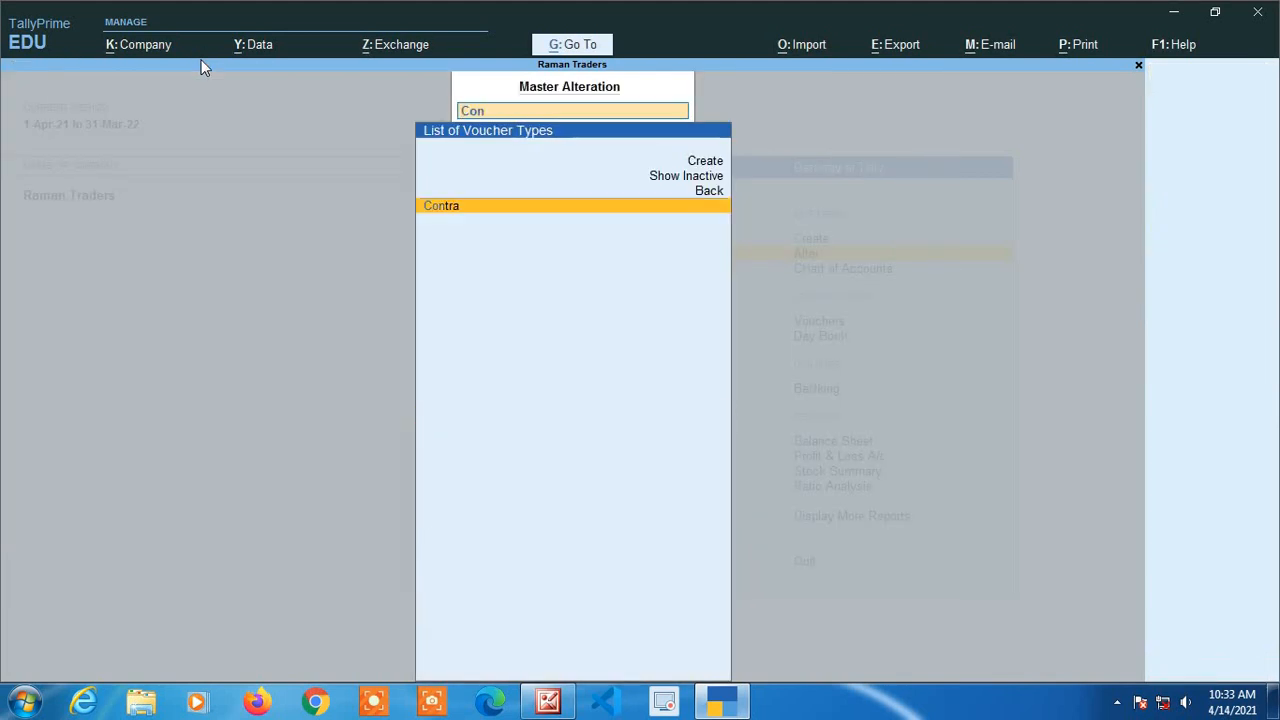
key(Return)
key(Return)
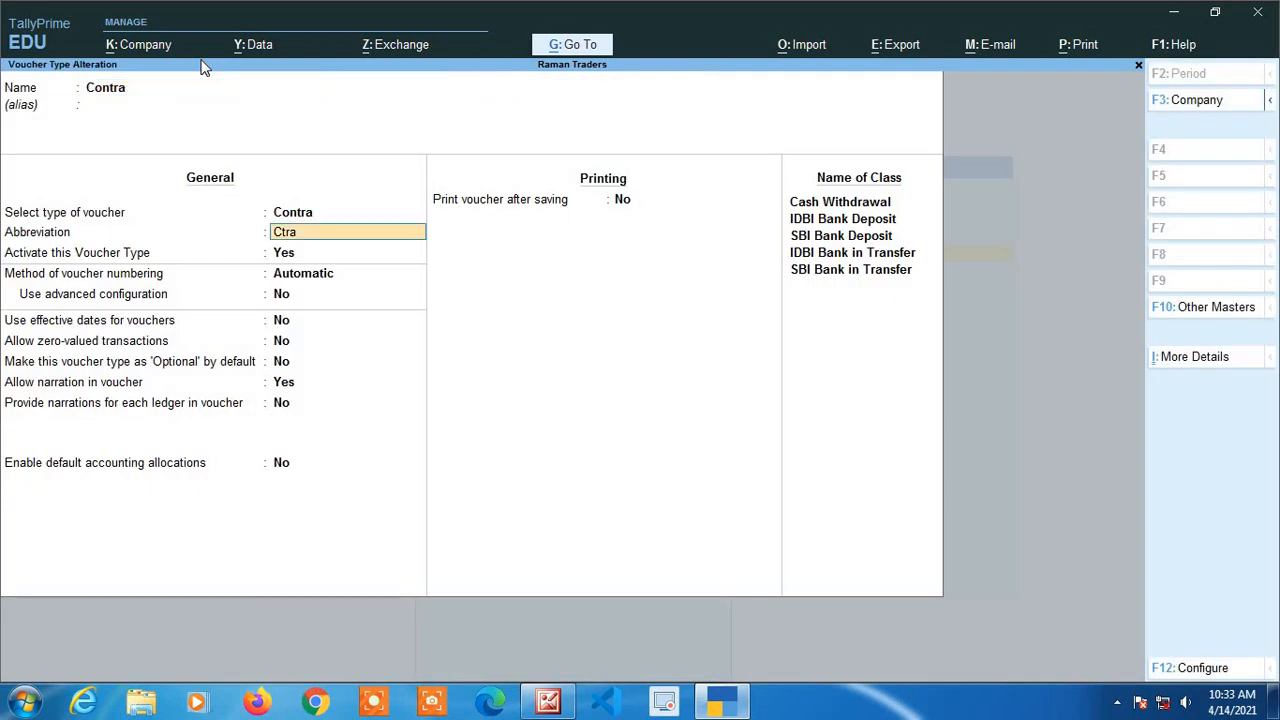
key(Return)
key(Return)
key(Return)
key(Return)
key(Return)
key(Return)
key(Return)
key(Return)
key(Return)
key(Return)
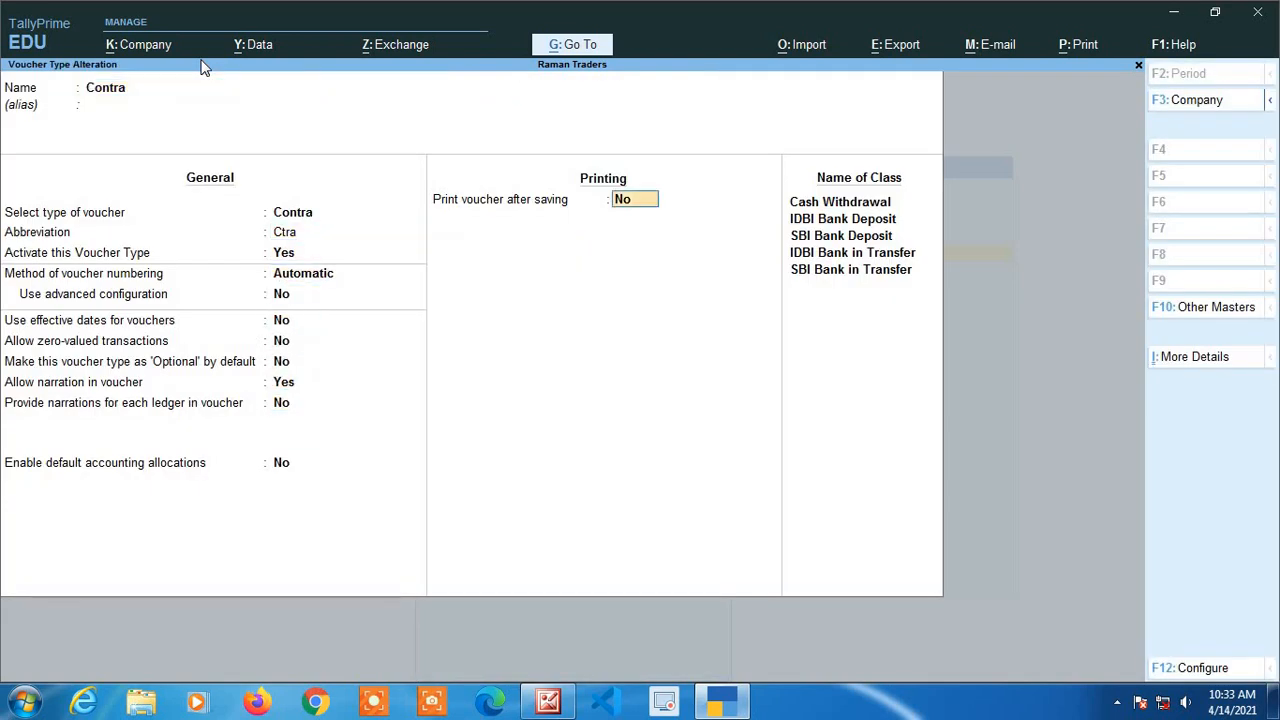
key(Return)
key(BackSpace)
key(Return)
key(BackSpace)
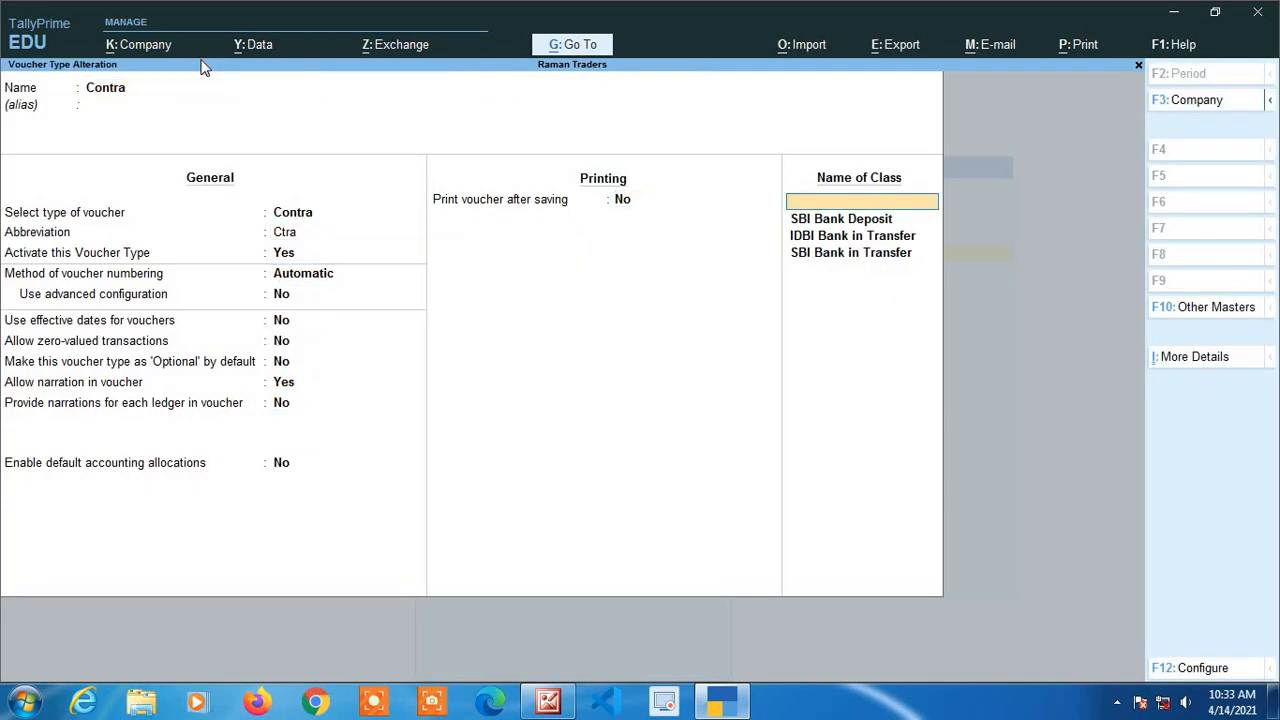
key(Return)
key(space)
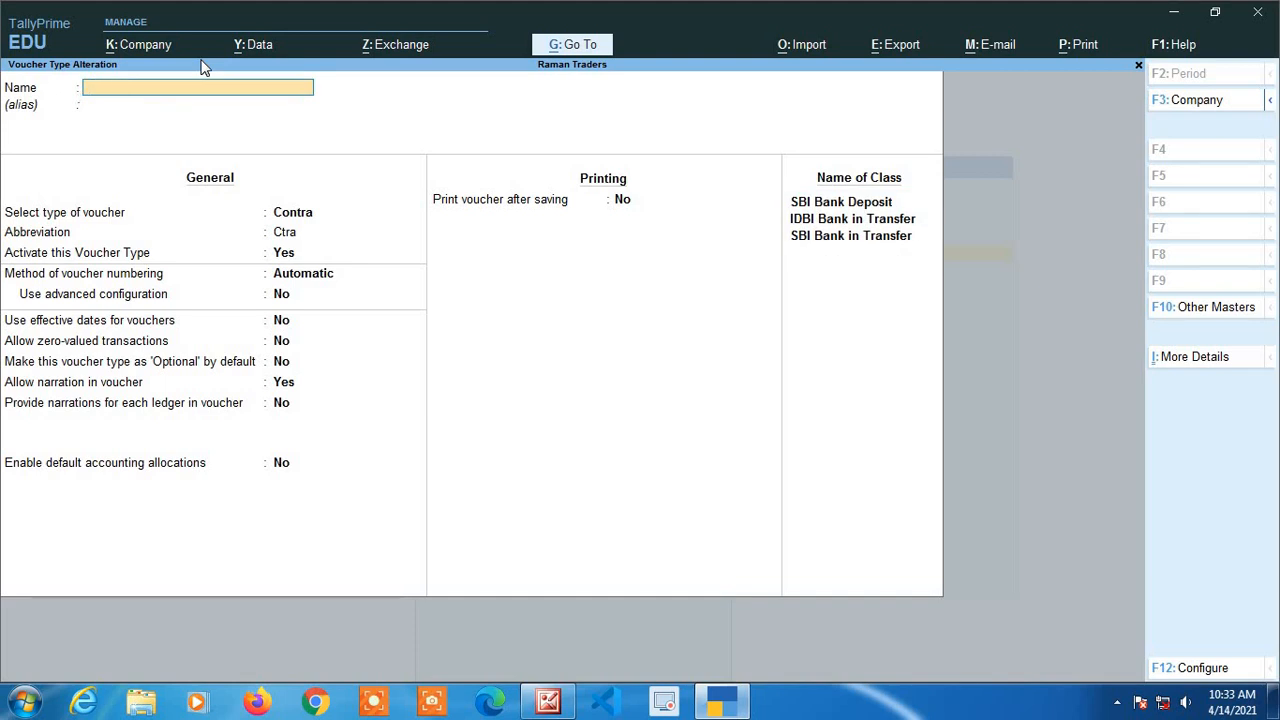
key(Escape)
key(y)
key(Return)
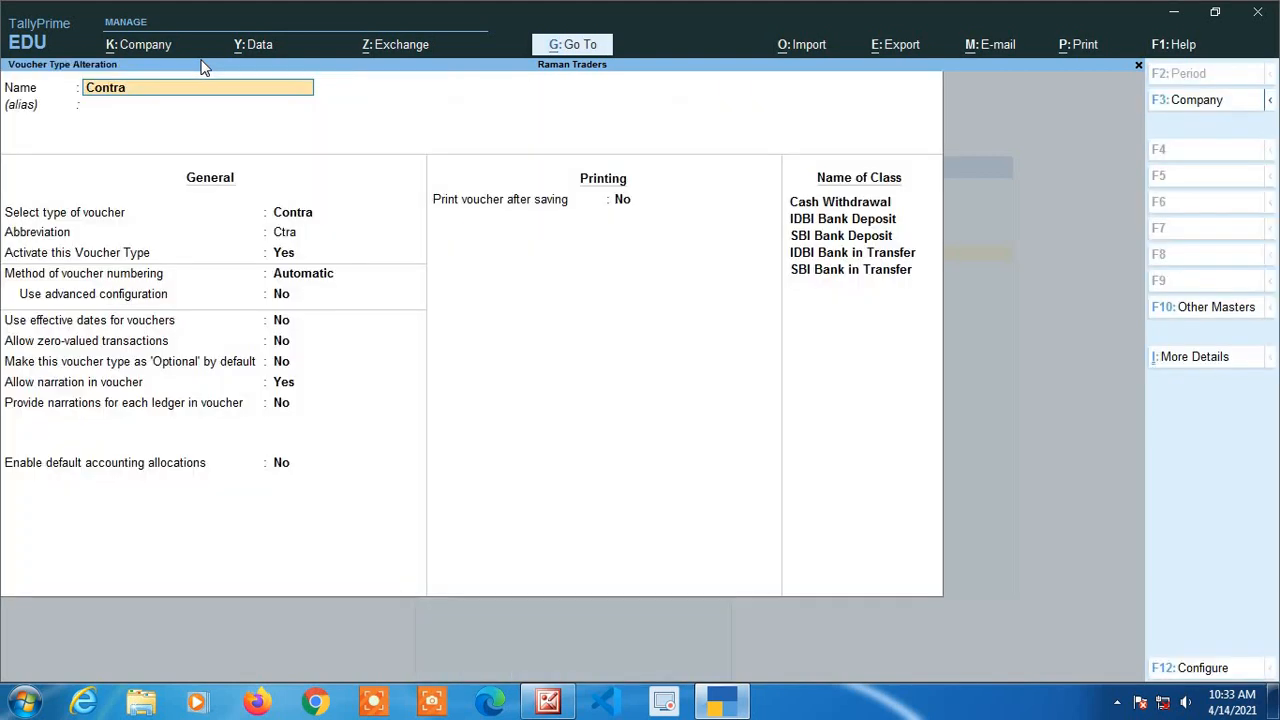
Remove the Cash Withdrawal and IDBI Bank Deposit classes from the Contra voucher type.
key(Return)
key(Return)
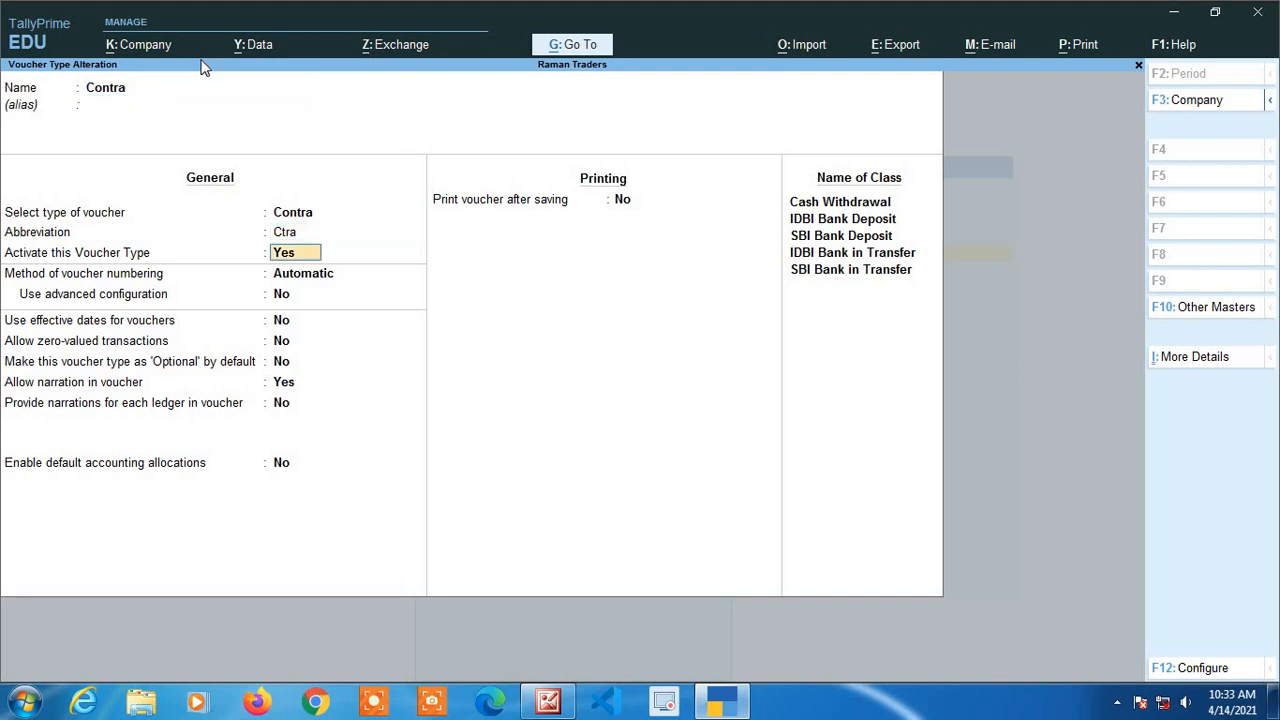
key(Return)
key(Return)
key(Return)
key(Return)
key(Return)
key(Return)
key(Return)
key(Return)
key(Return)
key(Return)
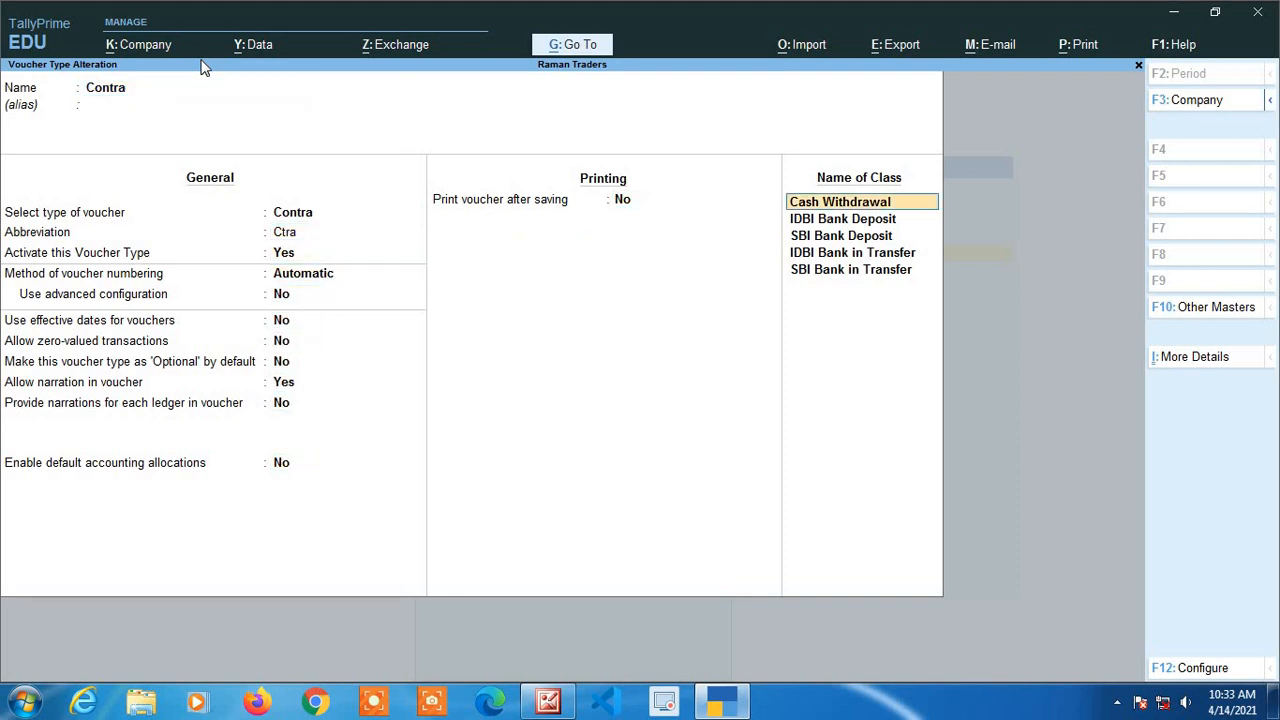
key(ctrl+d)
key(ctrl+d)
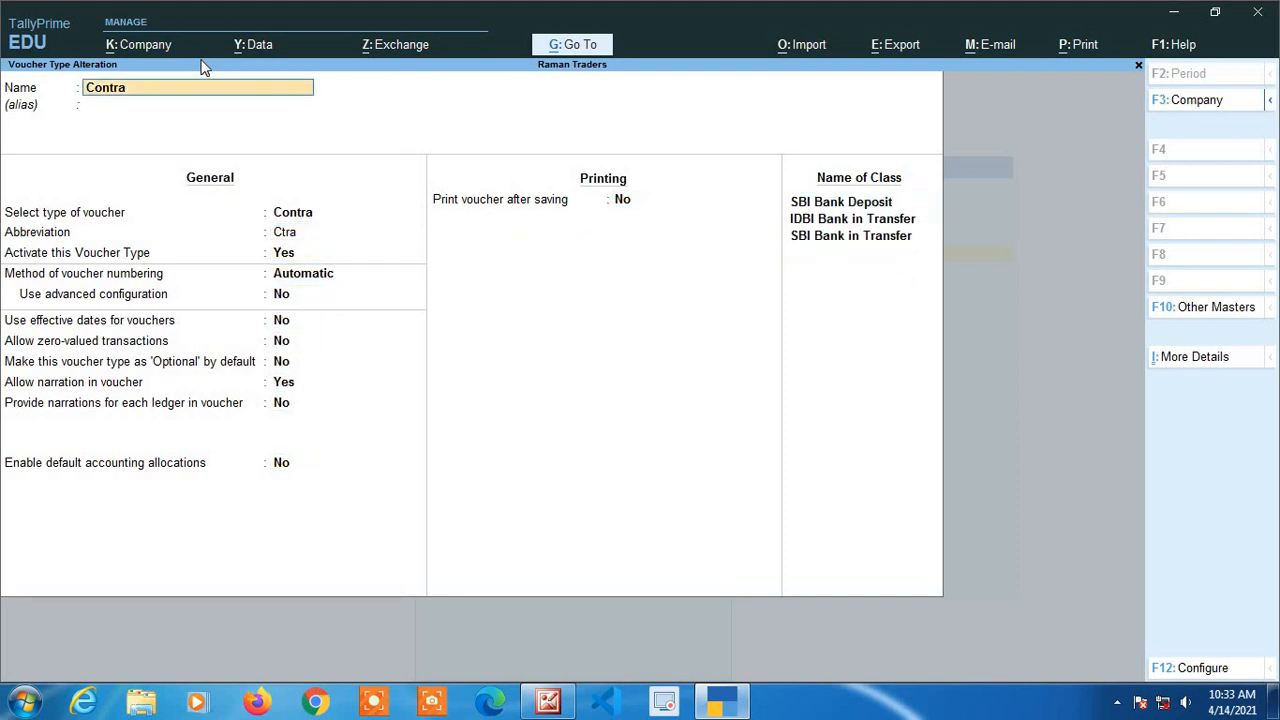
Remove the SBI Bank Deposit class from the Contra voucher type.
key(Return)
key(Return)
key(Return)
key(Return)
key(Return)
key(Return)
key(Return)
key(Return)
key(Return)
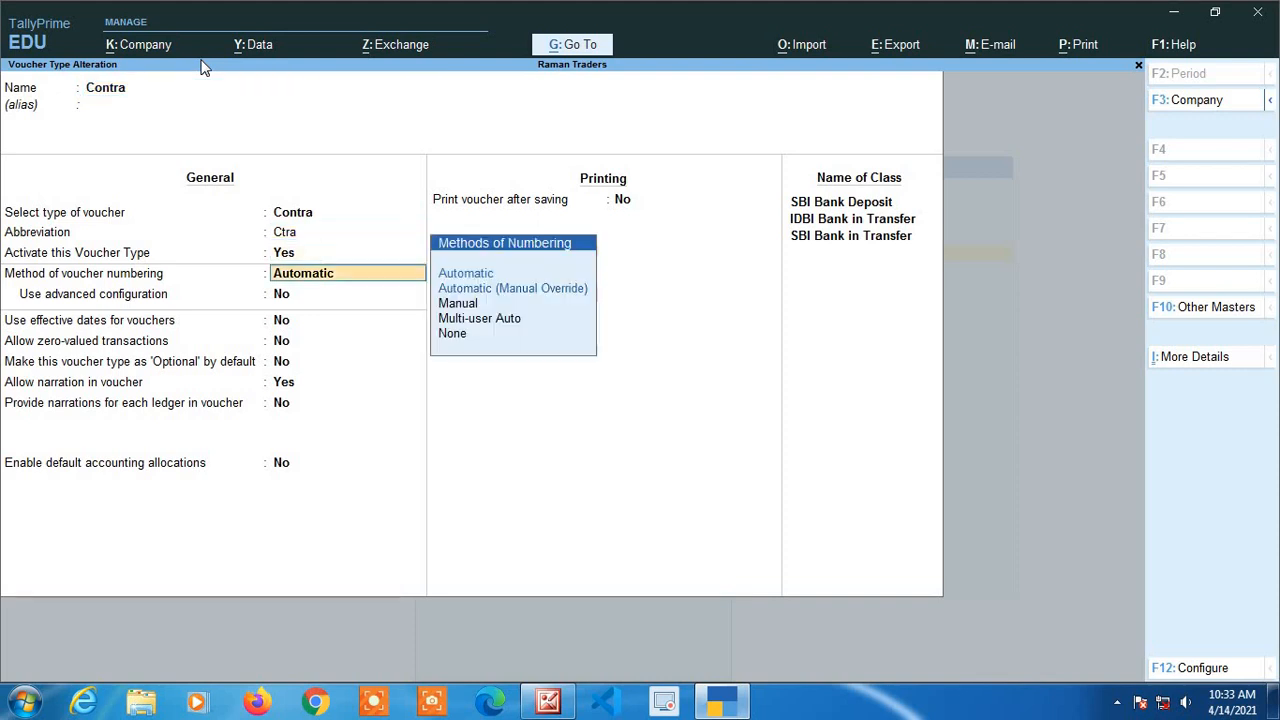
key(Return)
key(Return)
key(Return)
key(Return)
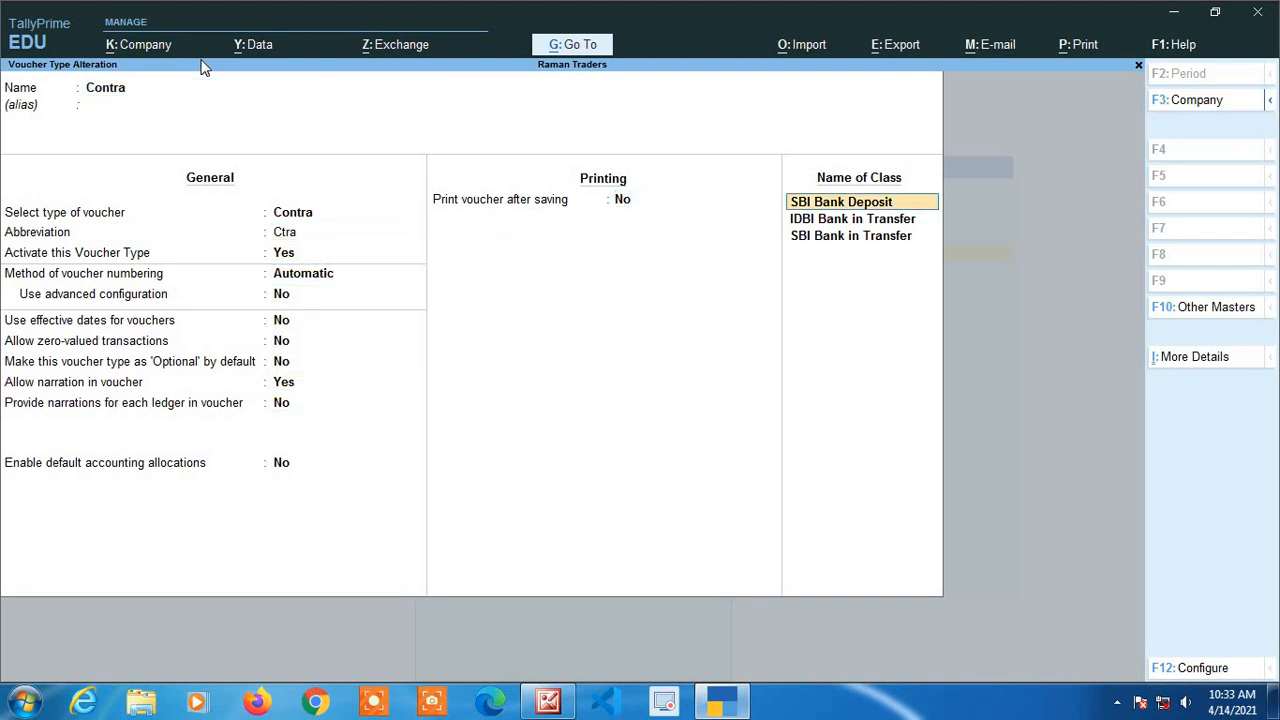
key(BackSpace)
key(Return)
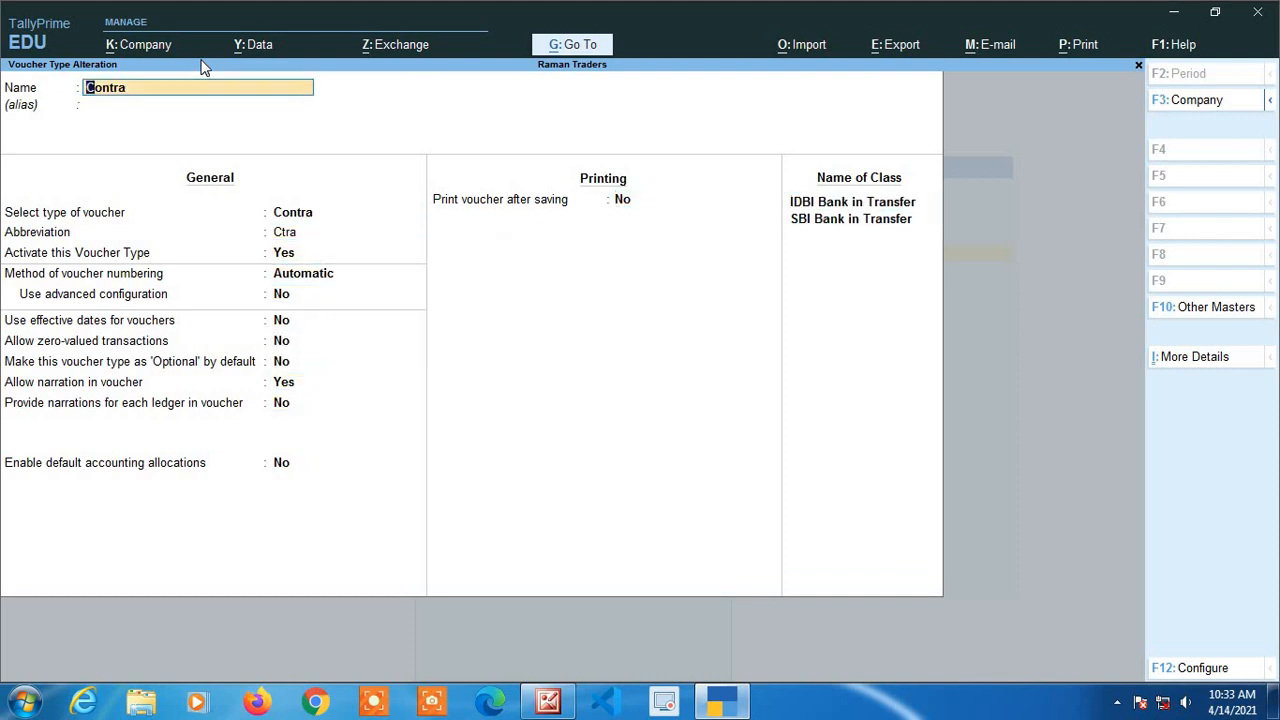
Remove the IDBI Bank in Transfer class from the Contra voucher type.
key(Return)
key(Return)
key(Return)
key(Return)
key(Return)
key(Return)
key(Return)
key(Return)
key(Return)
key(Return)
key(Return)
key(Return)
key(Return)
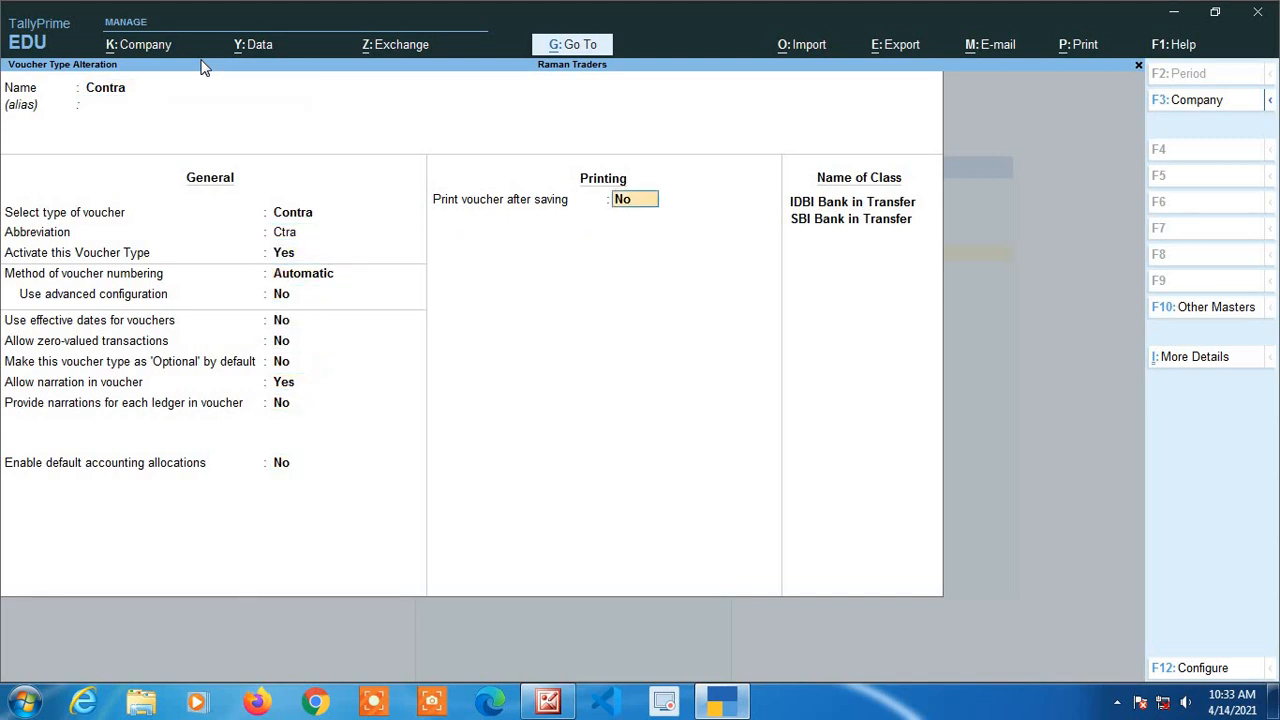
key(BackSpace)
key(Return)
Remove the SBI Bank in Transfer class, accept the Contra voucher type's alteration and return to the Gateway of Tally.
key(Return)
key(Return)
key(Return)
key(Return)
key(Return)
key(Return)
key(Return)
key(Return)
key(Return)
key(Return)
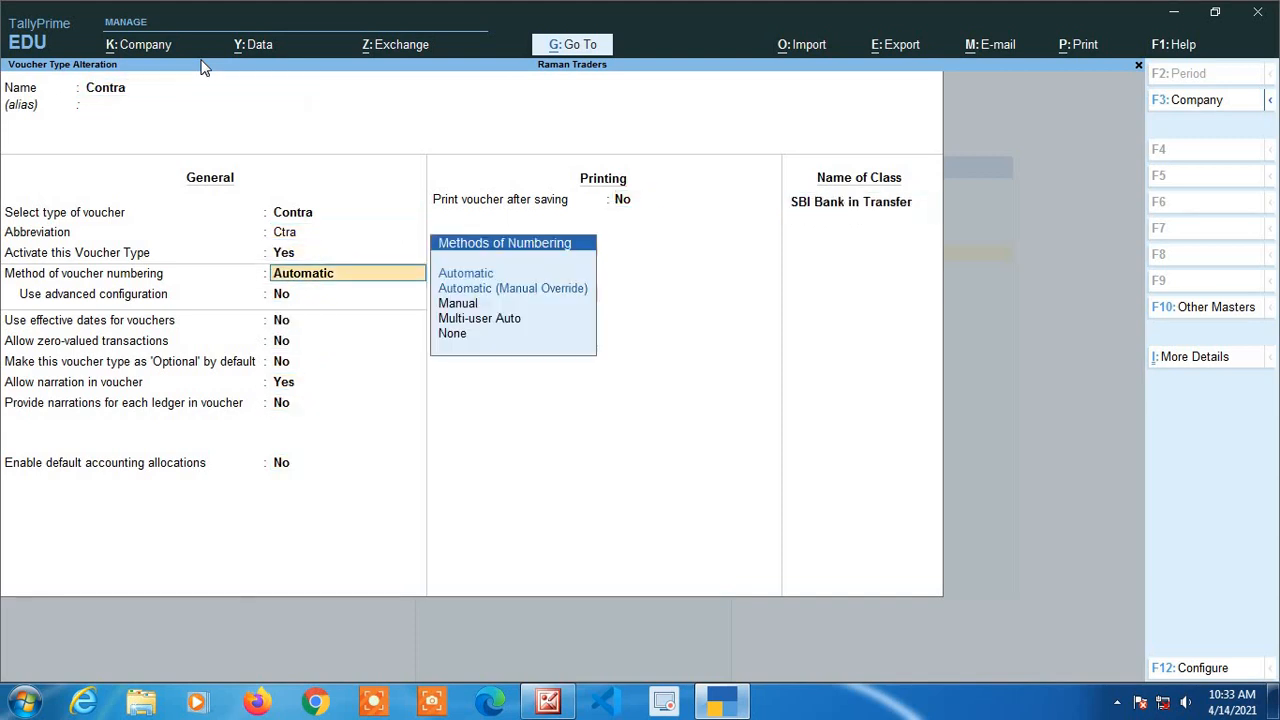
key(Return)
key(Return)
key(Return)
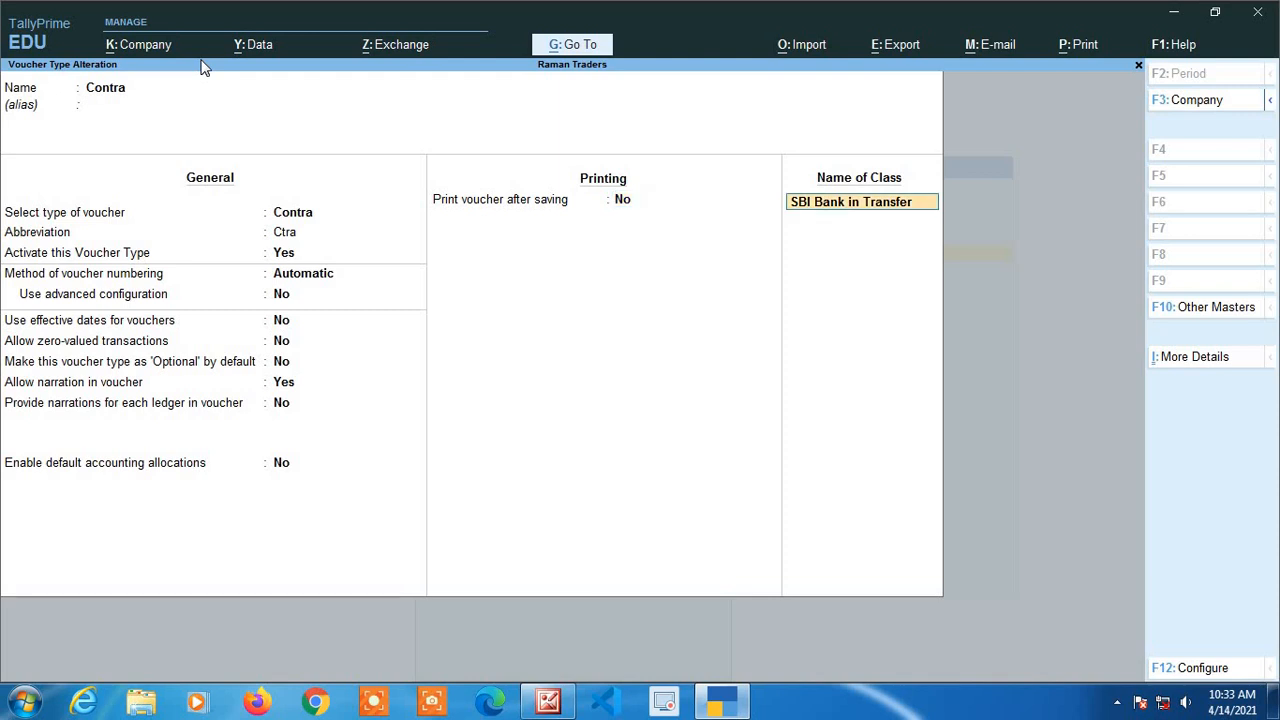
key(BackSpace)
key(Return)
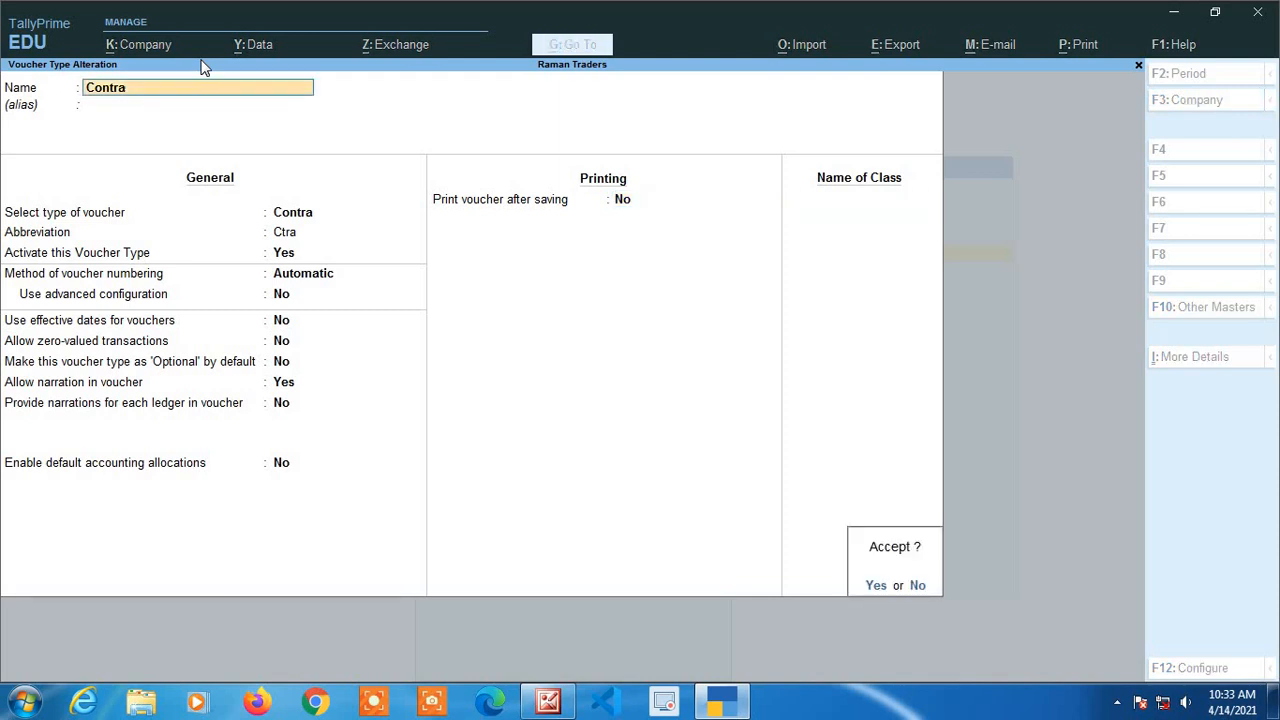
key(Return)
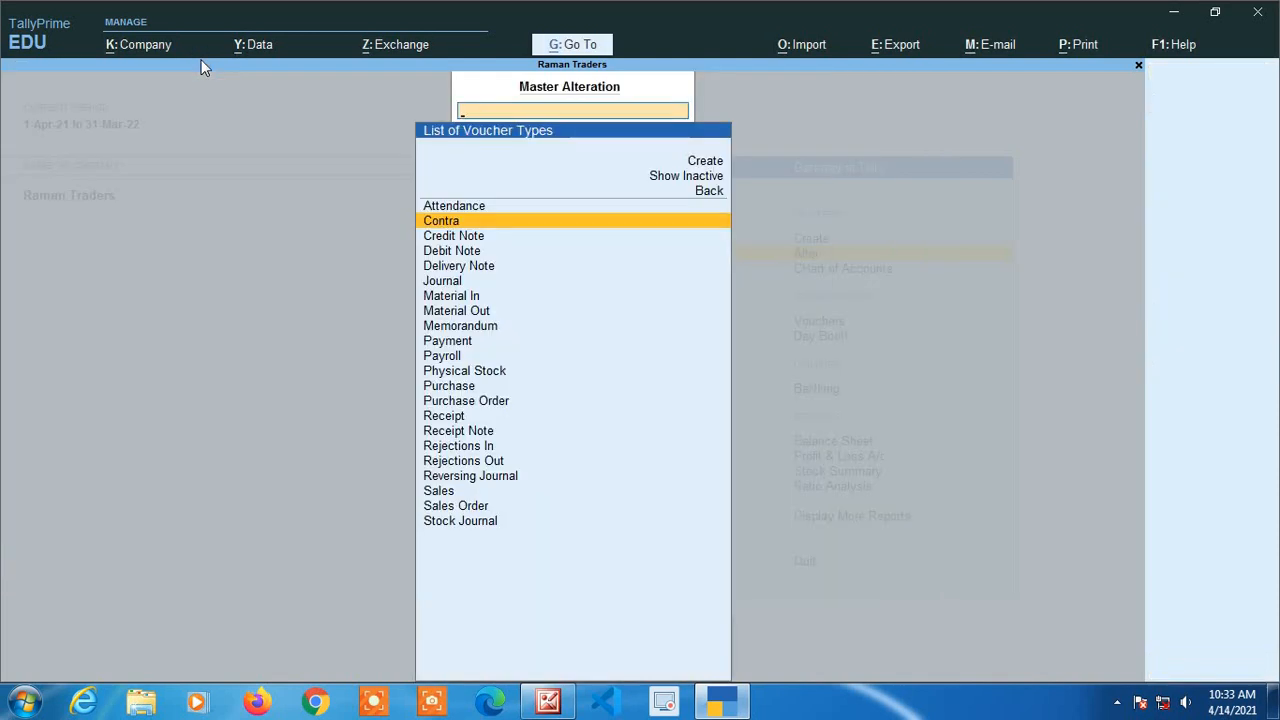
key(Escape)
key(Escape)
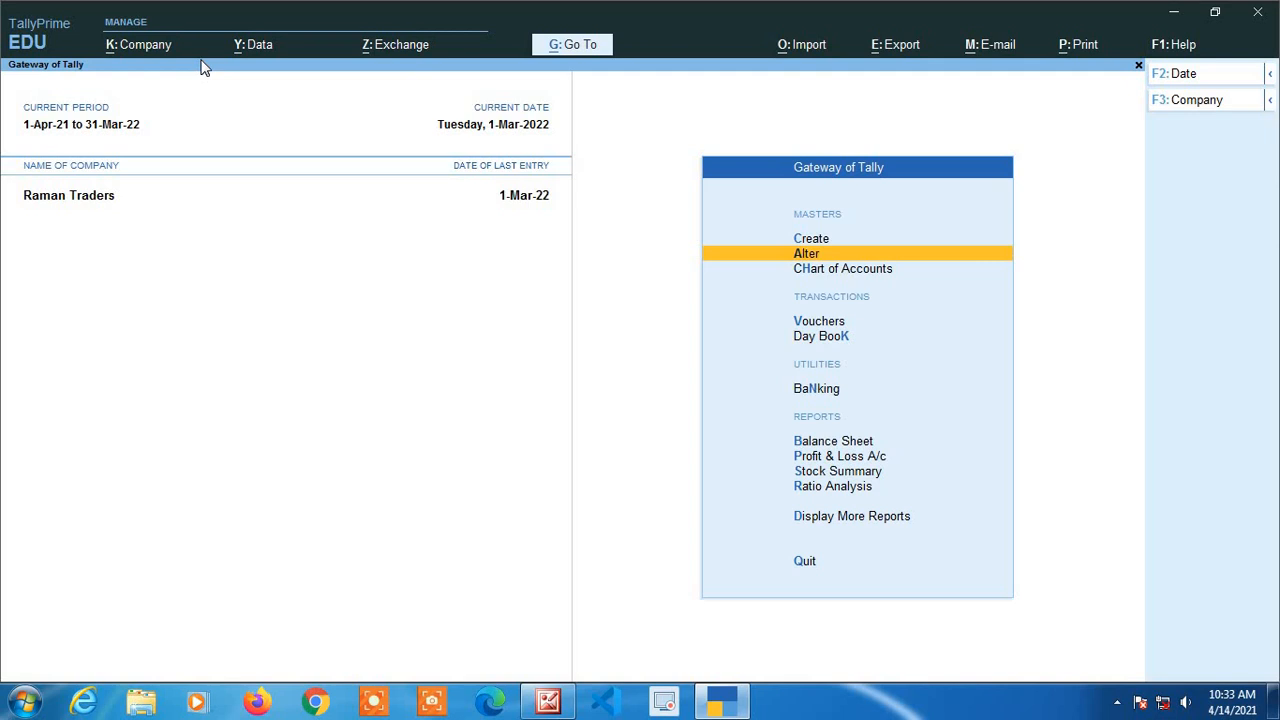
Review the Contra, Payment and Receipt entries in the Day Book and return to the Gateway of Tally.
key(Down)
key(Down)
key(Down)
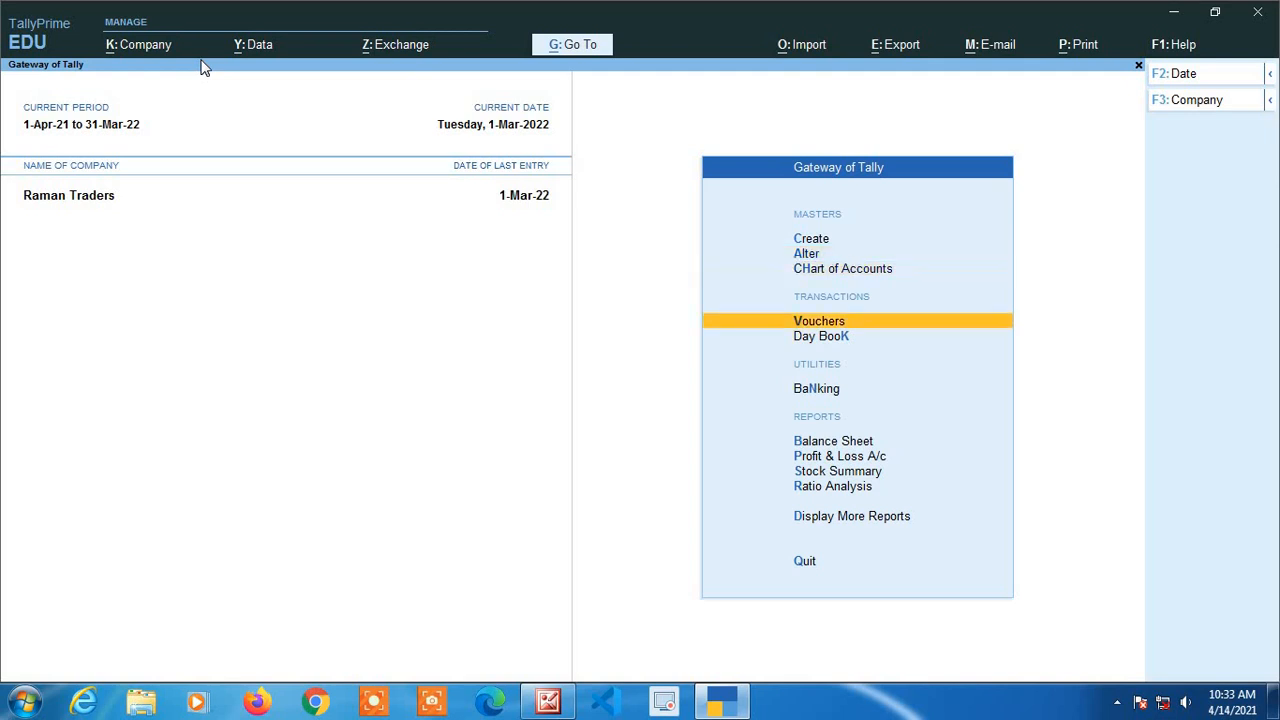
key(Return)
key(Down)
key(Down)
key(Down)
key(Down)
key(Down)
key(Down)
key(Down)
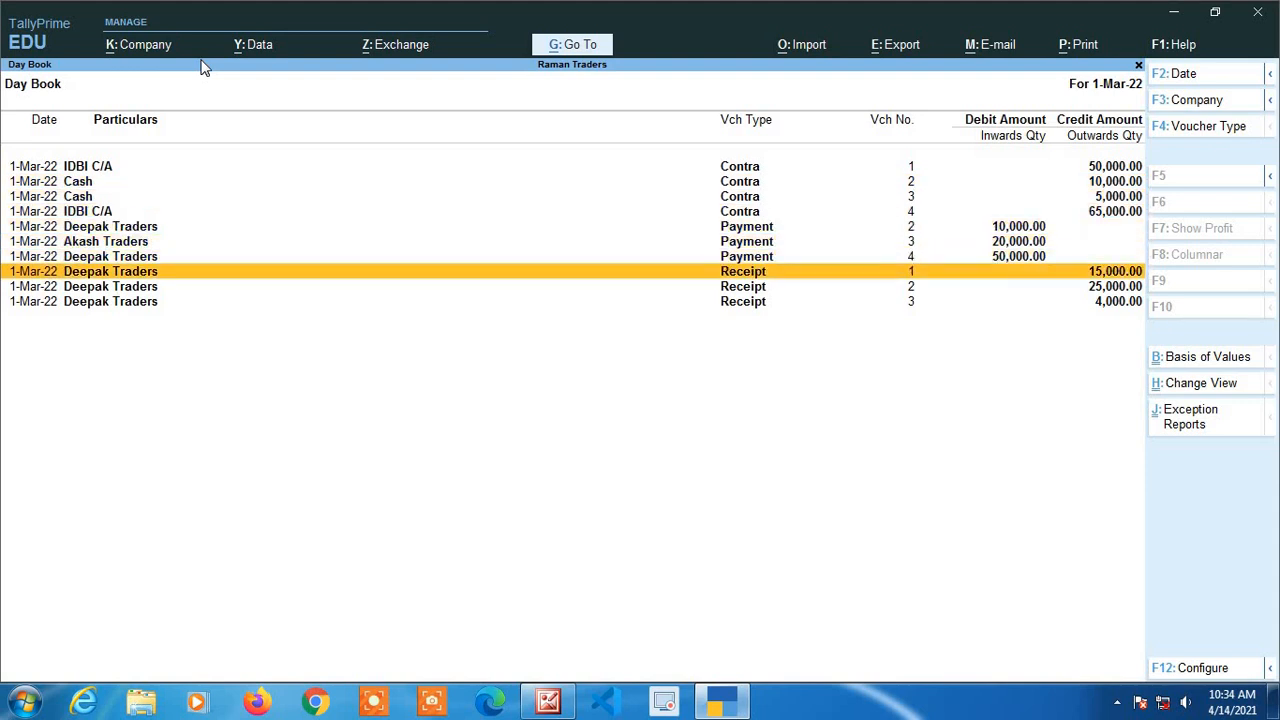
key(Up)
key(Up)
key(Up)
key(Up)
key(Up)
key(Down)
key(Down)
key(Down)
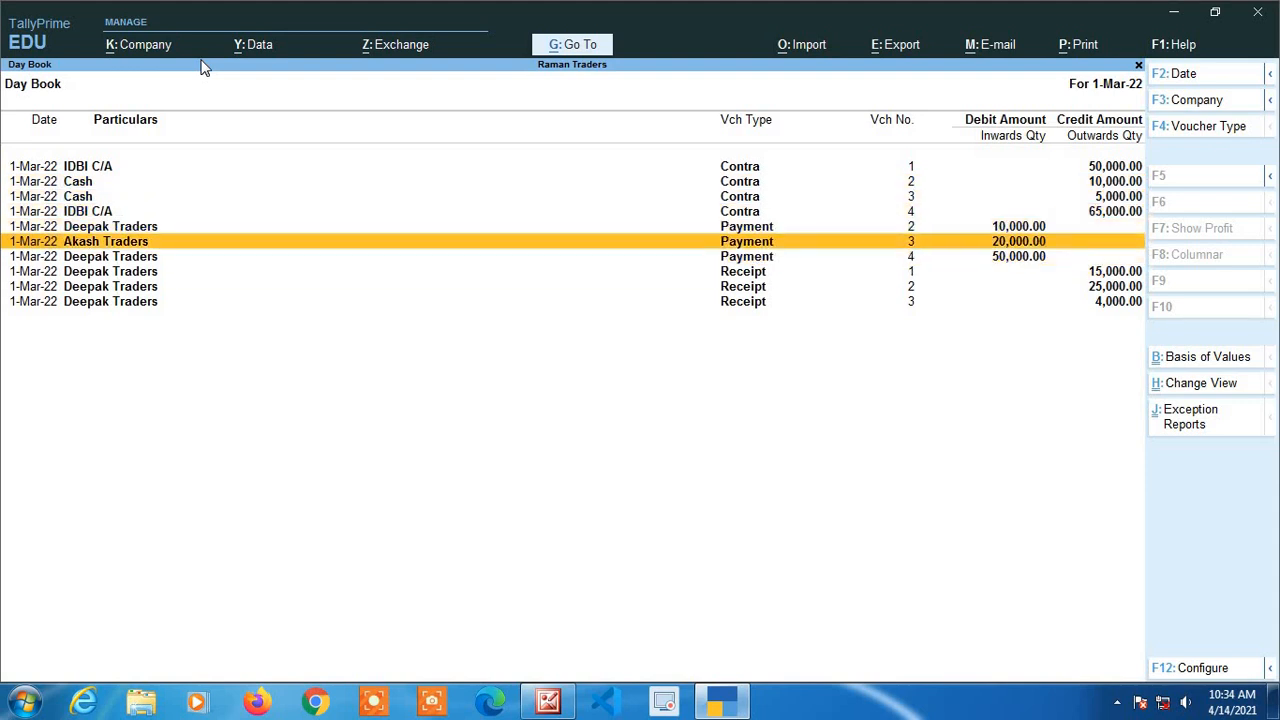
key(Down)
key(Down)
key(Down)
key(Up)
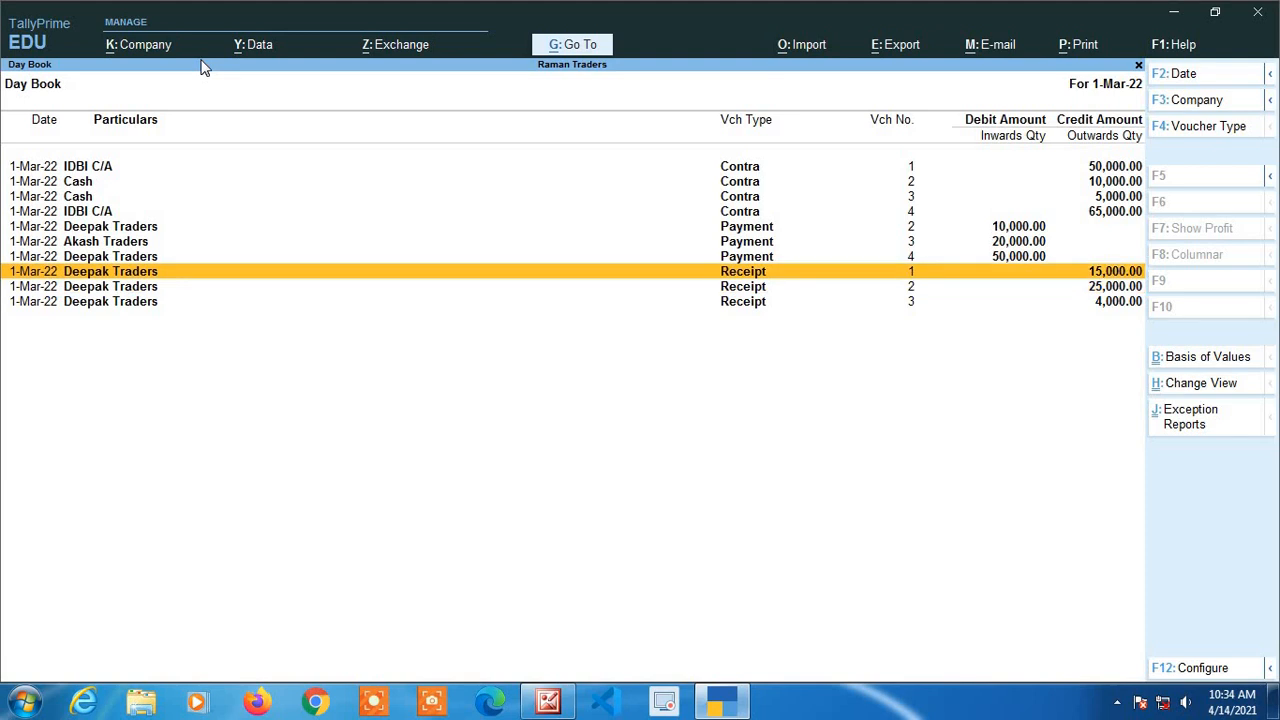
key(Up)
key(Up)
key(Up)
key(Up)
key(Up)
key(Up)
key(Up)
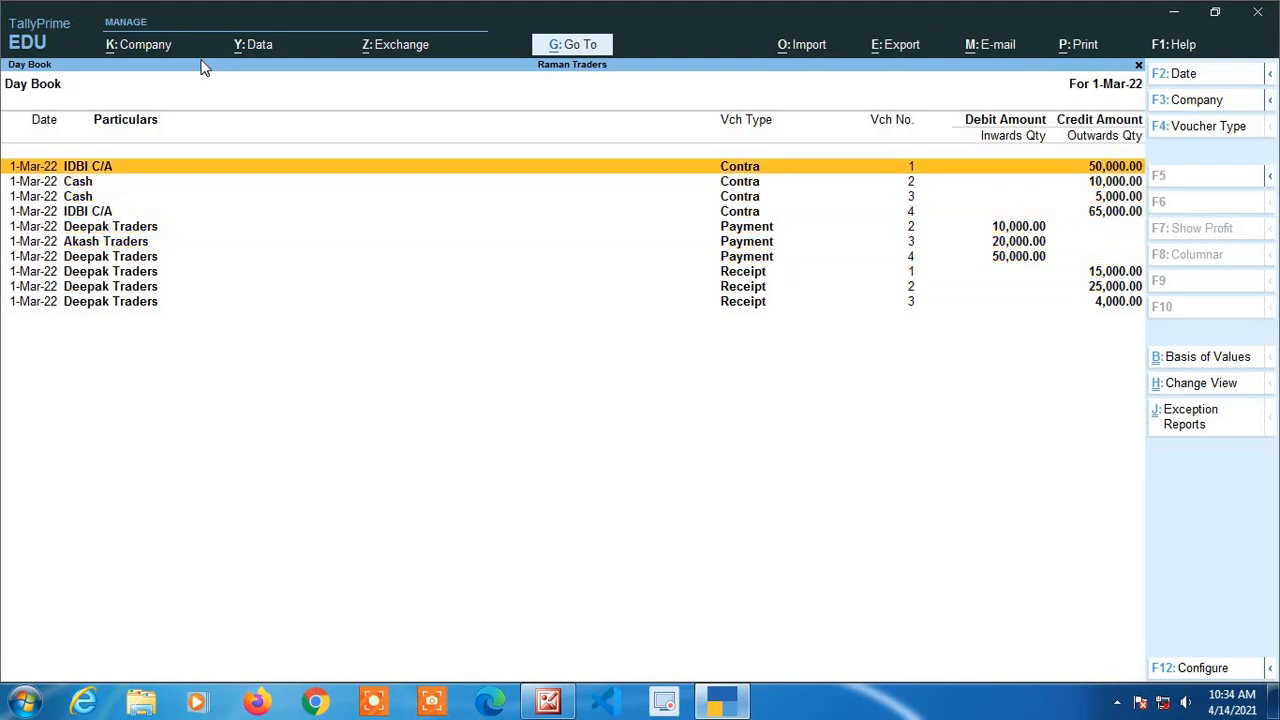
key(Down)
key(Down)
key(Down)
key(Down)
key(Down)
key(Down)
key(Down)
key(Down)
key(Down)
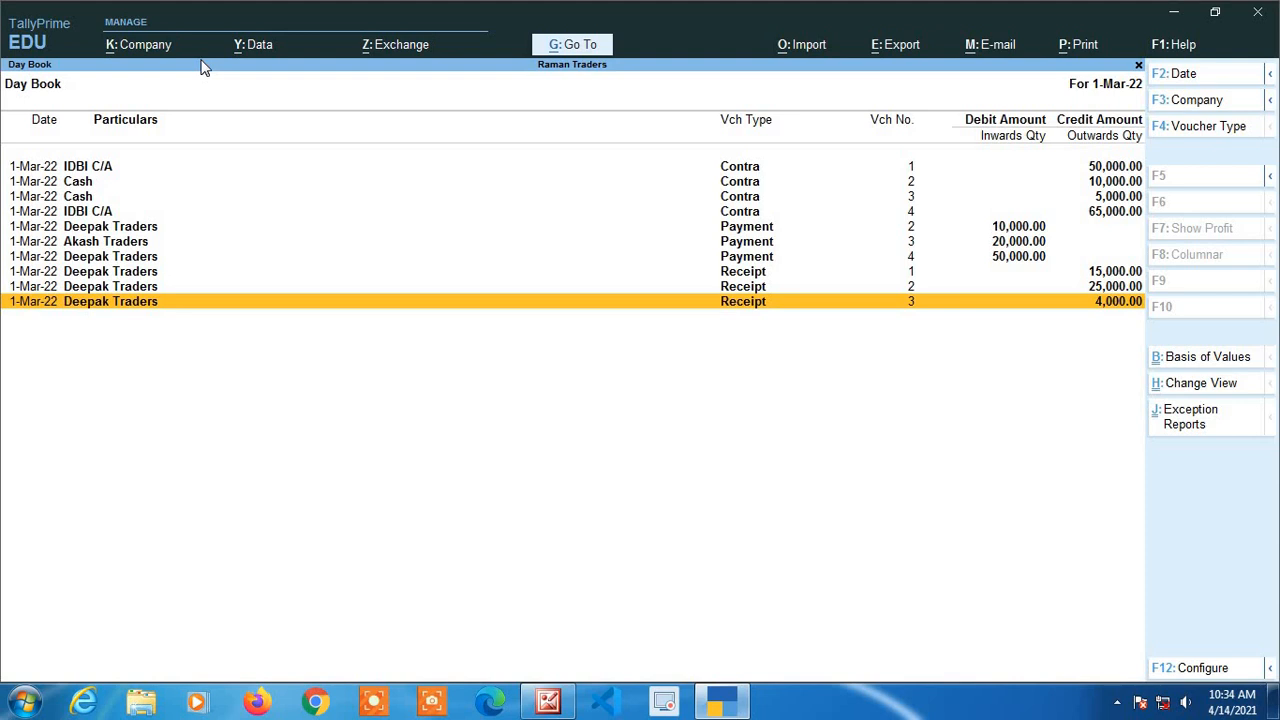
key(Escape)
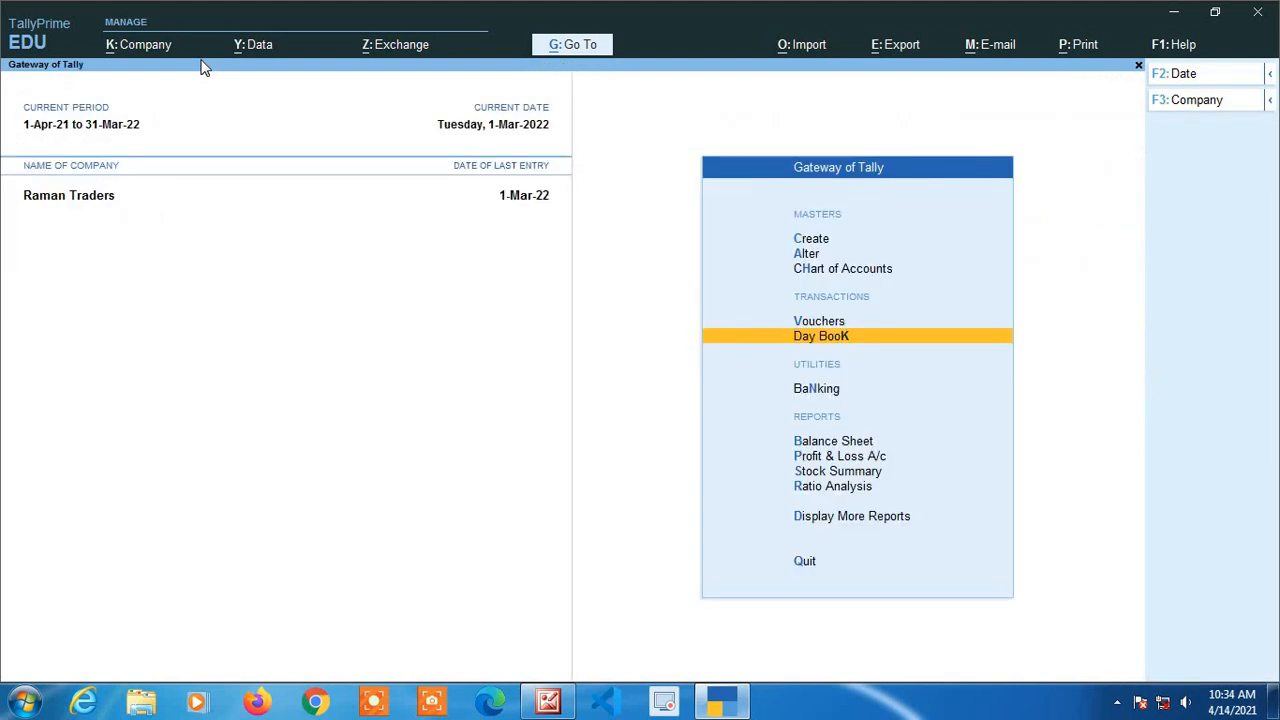
Open voucher creation and switch to a new Payment voucher.
key(Up)
key(Return)
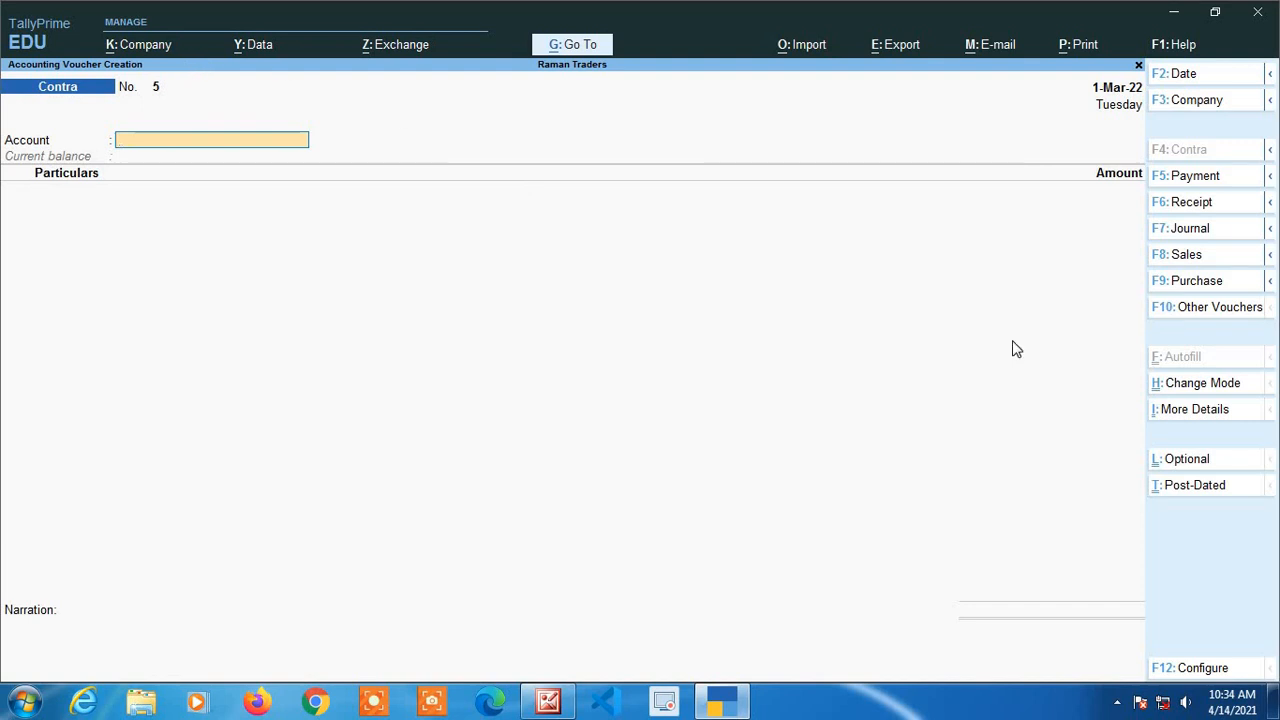
click(1176, 180)
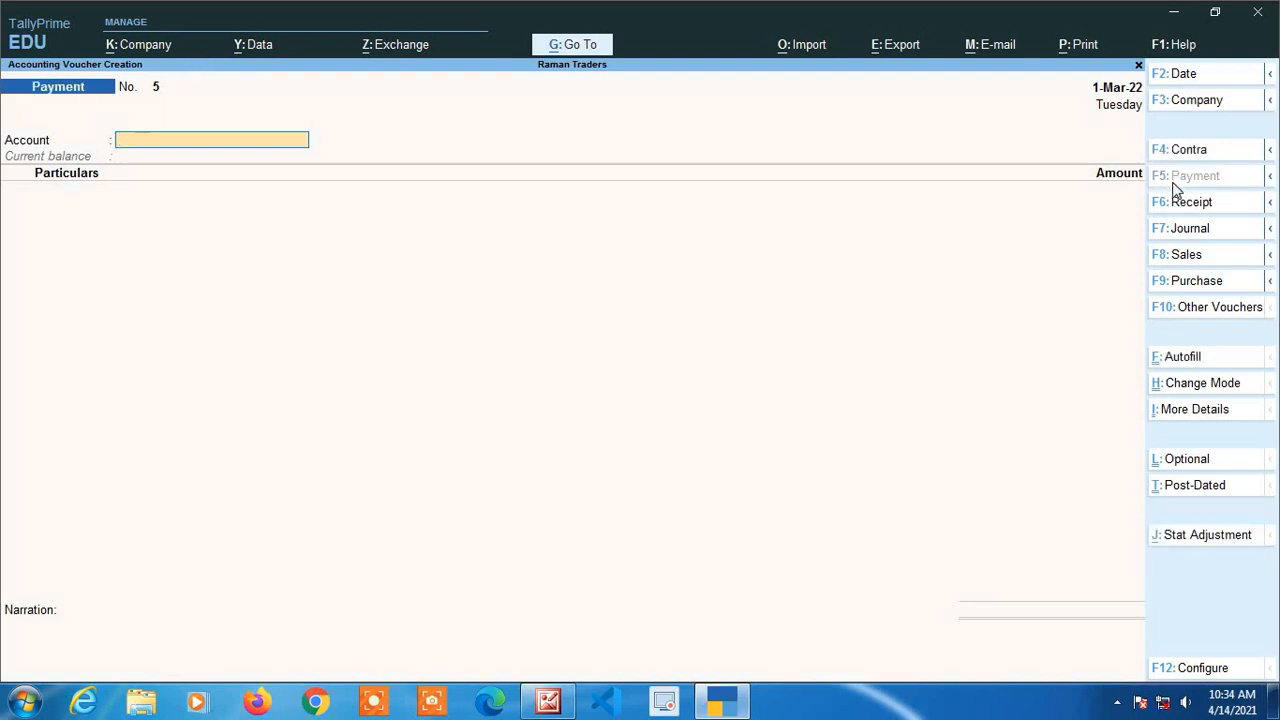